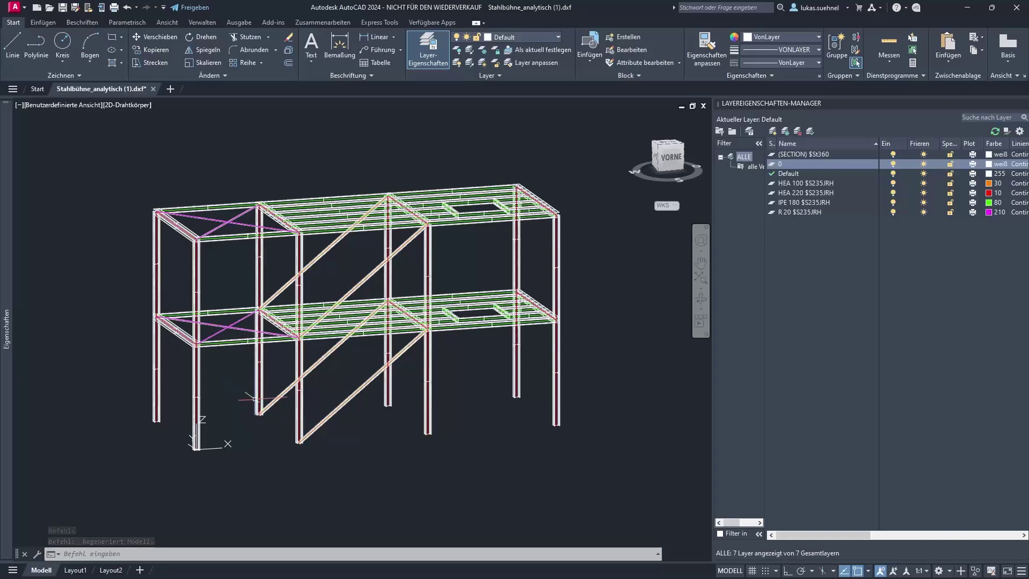
Examine the steel frame's beam-column joints, bracing and the profile-named layers, including HEA 100 $S235JRH.
mouse_move(255, 399)
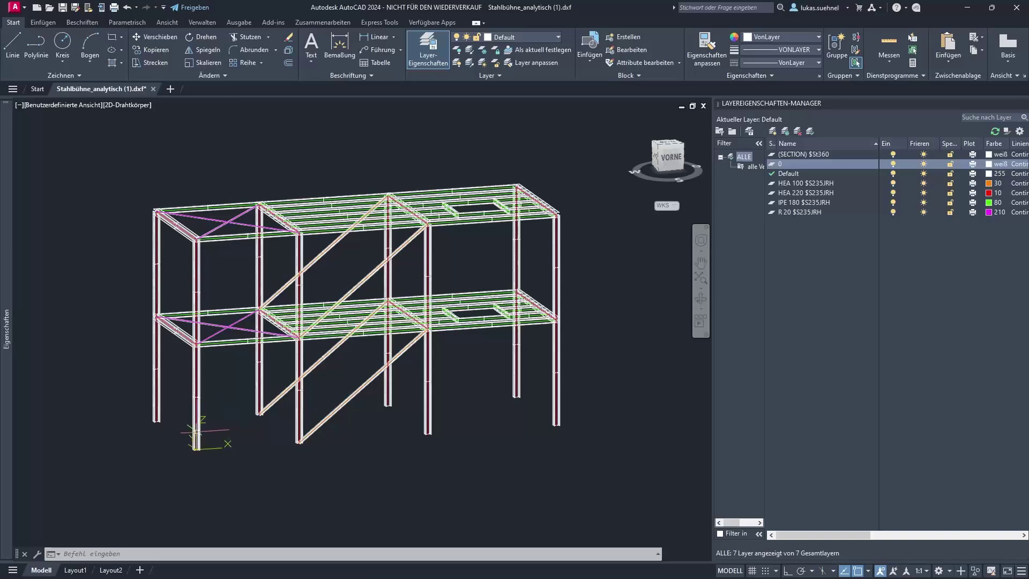
scroll(222, 423, "up", 2)
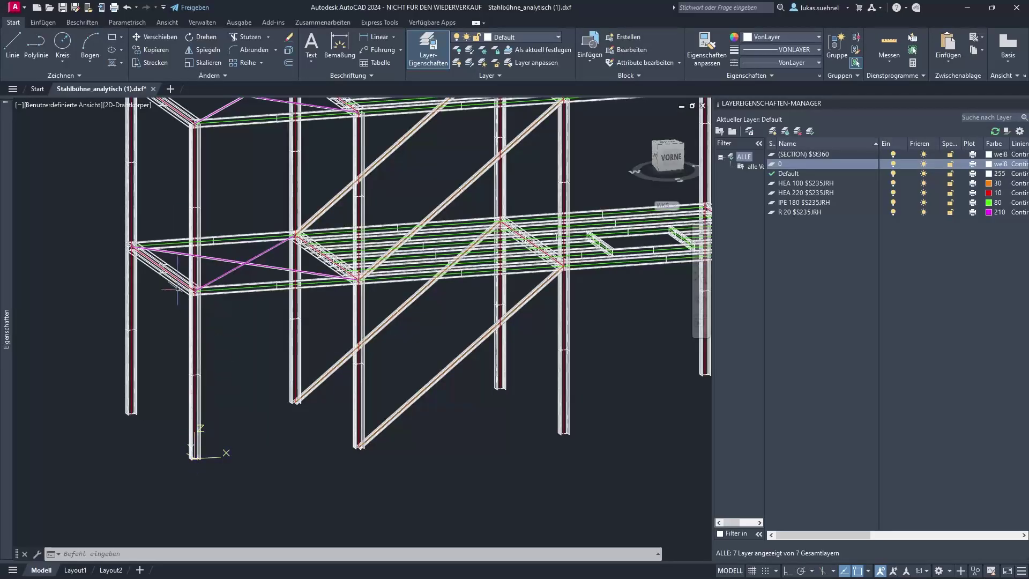
scroll(173, 349, "down", 3)
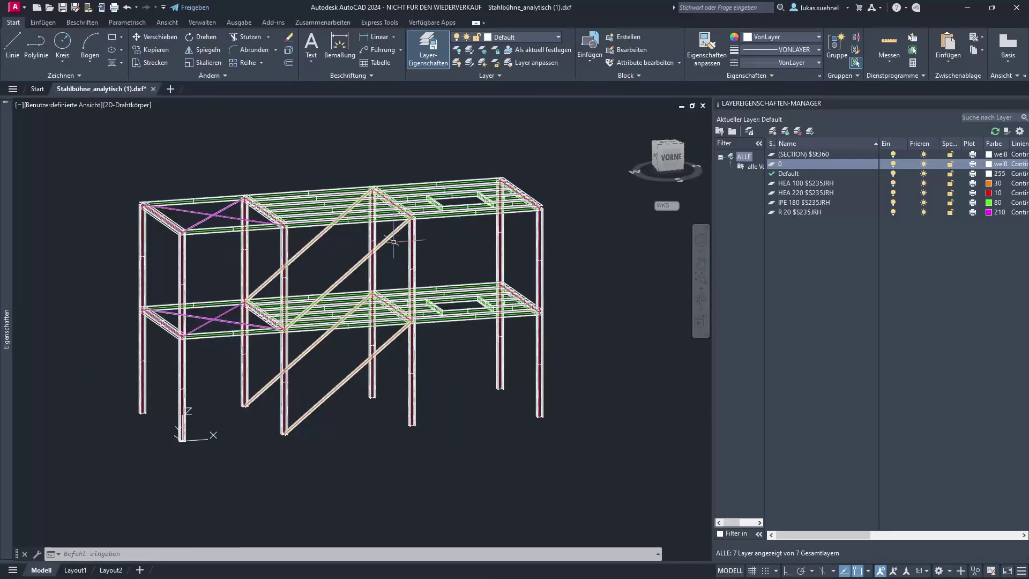
scroll(213, 322, "up", 4)
scroll(213, 322, "up", 3)
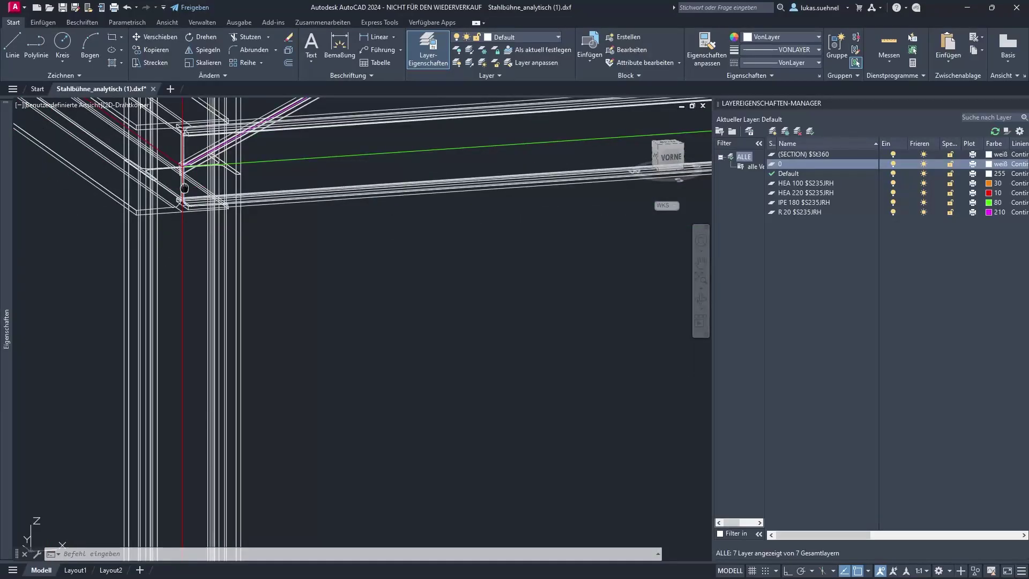
middle_click_drag(183, 189, 222, 357)
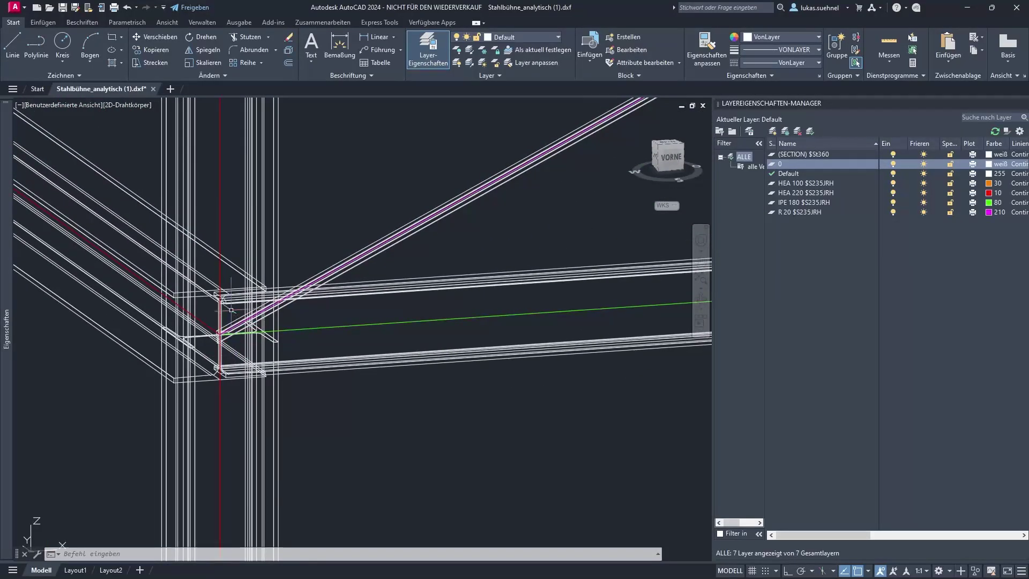
scroll(213, 370, "down", 3)
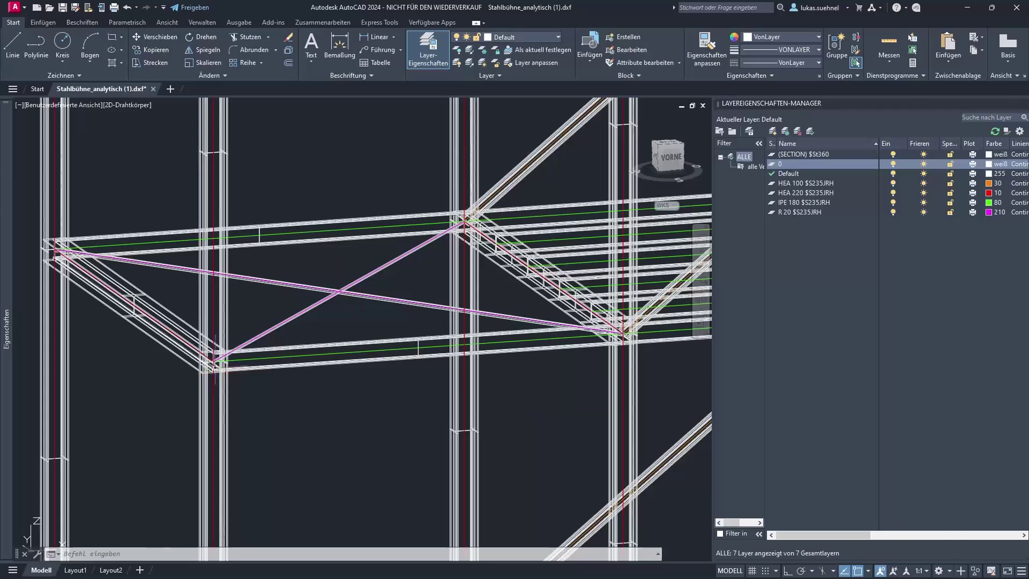
scroll(214, 358, "down", 2)
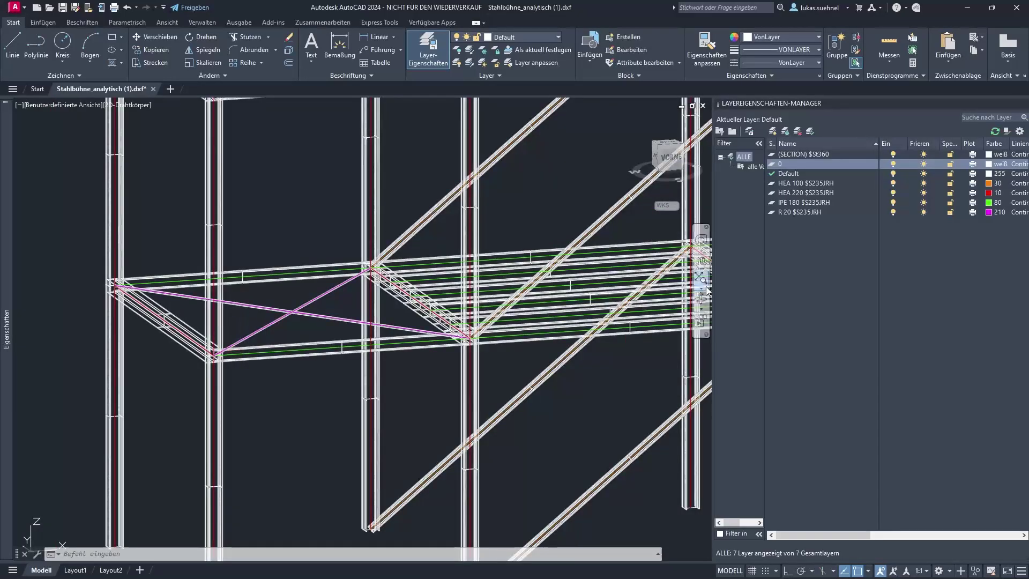
left_click(789, 184)
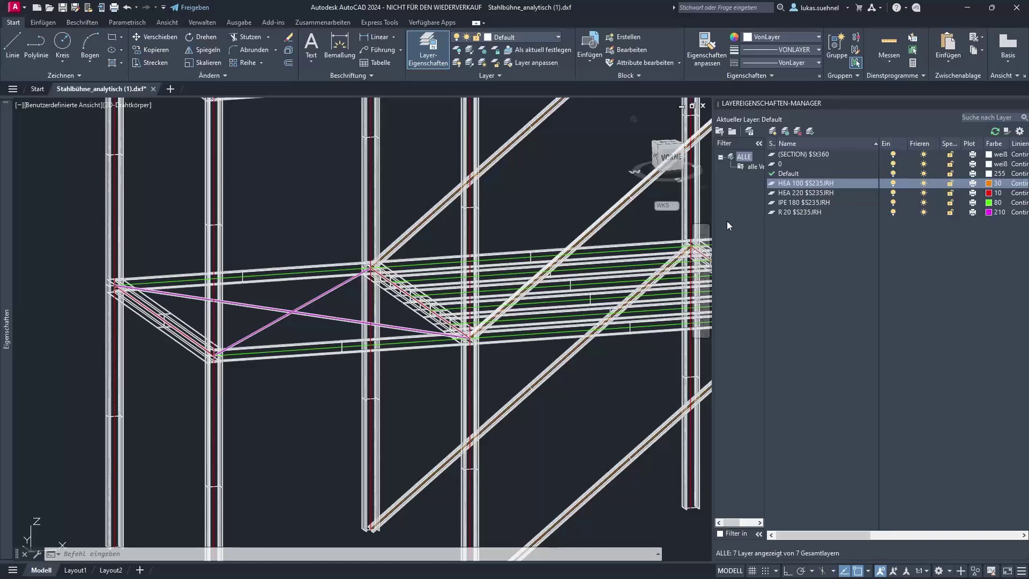
scroll(296, 303, "down", 3)
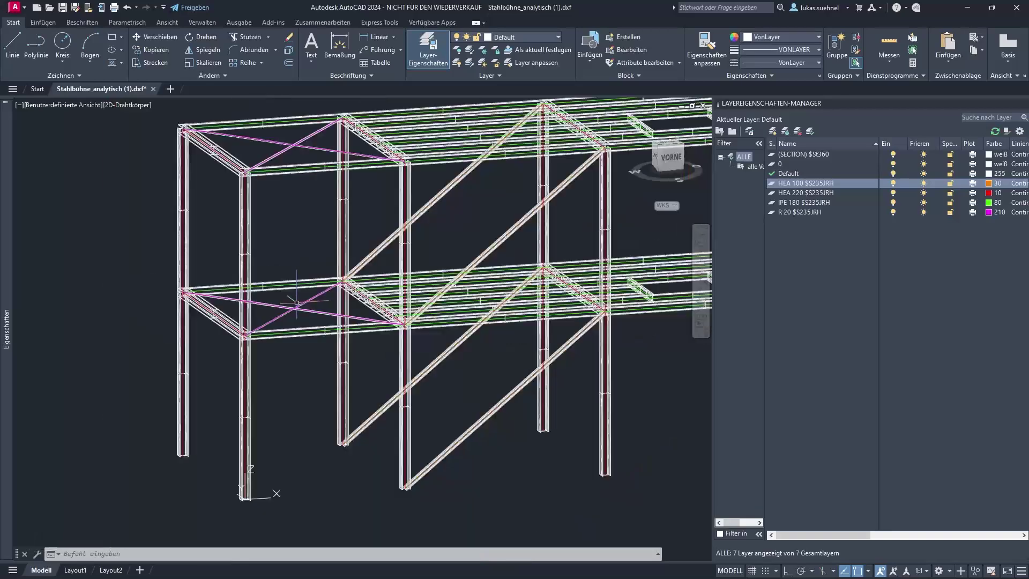
scroll(296, 303, "down", 2)
scroll(407, 267, "down", 1)
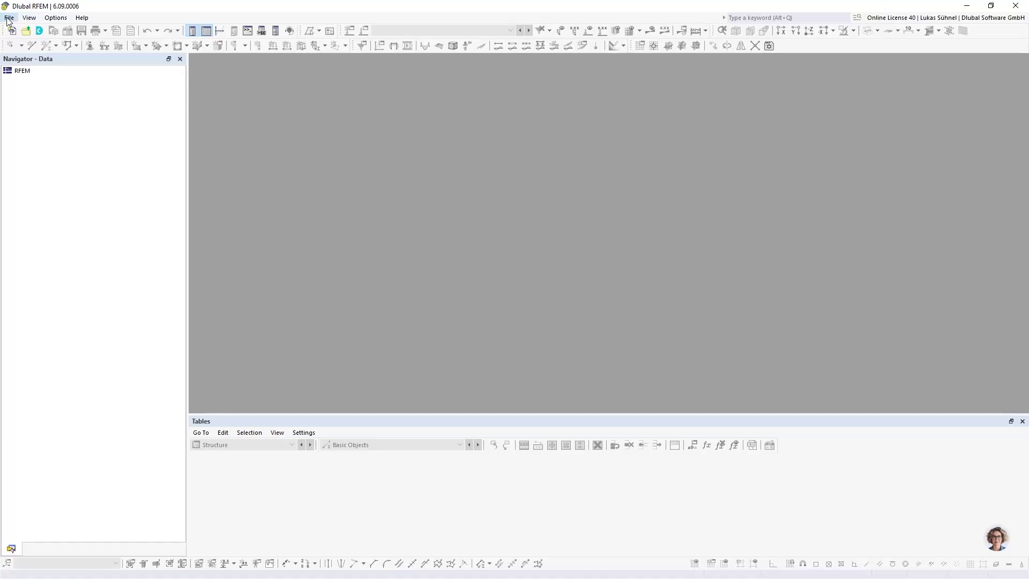
Switch to RFEM and open Stahlbühne_analytisch (1).dxf through the DXF II import.
left_click(9, 17)
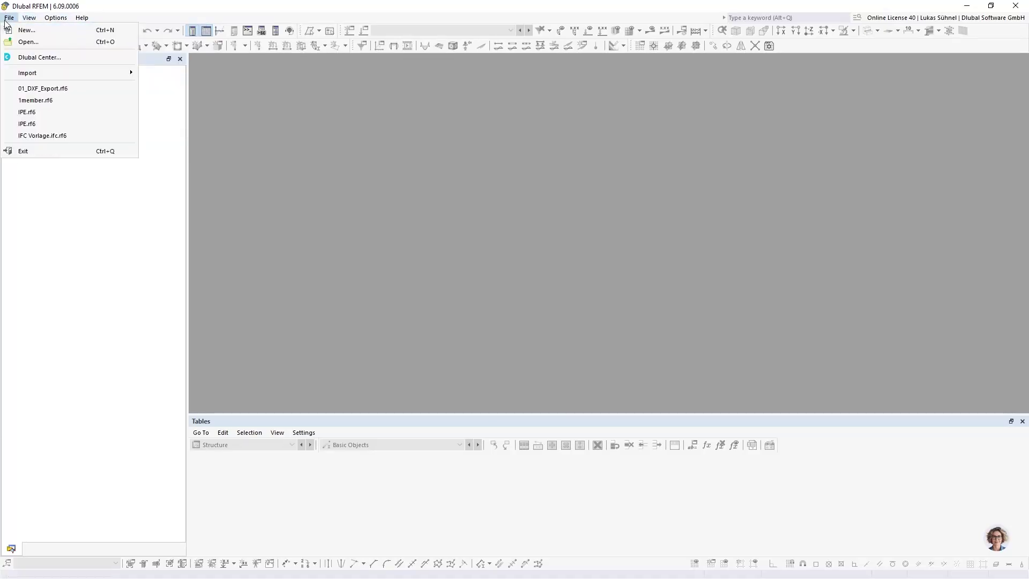
mouse_move(34, 74)
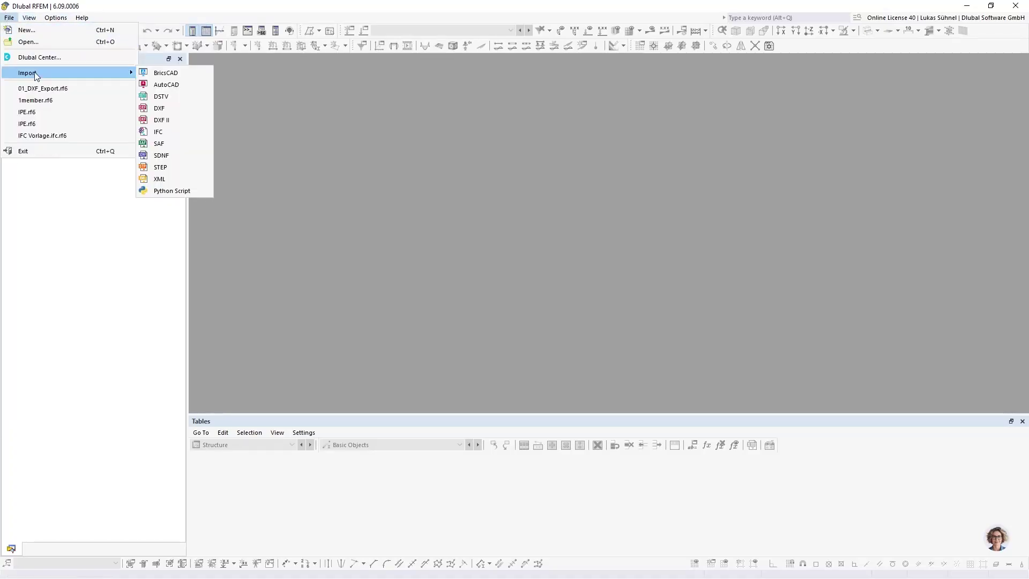
left_click(170, 118)
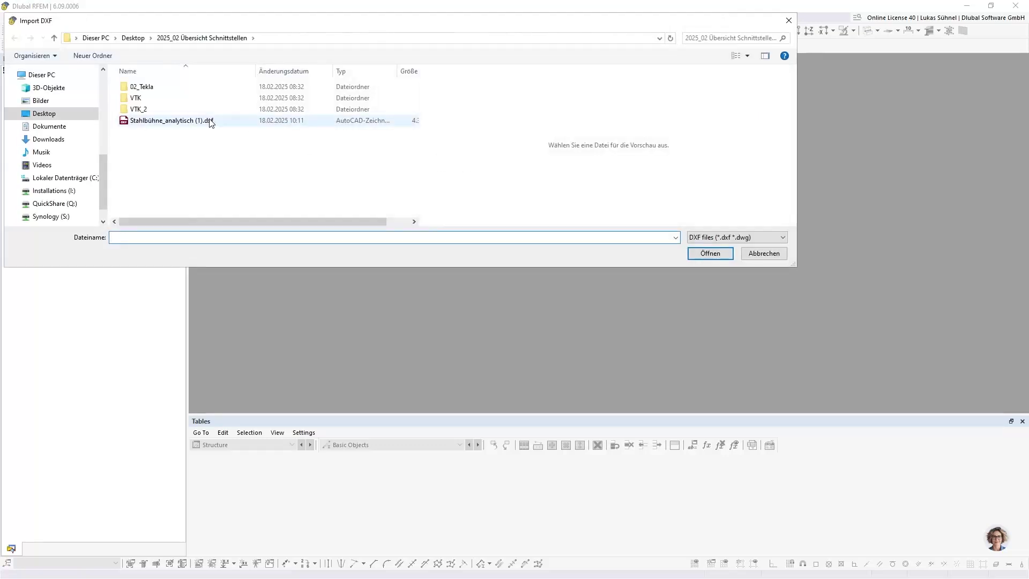
left_click(155, 121)
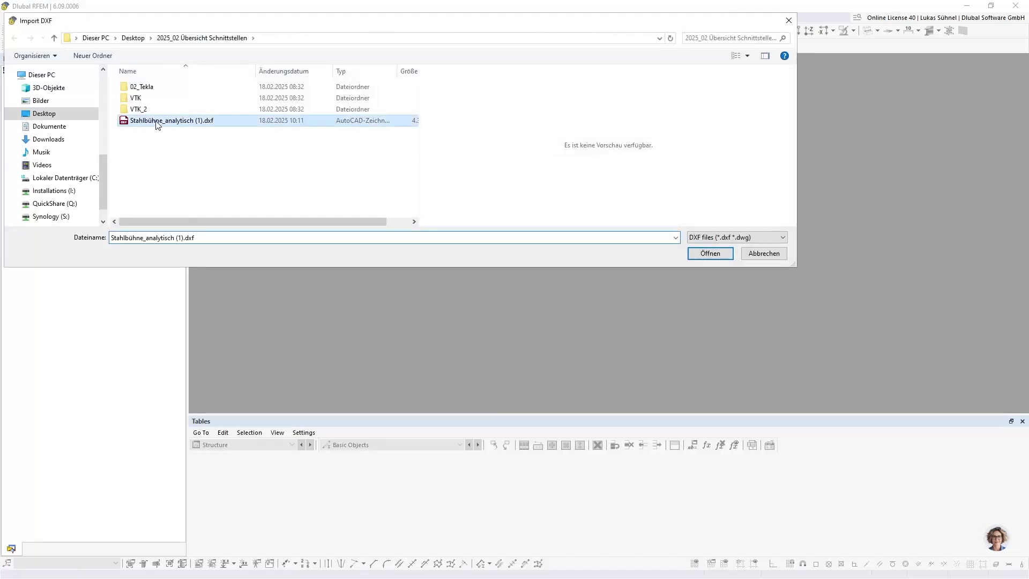
left_click(708, 254)
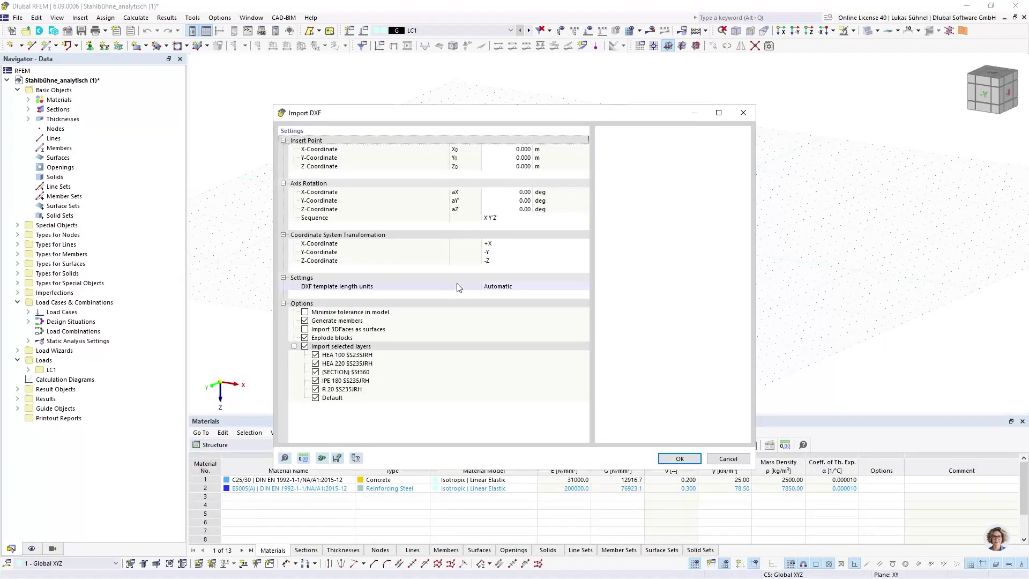
Exclude the Default and (SECTION) $St360 layers from the DXF import and accept the remaining import settings.
left_click(498, 261)
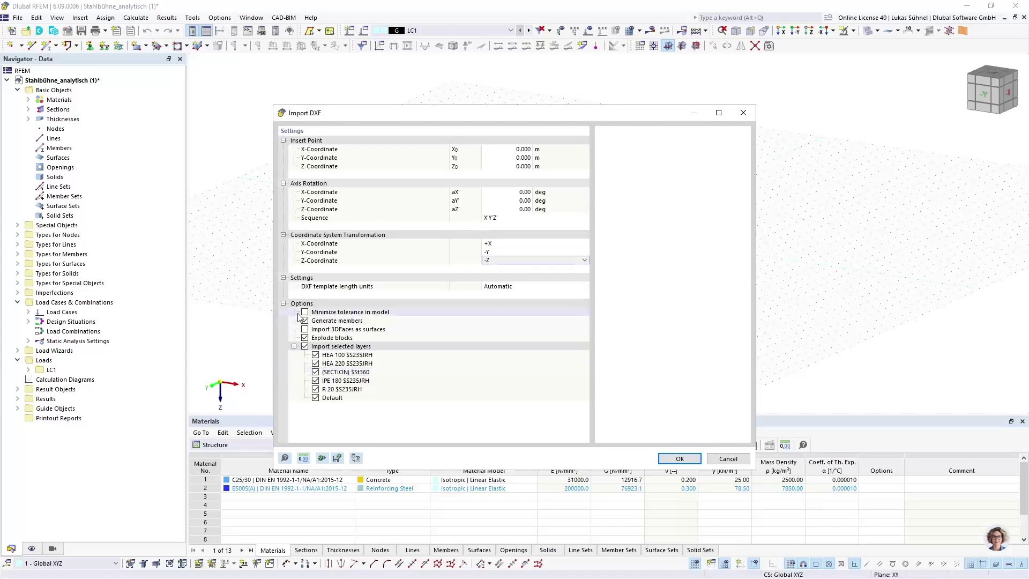
left_click(333, 321)
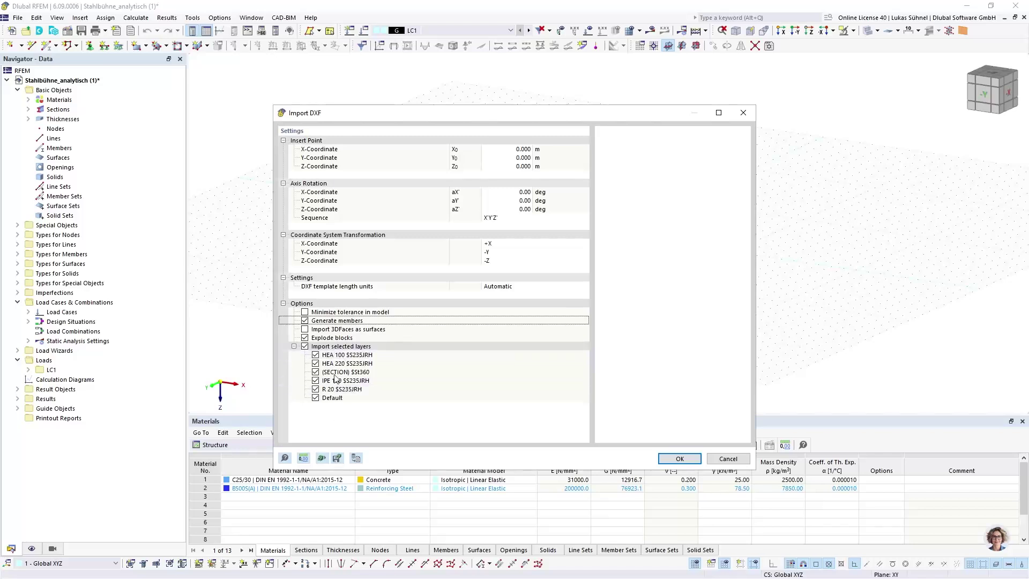
left_click(316, 398)
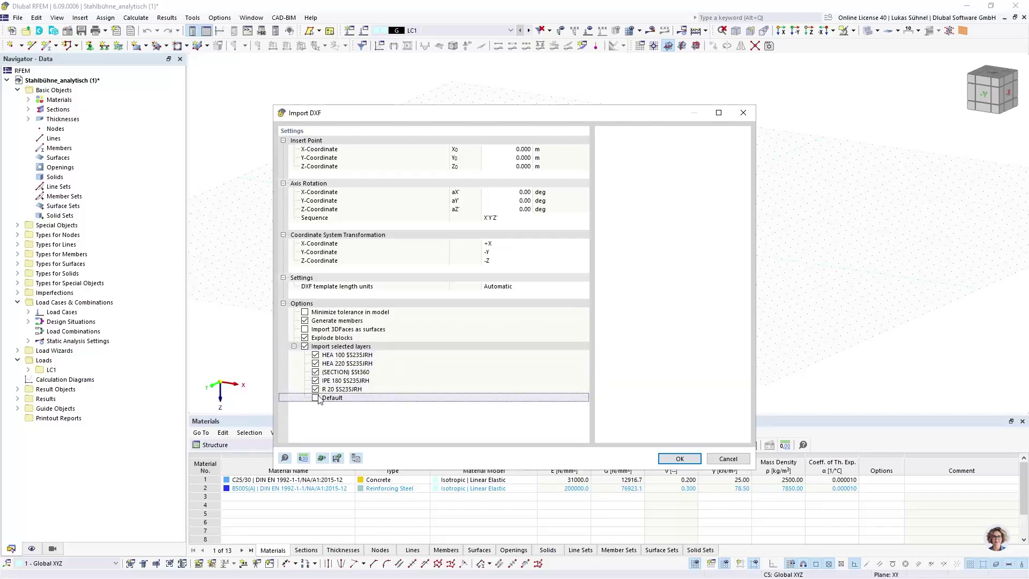
left_click(315, 372)
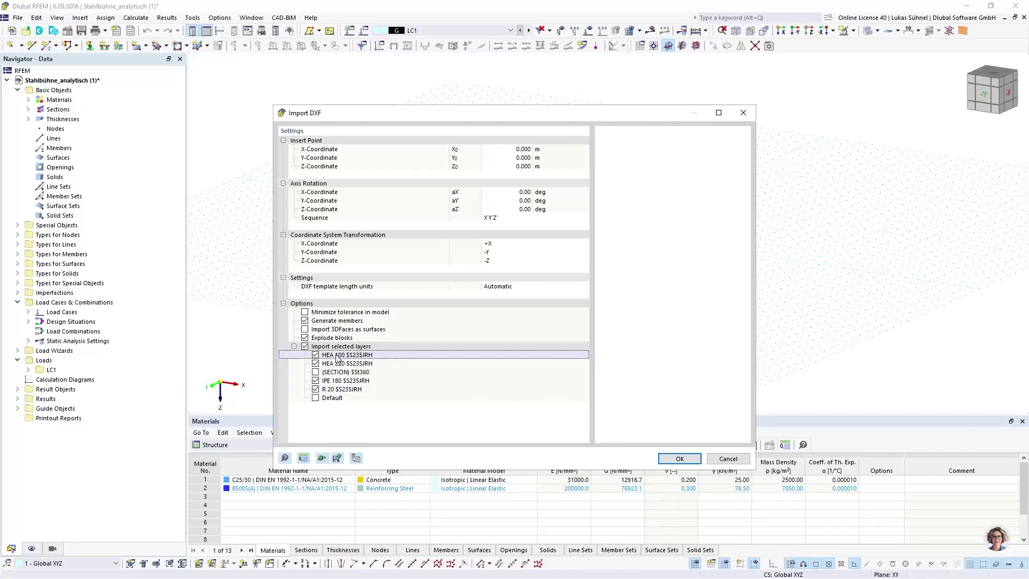
left_click(333, 364)
left_click(333, 389)
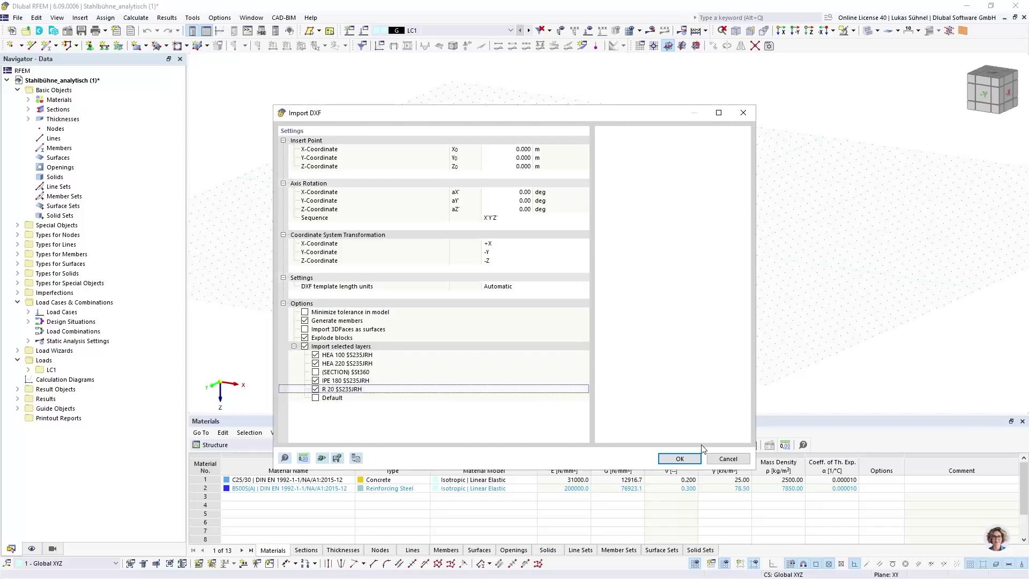
left_click(678, 458)
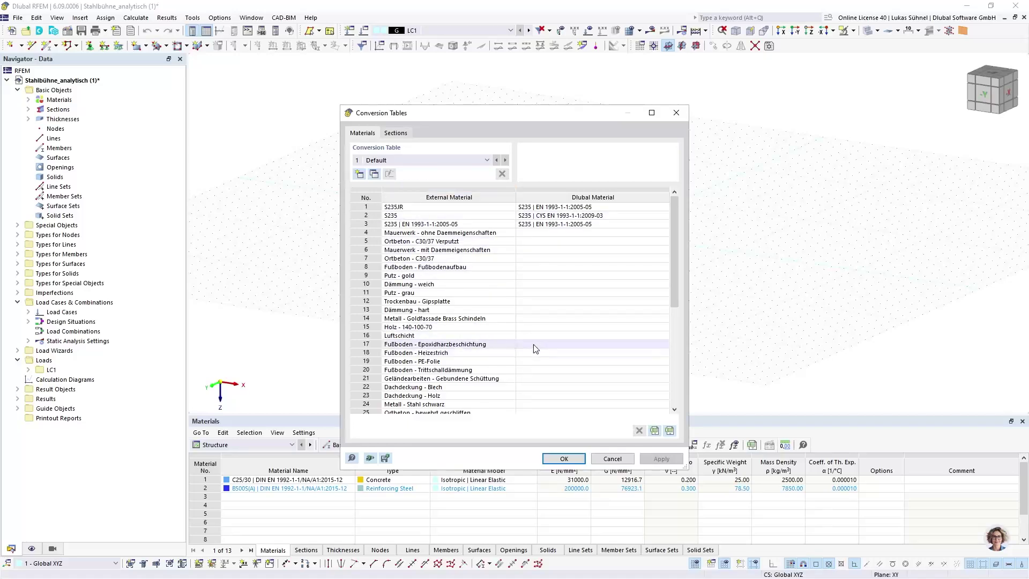
left_click(665, 249)
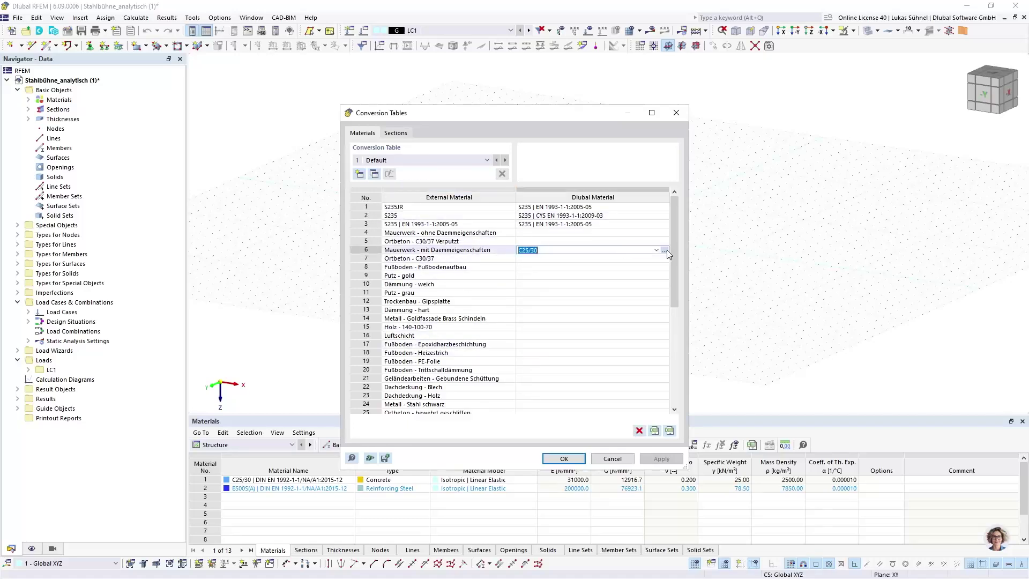
left_click(664, 250)
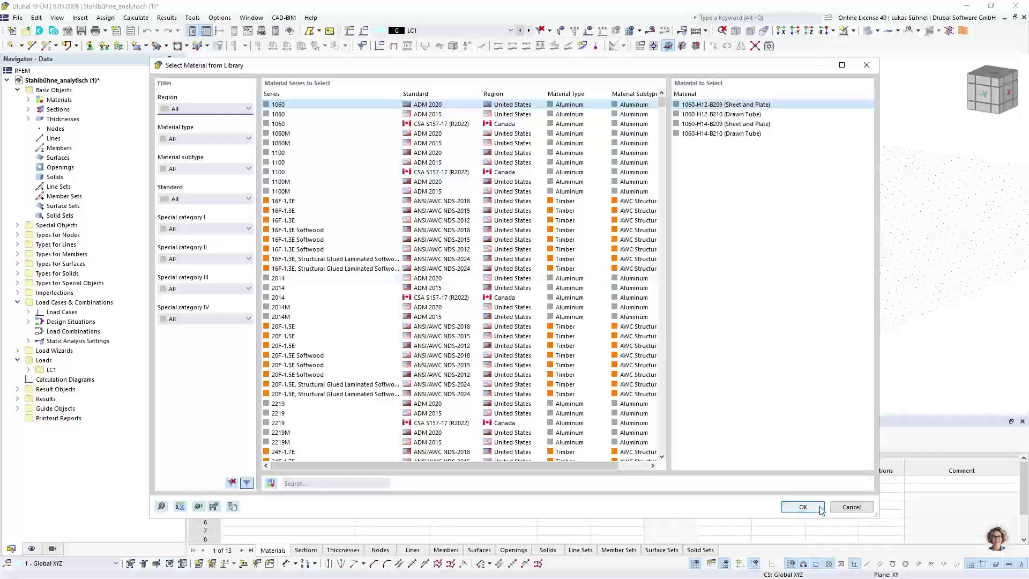
left_click(844, 503)
Check the section assignments in the conversion tables and complete the DXF import.
left_click(395, 132)
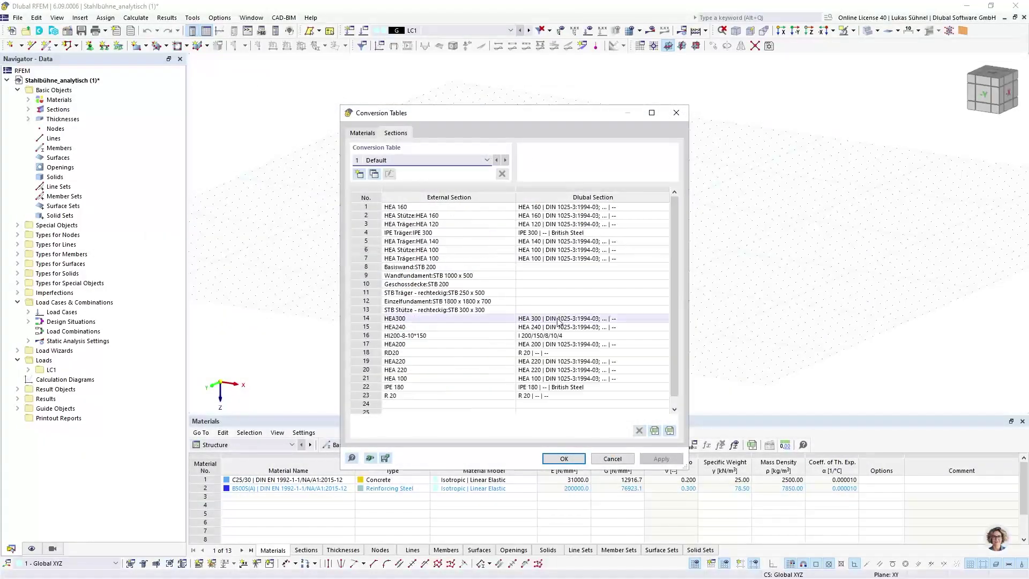
left_click(568, 460)
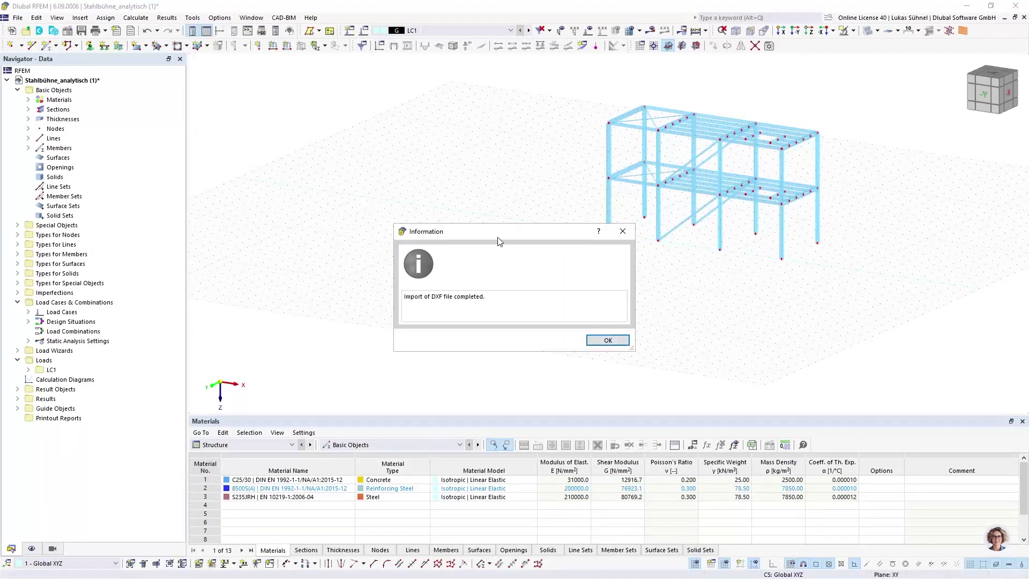
left_click_drag(498, 234, 412, 146)
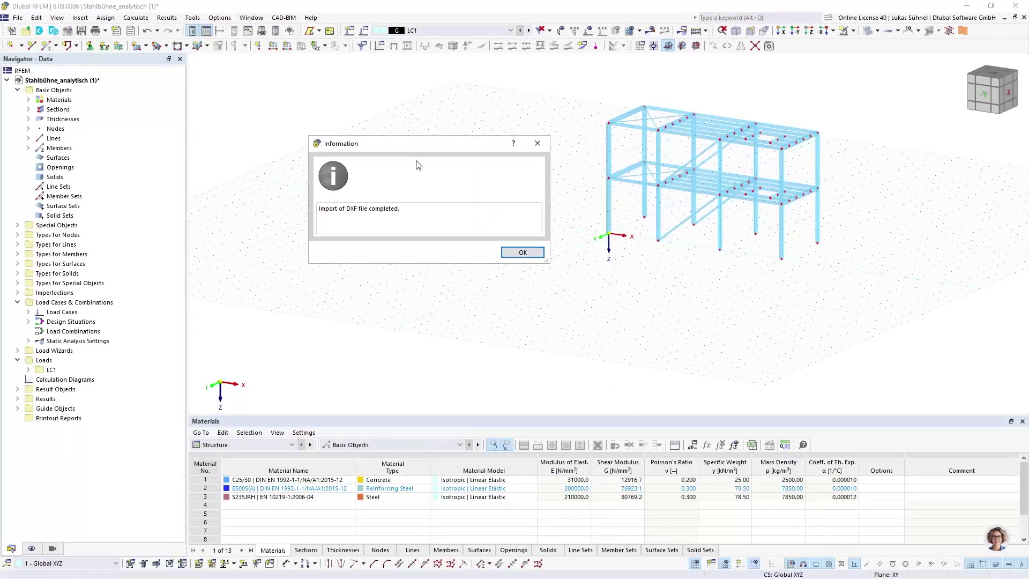
left_click(513, 252)
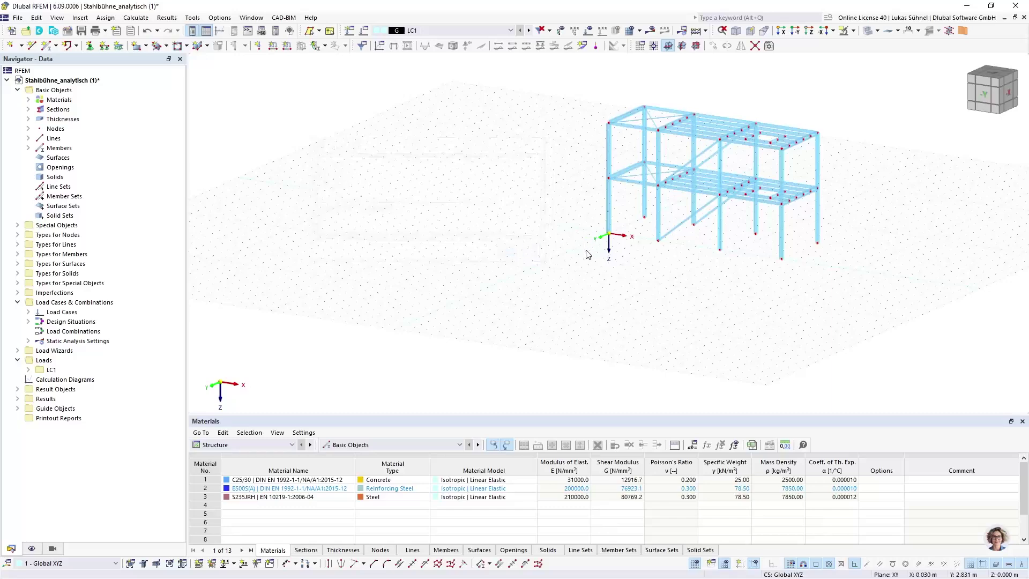
Examine the imported steel frame from several angles and collapse the whole tree of display settings.
middle_click_drag(554, 220, 419, 265)
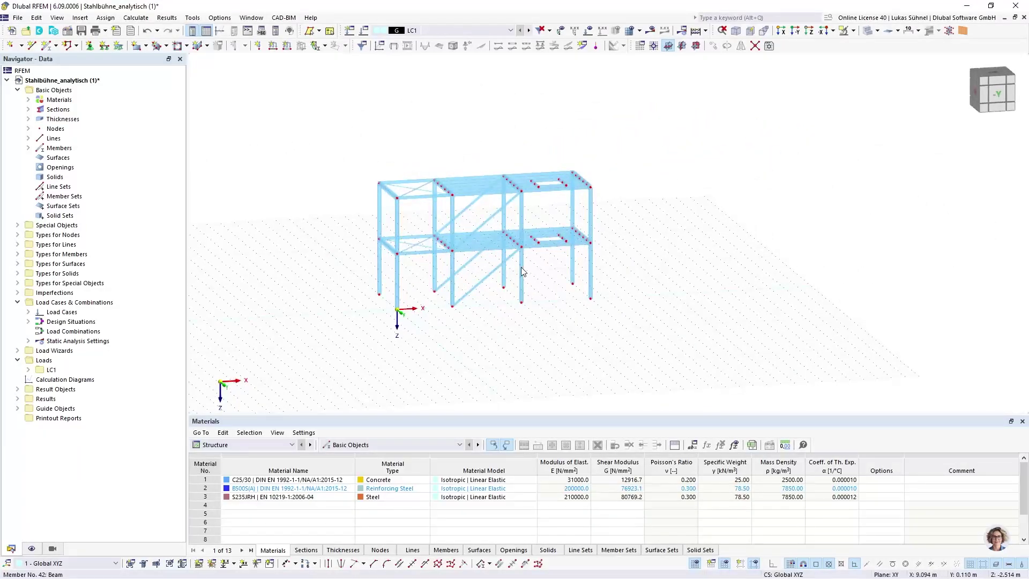
scroll(481, 247, "up", 5)
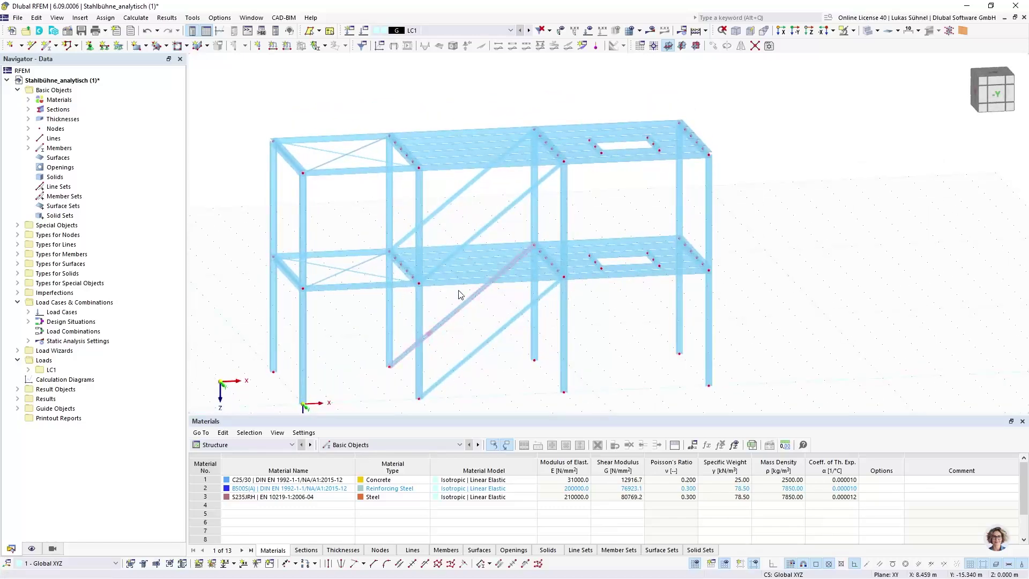
middle_click_drag(238, 209, 228, 343)
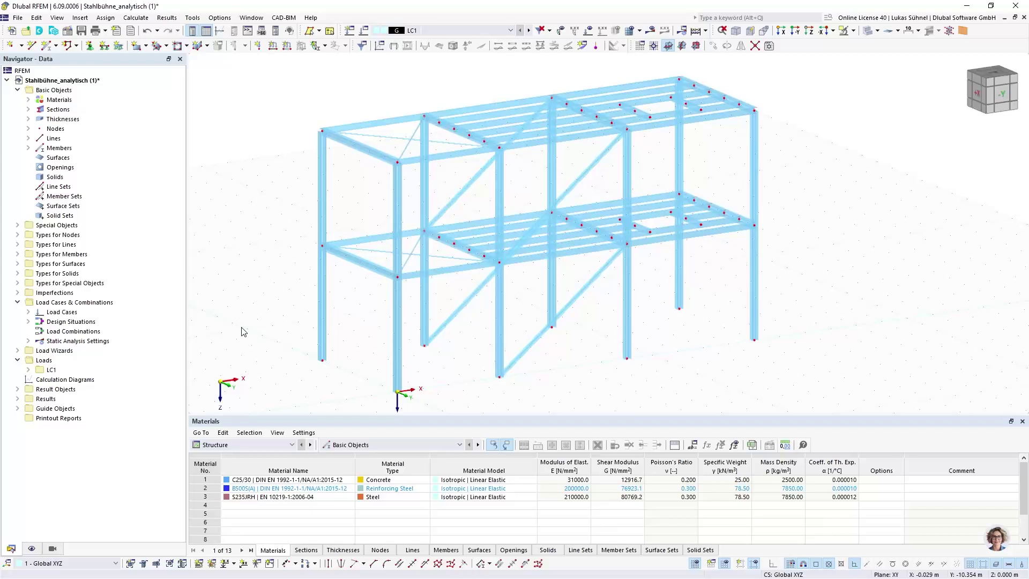
left_click(32, 548)
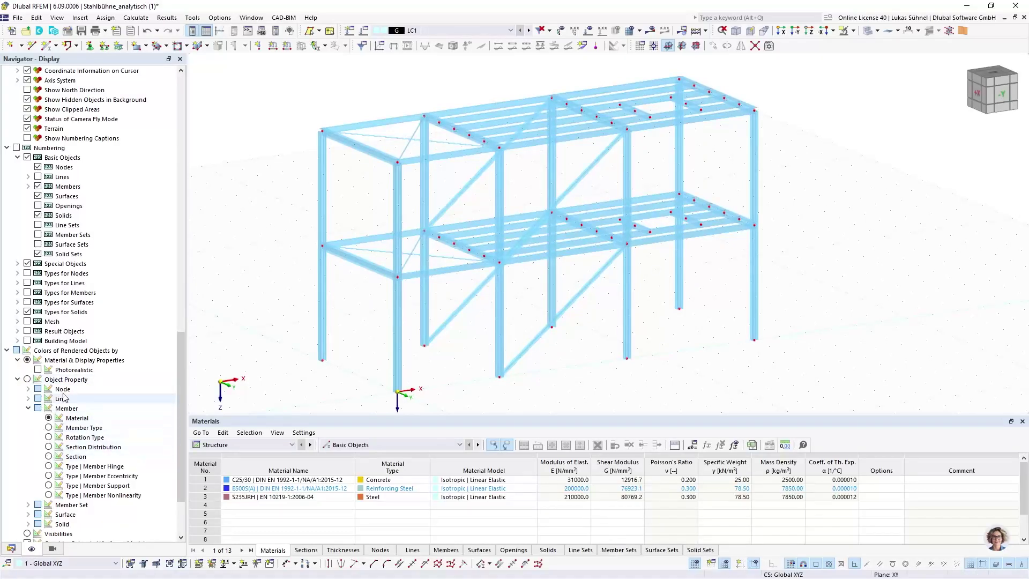
right_click(108, 322)
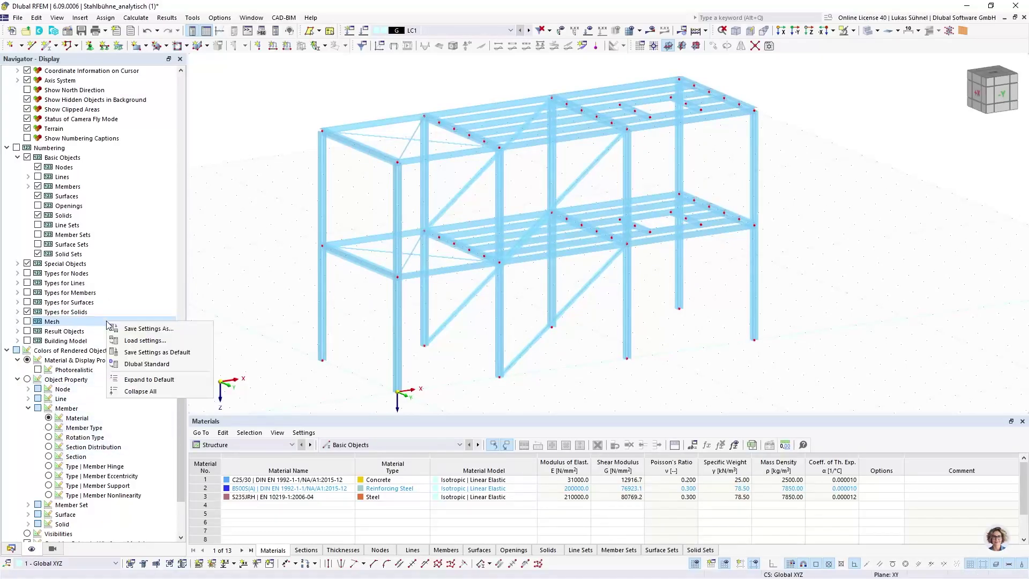
left_click(140, 391)
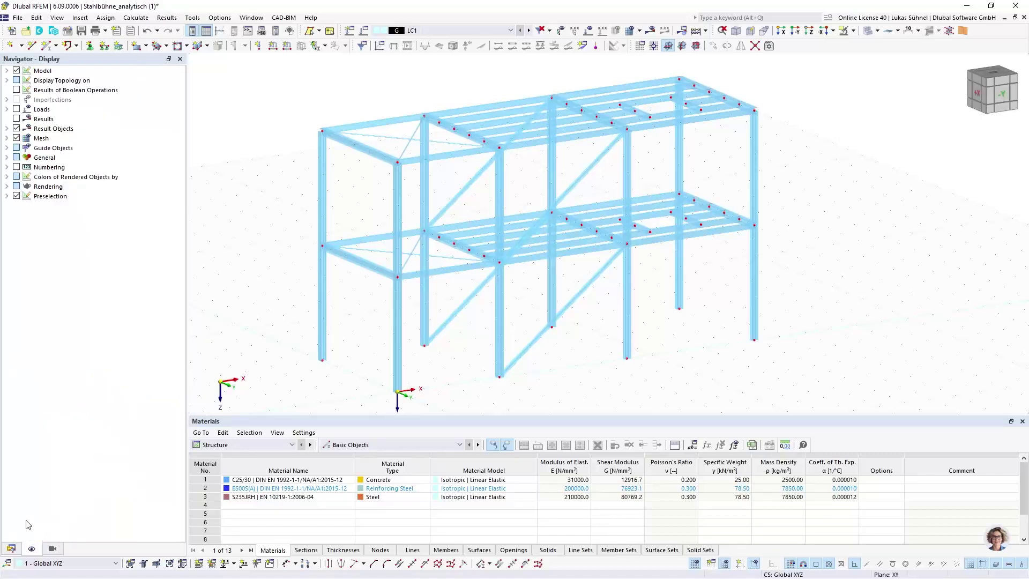
Colour the rendered members by the object property Section.
left_click(7, 176)
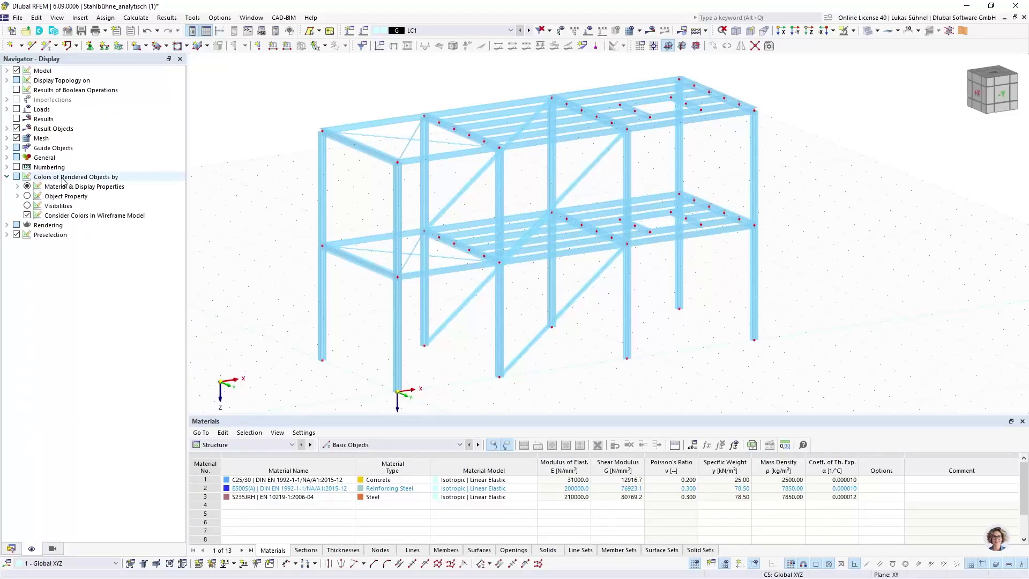
left_click(18, 186)
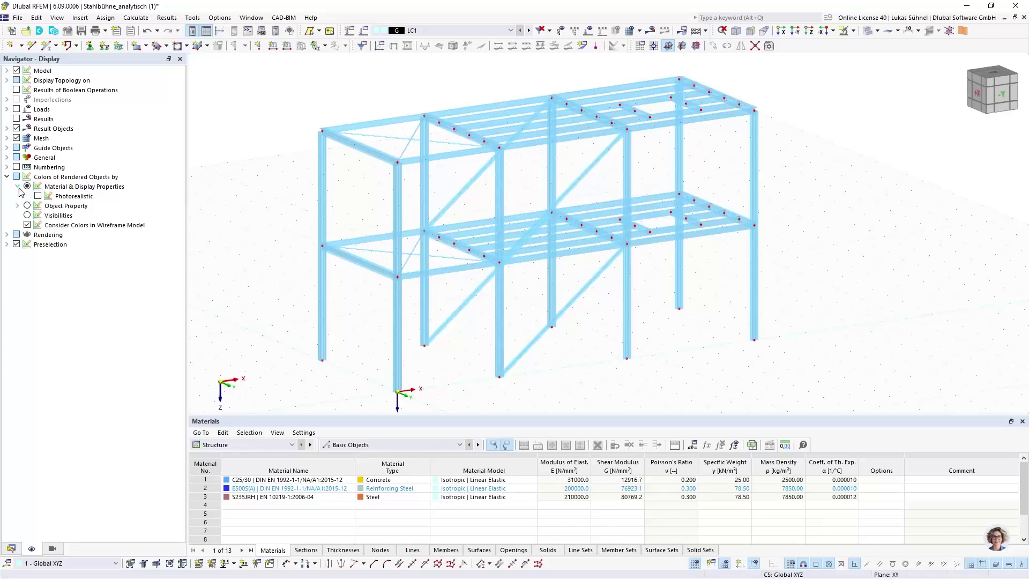
left_click(18, 206)
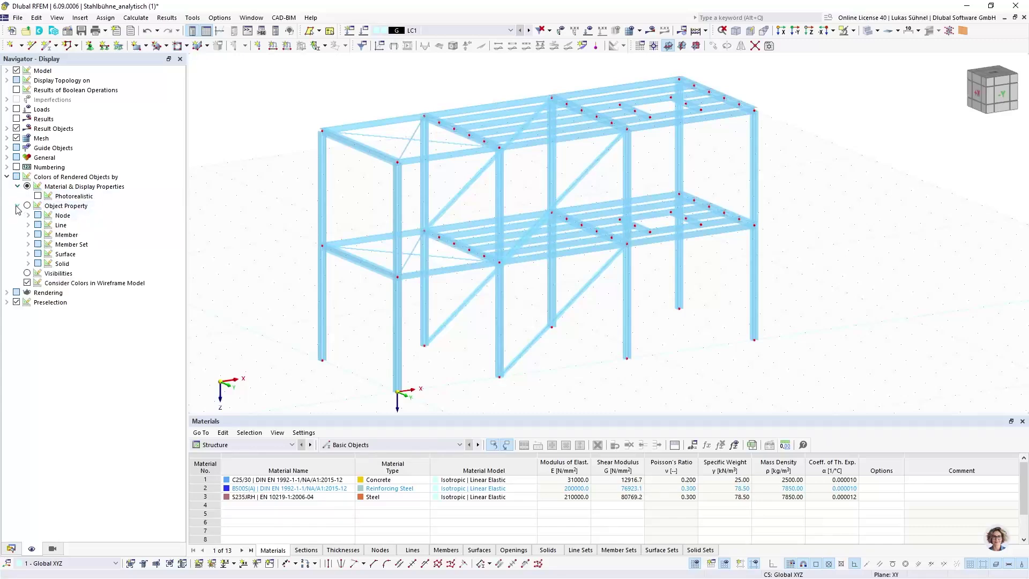
left_click(28, 234)
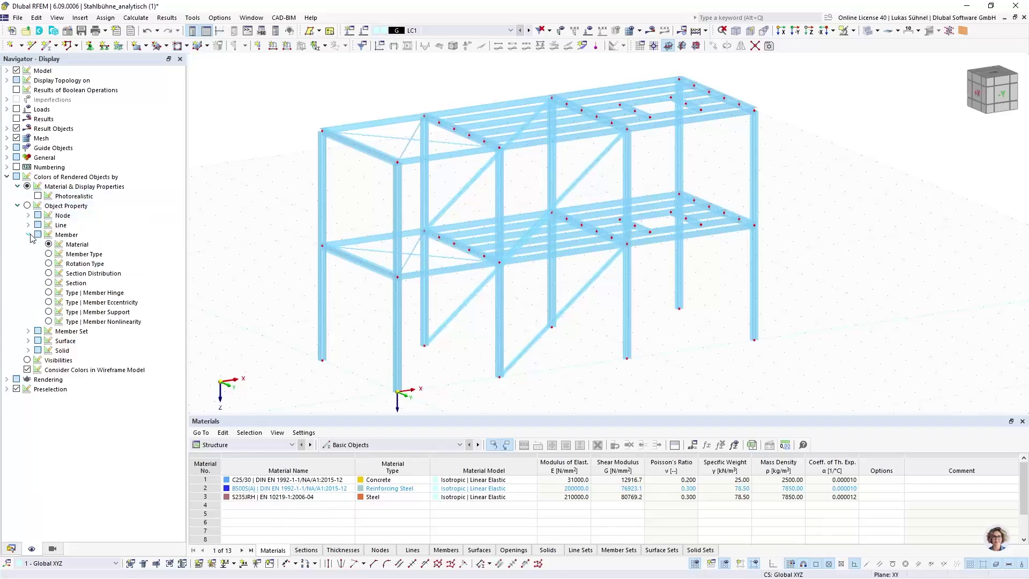
left_click(48, 283)
Switch the model display through wireframe to solid rendering so the members show their full profiles.
left_click(868, 31)
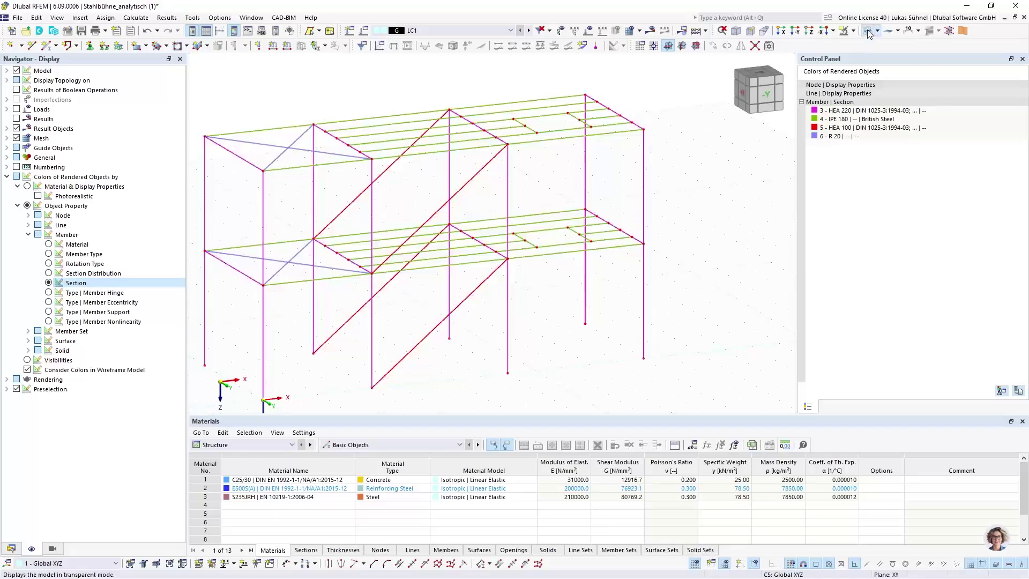
left_click(868, 31)
middle_click_drag(573, 211, 490, 246, "ctrl")
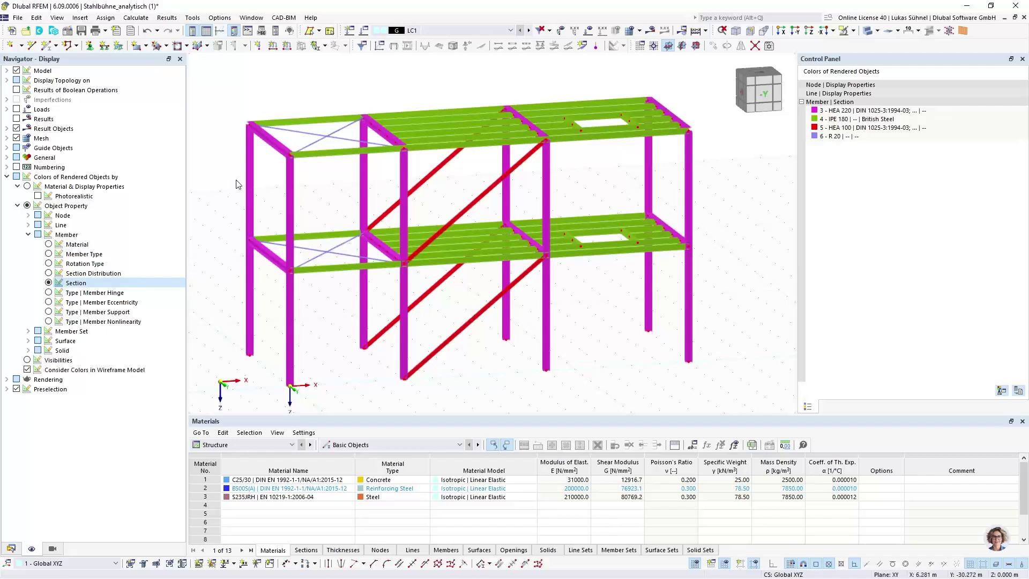
Run the model check for identical nodes, repeat it with a tolerance of 0.0100 m, and leave the check without changes.
left_click(201, 20)
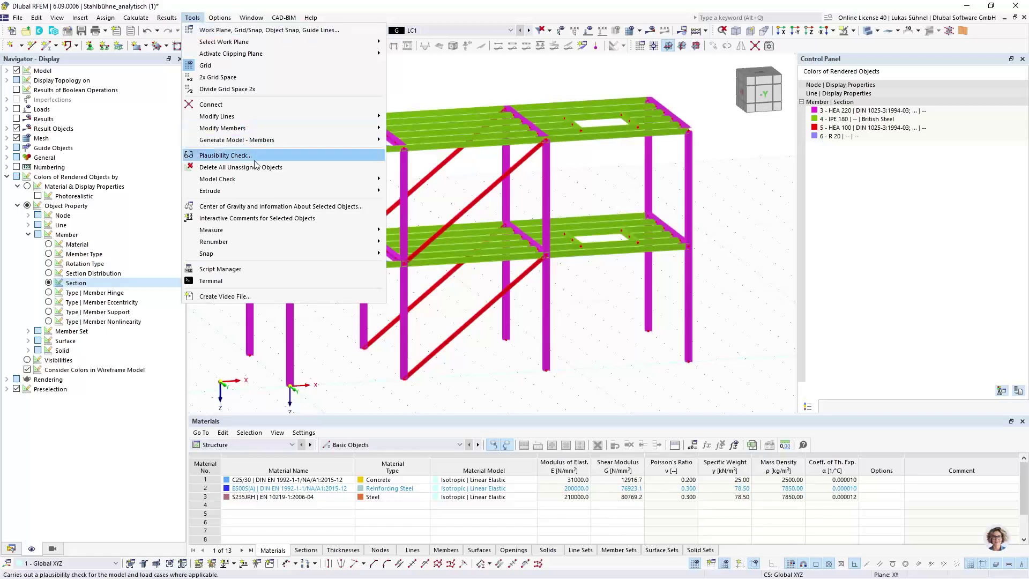
mouse_move(343, 178)
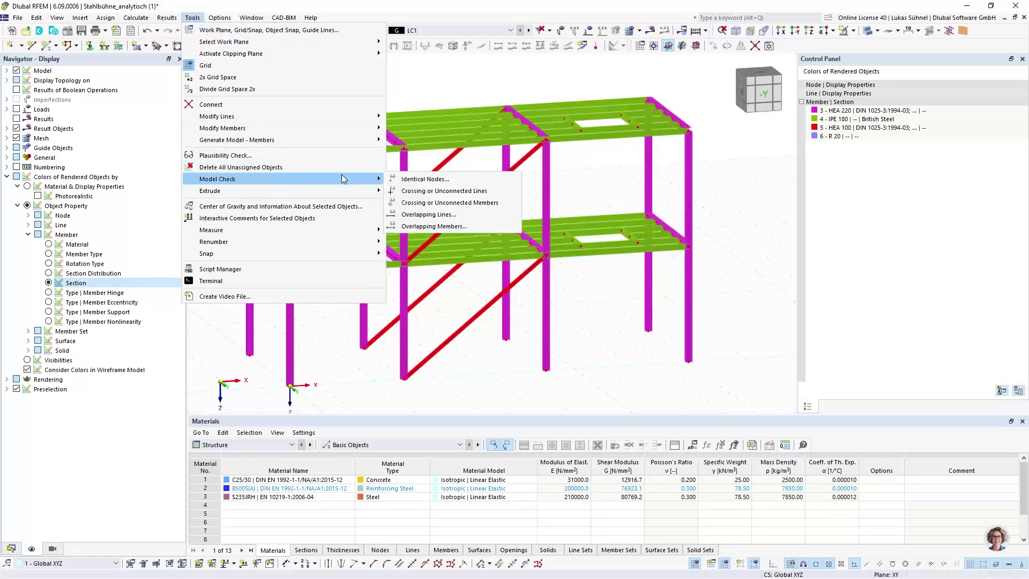
left_click(425, 179)
left_click_drag(431, 182, 699, 176)
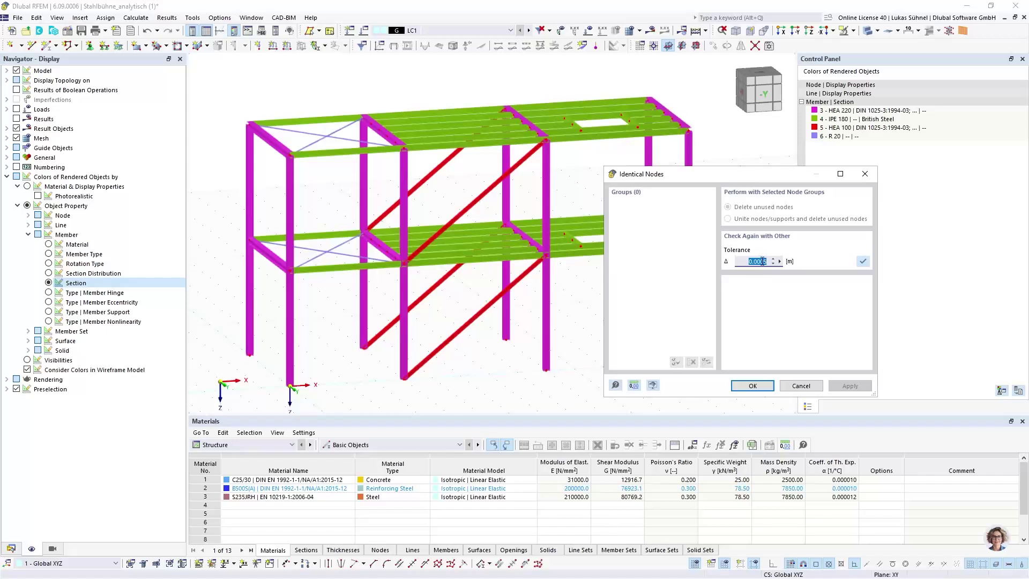
left_click_drag(760, 261, 825, 265)
type("11")
left_click(859, 281)
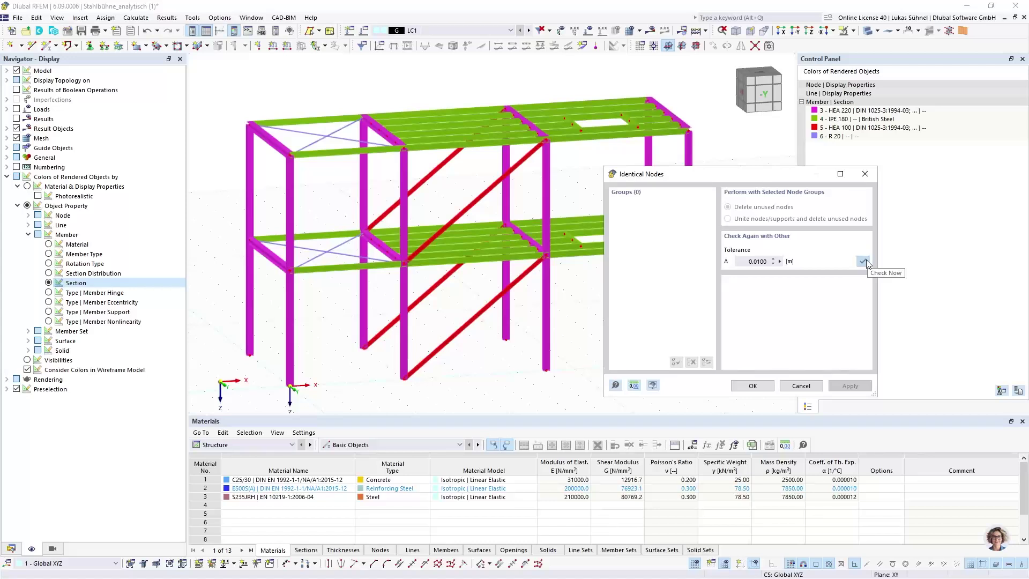
left_click(863, 261)
left_click(807, 385)
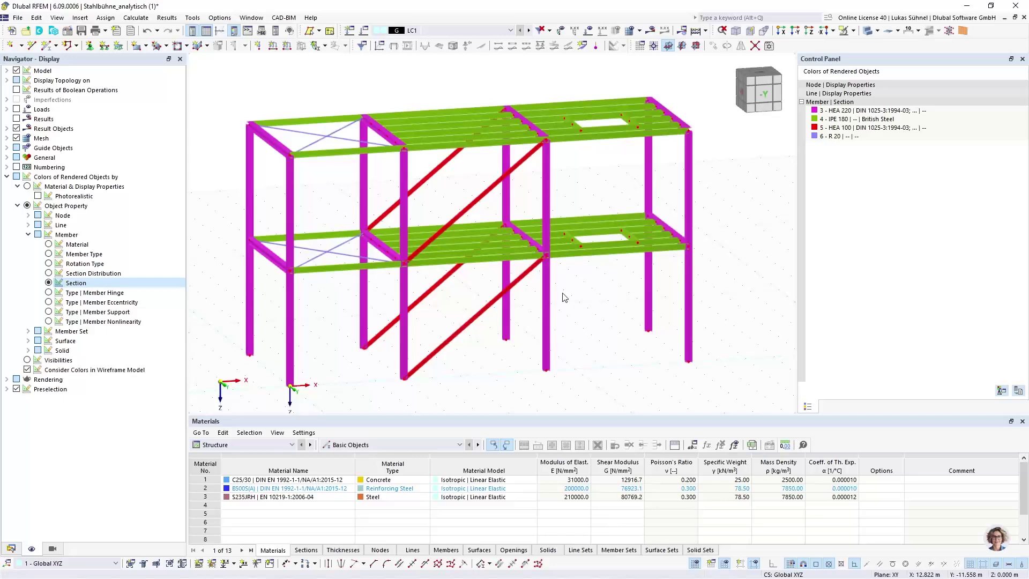
middle_click_drag(579, 264, 618, 274, "ctrl")
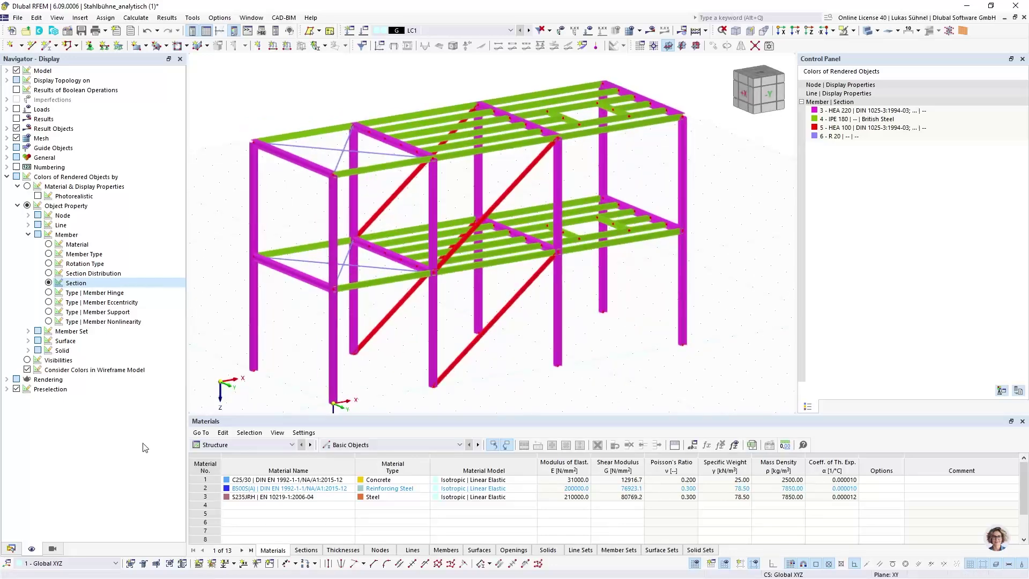
left_click(13, 548)
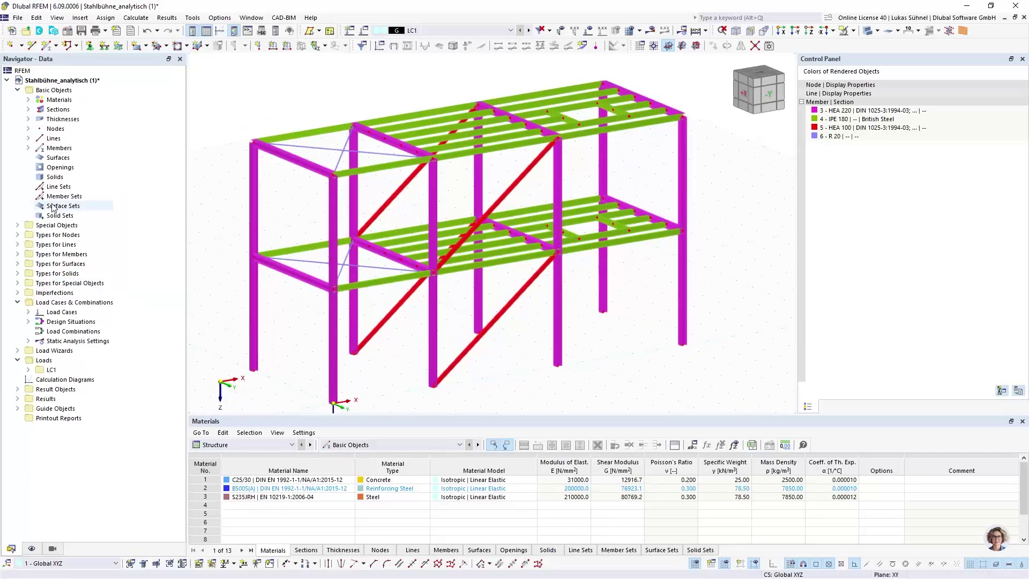
left_click(28, 148)
left_click(27, 148)
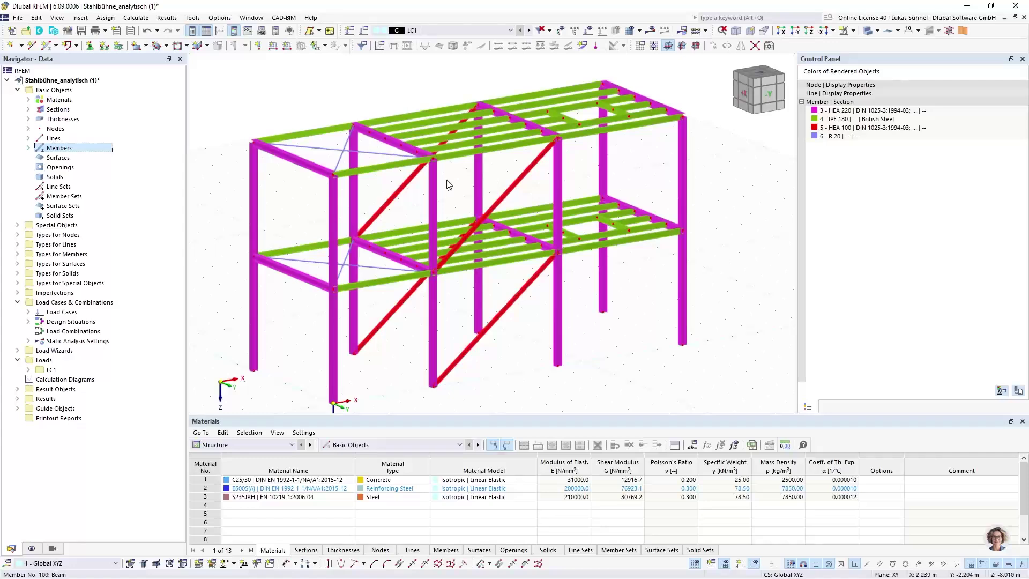
scroll(448, 182, "down", 4)
middle_click_drag(490, 337, 400, 345, "ctrl")
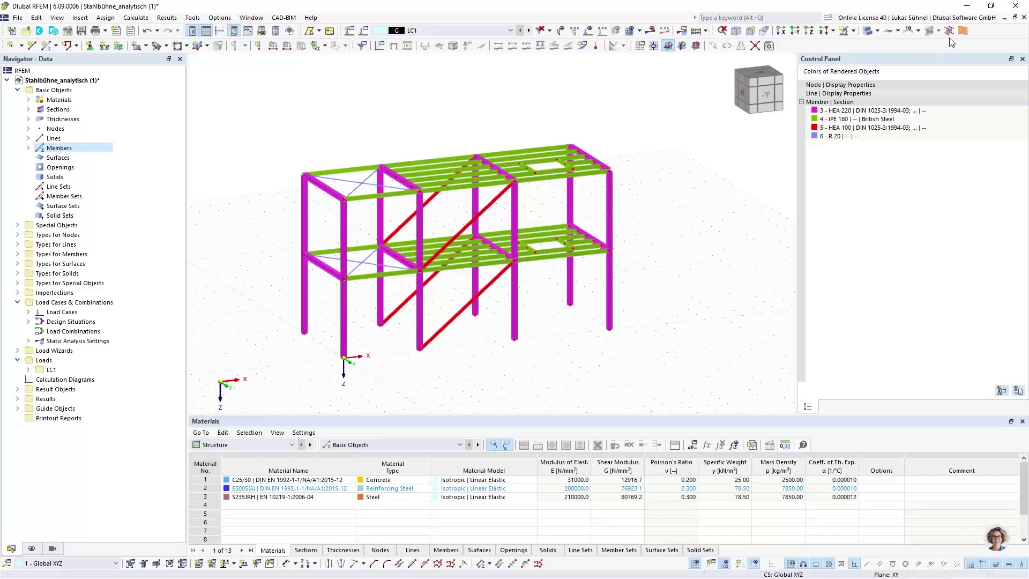
Close the steel platform model without saving and open 01_DXF_Export.rf6 from the 2025_02 Übersicht Schnittstellen folder.
left_click(1022, 22)
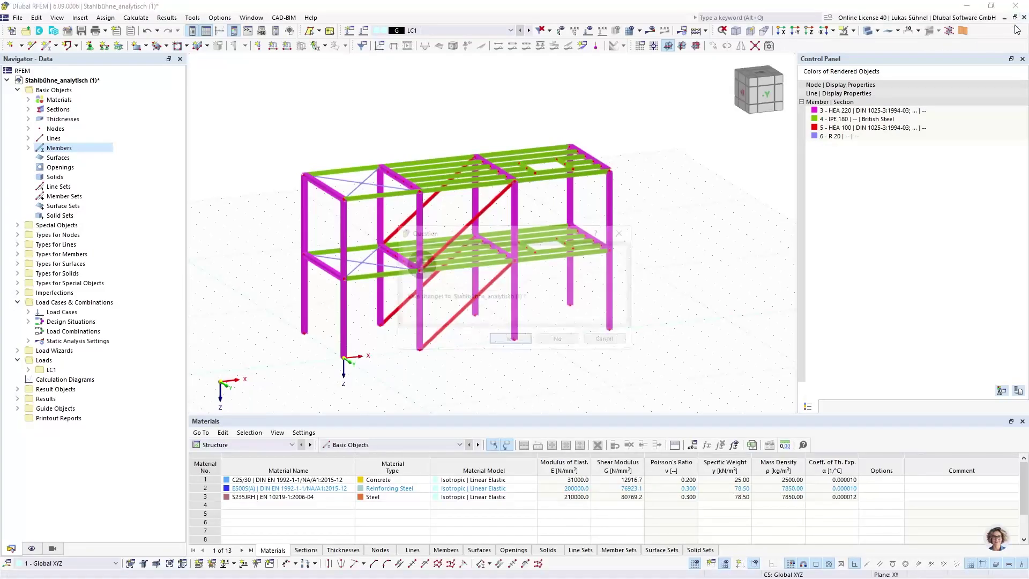
left_click(563, 337)
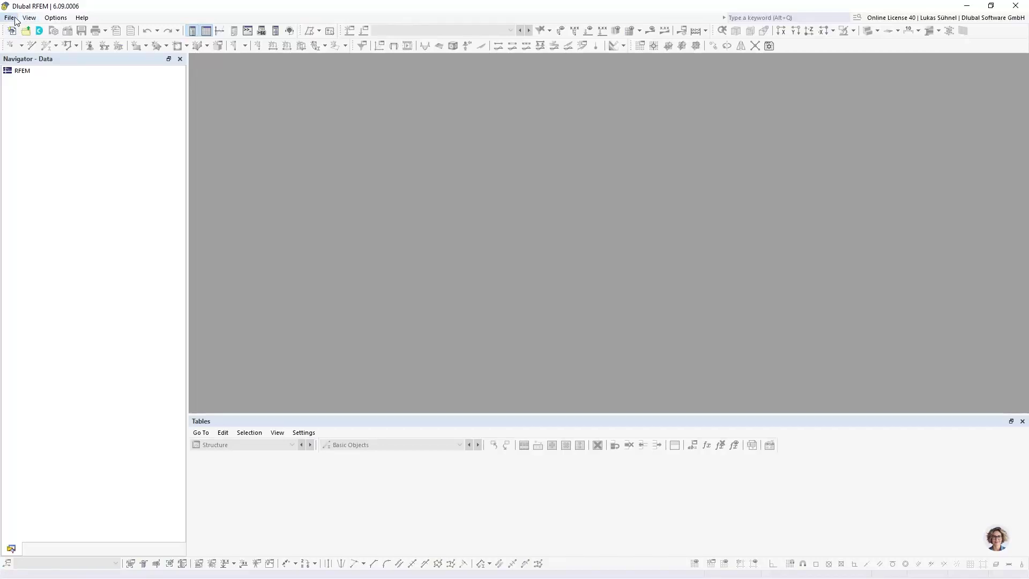
left_click(11, 18)
left_click(28, 42)
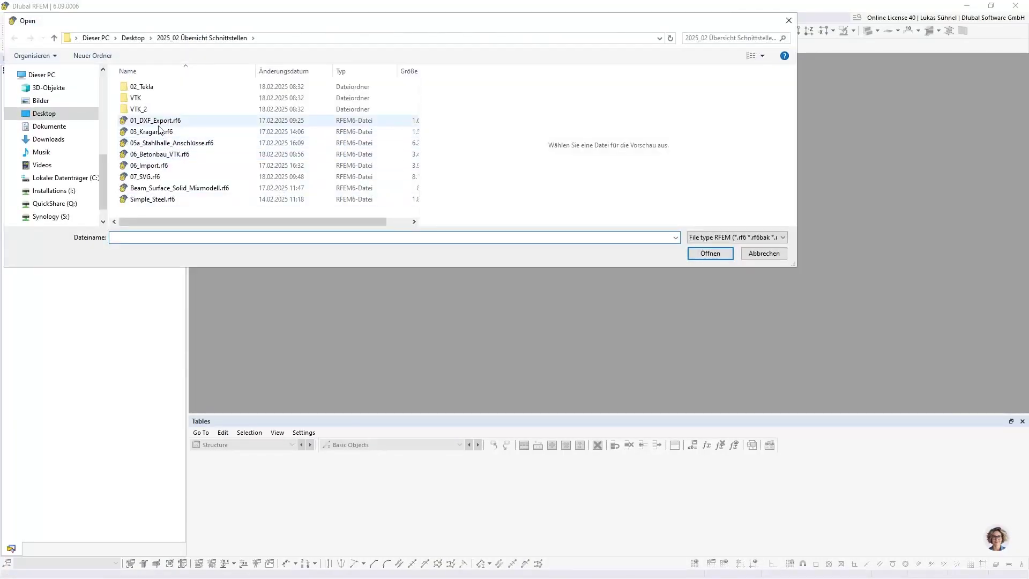
left_click(214, 120)
left_click(710, 253)
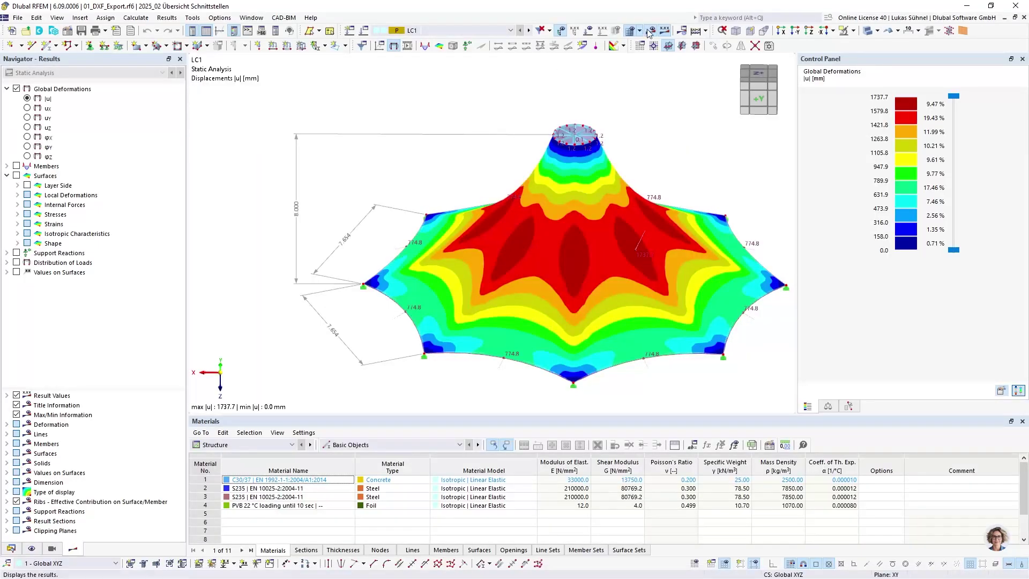
Hide the calculation results and display the membrane model's topology on its original shape.
left_click(649, 32)
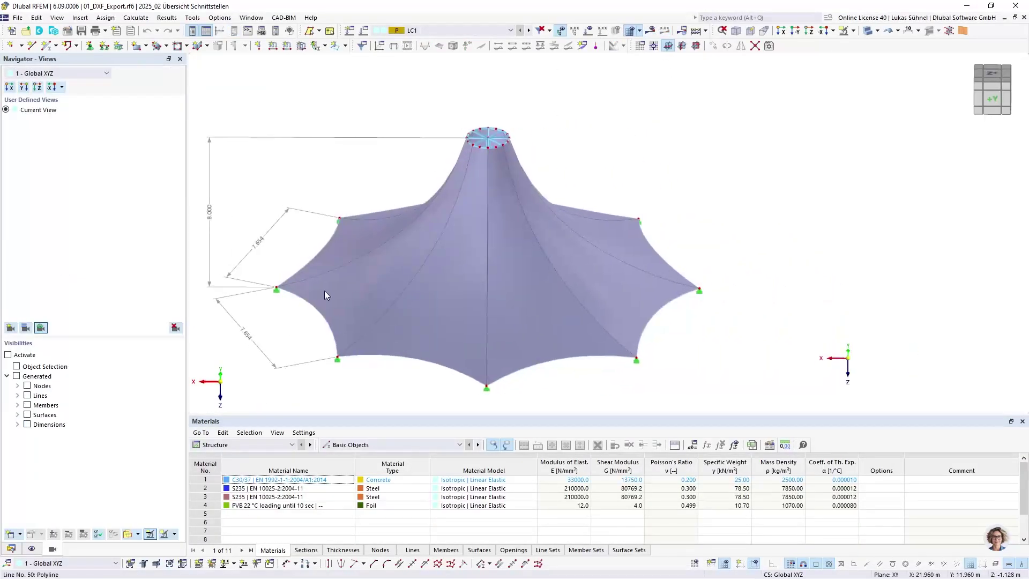
left_click(31, 548)
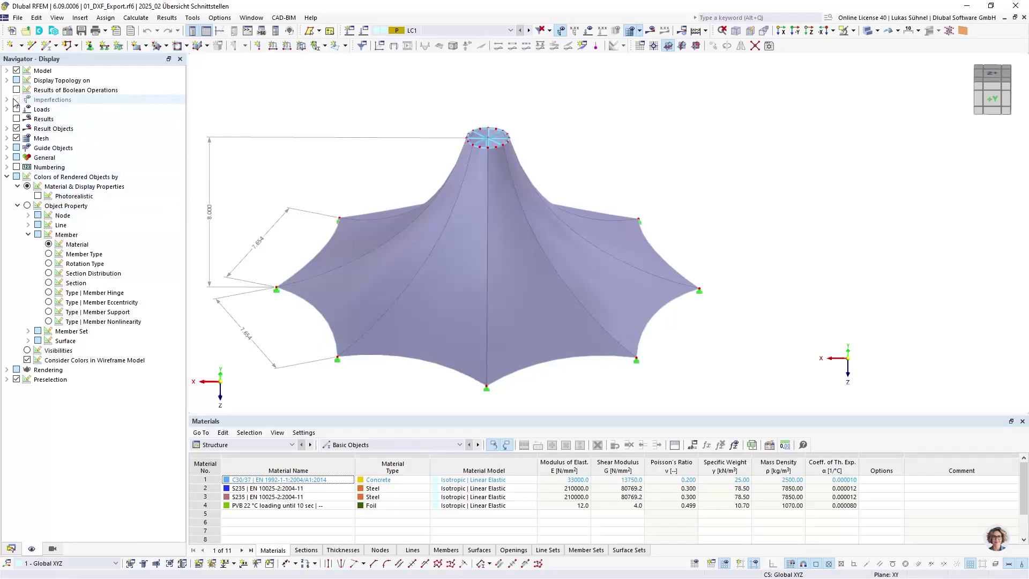
left_click(6, 80)
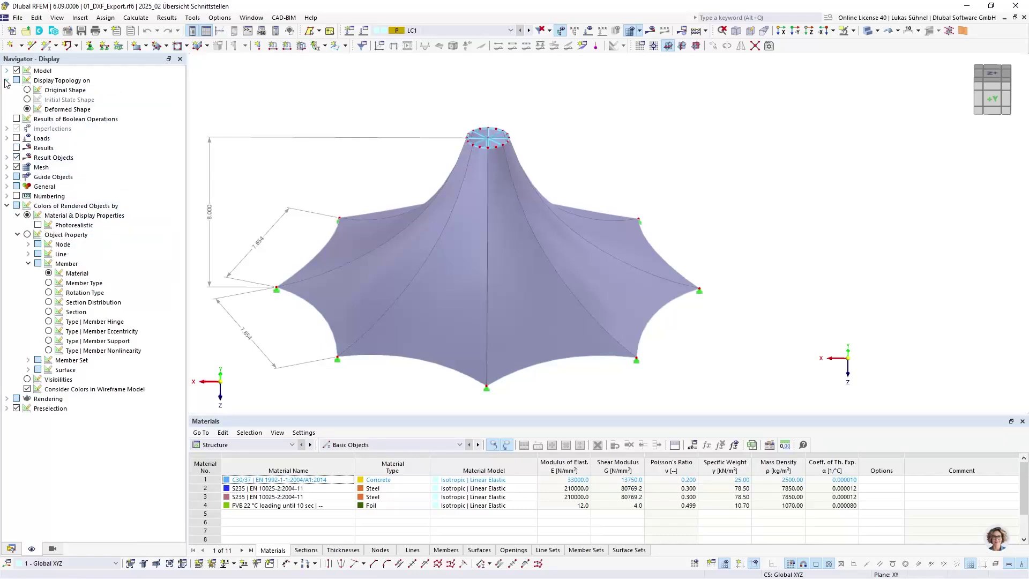
left_click(59, 90)
middle_click_drag(390, 186, 379, 218)
Check the Form-Finding add-on in the model's base data and leave the settings unchanged.
left_click(10, 548)
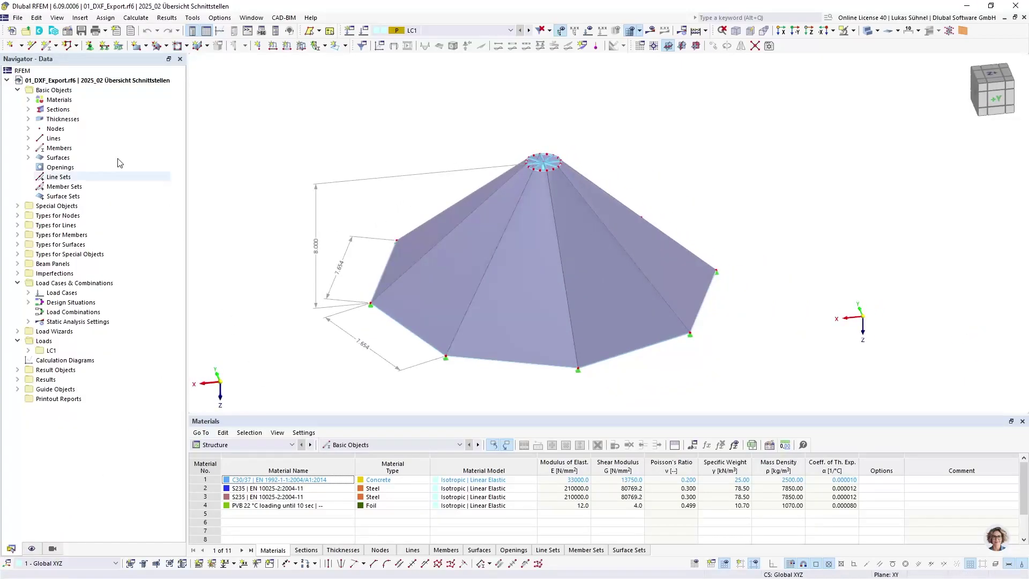
right_click(62, 80)
left_click(94, 87)
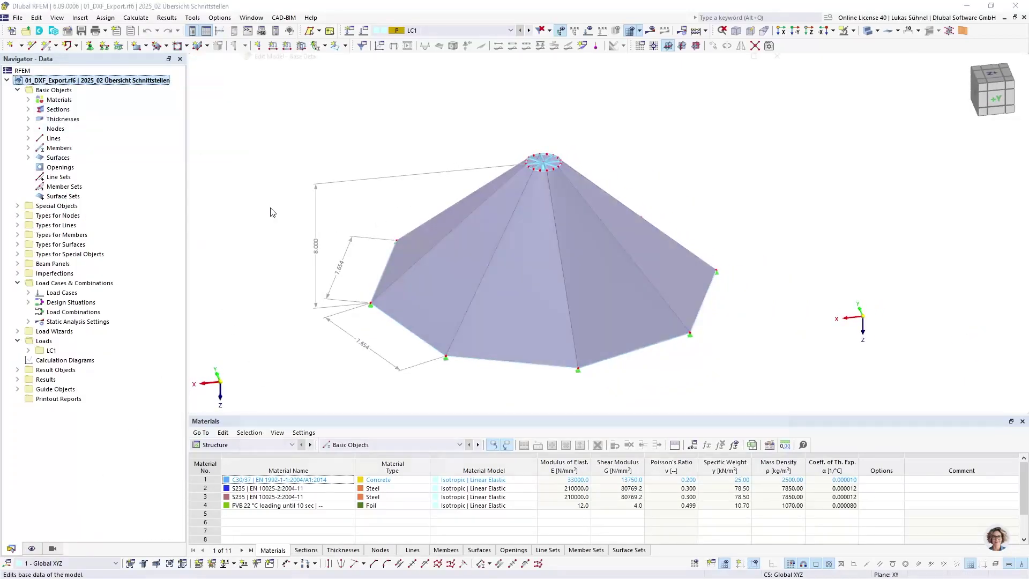
left_click(283, 66)
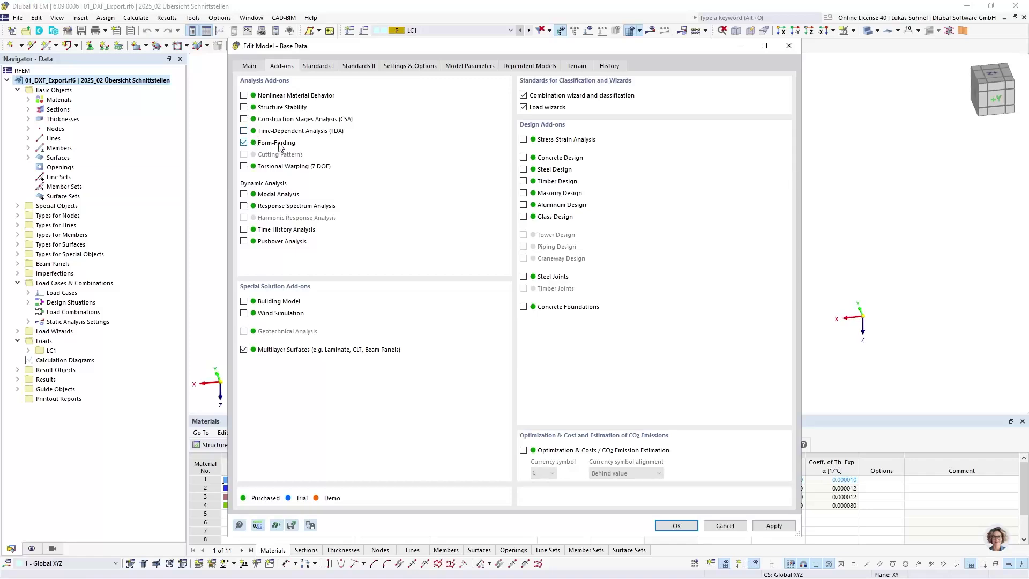
left_click(723, 526)
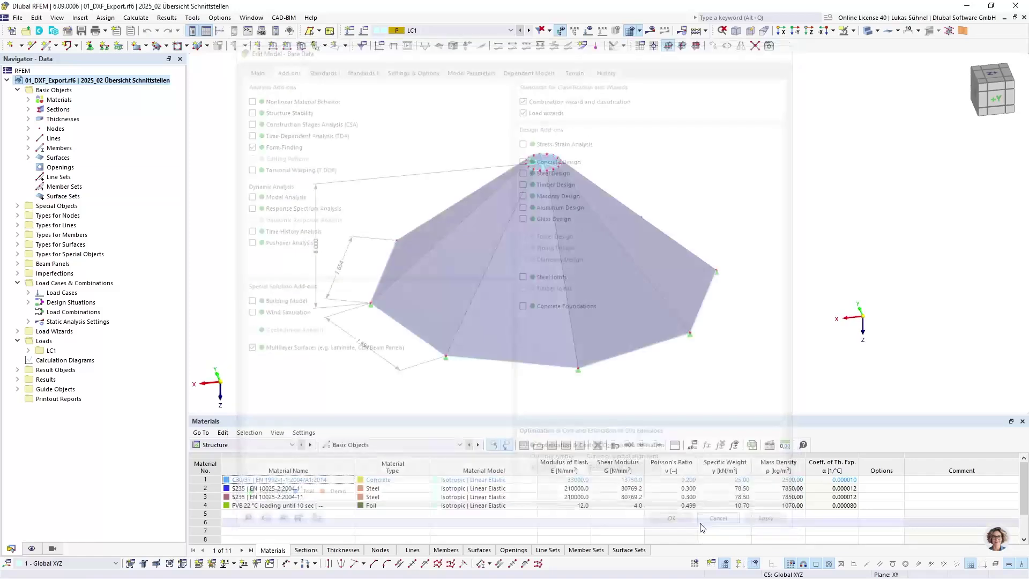
Review the properties of a membrane surface and of an edge cable between two supports, leaving both unchanged.
mouse_move(461, 147)
middle_mouse_down("ctrl")
mouse_move(467, 229)
mouse_move(457, 158)
middle_mouse_up("ctrl")
double_click(526, 263)
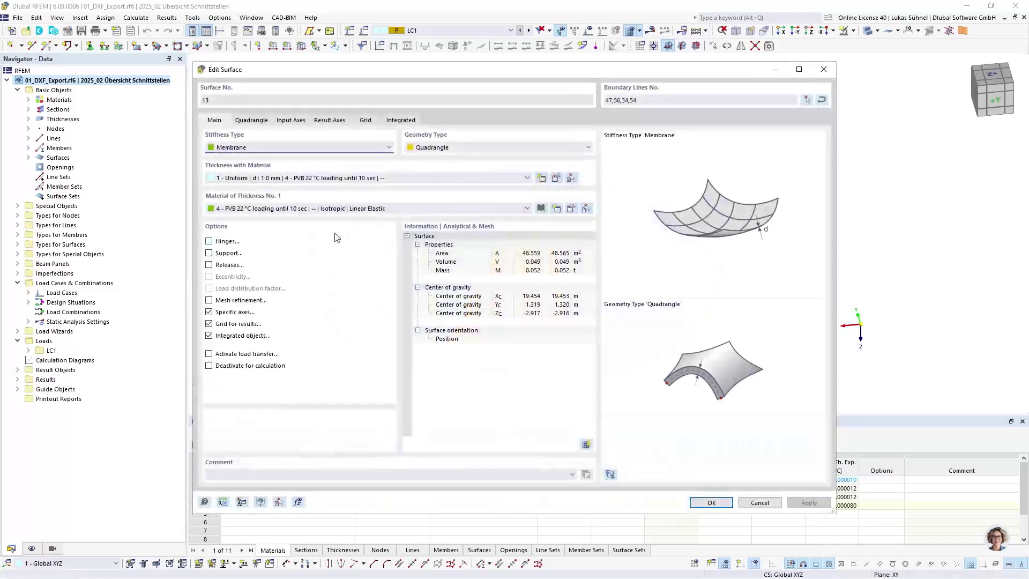
left_click(772, 501)
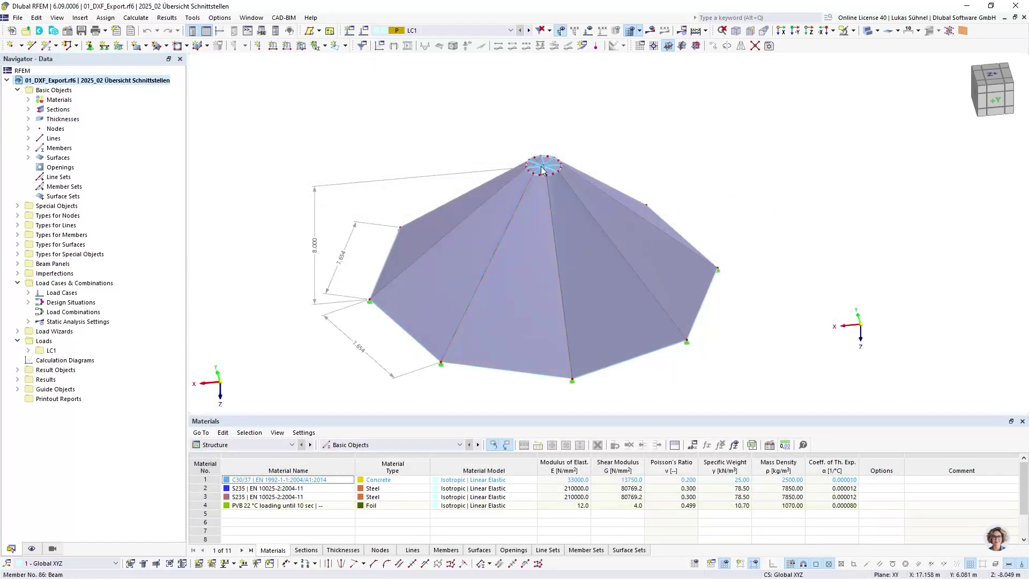
middle_click_drag(507, 355, 459, 427, "ctrl")
scroll(390, 322, "up", 5)
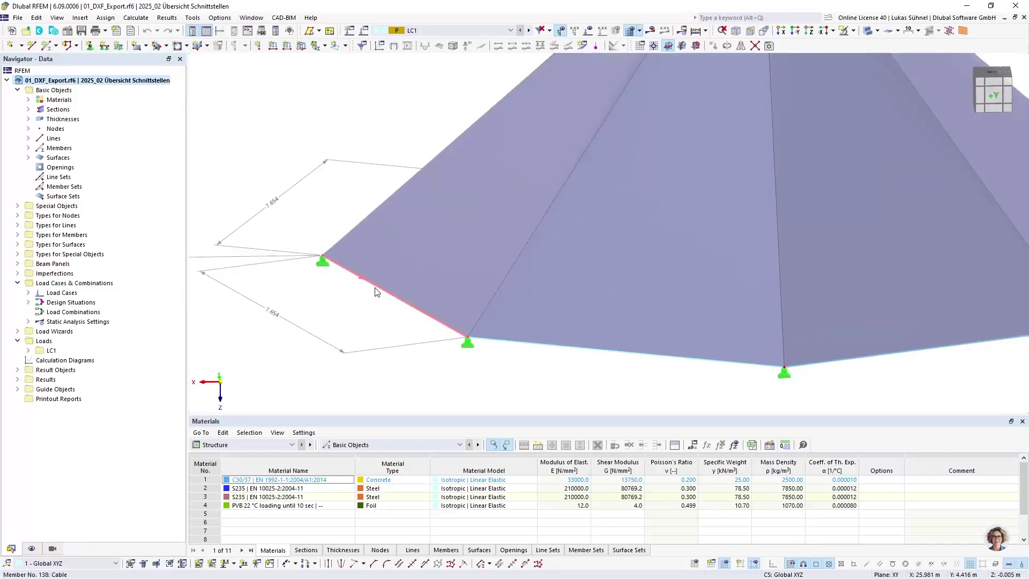
double_click(376, 303)
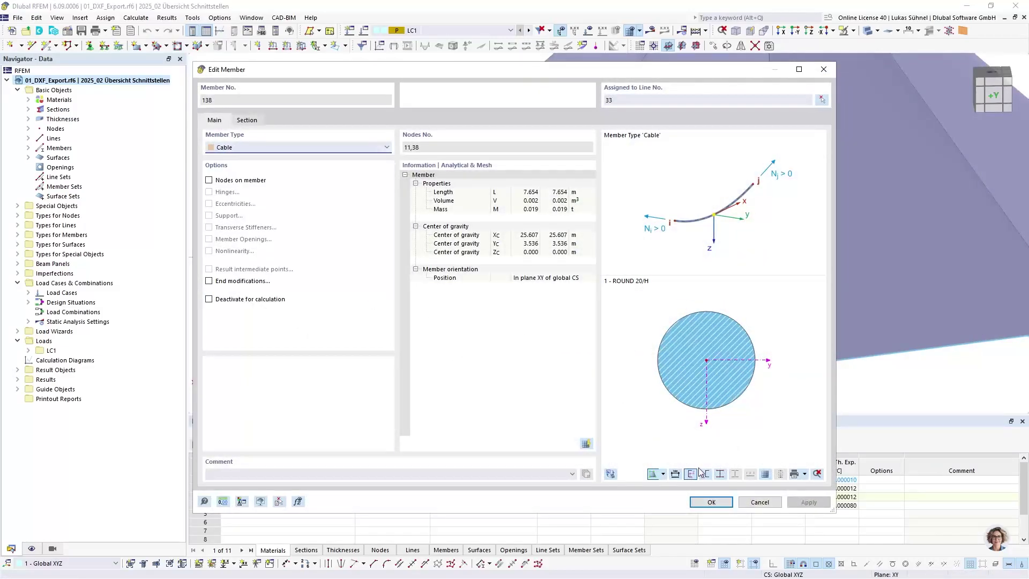
left_click(759, 502)
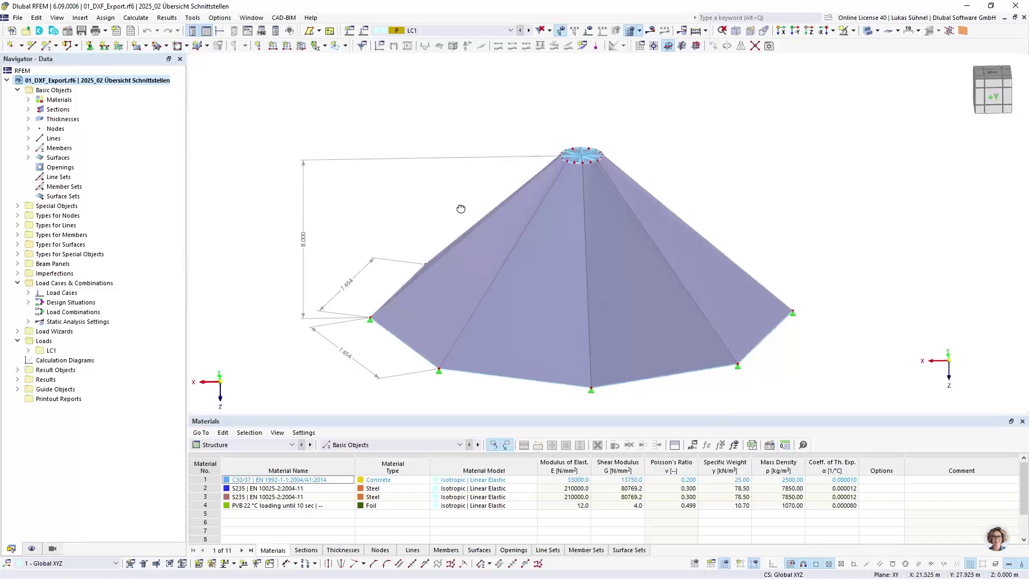
Show the LC1 loads on the whole model and review a membrane surface's form-finding load definition options without changing them.
scroll(604, 155, "up", 5)
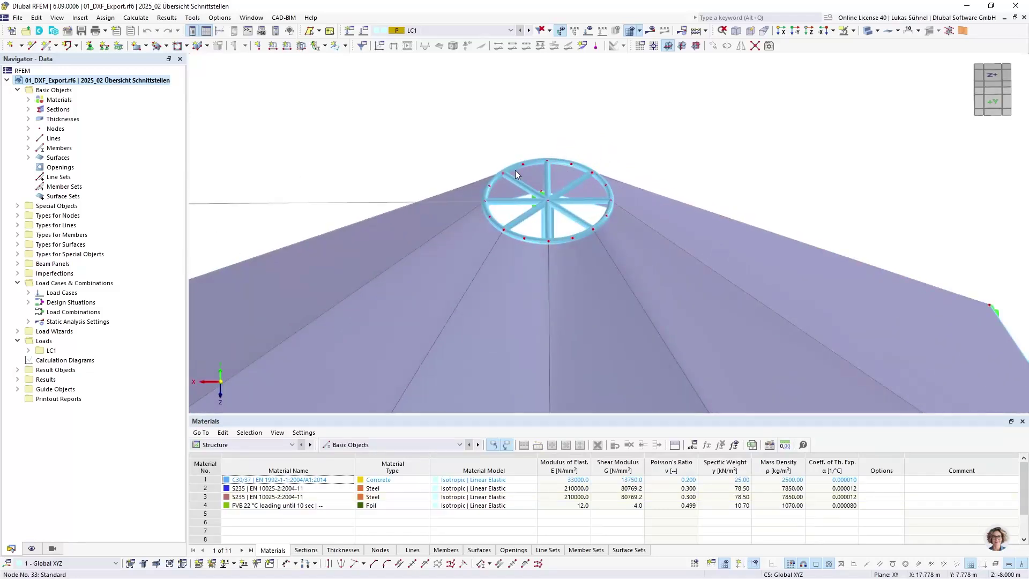
scroll(514, 161, "down", 3)
key("F7")
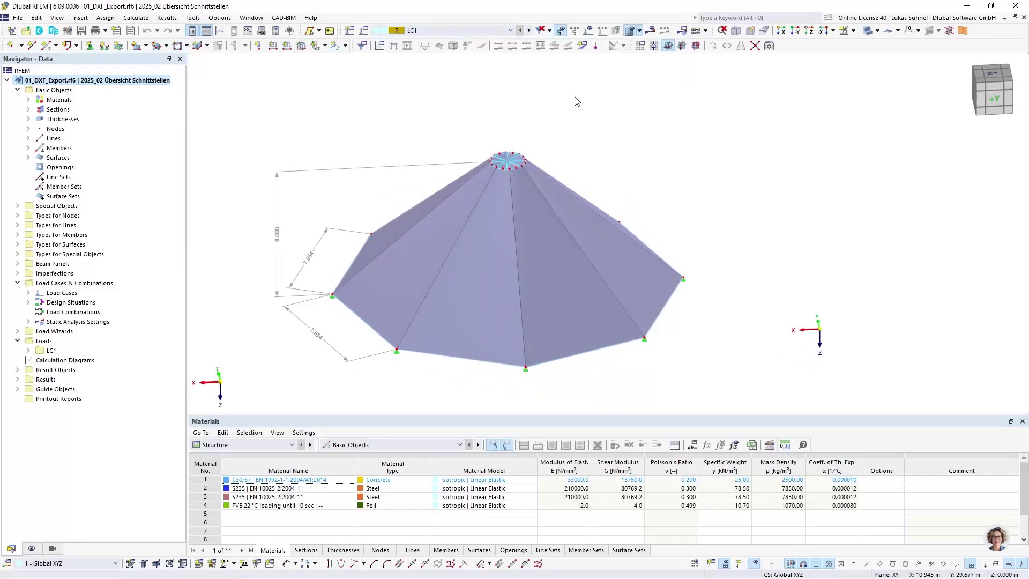
left_click(588, 30)
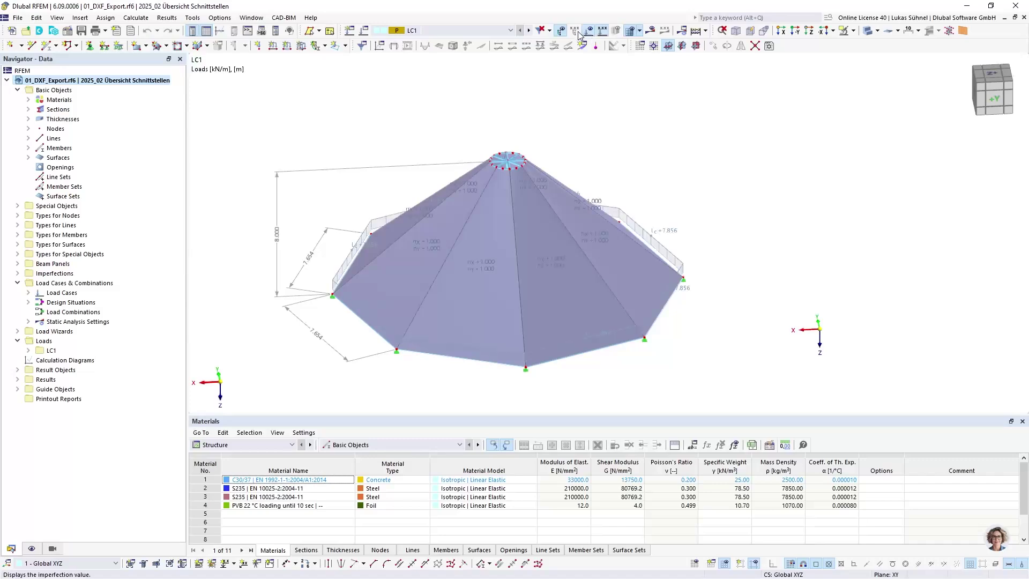
double_click(596, 208)
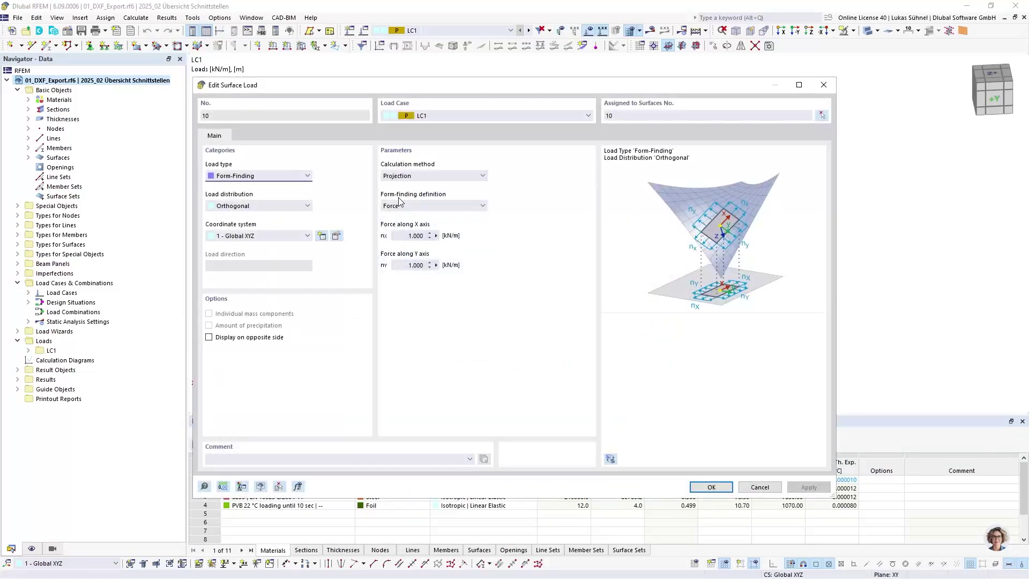
left_click(403, 206)
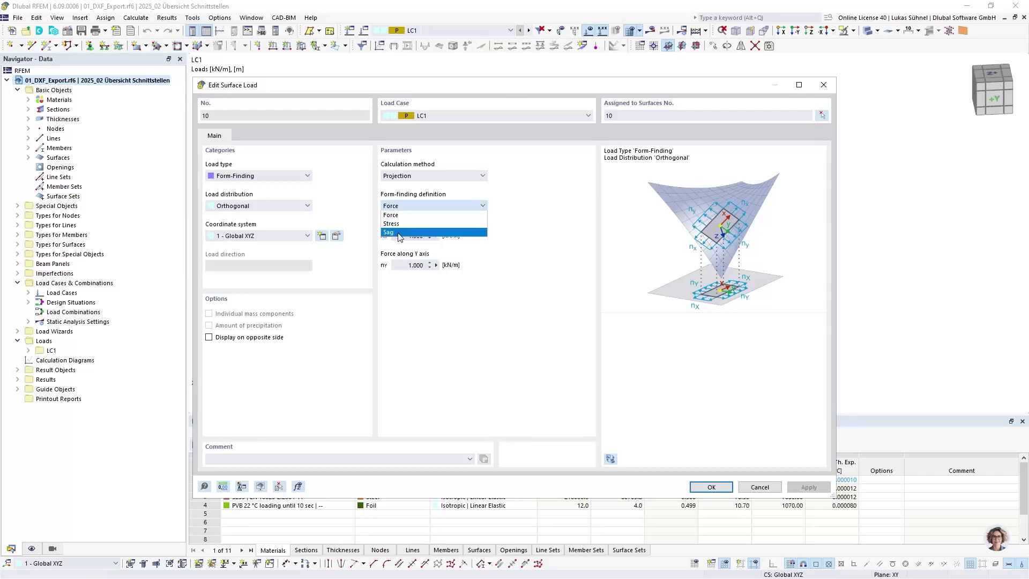
left_click(403, 200)
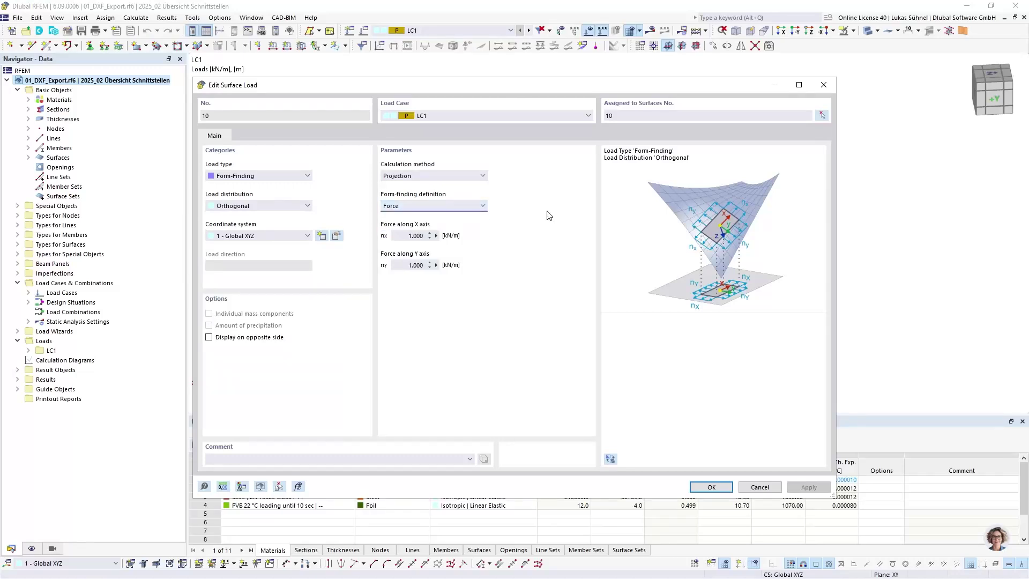
left_click(764, 490)
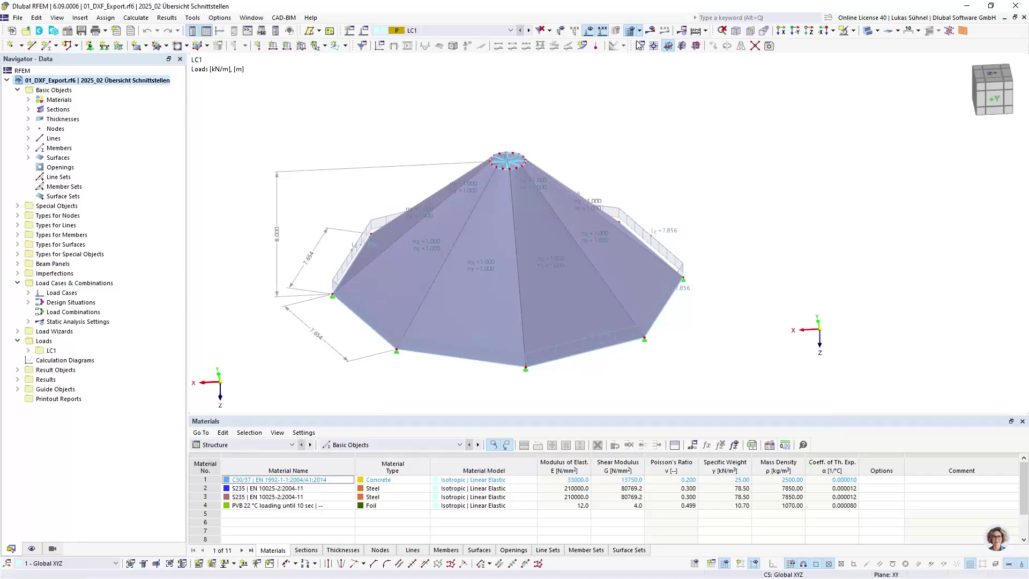
Display the LC1 global deformations on the form-found shape and examine the membrane from several angles.
left_click(654, 33)
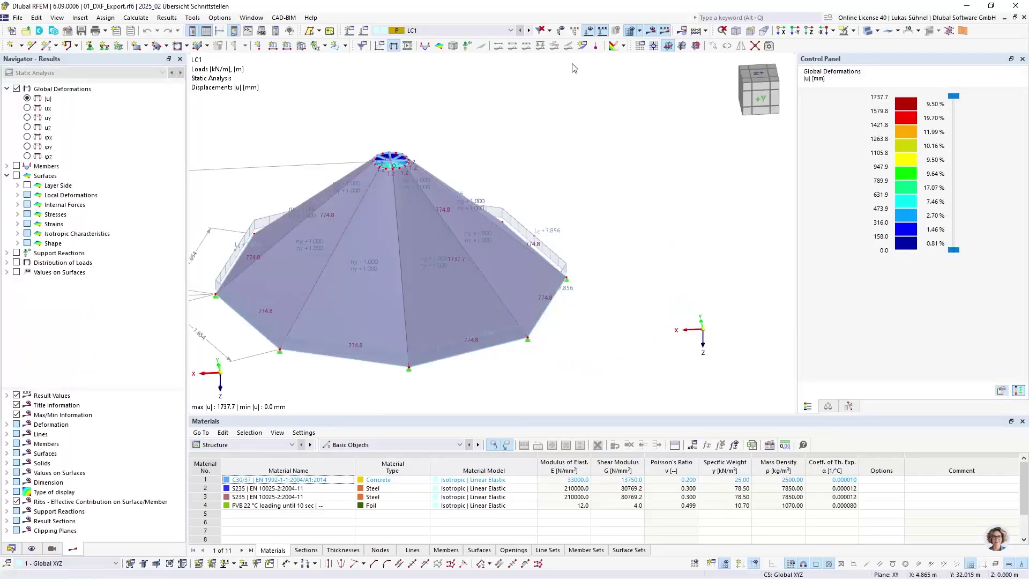
left_click(865, 32)
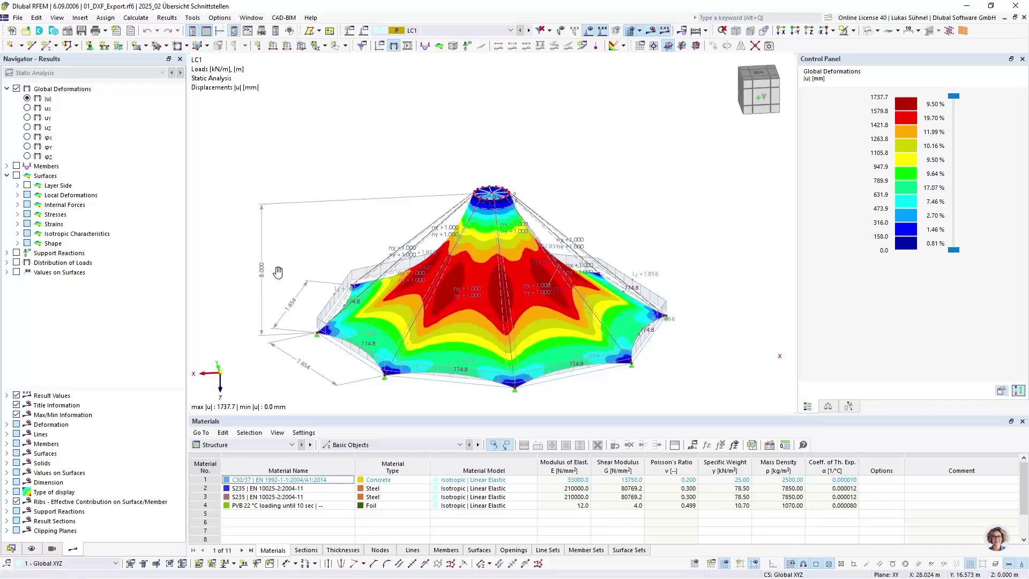
middle_click_drag(278, 272, 451, 257, "ctrl")
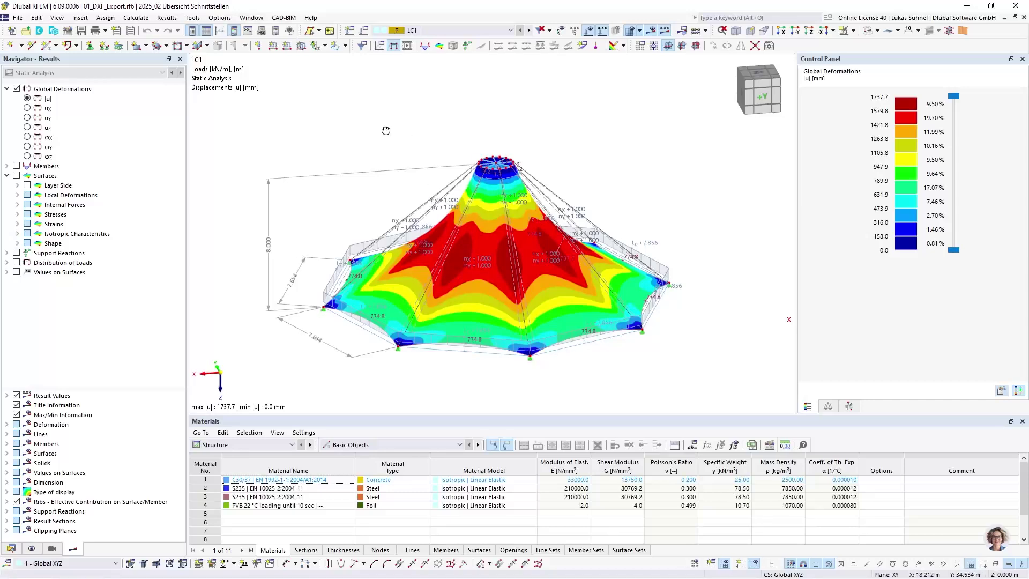
scroll(386, 131, "up", 1)
scroll(428, 149, "up", 1)
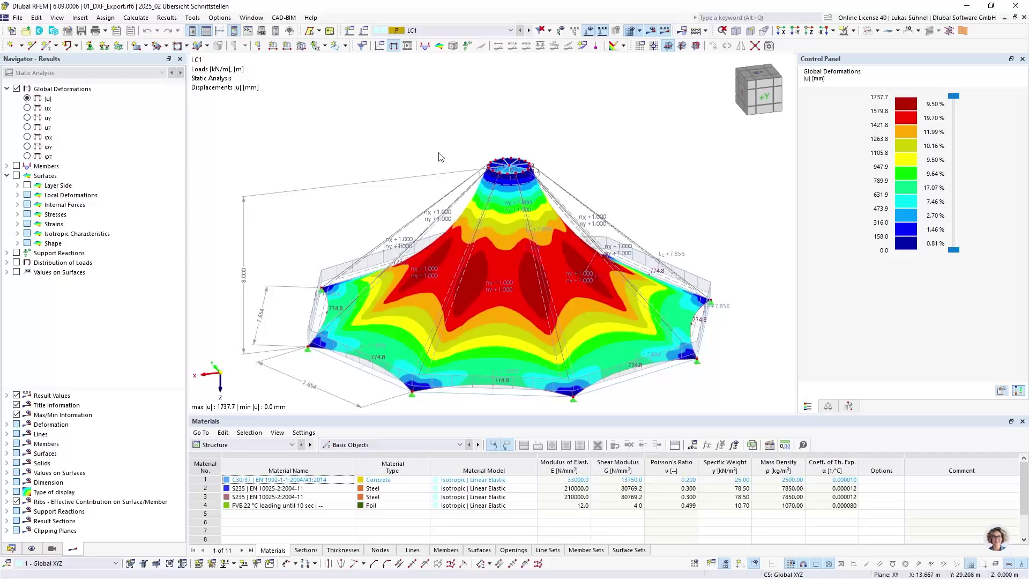
middle_click_drag(438, 157, 419, 149, "ctrl")
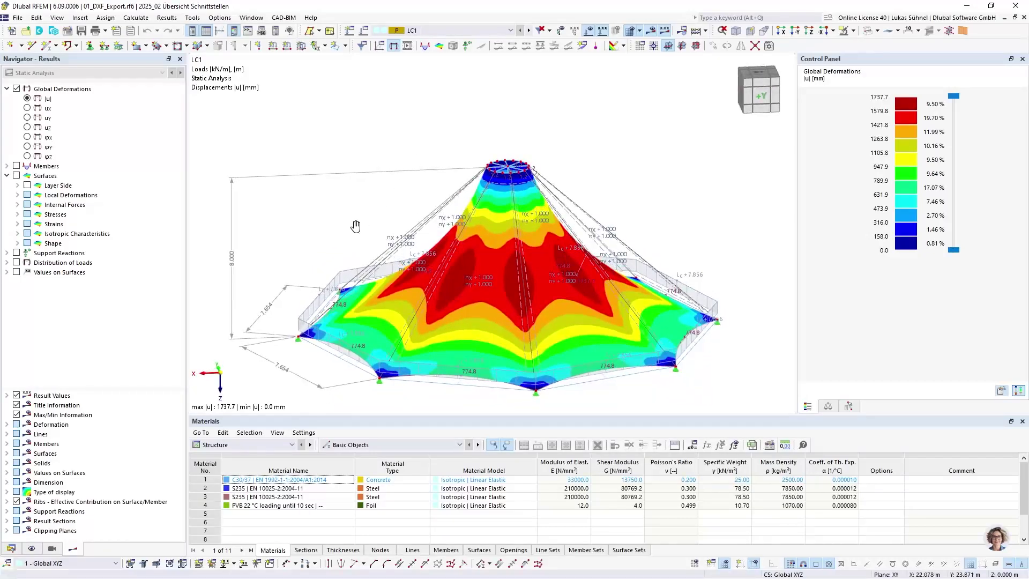
middle_click_drag(356, 223, 391, 200)
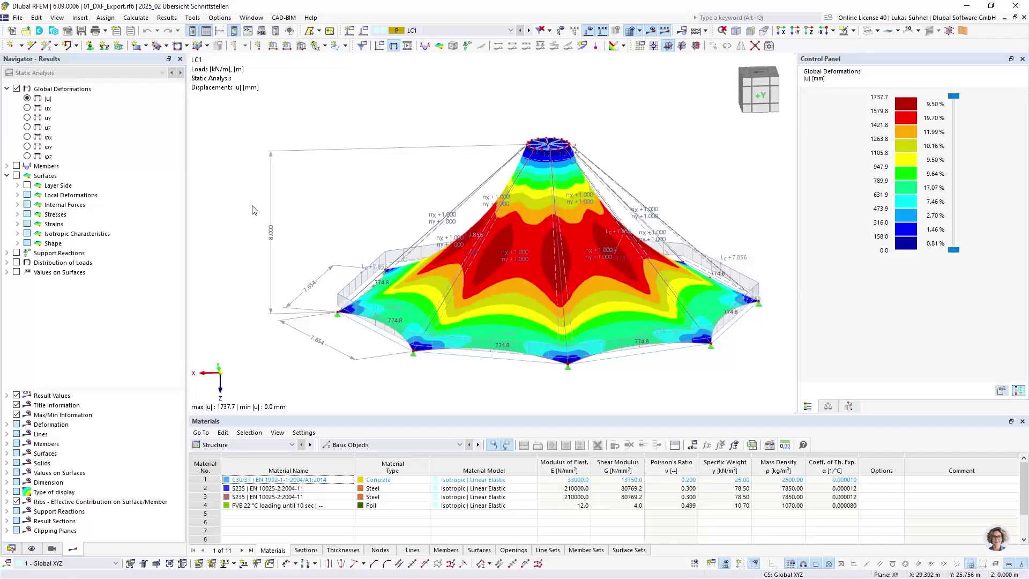
middle_click_drag(344, 188, 325, 215, "ctrl")
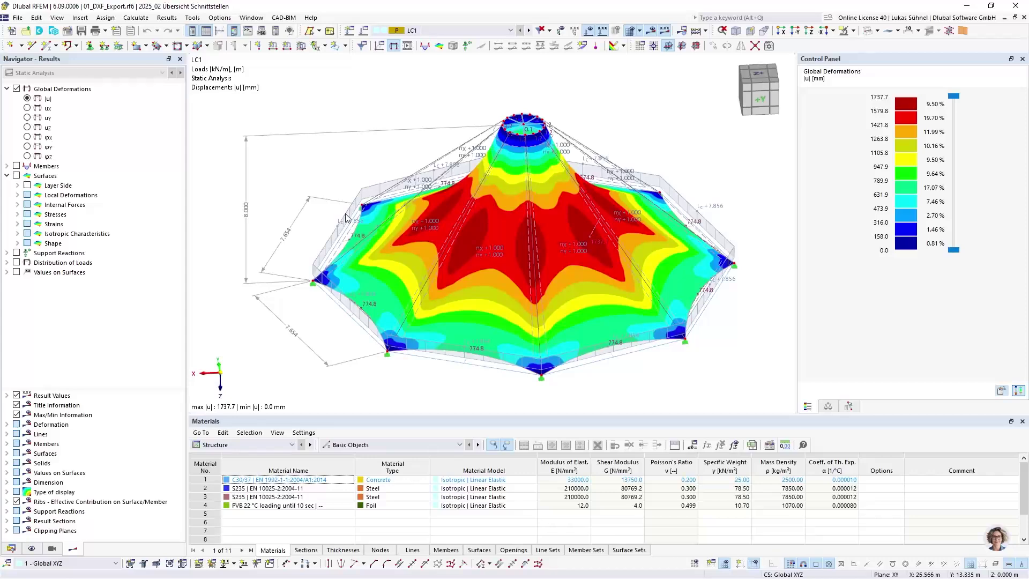
middle_click_drag(322, 171, 332, 165, "ctrl")
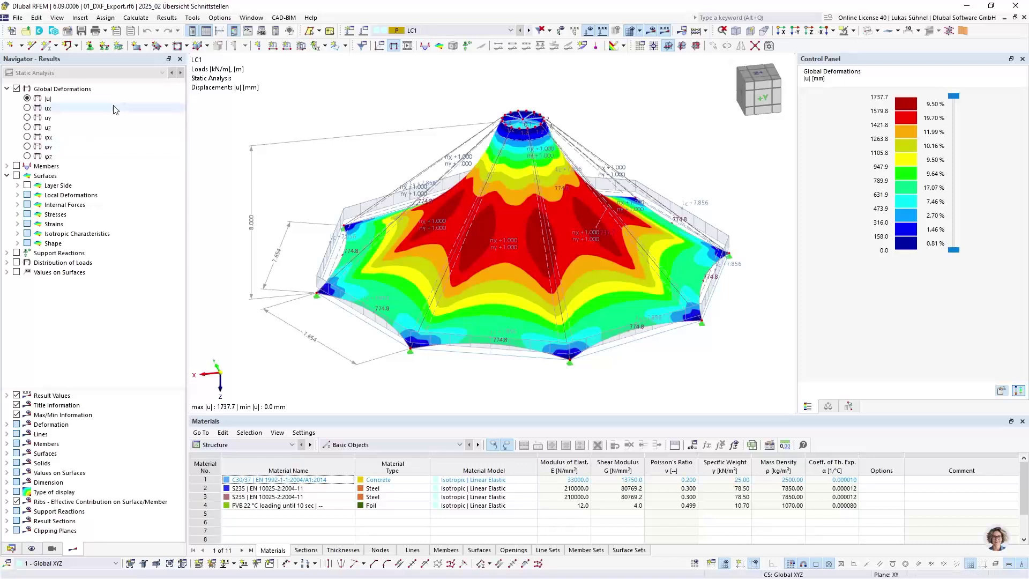
Start a DXF II export of the model to the Desktop under the file name Def_shape.
left_click(18, 19)
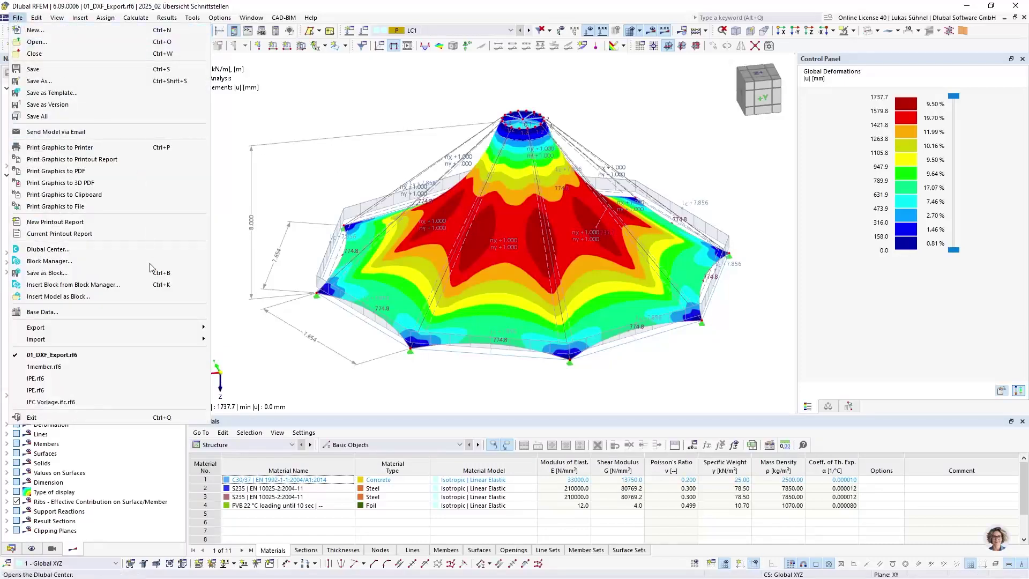
mouse_move(89, 328)
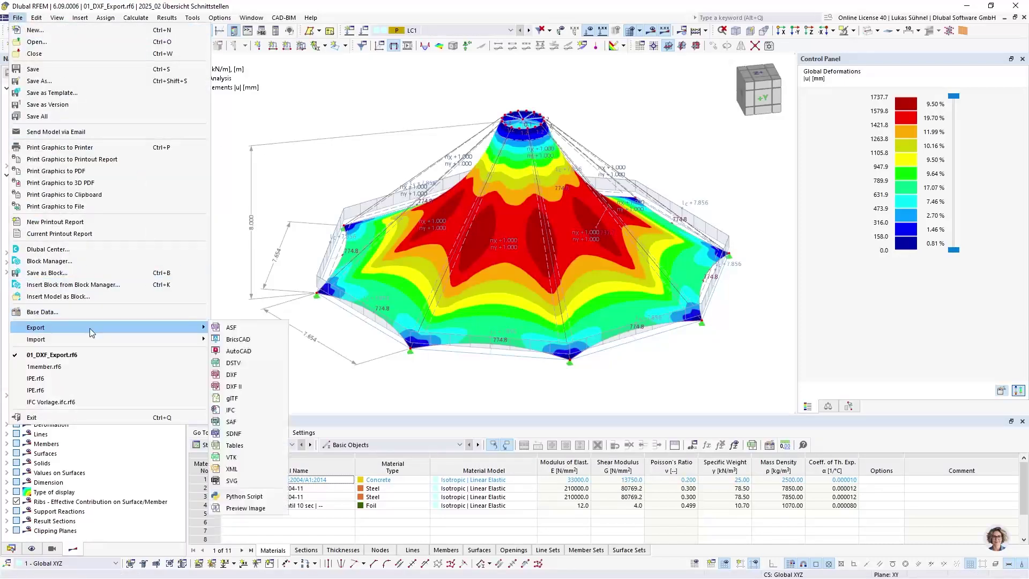
left_click(236, 387)
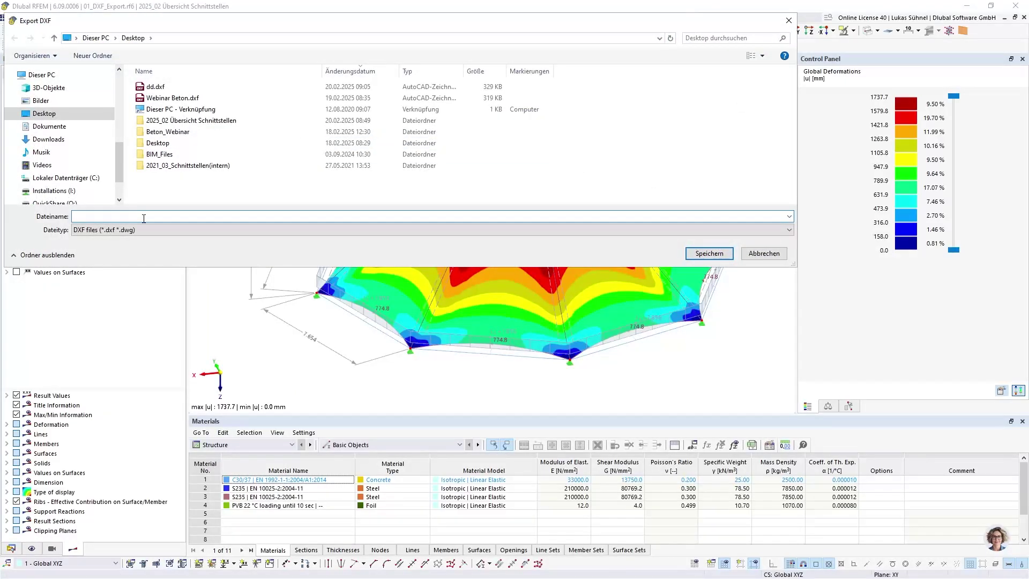
type("Def_shape")
left_click(710, 253)
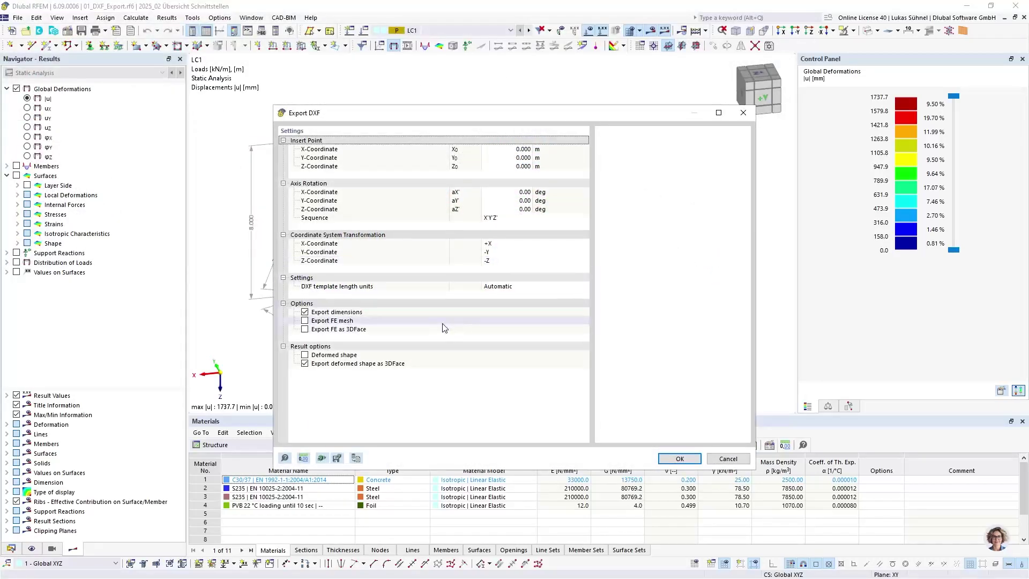
Export with dimensions and the deformed shape as 3DFace enabled, leaving the plain deformed shape and FE mesh options off.
left_click_drag(351, 121, 402, 78)
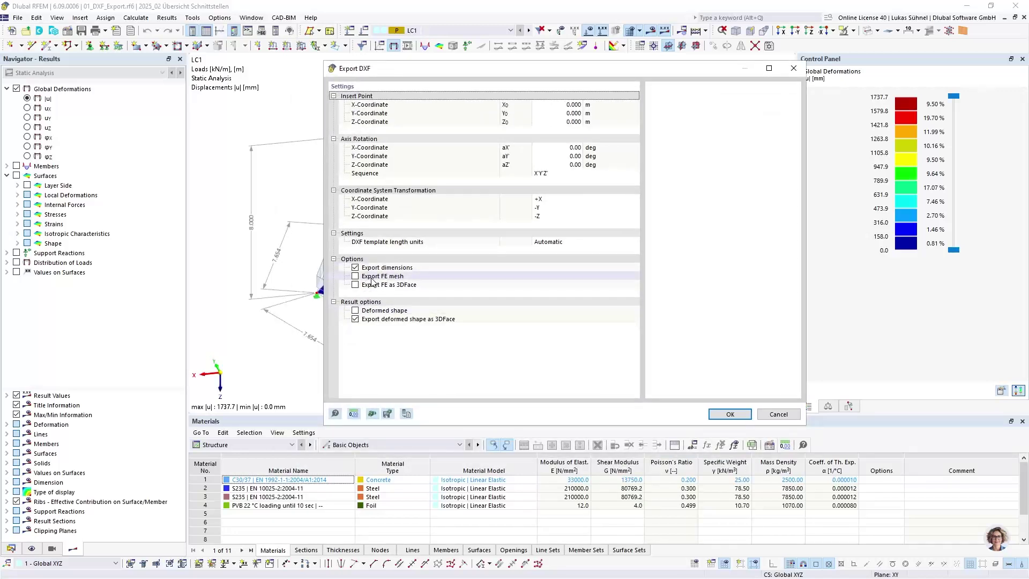
left_click_drag(401, 68, 563, 70)
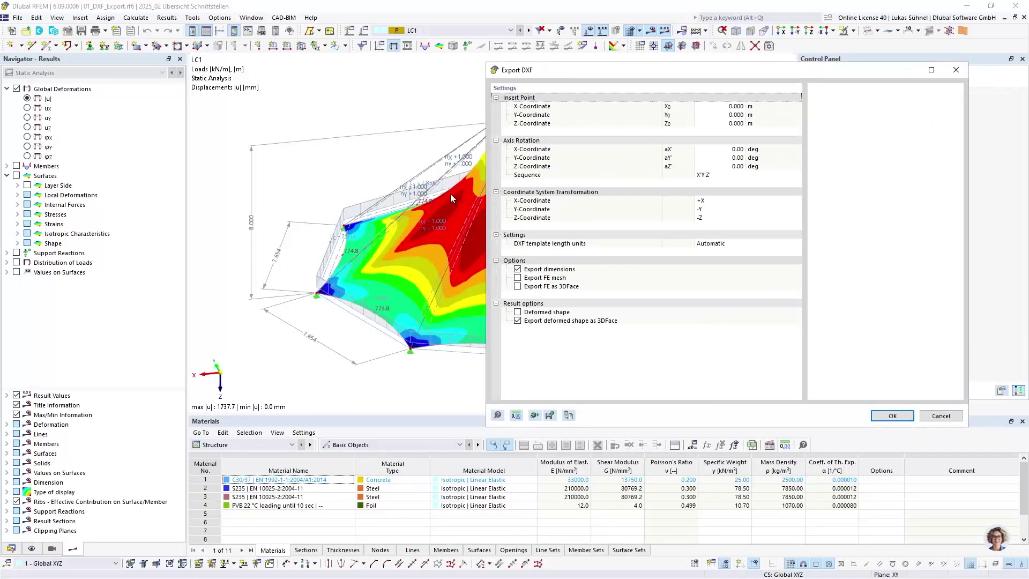
left_click_drag(561, 73, 458, 59)
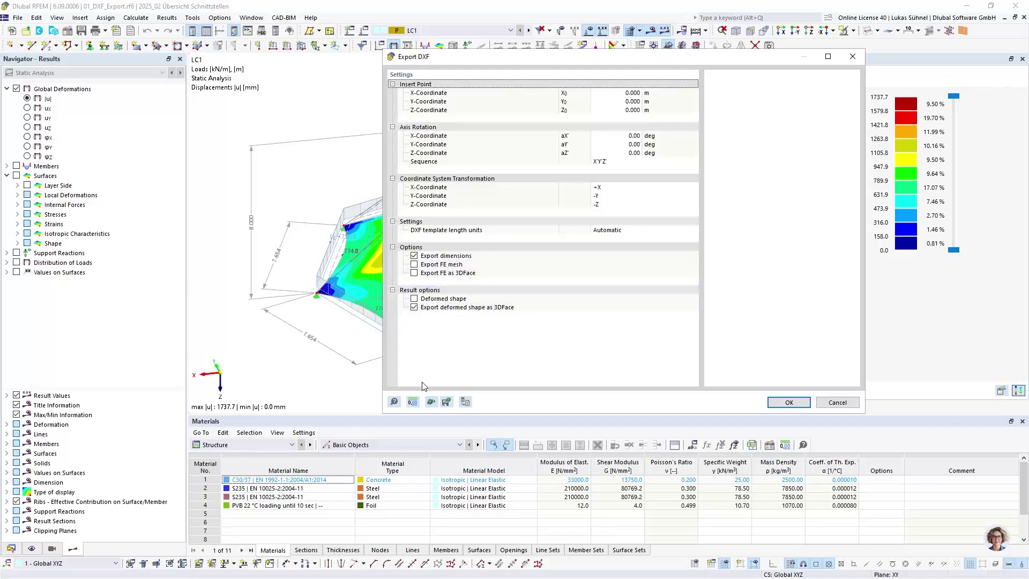
left_click(414, 299)
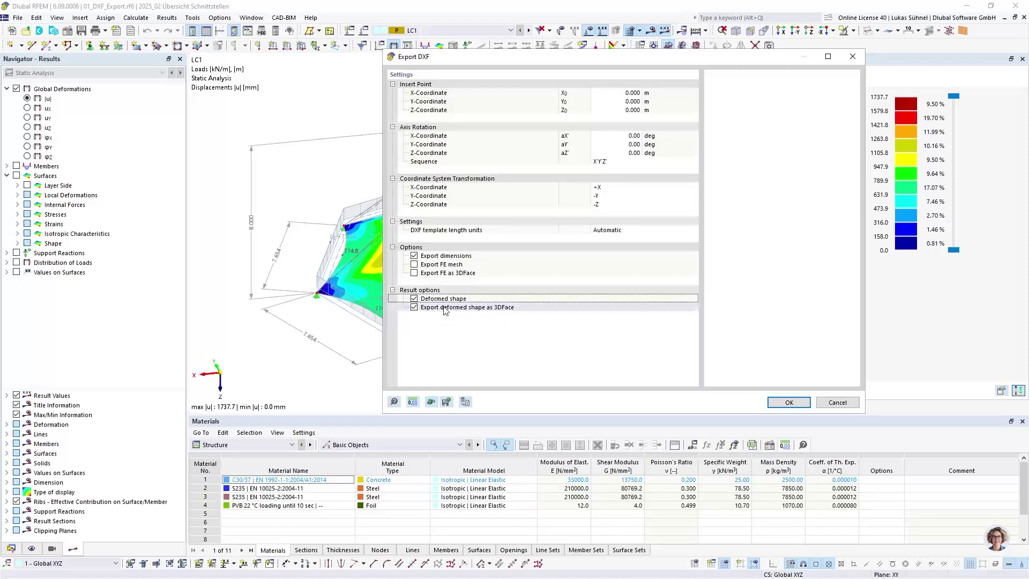
left_click(414, 299)
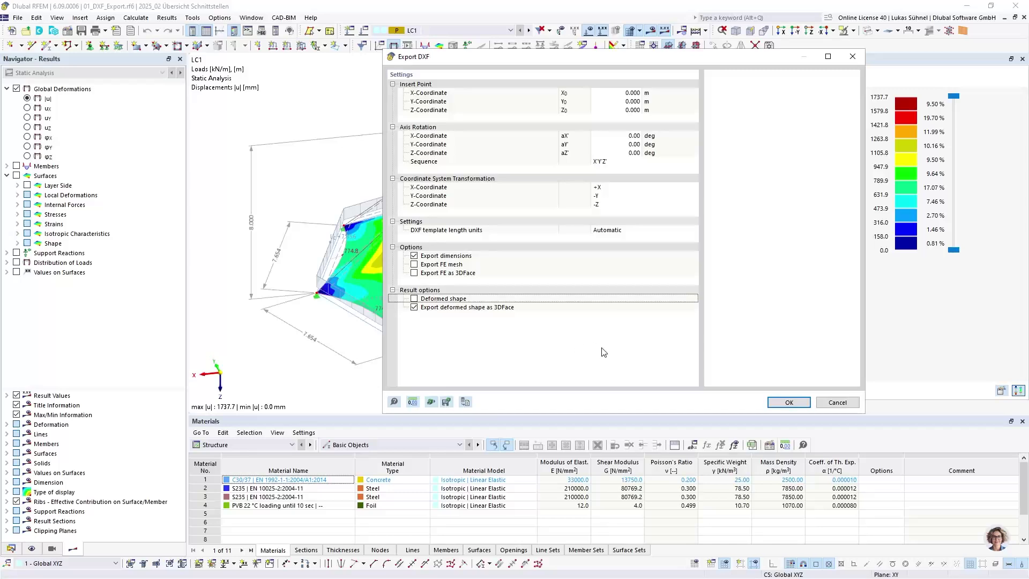
left_click(787, 402)
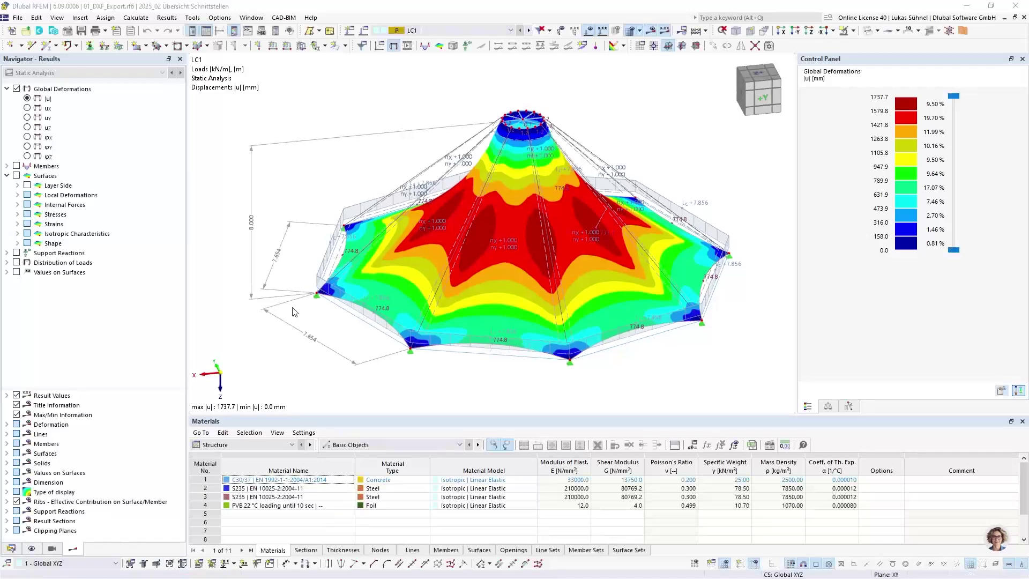
Switch to AutoCAD and close the Stahlbühne_analytisch (1).dxf drawing without saving.
left_click(623, 343)
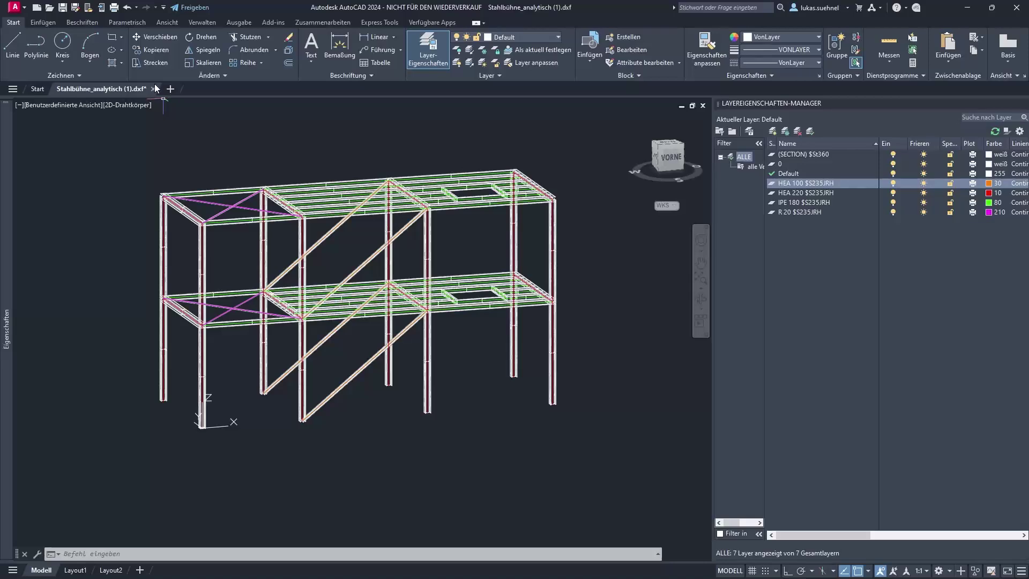
left_click(153, 88)
left_click(527, 317)
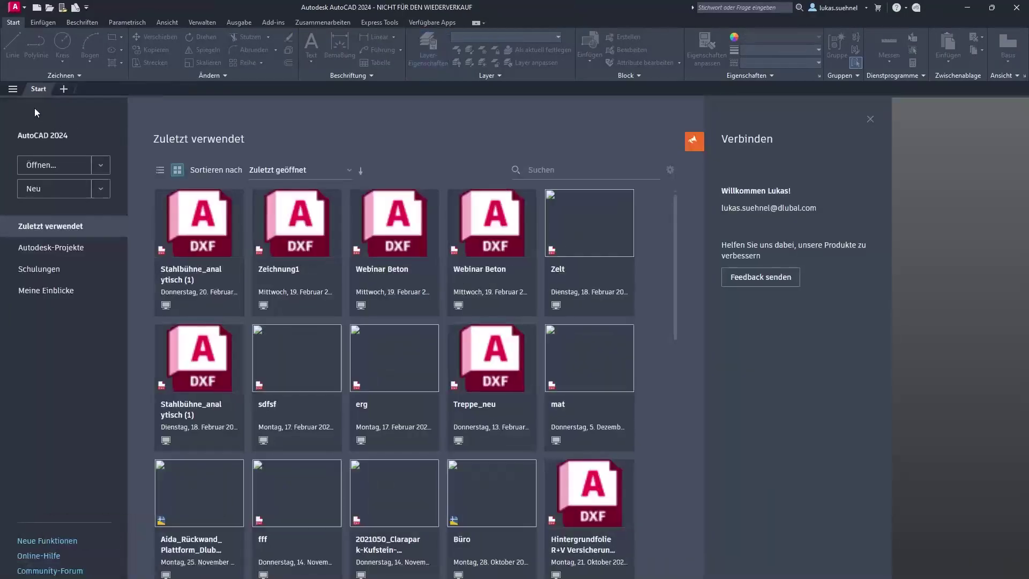
Open Def_shape.dxf from the Desktop, dismiss the shortcut warning, and bring the exported membrane into view.
key("ctrl+o")
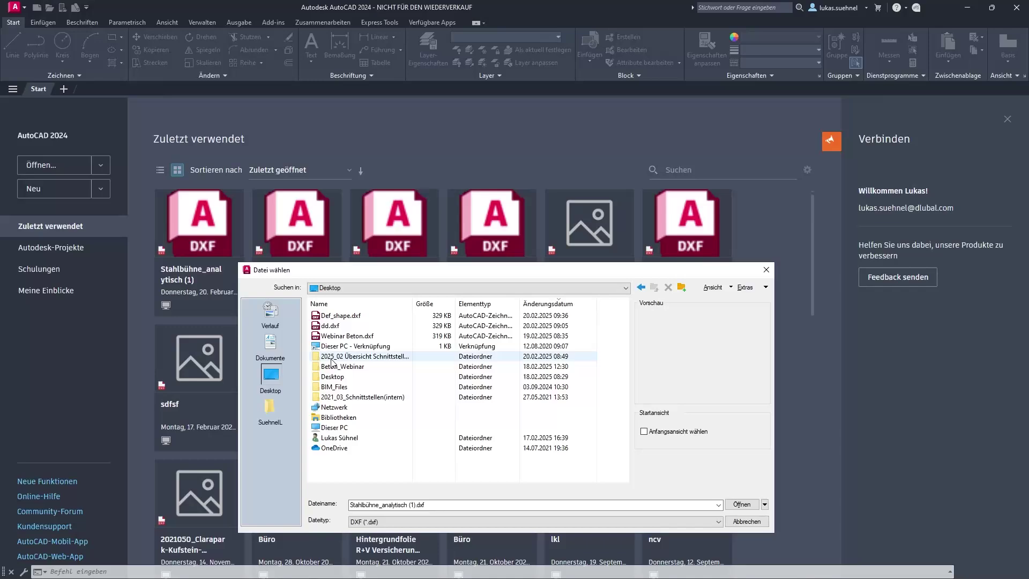
double_click(340, 316)
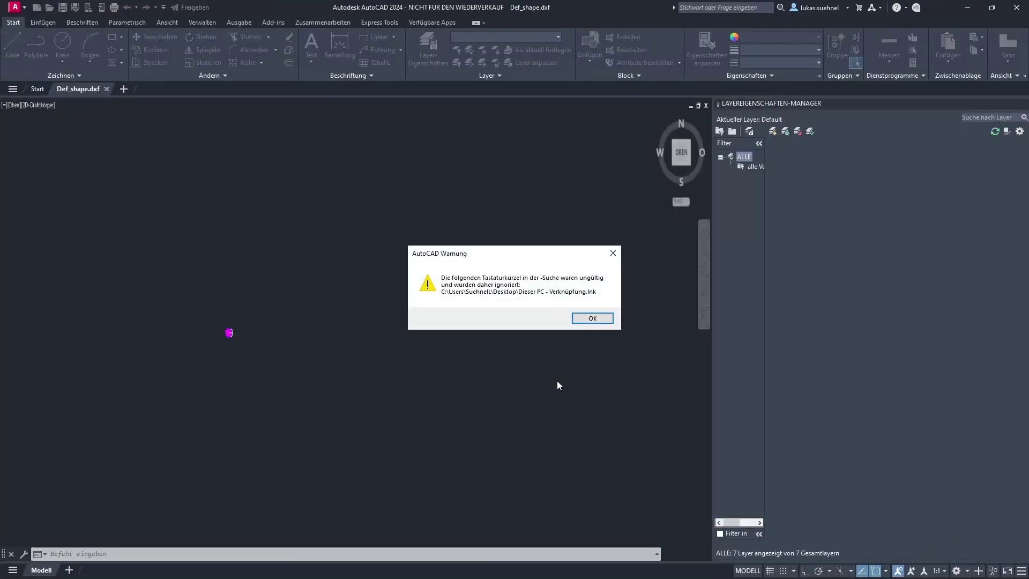
left_click(594, 318)
scroll(257, 300, "up", 5)
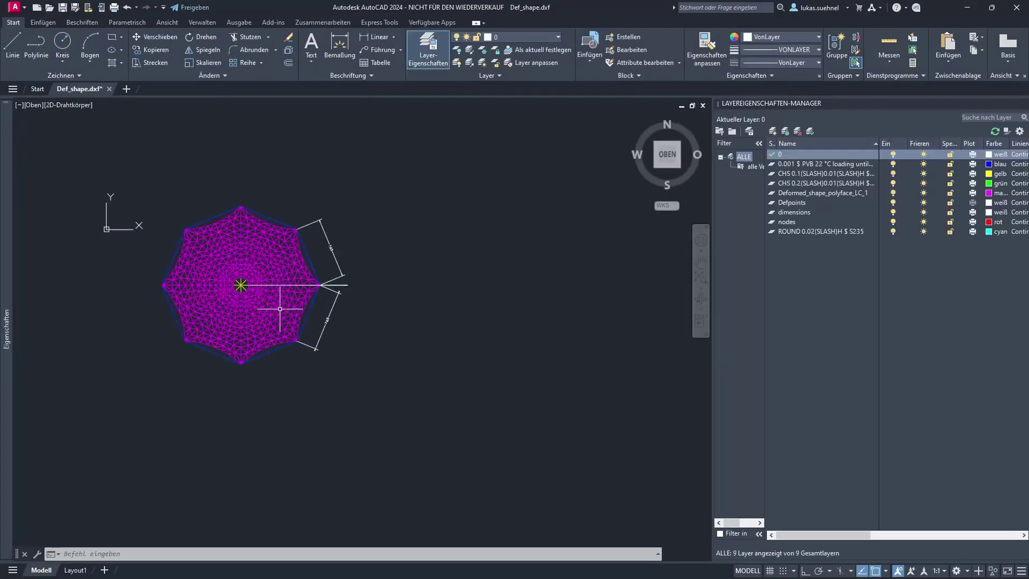
Turn off the blue 0.001 $ PVB 22 °C layer and the cyan ROUND 0.02(SLASH)H $ S235 layer of the membrane drawing.
middle_click_drag(195, 378, 227, 253, "shift")
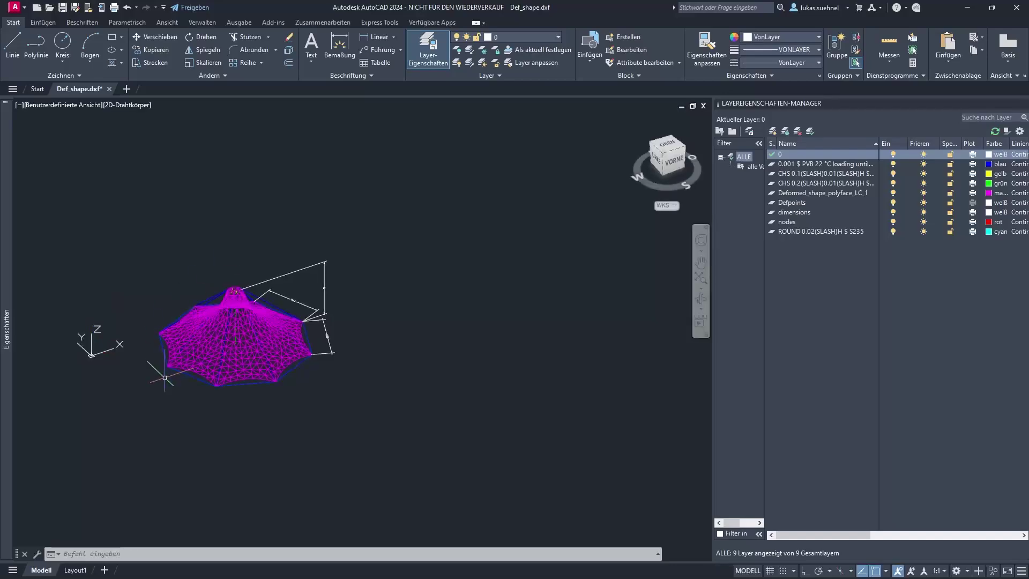
scroll(182, 337, "up", 4)
middle_click_drag(182, 337, 176, 289, "shift")
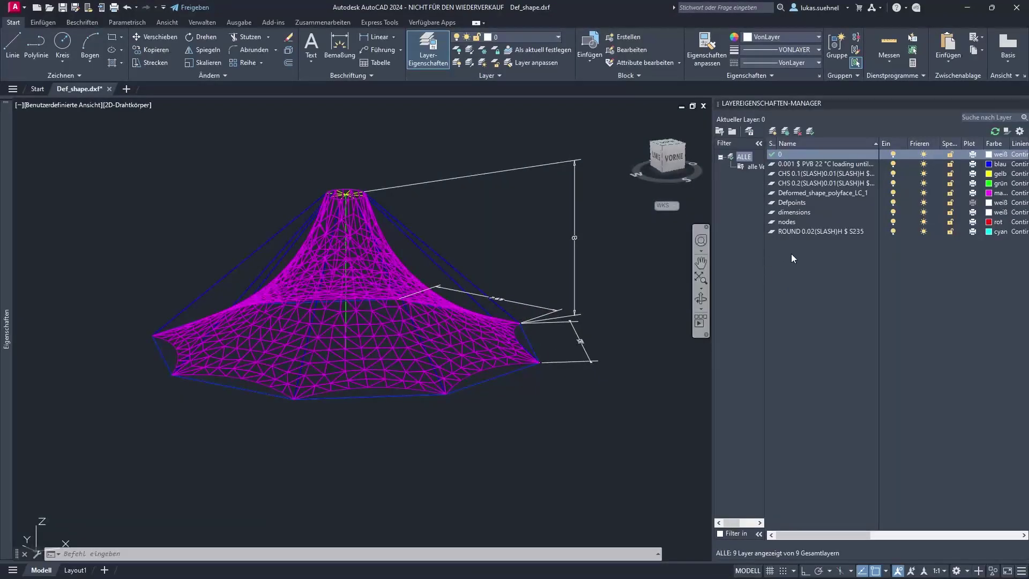
left_click(893, 165)
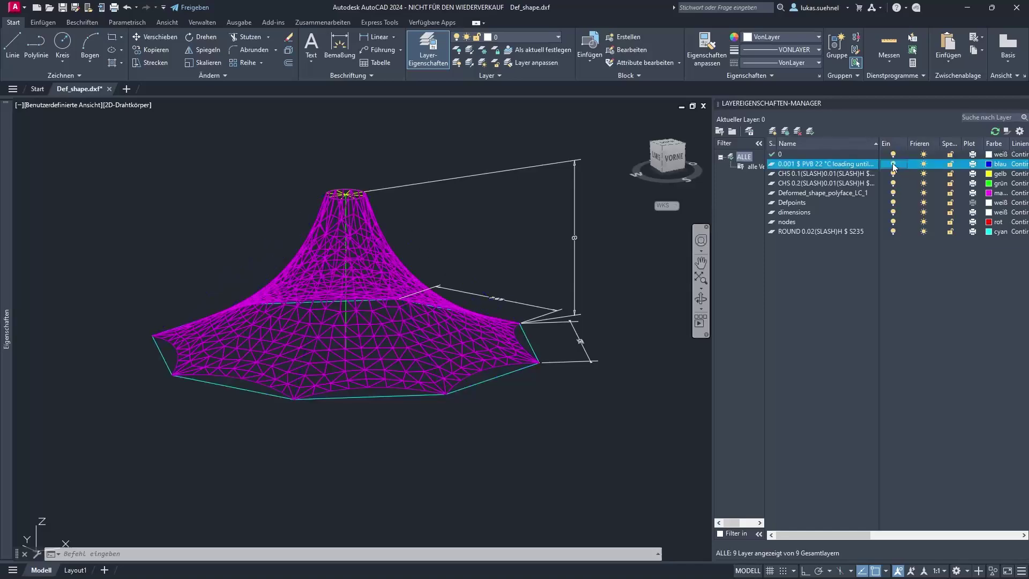
left_click(893, 230)
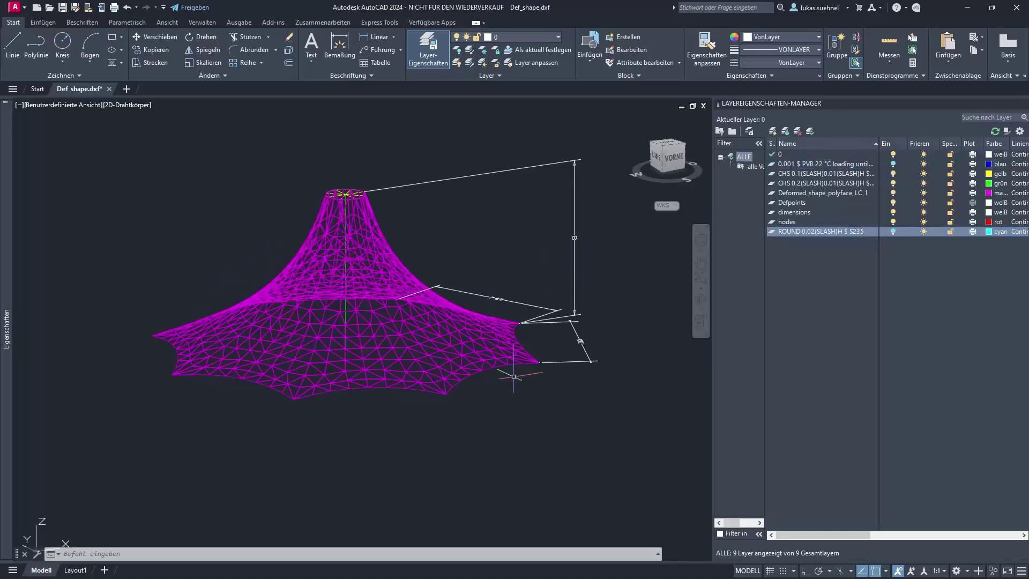
Display the deformed membrane in the Shaded (Schattiert) visual style and view it from the rear.
middle_click_drag(532, 218, 546, 239, "shift")
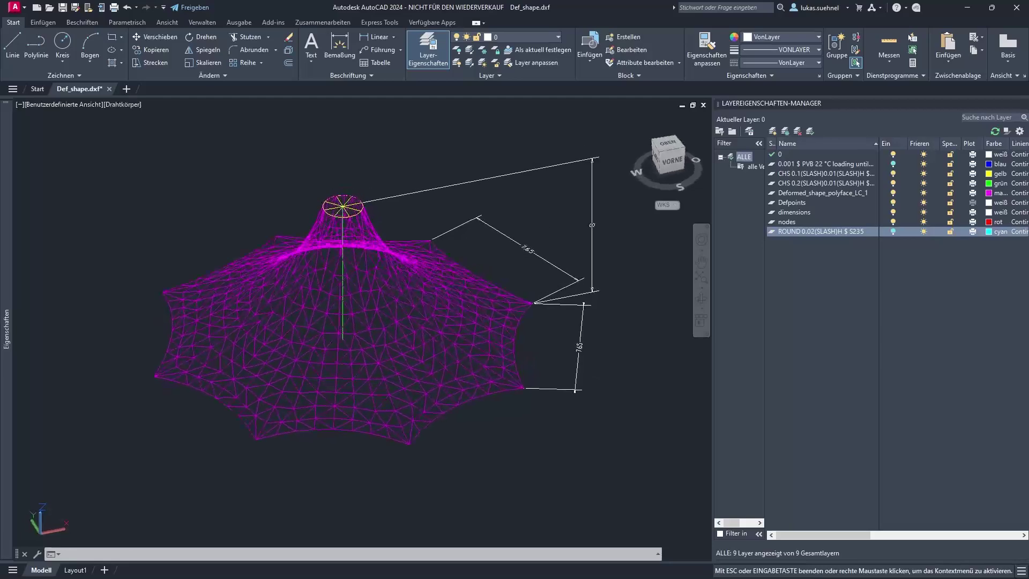
left_click(130, 106)
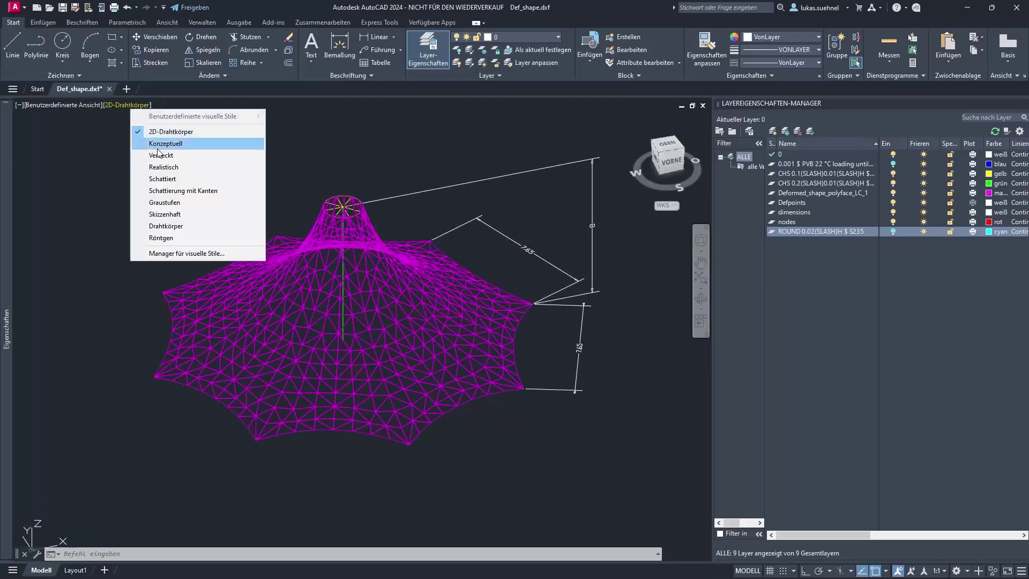
left_click(162, 178)
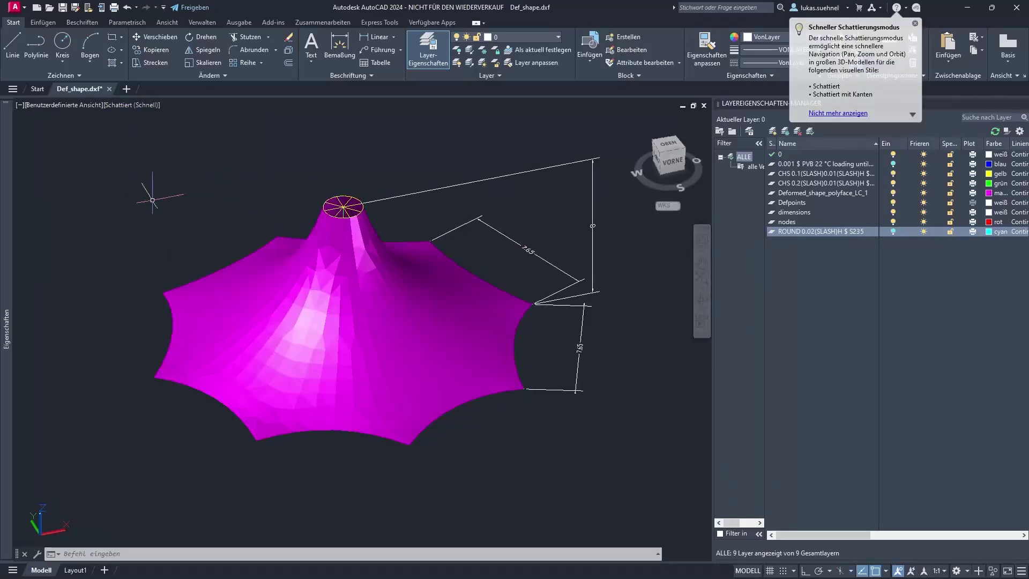
middle_click_drag(546, 230, 223, 216, "shift")
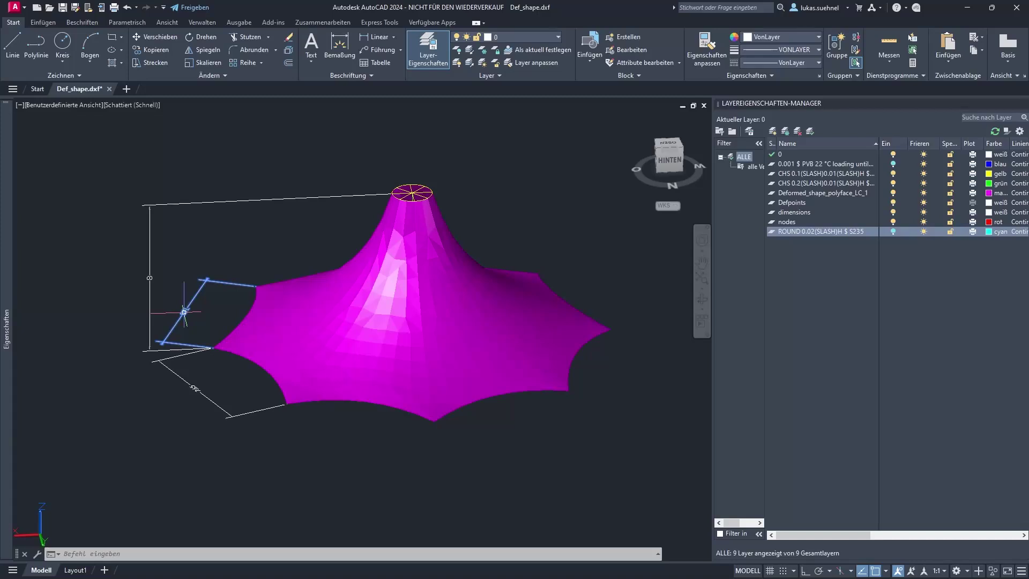
Select the membrane's vertical height dimension, review its line, arrow and text properties, and deselect it.
left_click(150, 278)
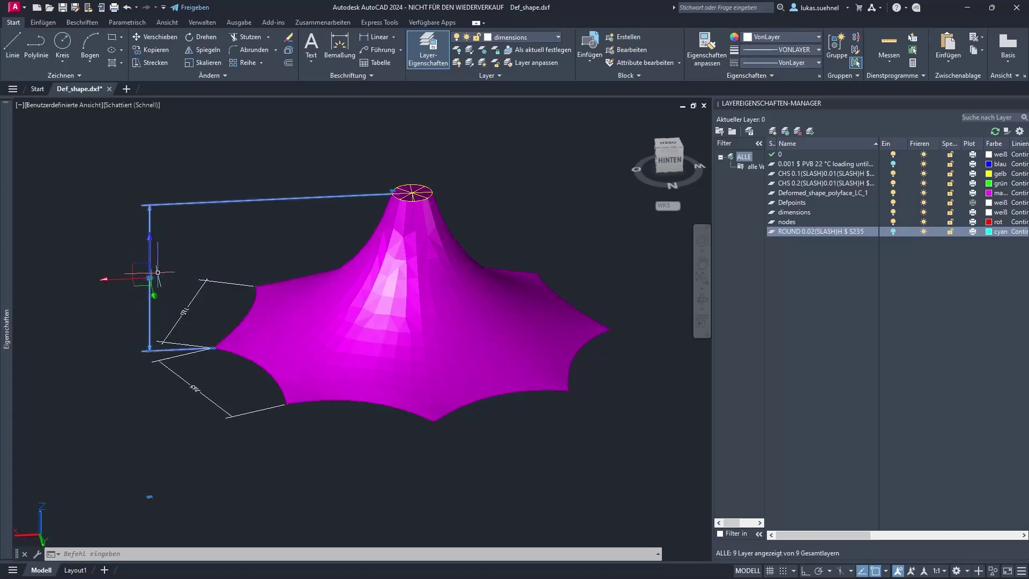
left_click(150, 277)
key("Escape")
mouse_move(8, 297)
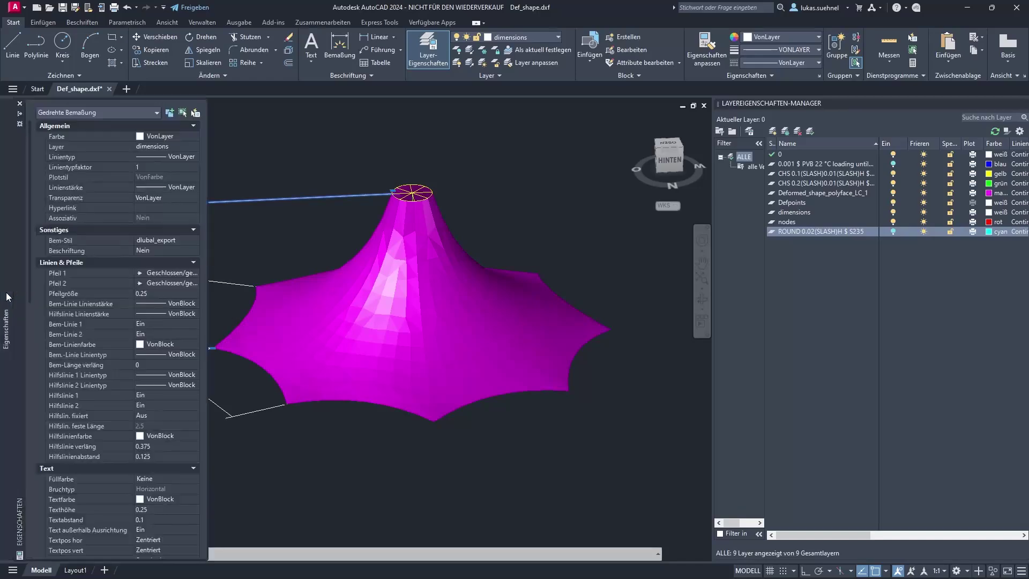
scroll(153, 294, "down", 12)
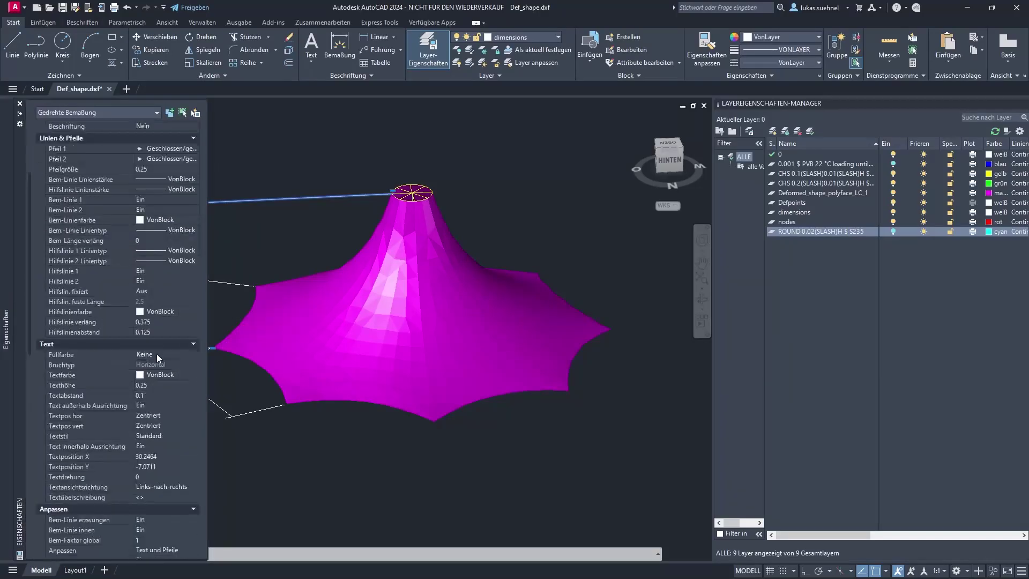
key("Escape")
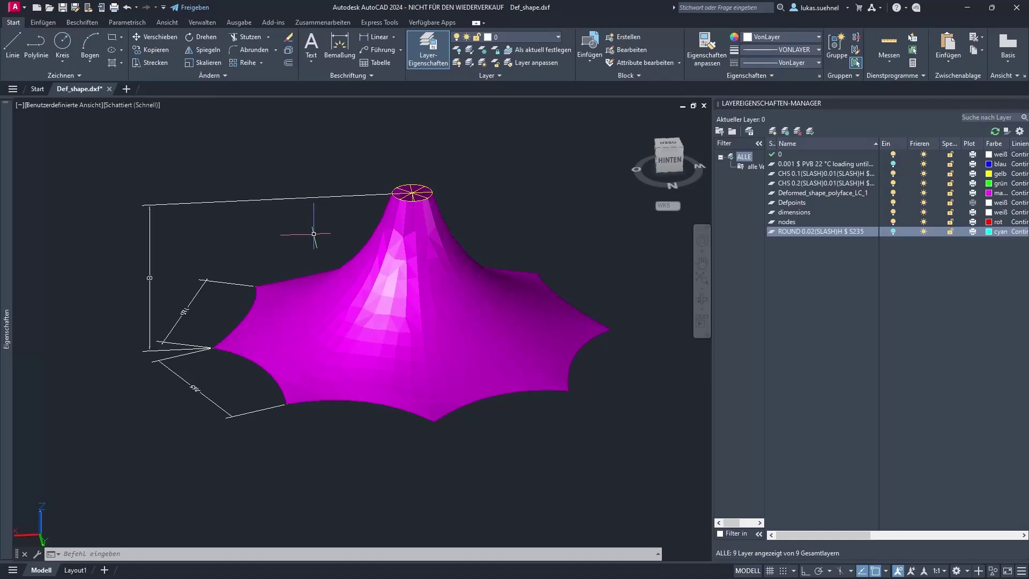
Minimize AutoCAD, switch to the webinar presentation and advance it to the DSTV (*.stp) slide.
left_click(968, 8)
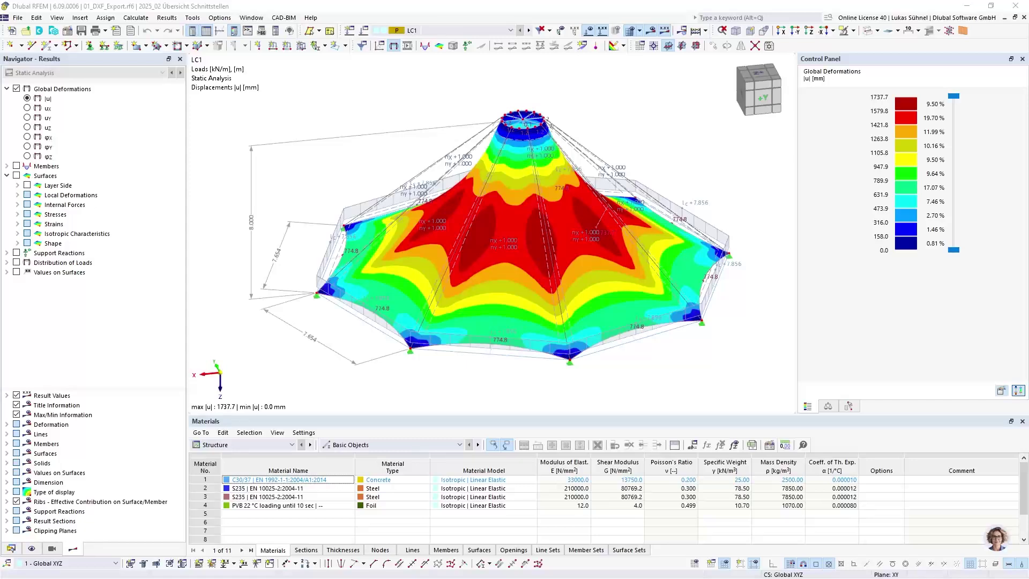
key("alt+Tab")
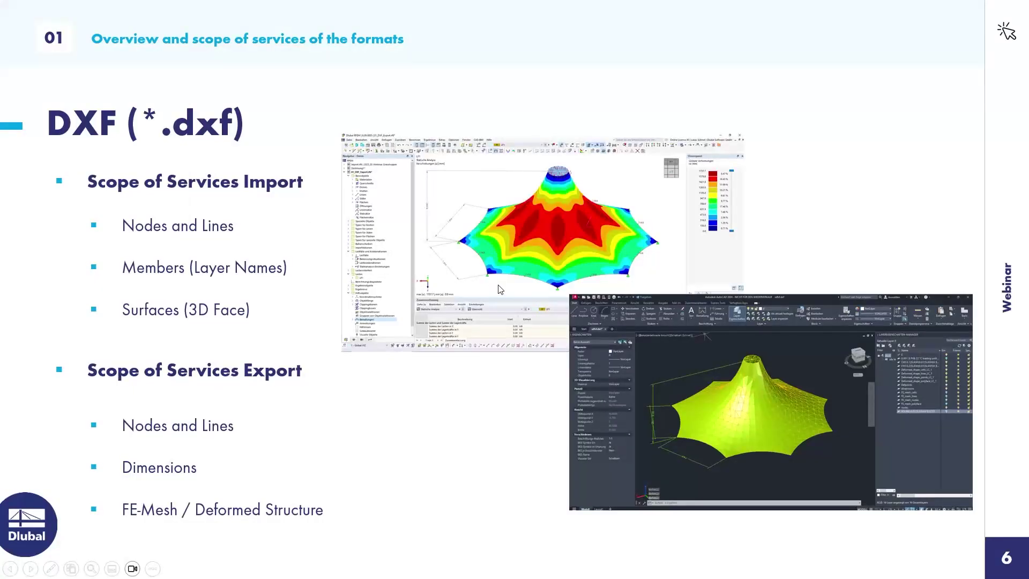
key("Right")
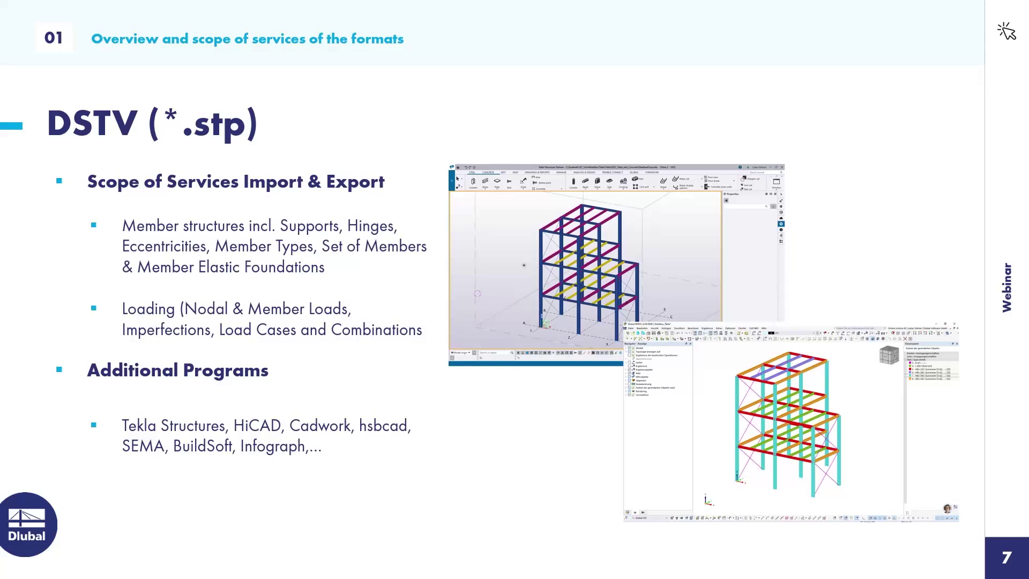
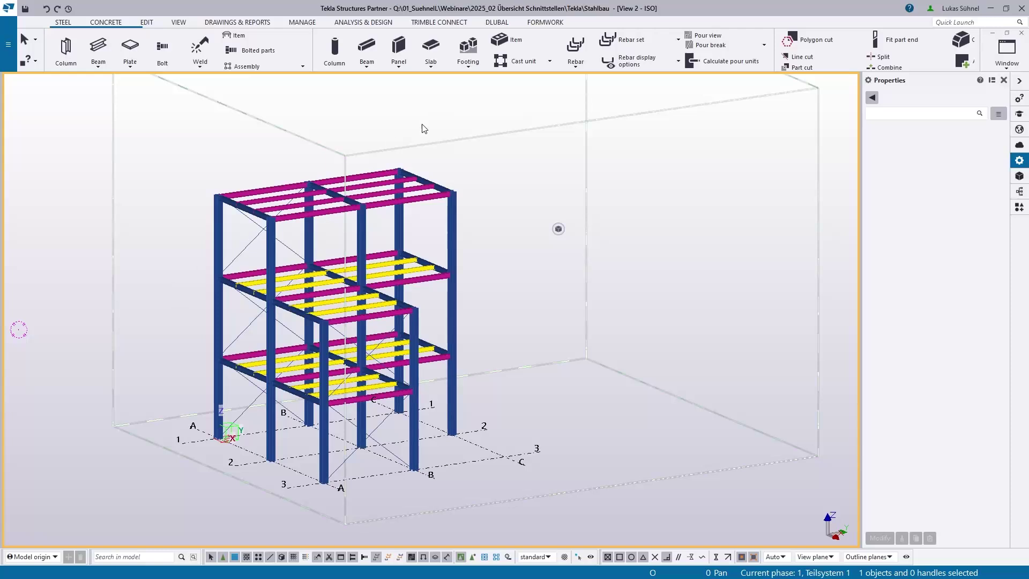
Look over the Dlubal commands in Tekla Structures and select the entire steel frame for export.
left_click(496, 22)
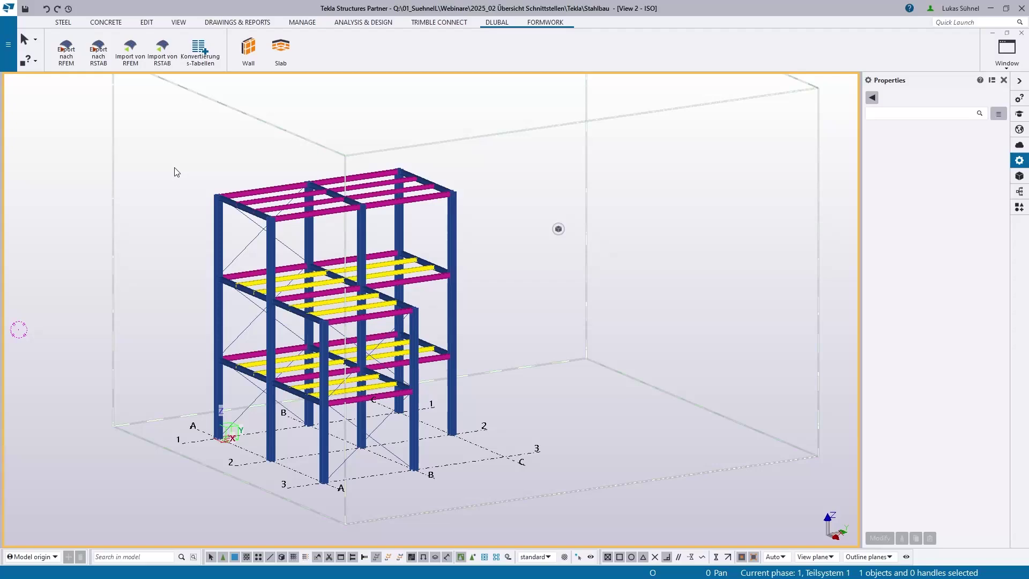
left_click(63, 22)
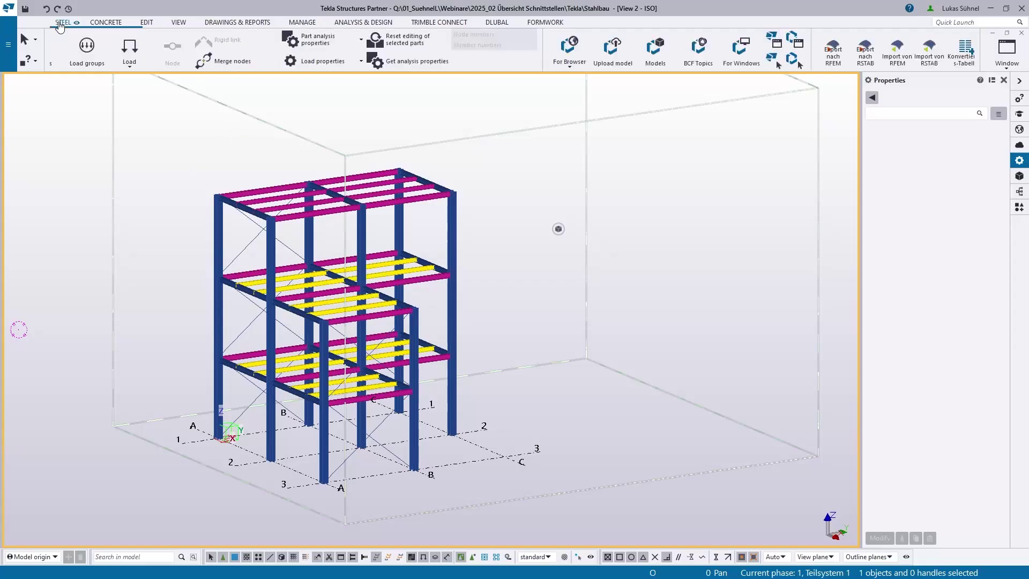
scroll(171, 140, "down", 1)
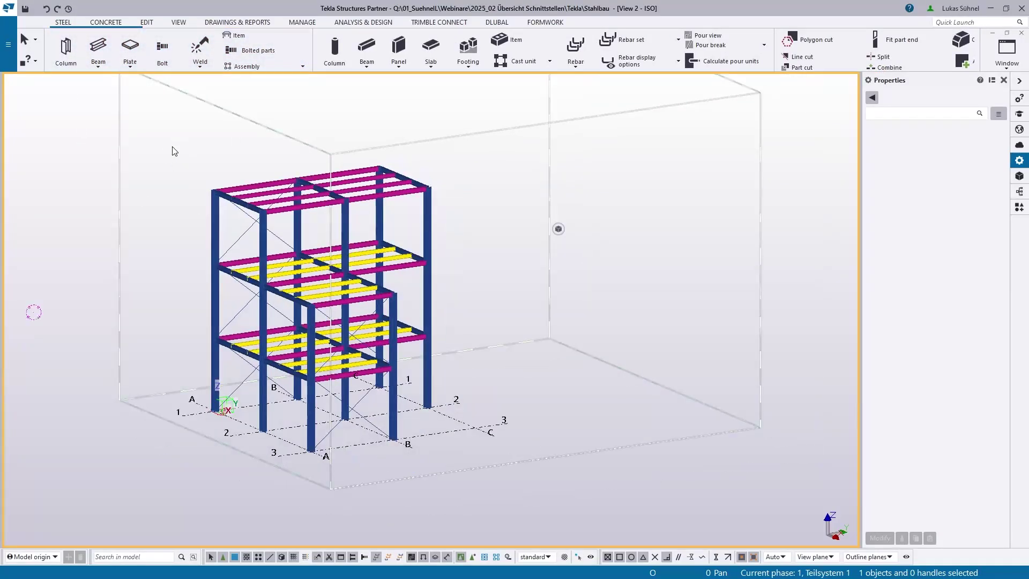
left_click_drag(157, 128, 522, 490)
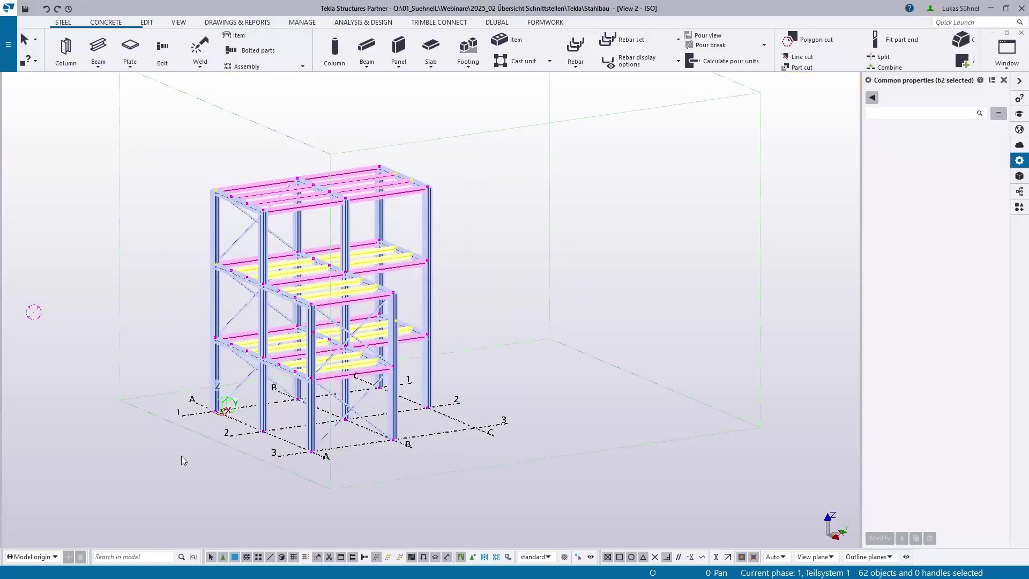
Start an FEM export of the selected frame and check its DSTV version and export parameters.
left_click(10, 47)
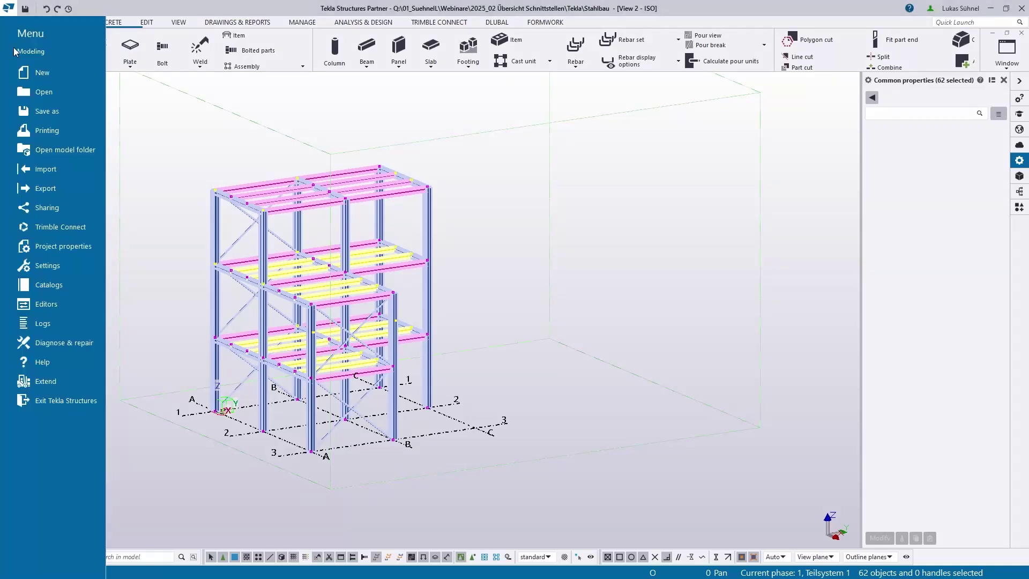
left_click(54, 185)
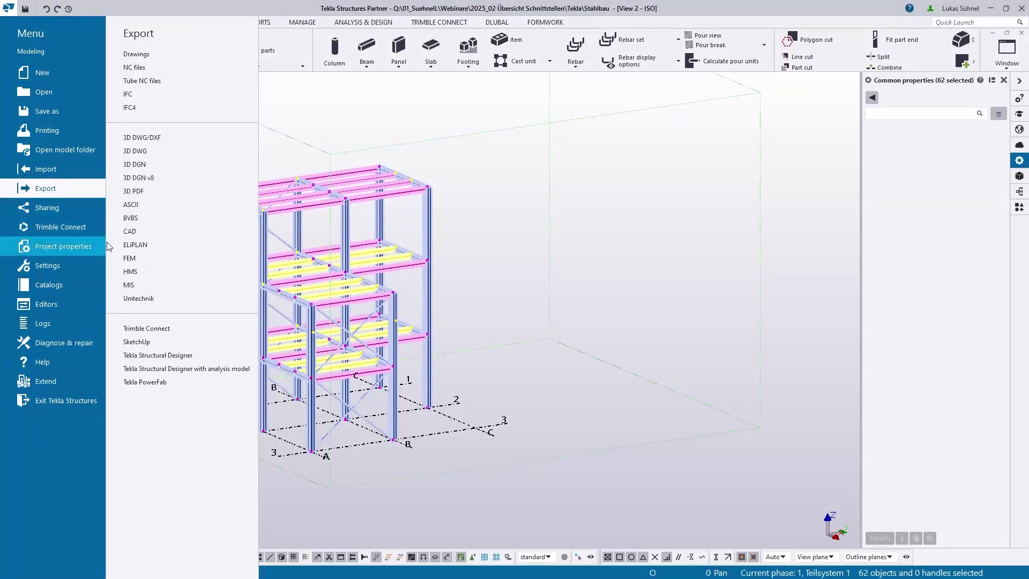
left_click(129, 259)
left_click(381, 219)
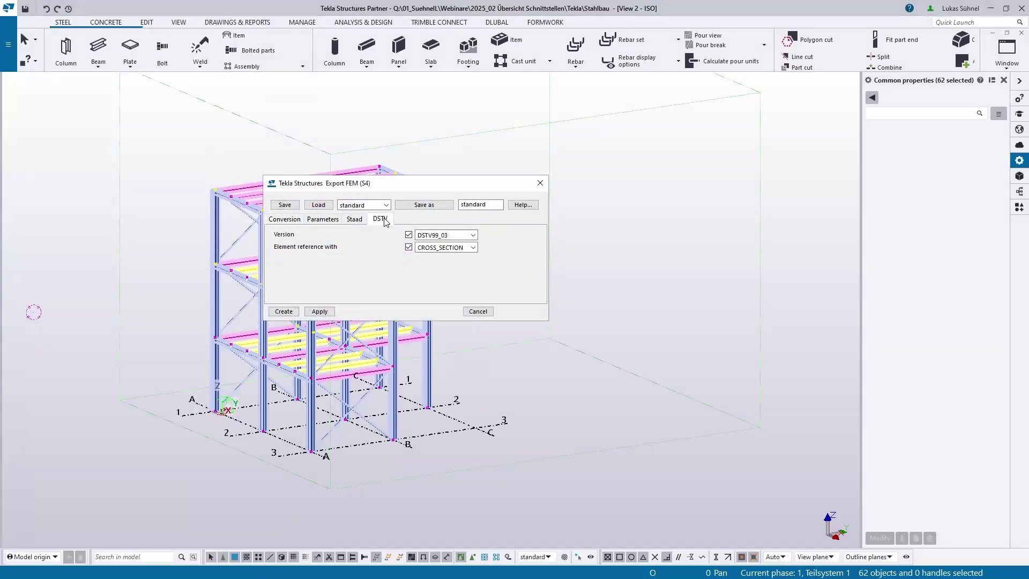
left_click(323, 220)
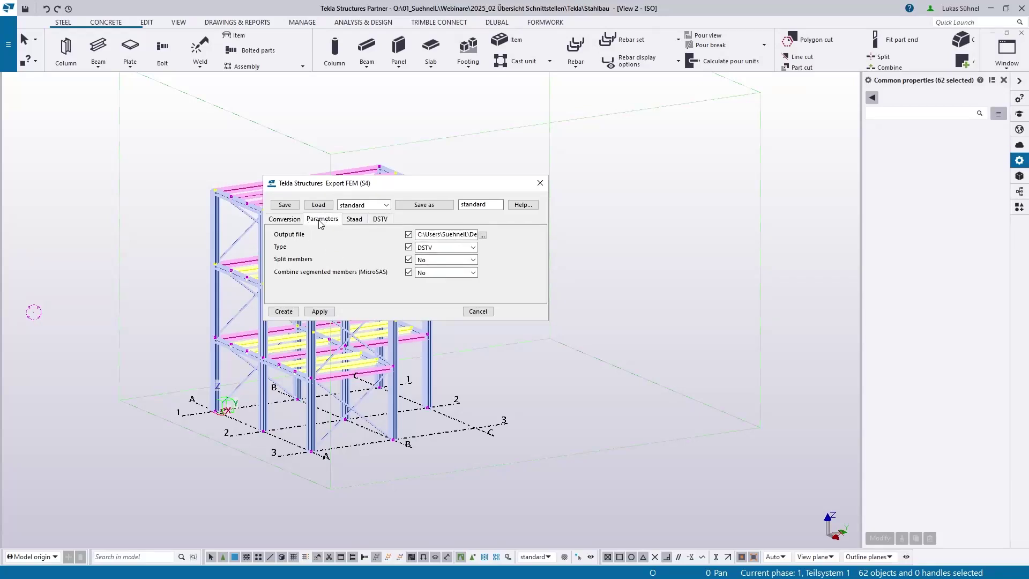
Set the output file to TeklaOut.stp on the Desktop, create the DSTV export and close the export dialog.
left_click(482, 235)
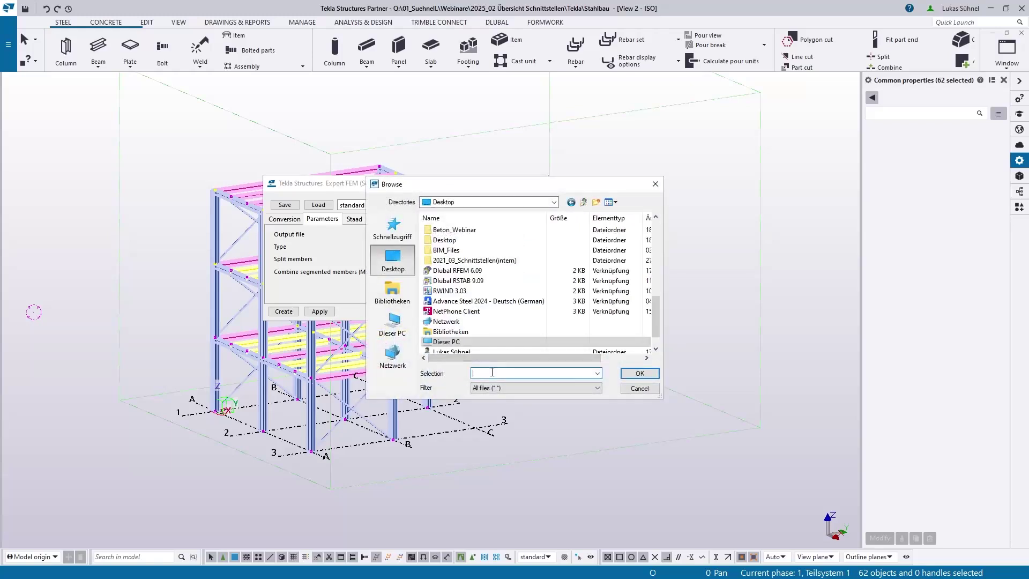
type("T")
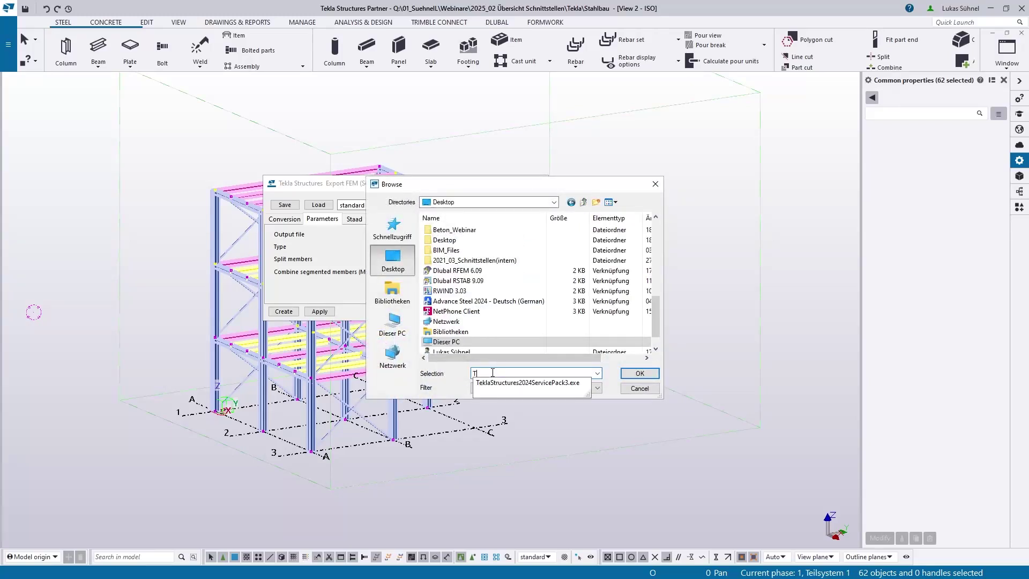
type("eklaOut.stp")
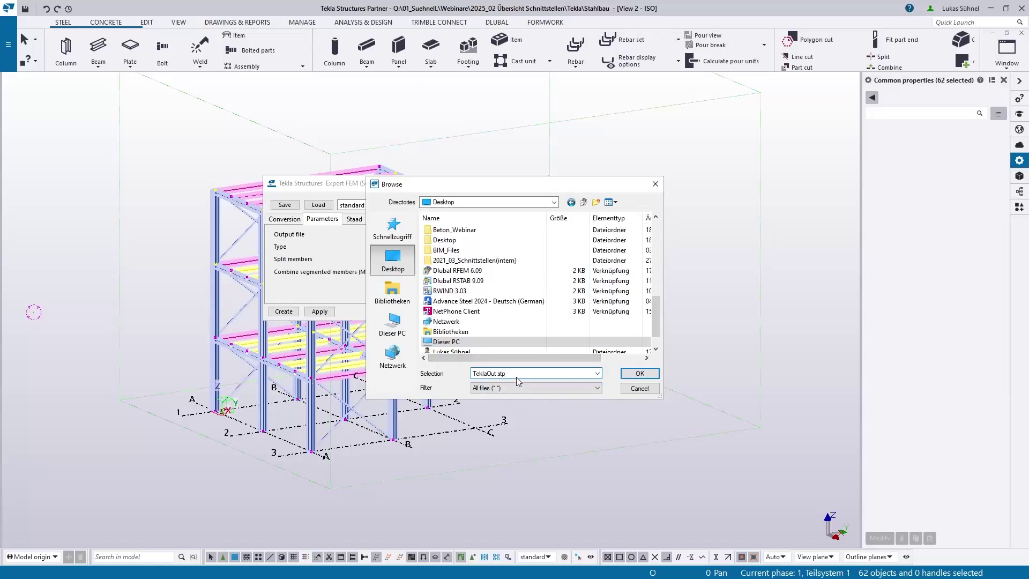
left_click(640, 373)
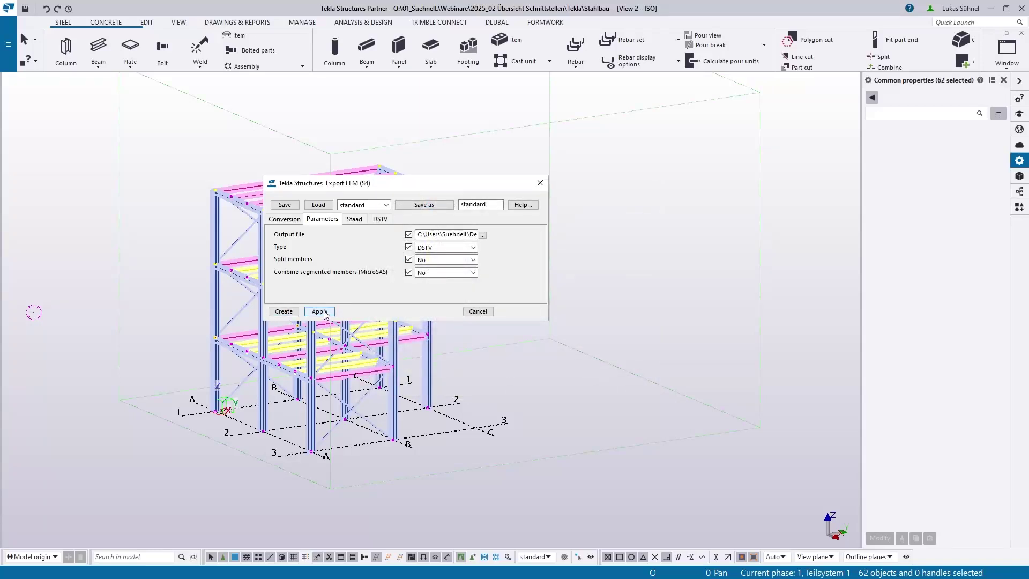
left_click(284, 311)
left_click(478, 311)
Deselect the frame, open TeklaOut.stp in the text editor, and move and enlarge its window over the model.
left_click(613, 210)
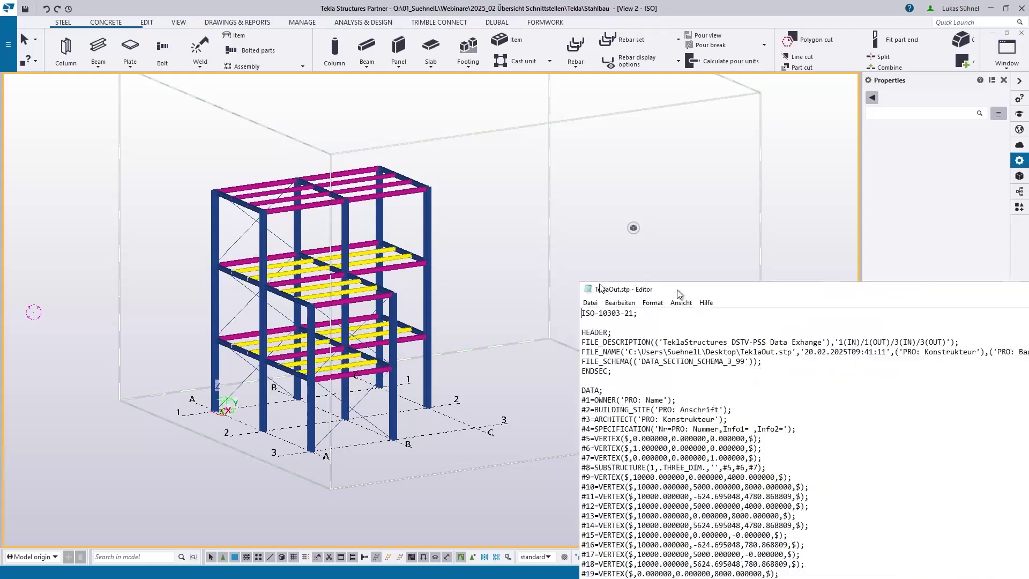
left_click_drag(705, 291, 241, 144)
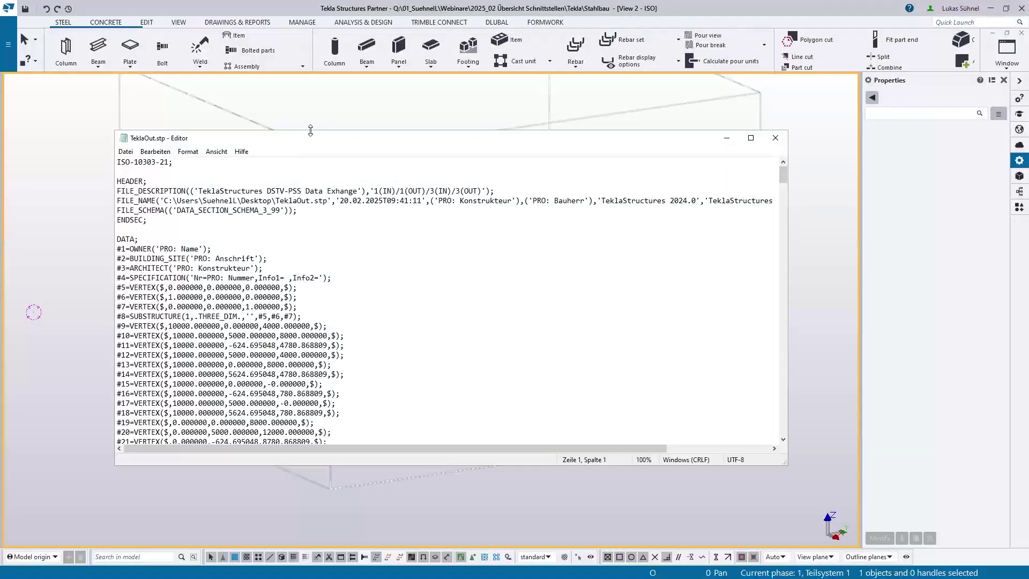
left_click_drag(311, 131, 308, 51)
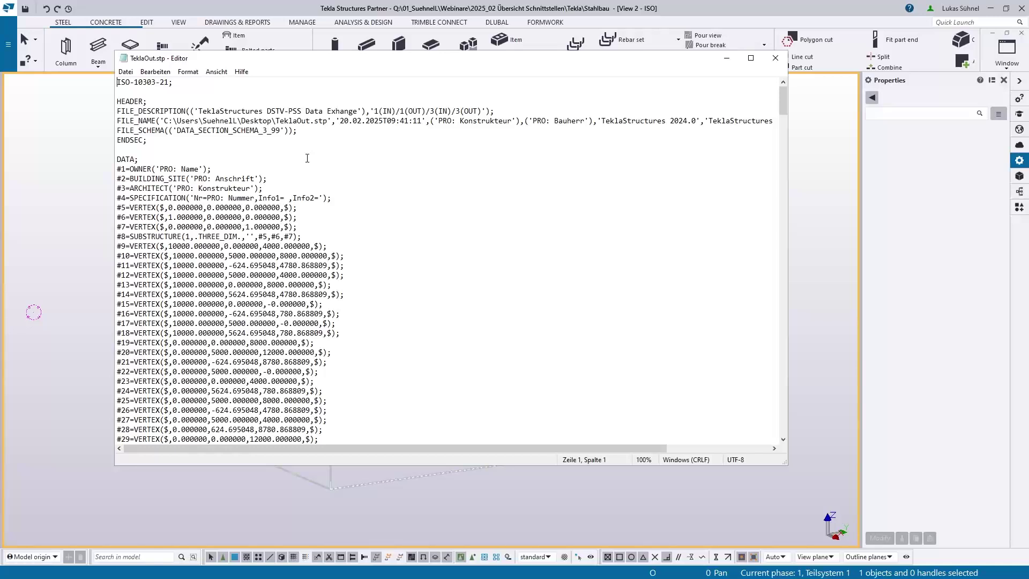
left_click_drag(357, 62, 314, 99)
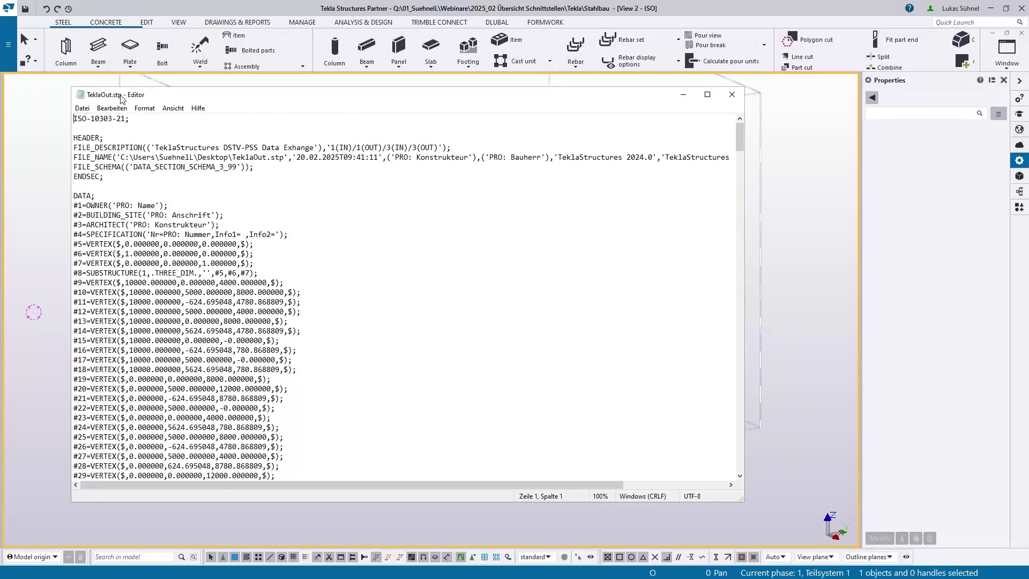
Examine the header of TeklaOut.stp, covering the file description, the designer entry and the originating Tekla Structures version.
left_click_drag(155, 146, 279, 147)
left_click(169, 147)
scroll(130, 235, "down", 2)
scroll(133, 225, "up", 2)
left_click_drag(399, 157, 453, 157)
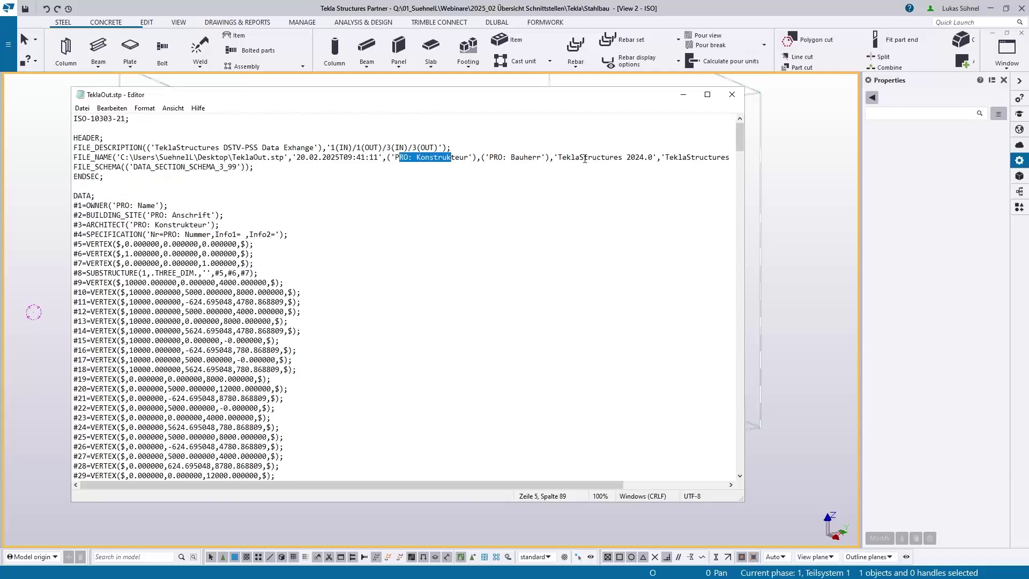
left_click_drag(592, 157, 654, 157)
Move on to the DATA section of TeklaOut.stp and highlight the vertex coordinate entries #9 to #27.
scroll(191, 206, "down", 2)
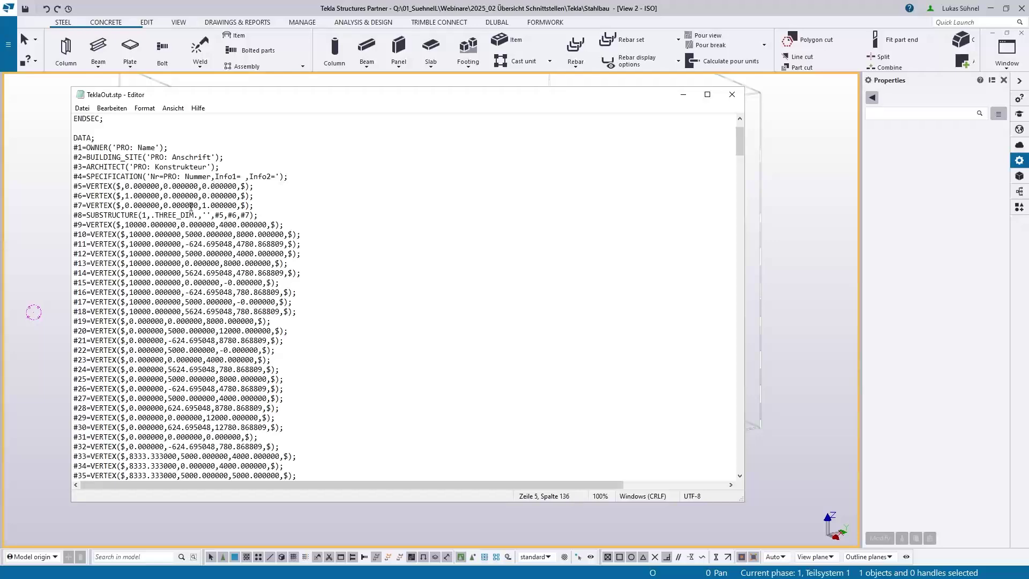
scroll(191, 207, "down", 1)
left_click_drag(78, 195, 333, 365)
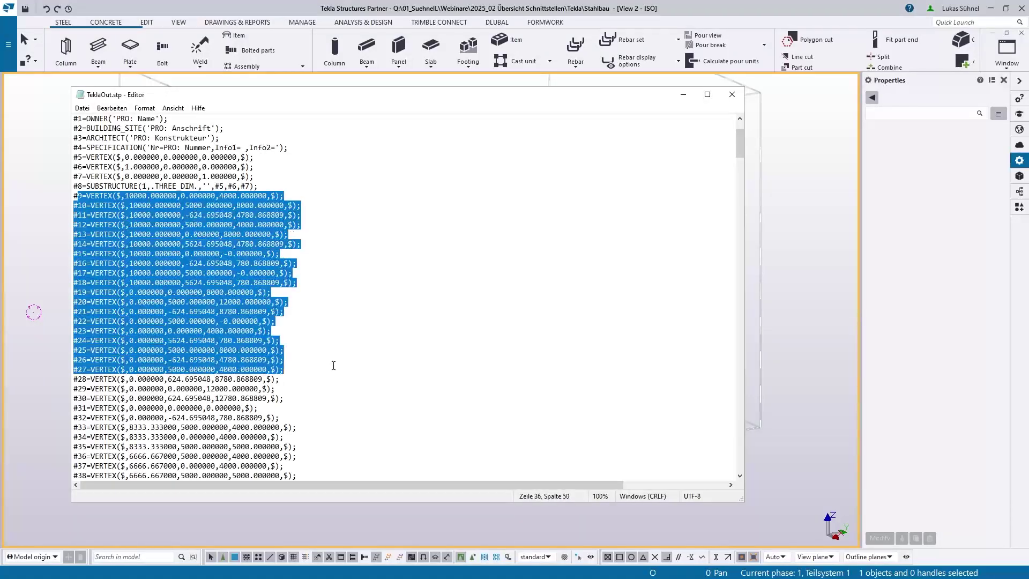
Move on from the vertex entries in TeklaOut.stp and examine the S235JR material entry and the cross-section entries.
left_click(133, 302)
left_click_drag(86, 253, 117, 254)
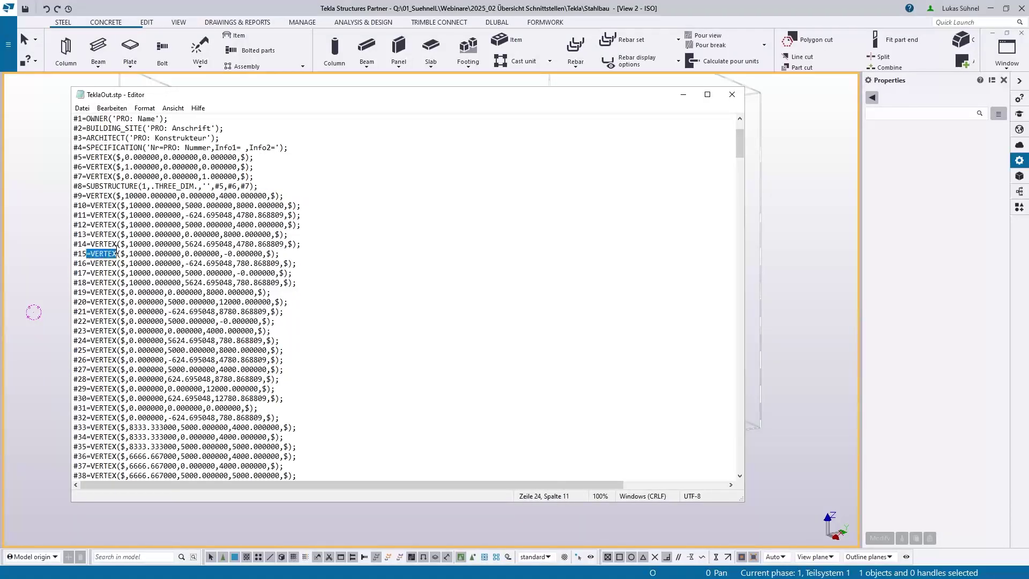
left_click_drag(740, 143, 722, 316)
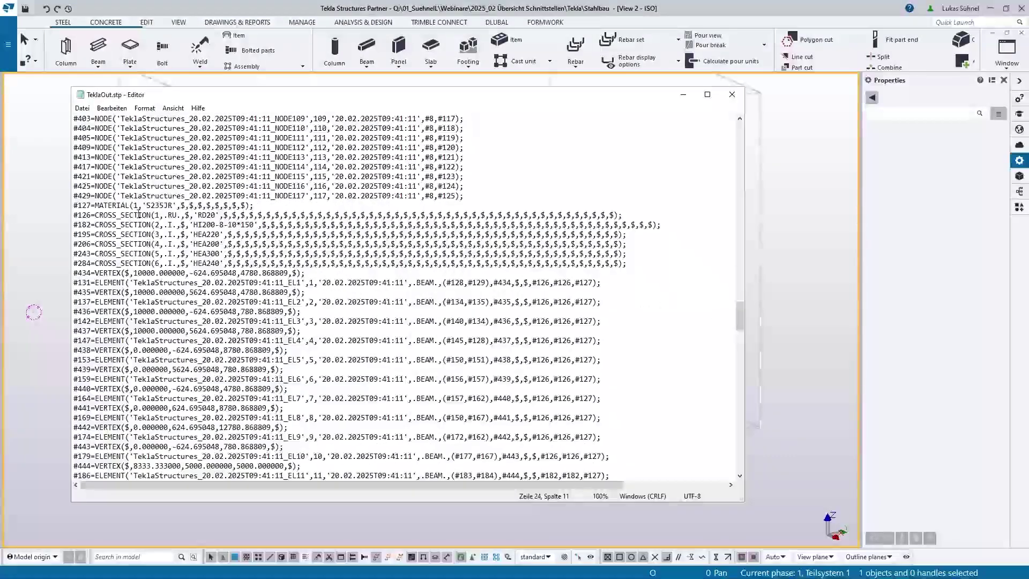
left_click_drag(91, 205, 253, 205)
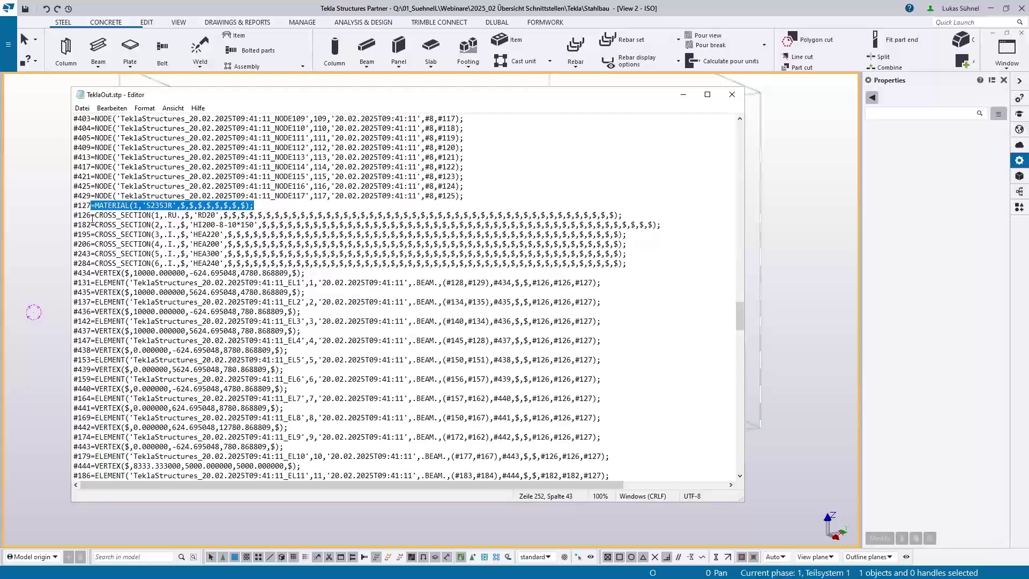
left_click_drag(74, 224, 75, 270)
left_click(168, 226)
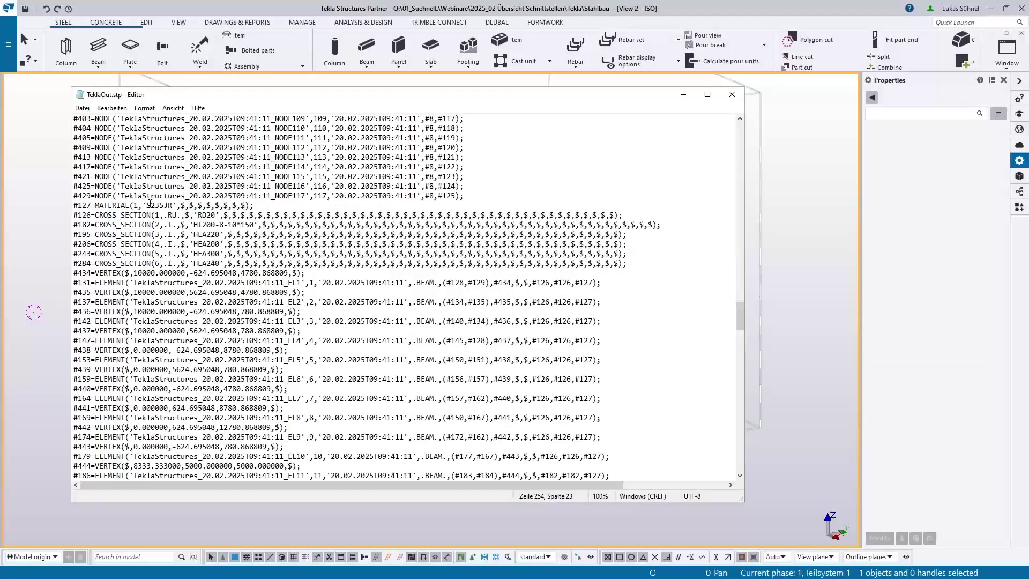
left_click_drag(145, 205, 172, 205)
left_click_drag(280, 234, 464, 236)
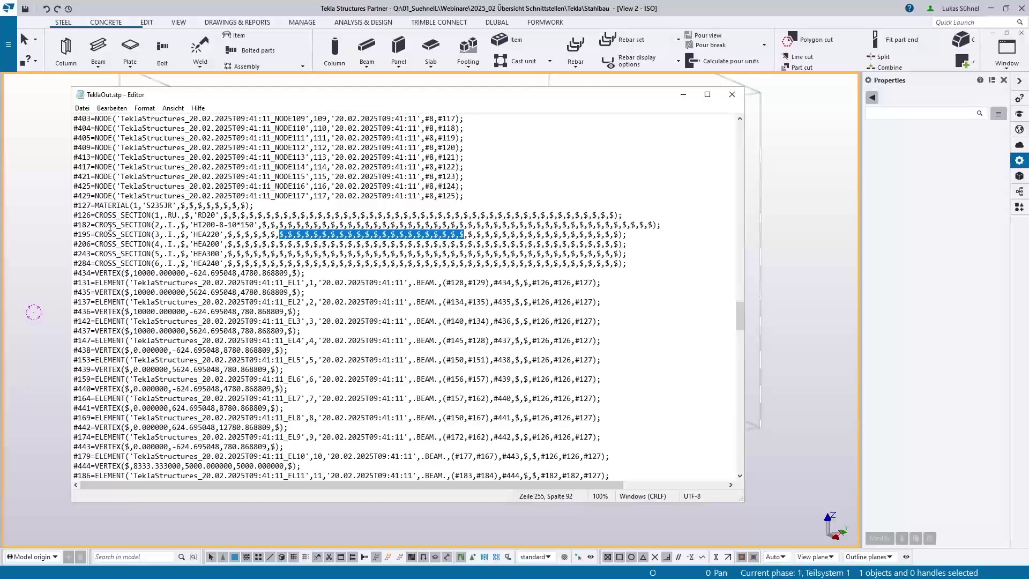
Examine the beam element entry #142 with its references in TeklaOut.stp and close the text editor.
scroll(109, 202, "down", 2)
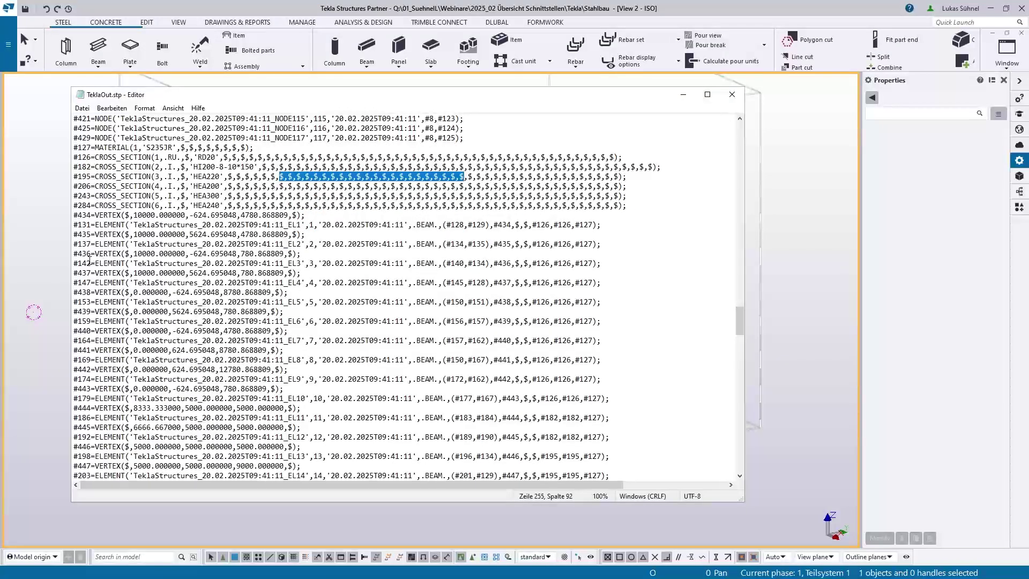
left_click_drag(91, 263, 545, 263)
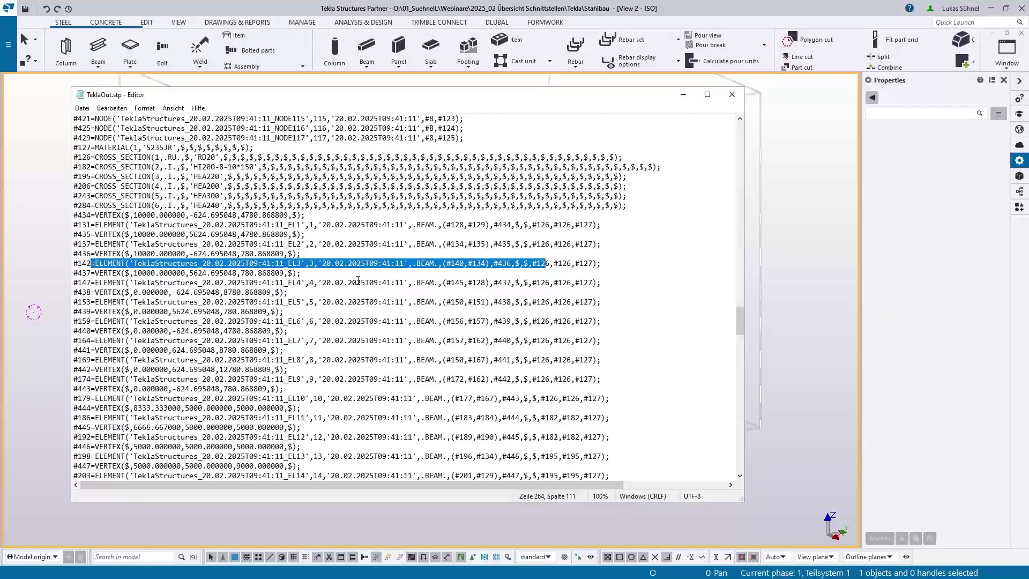
left_click_drag(417, 263, 572, 263)
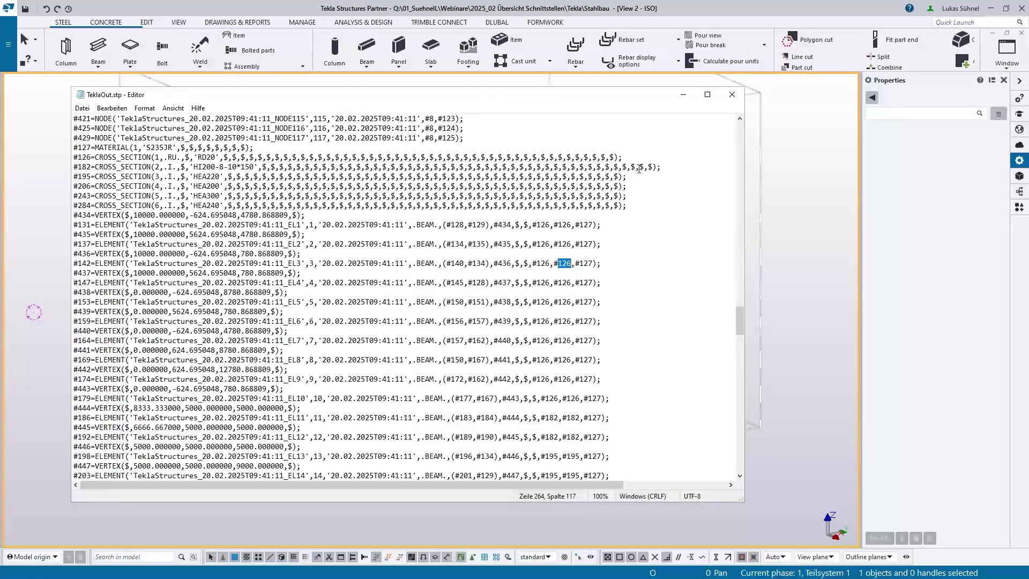
left_click(732, 95)
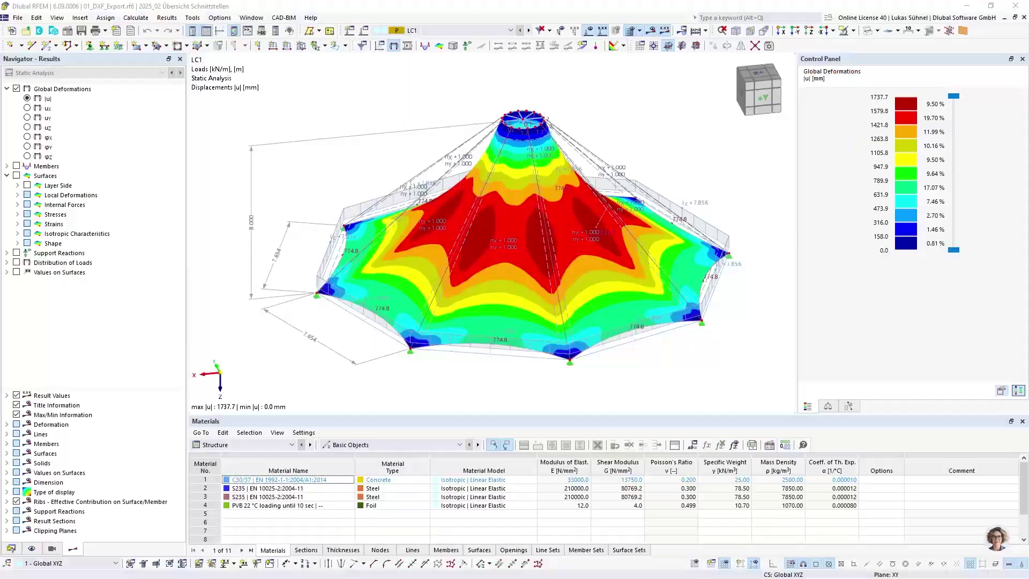
Switch to RFEM, close the 01_DXF_Export model and start a DSTV import of TeklaOut.stp with the default import settings.
left_click(1022, 18)
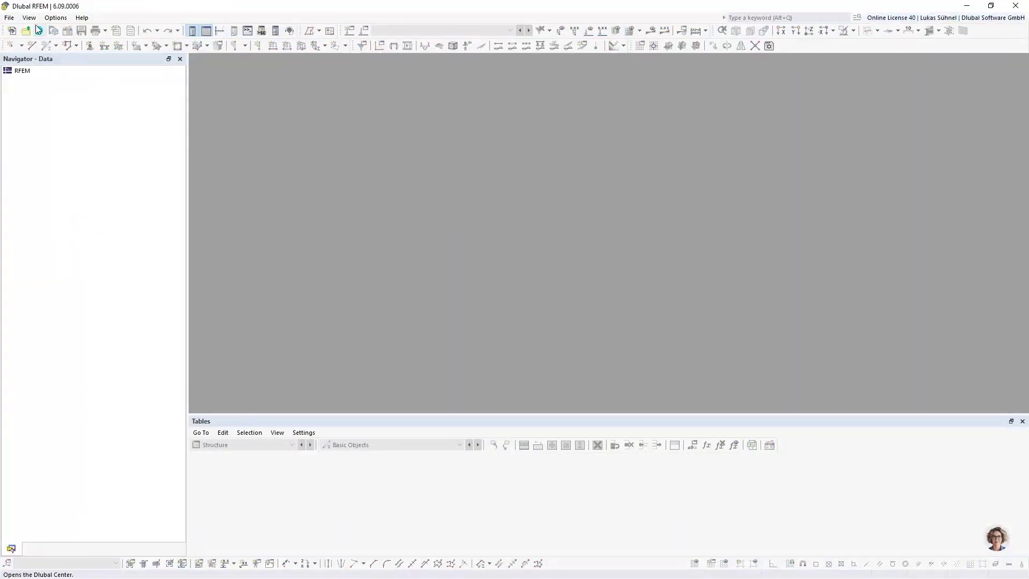
left_click(9, 17)
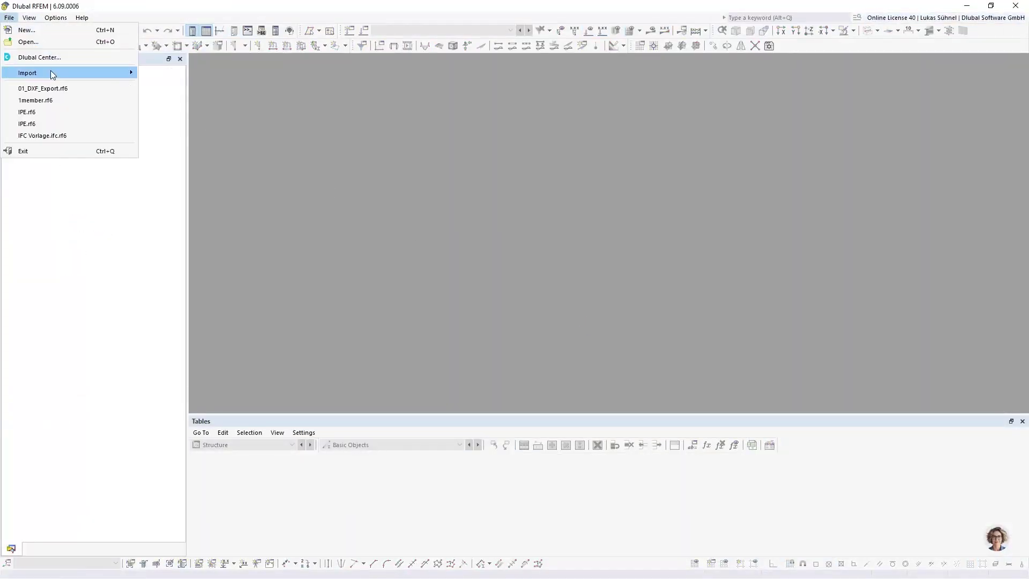
mouse_move(50, 71)
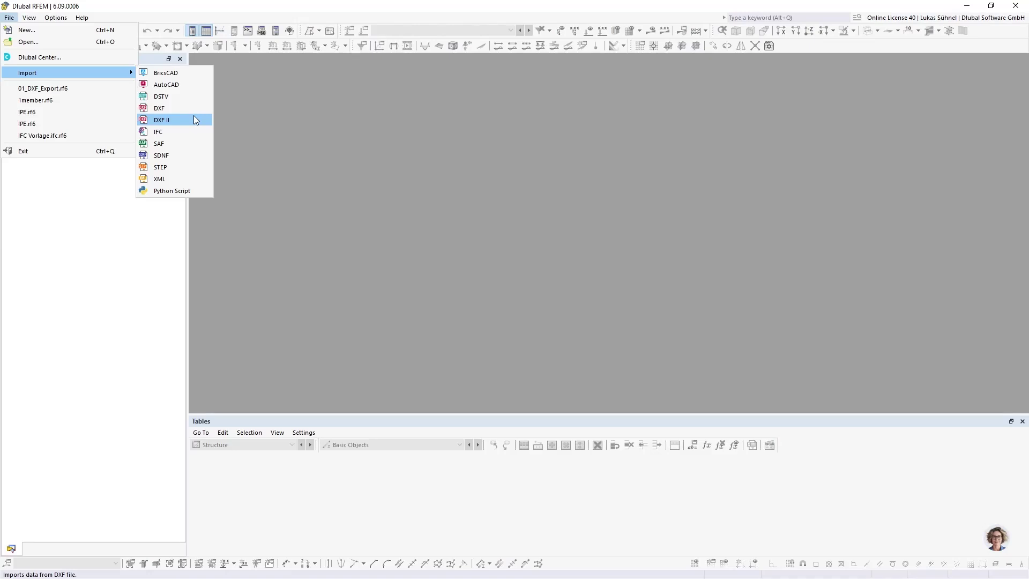
left_click(180, 96)
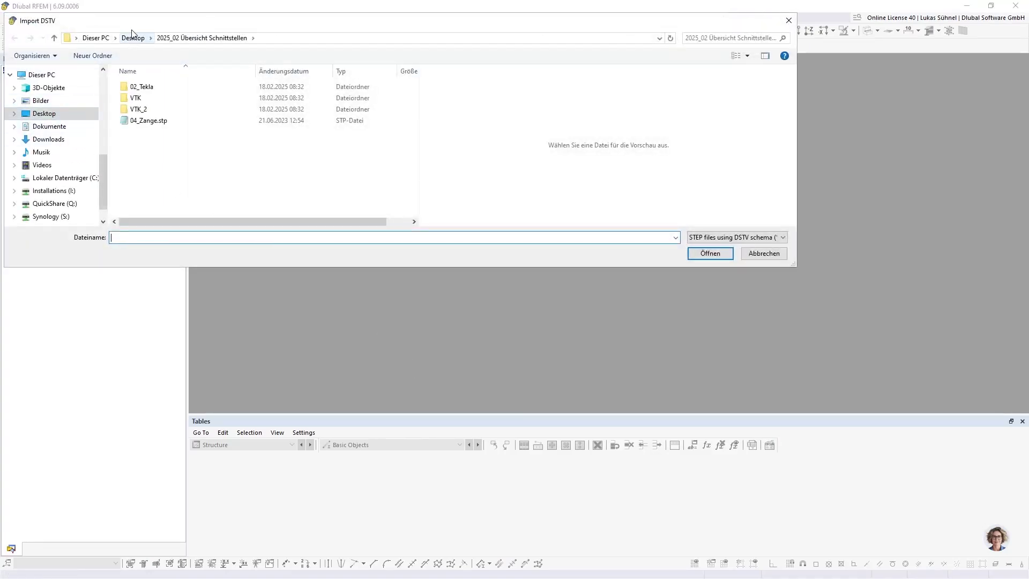
left_click_drag(168, 24, 872, 82)
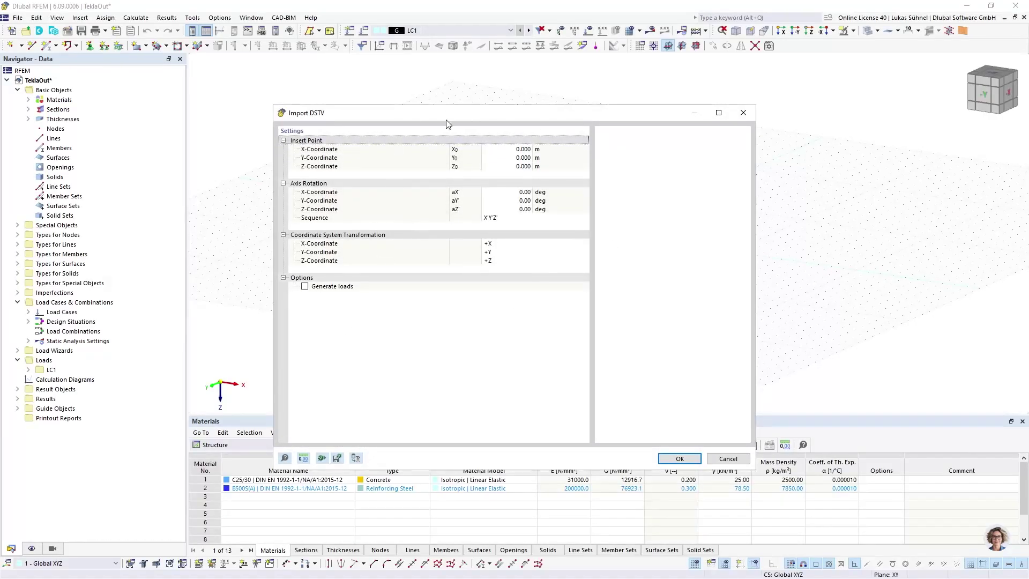
left_click_drag(445, 120, 442, 92)
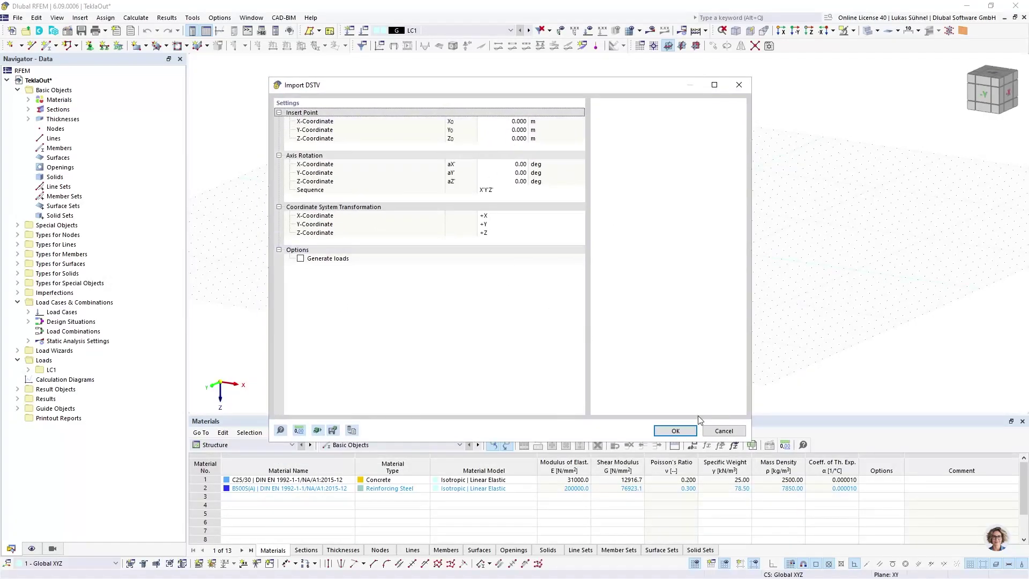
left_click(676, 432)
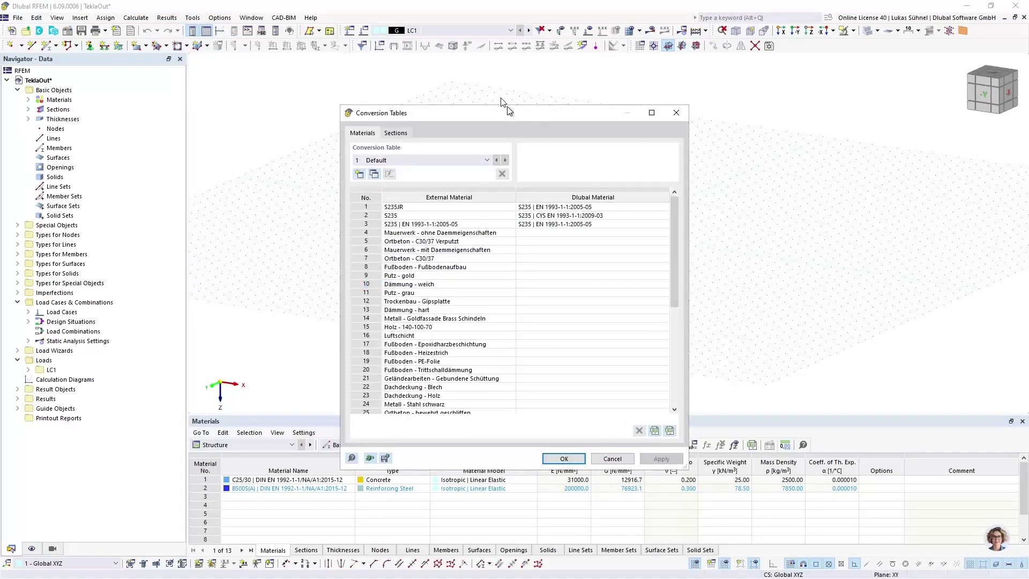
Review the material and section conversion tables, accept the assignments and complete the DSTV import.
left_click_drag(508, 112, 448, 50)
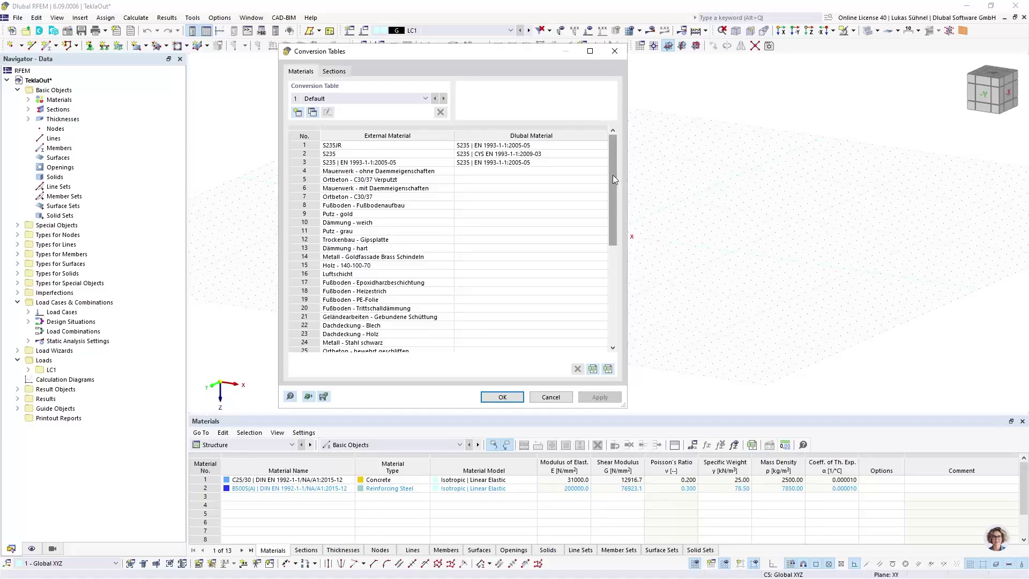
left_click_drag(613, 175, 413, 128)
left_click(334, 70)
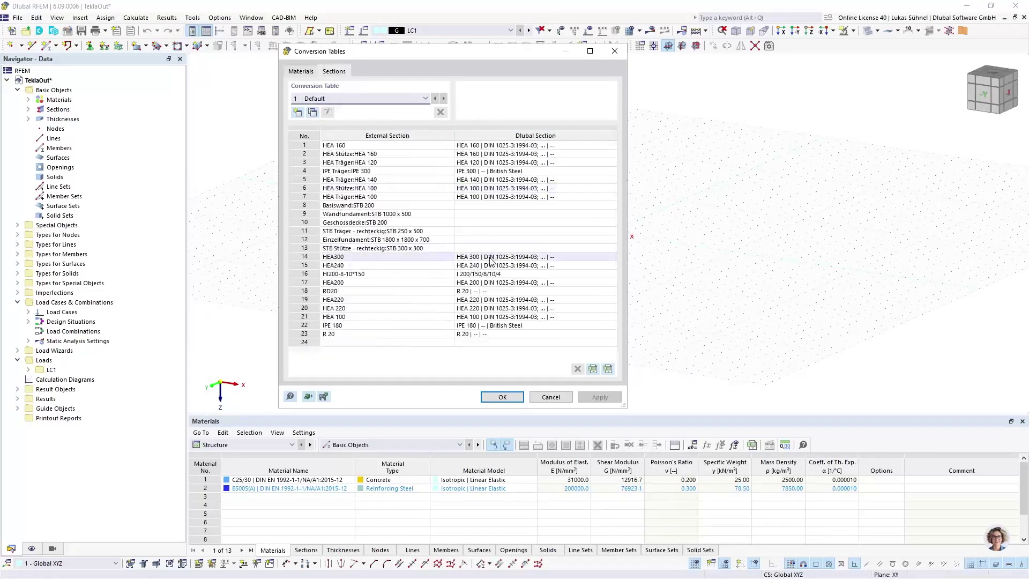
left_click_drag(348, 299, 407, 325)
left_click(518, 398)
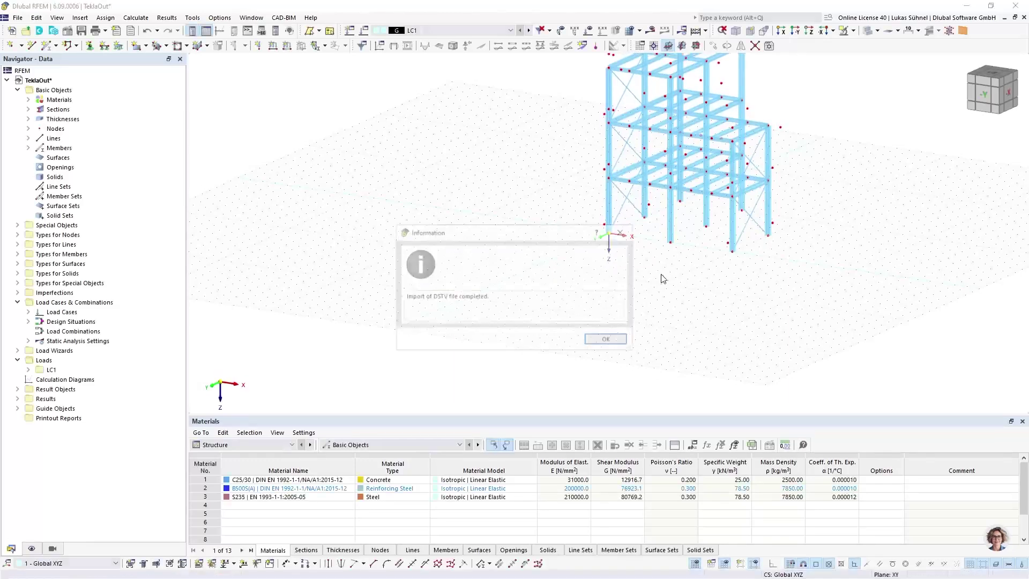
left_click(609, 341)
Select all free nodes around the imported frame and delete them.
middle_click_drag(711, 276, 496, 361)
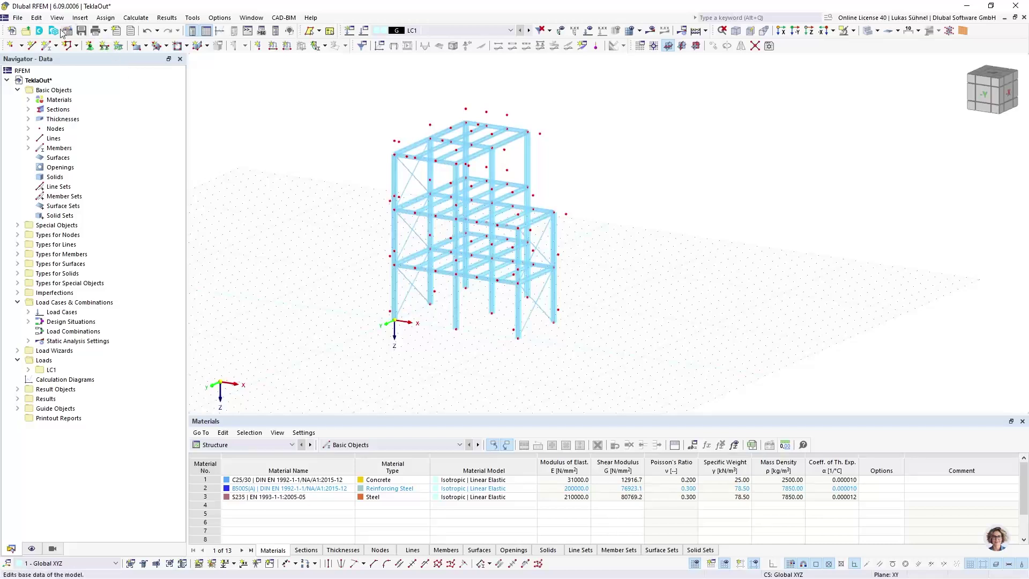
left_click(32, 20)
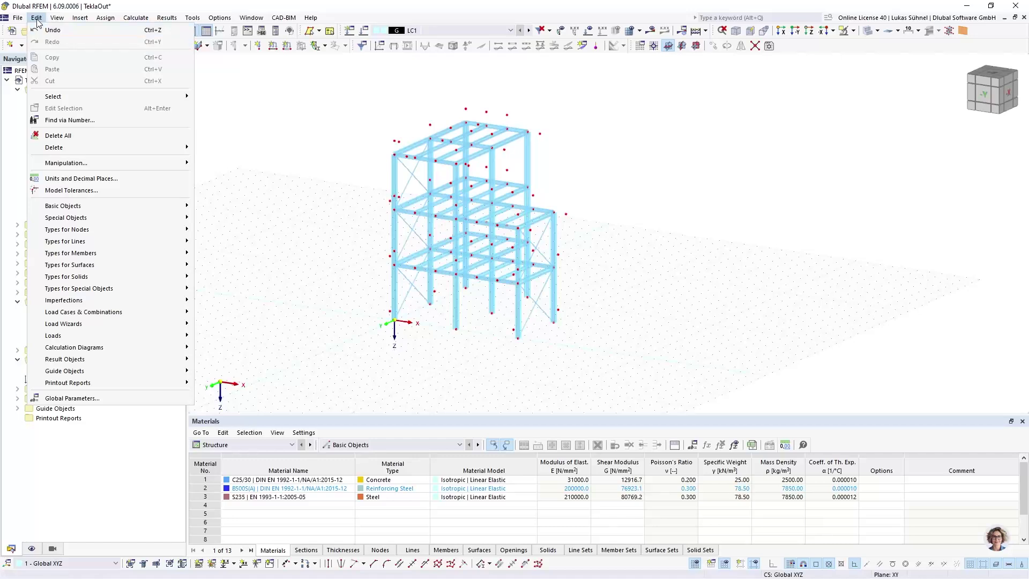
mouse_move(91, 103)
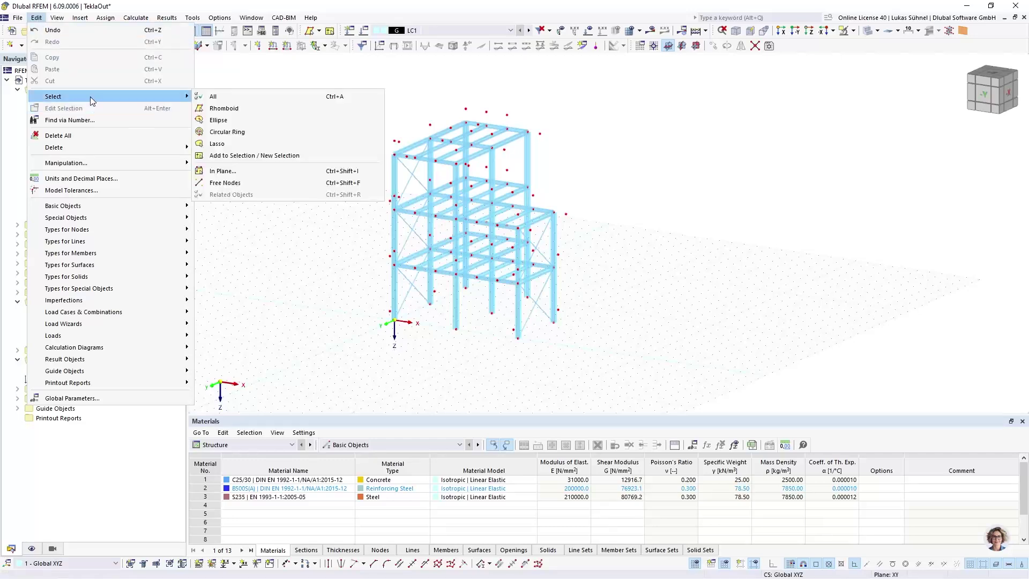
left_click(223, 183)
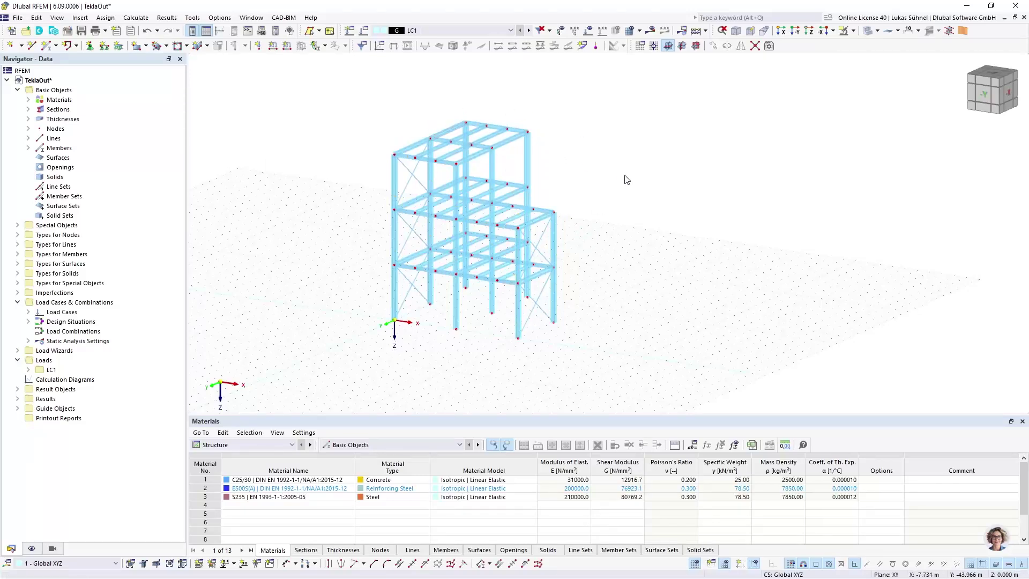
Colour the rendered members of the imported frame by section and inspect the section assignment.
left_click(868, 30)
scroll(482, 209, "up", 5)
middle_click_drag(613, 211, 631, 151)
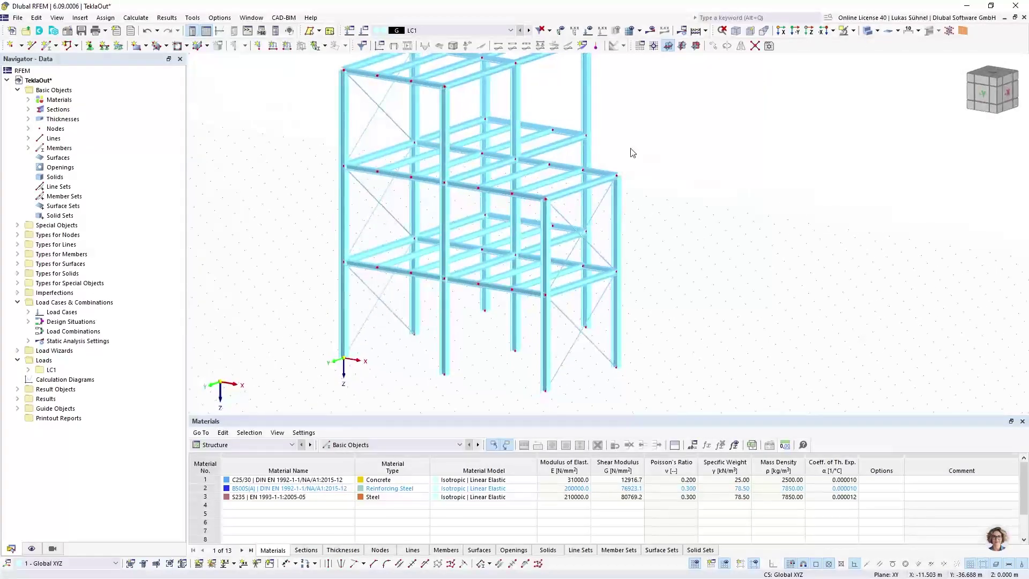
left_click(32, 548)
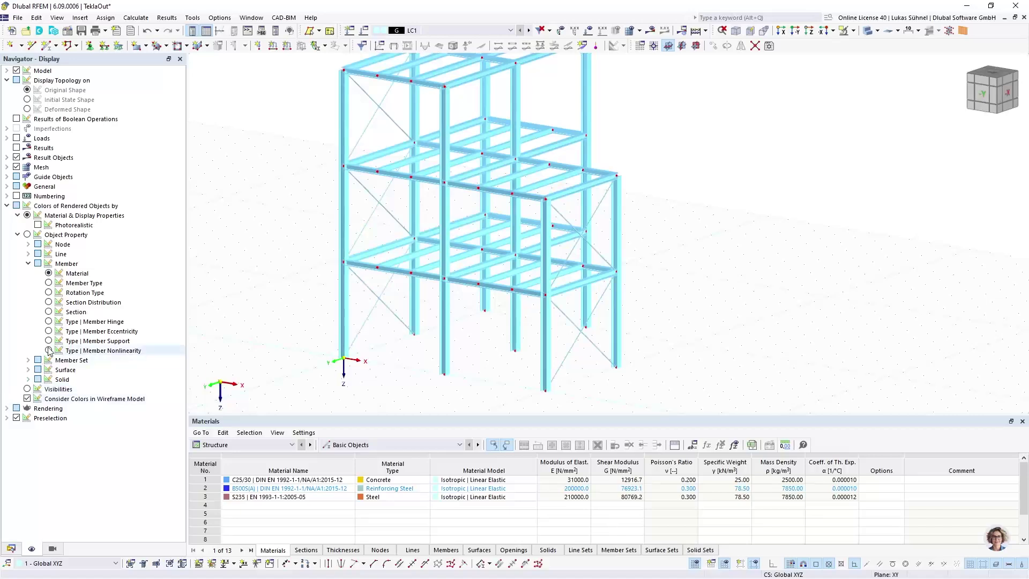
left_click(48, 312)
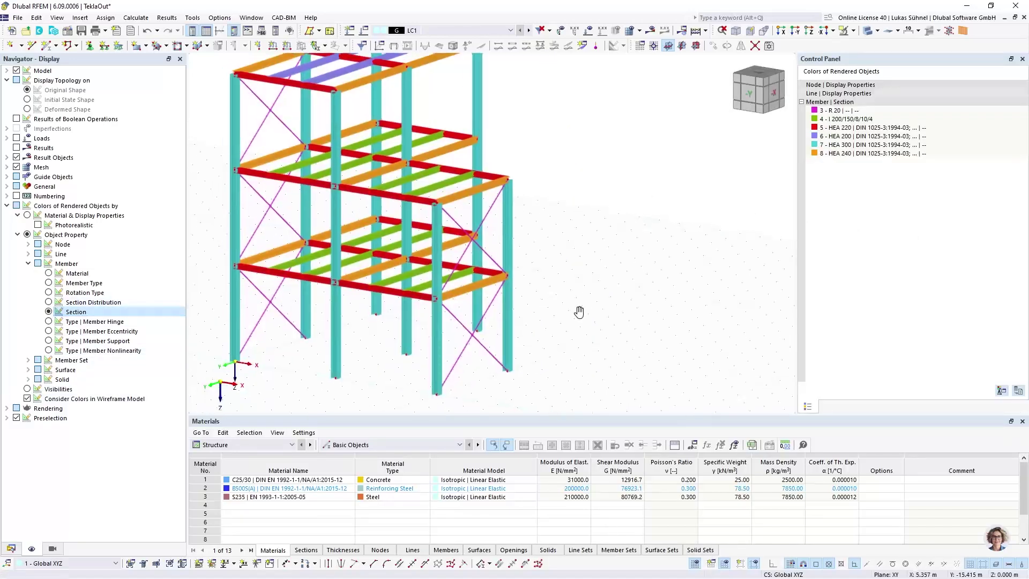
scroll(616, 268, "down", 2)
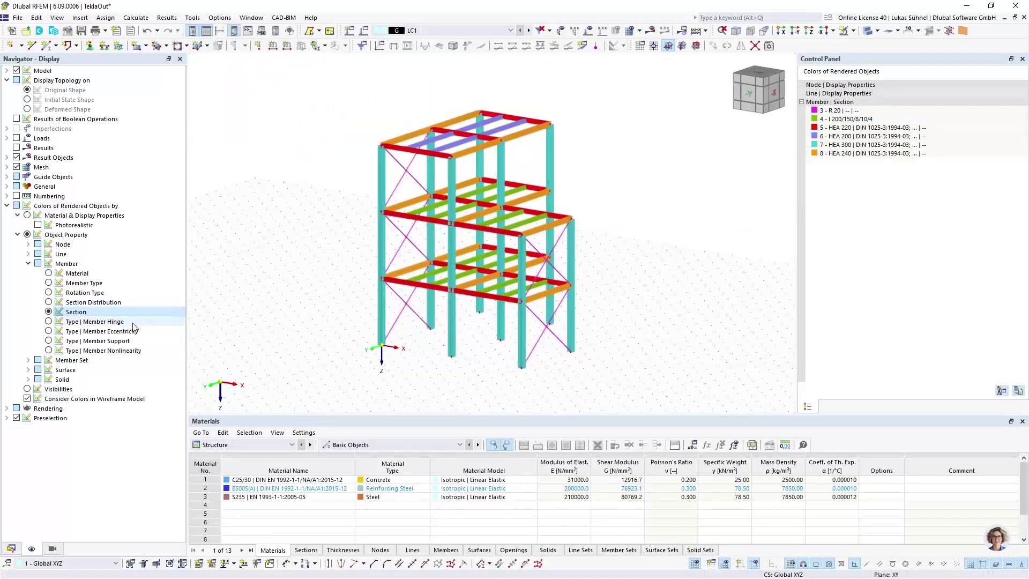
Check the frame with its members coloured by member type and by member hinge.
left_click(49, 283)
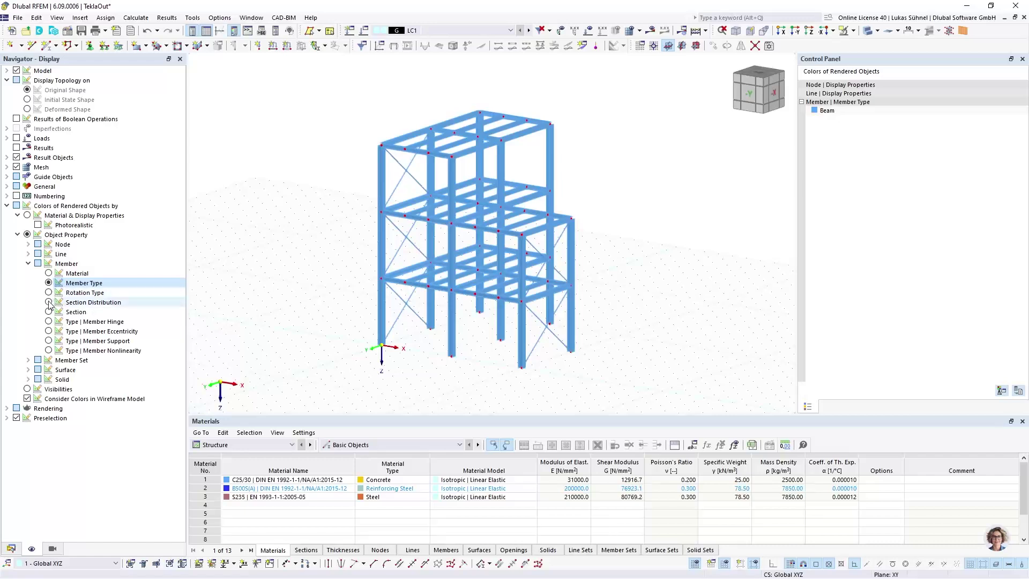
left_click(49, 322)
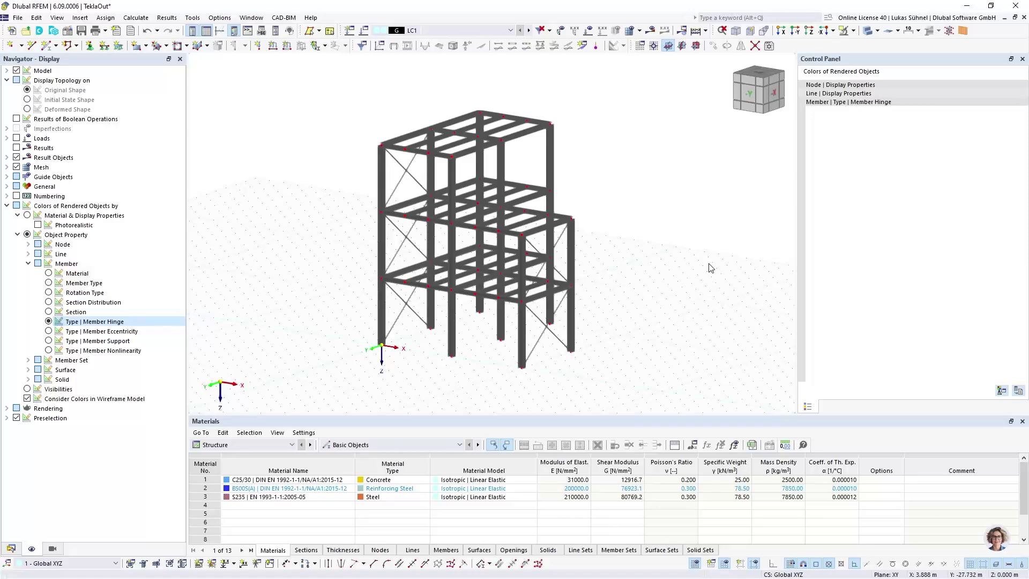
middle_click_drag(709, 264, 586, 267, "ctrl")
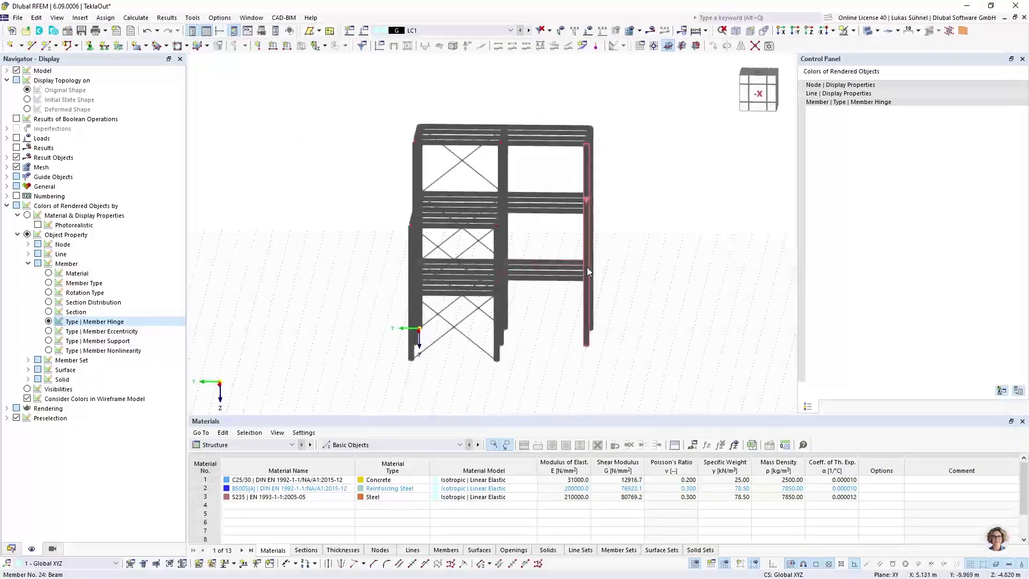
left_click(11, 548)
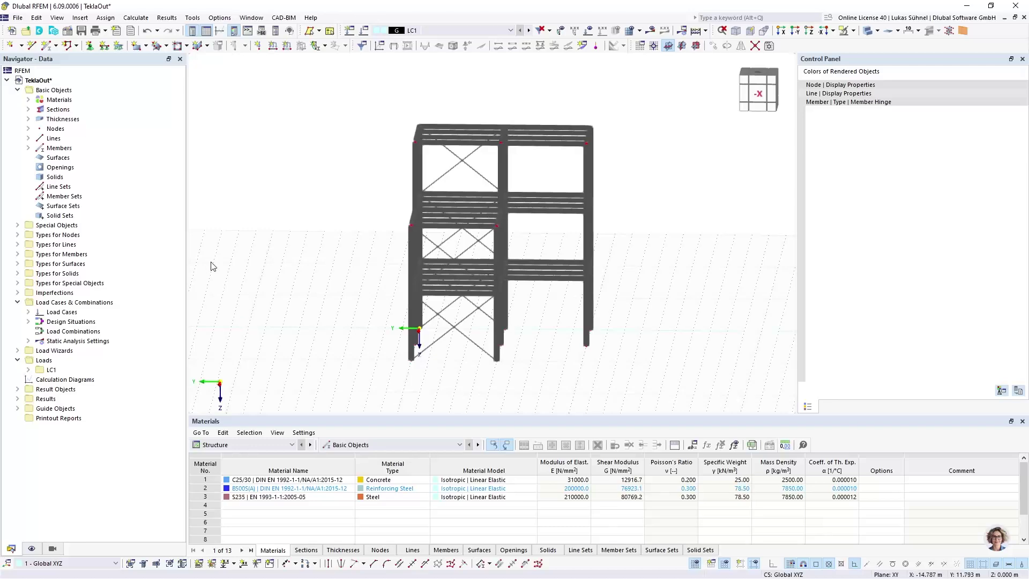
left_click(31, 548)
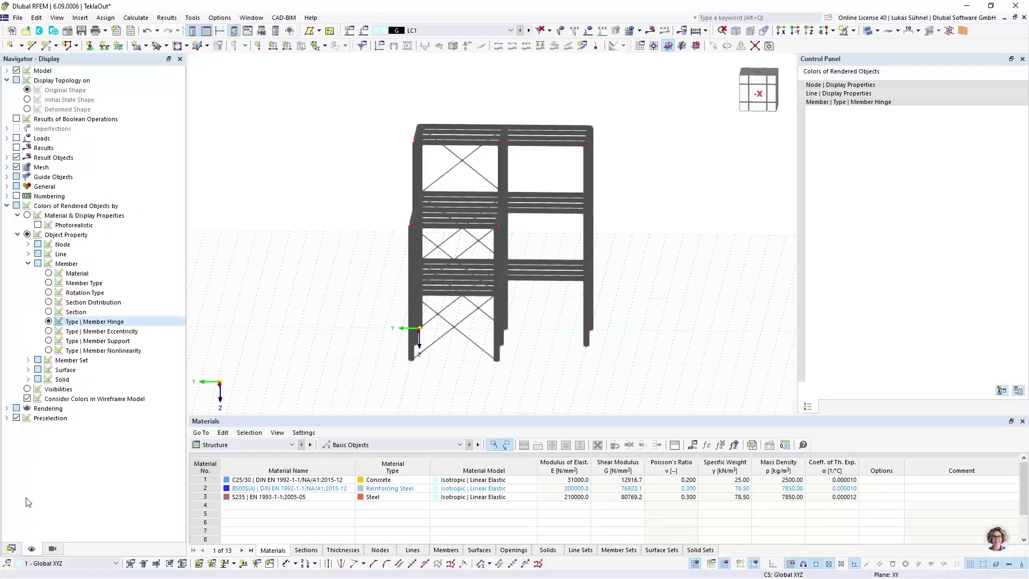
Restore colouring by material and display properties, and list the model's sections in the data navigator.
left_click(26, 214)
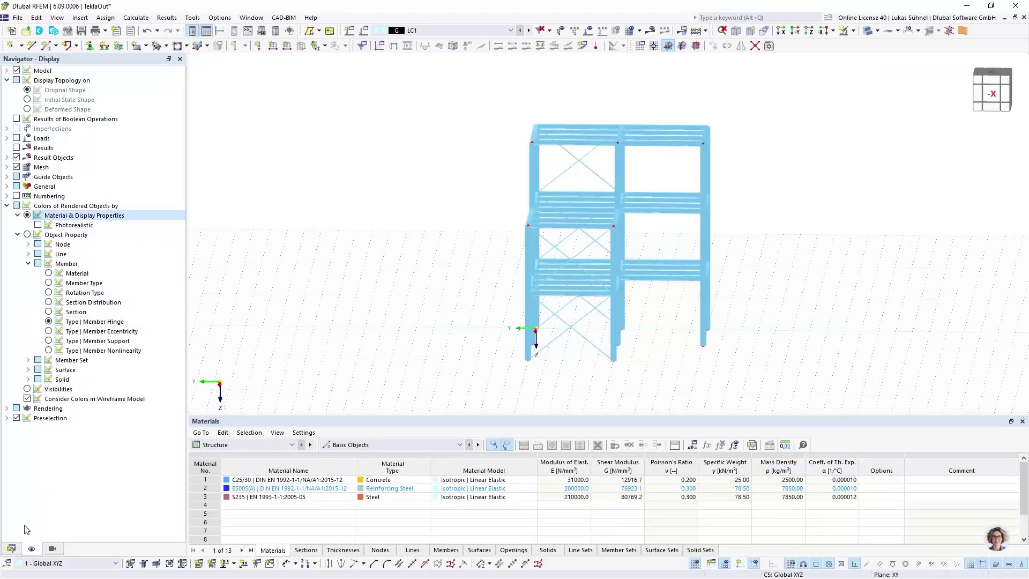
left_click(11, 548)
middle_click_drag(321, 206, 374, 211, "ctrl")
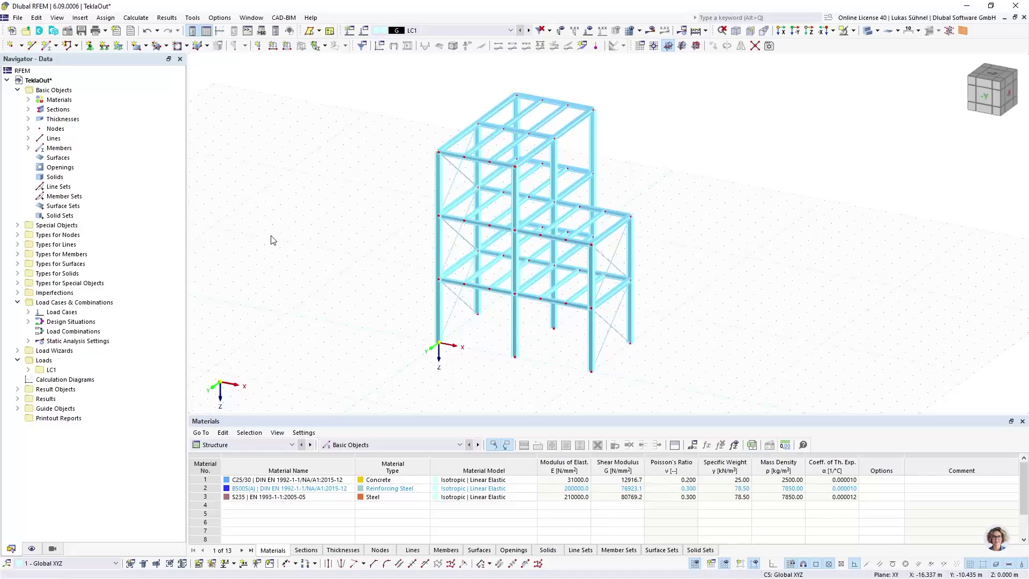
left_click(28, 110)
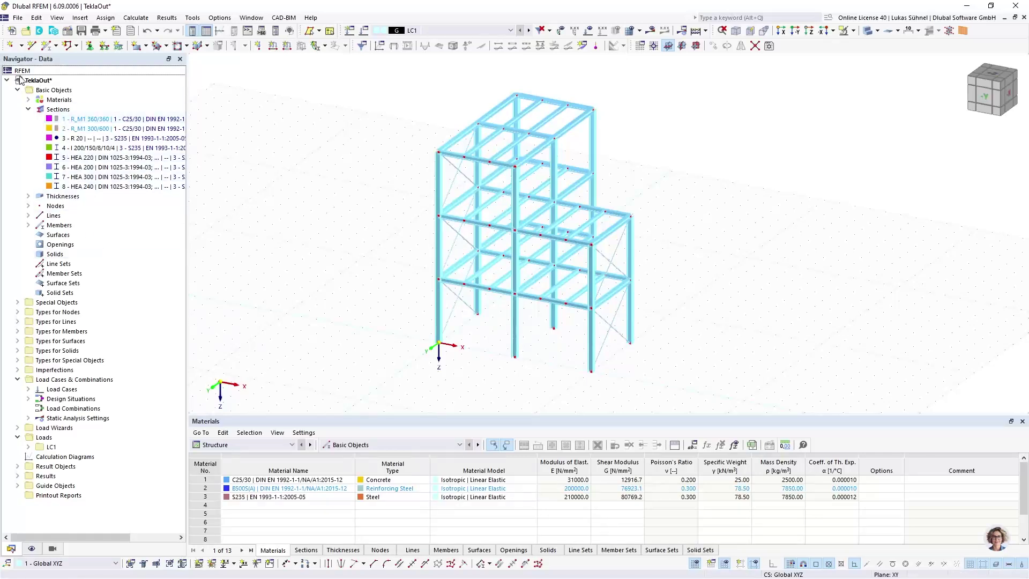
left_click(81, 139)
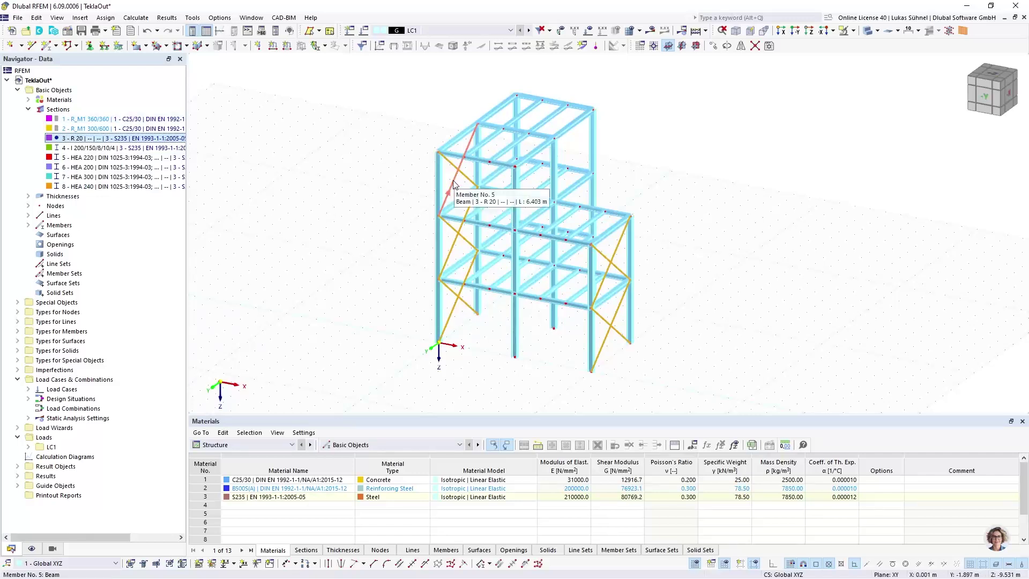
key("Escape")
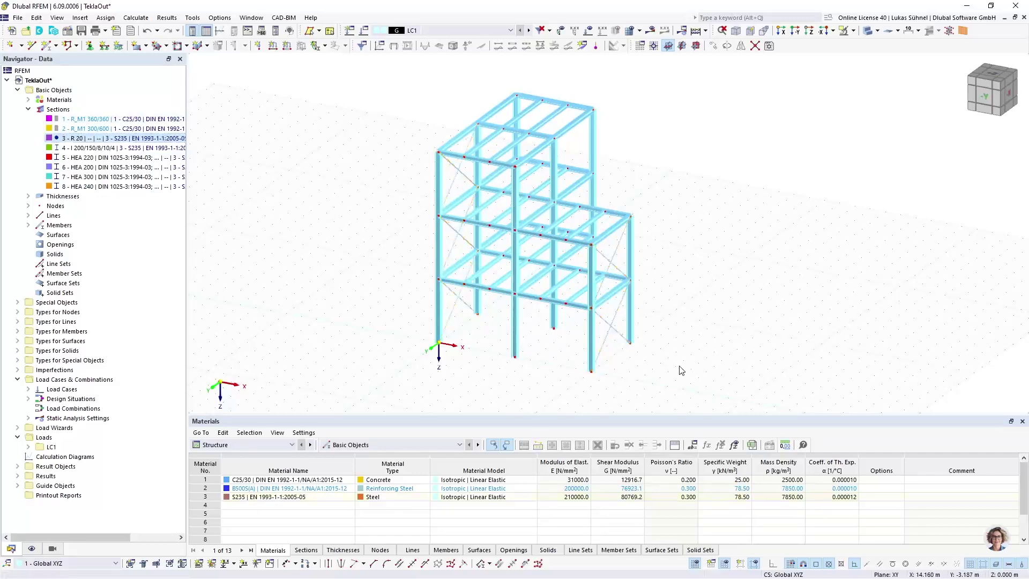
left_click(620, 333)
key("Escape")
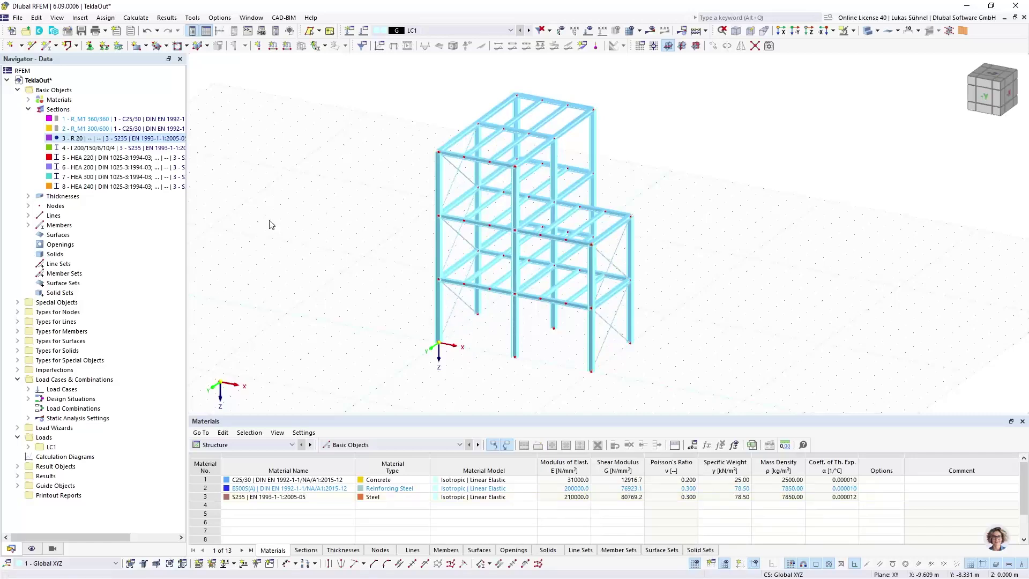
Set the member type of all diagonal bracing members with the R 20 section to Tension.
left_click(68, 140)
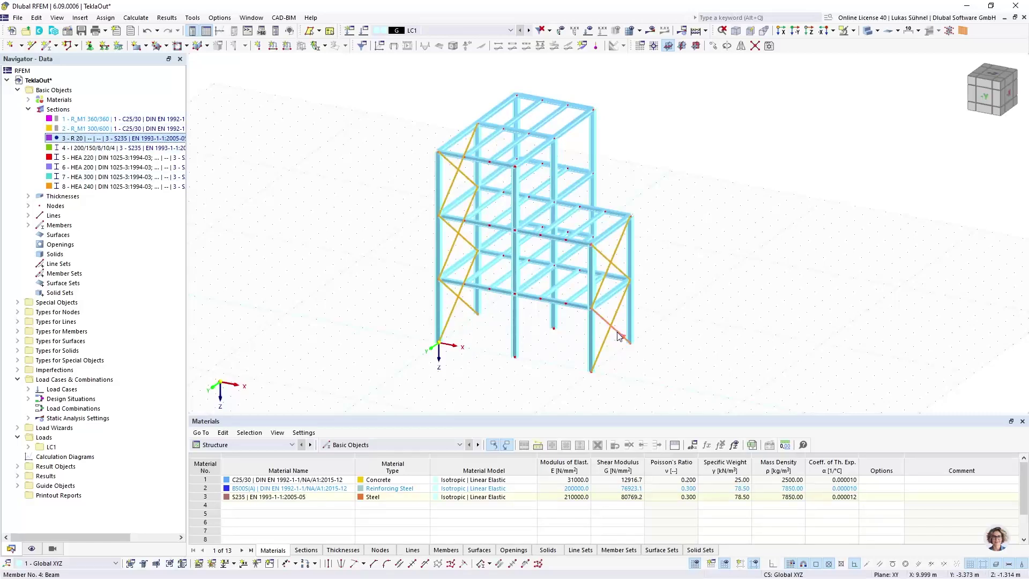
double_click(365, 355)
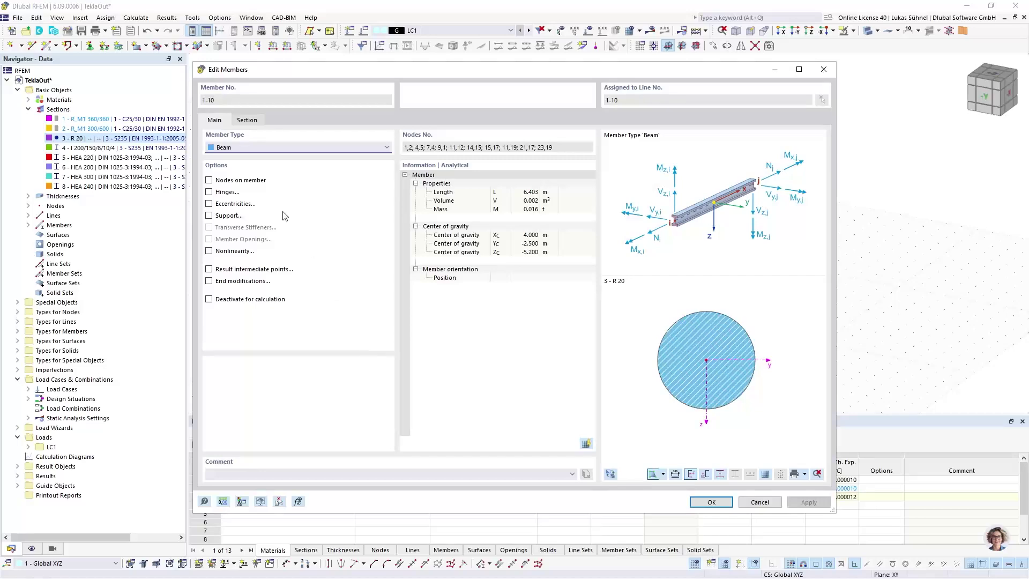
left_click(256, 152)
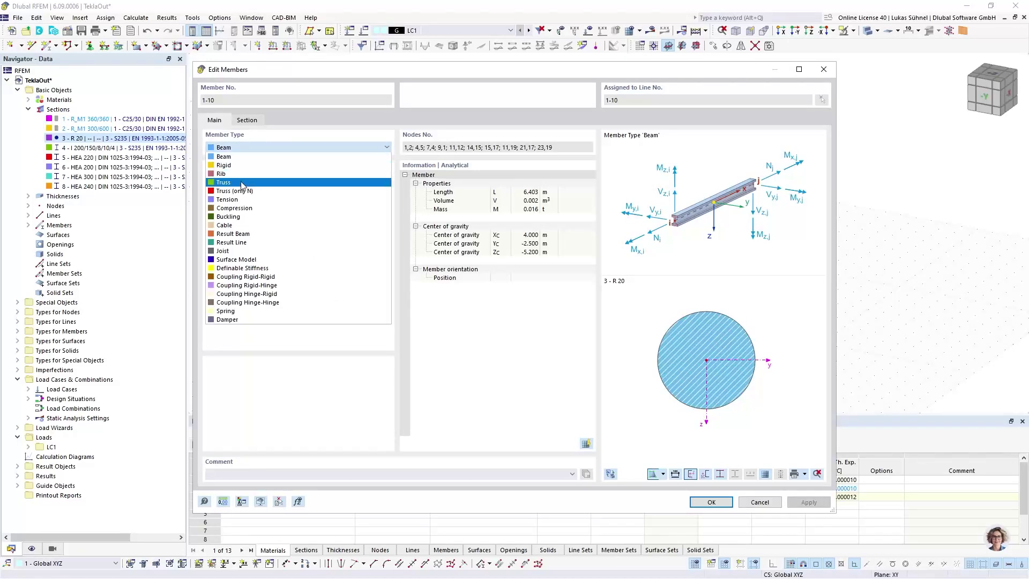
left_click(240, 200)
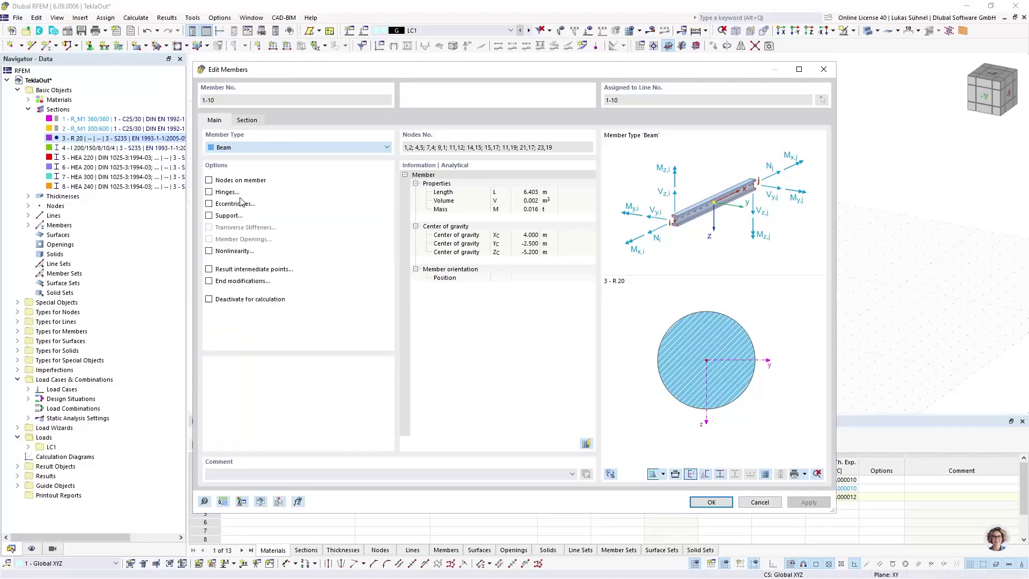
left_click(715, 501)
Set the member type of all beams with sections I 200/150/8/10/4 and HEA 200 to Truss.
middle_click_drag(714, 250, 501, 193, "ctrl")
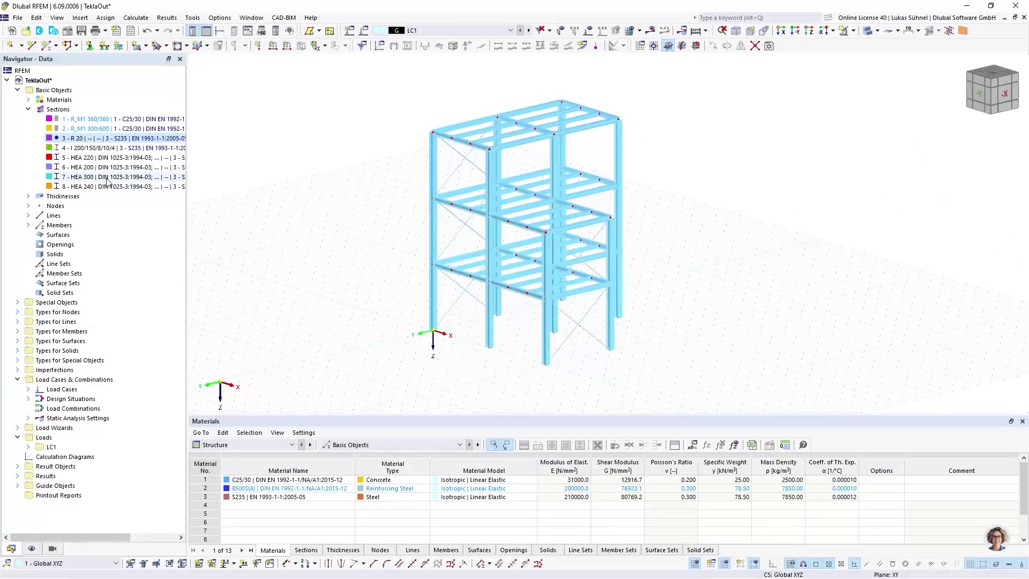
left_click(80, 148)
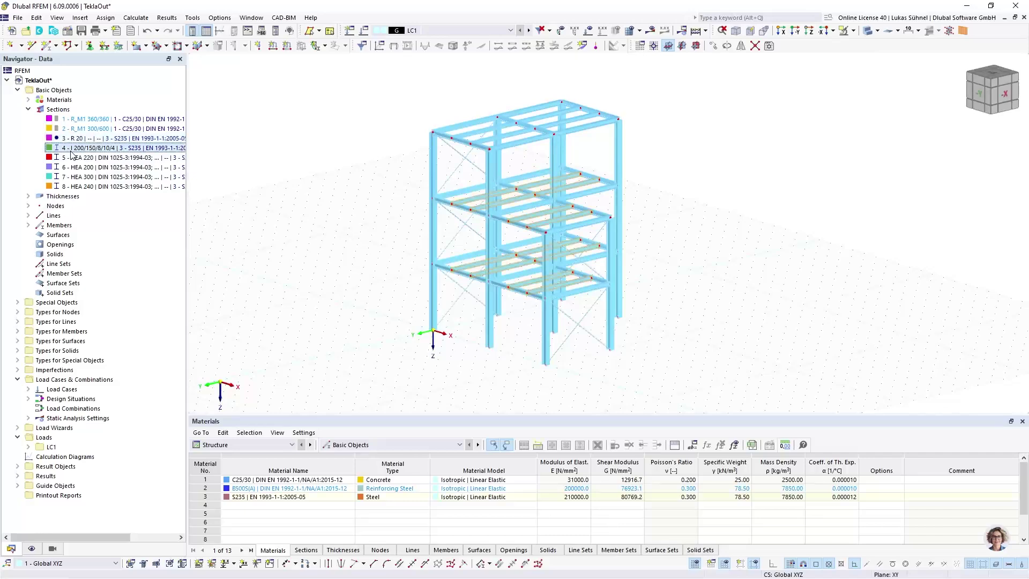
left_click(79, 167, "ctrl")
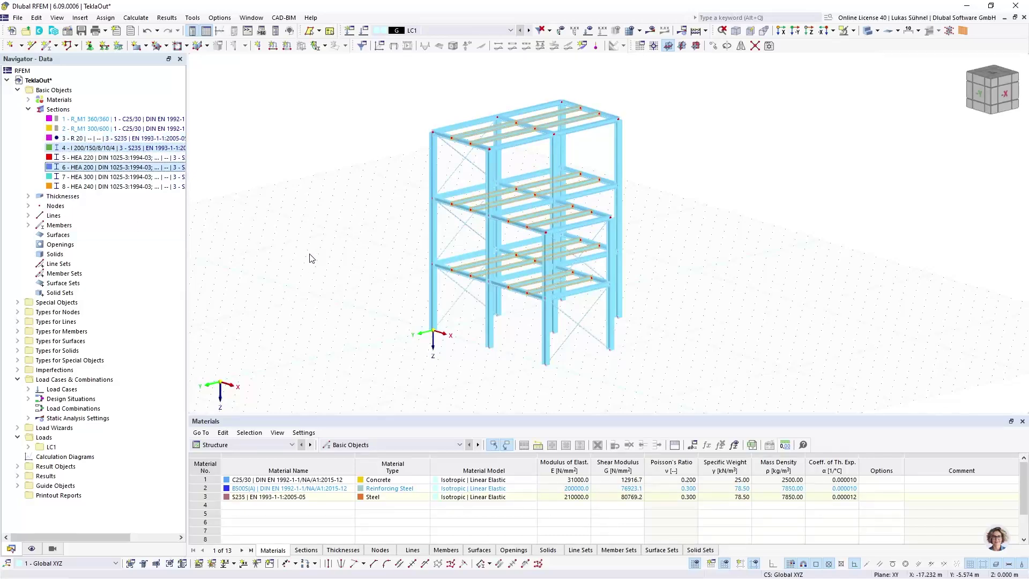
double_click(420, 182)
left_click(243, 148)
key("Escape")
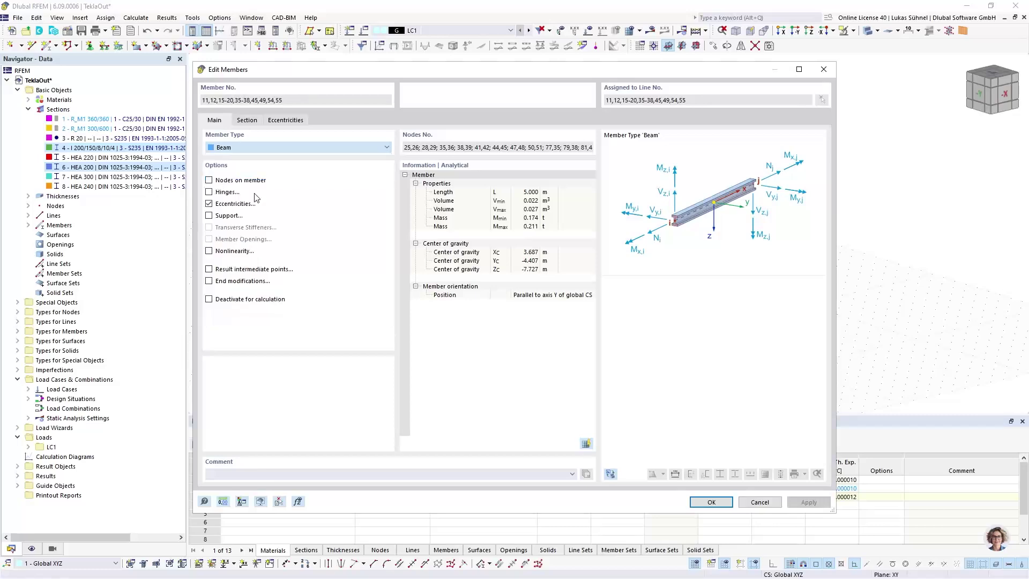
key("Down")
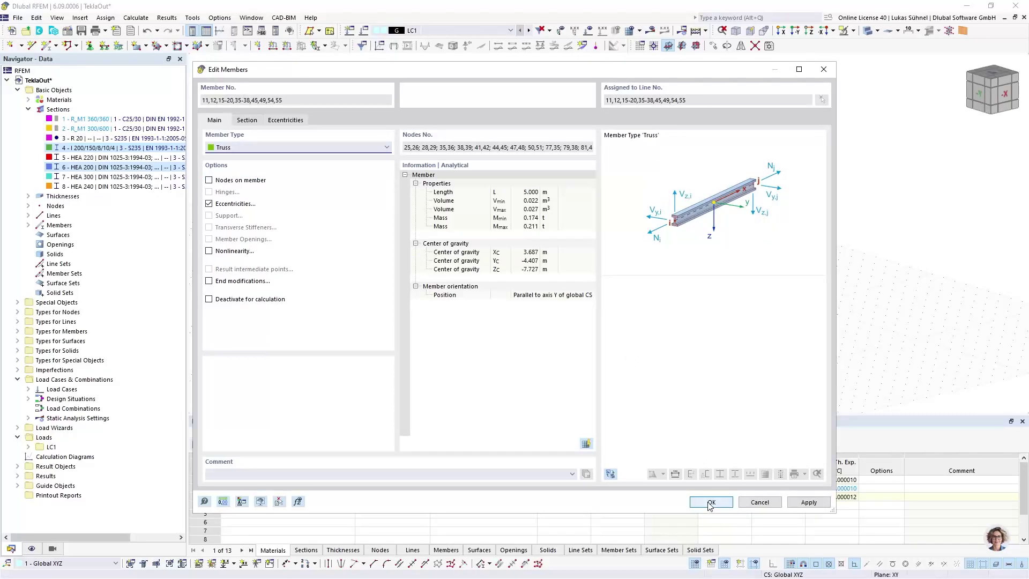
left_click(710, 503)
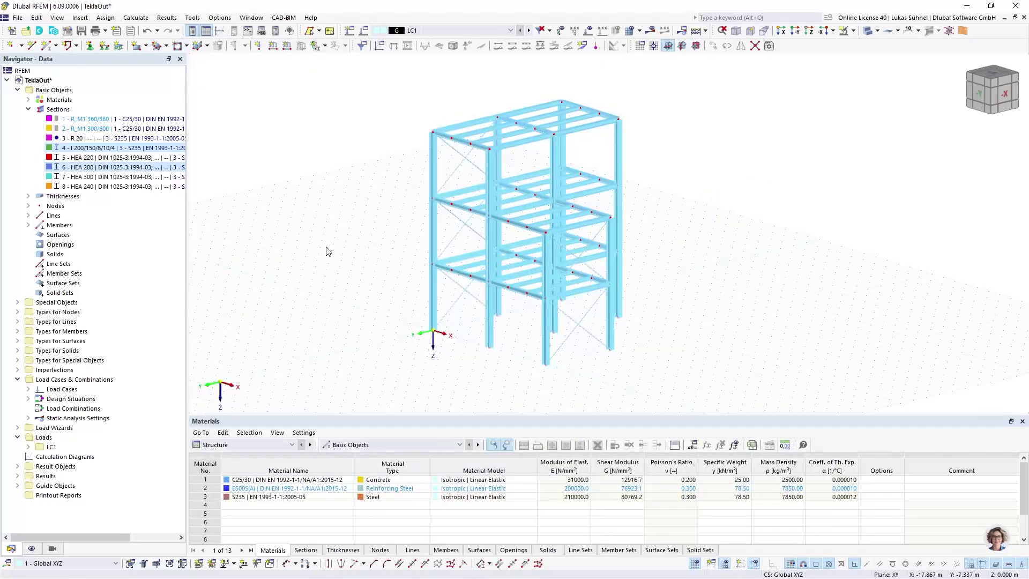
Assign nodal support type 1 to all column base nodes of the frame.
middle_click_drag(523, 165, 489, 207)
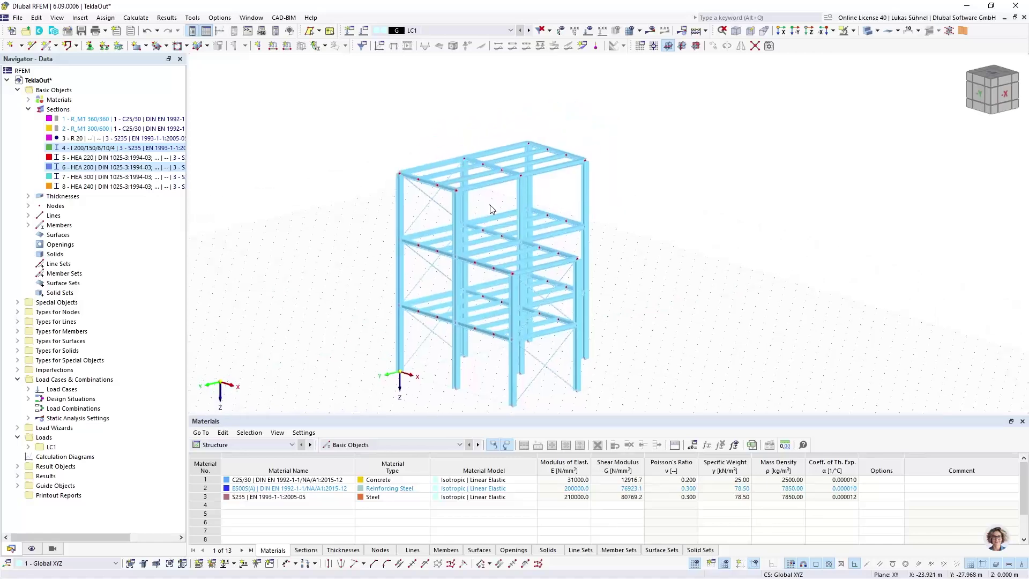
middle_click_drag(386, 268, 320, 226, "ctrl")
left_click(90, 46)
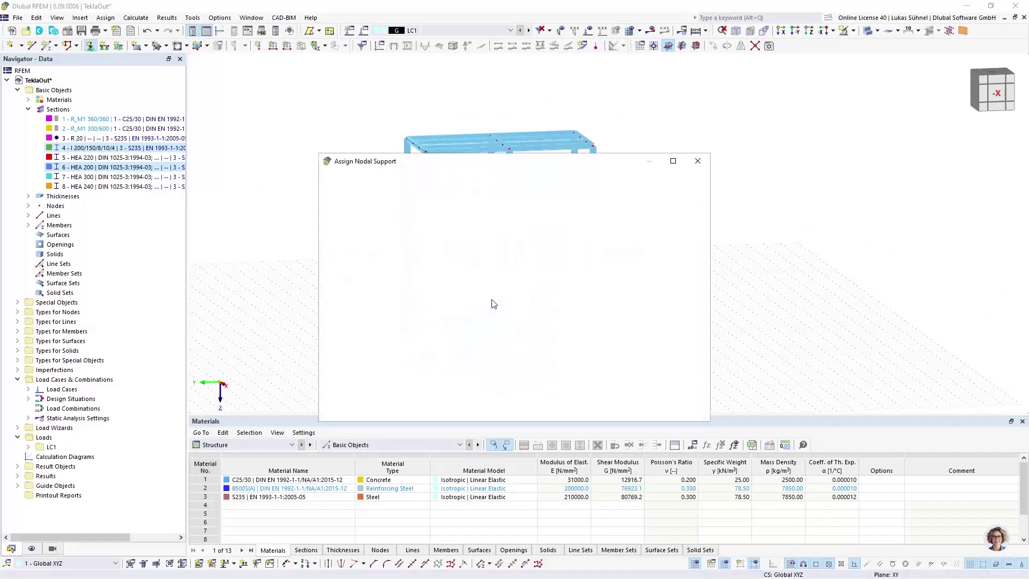
left_click(465, 191)
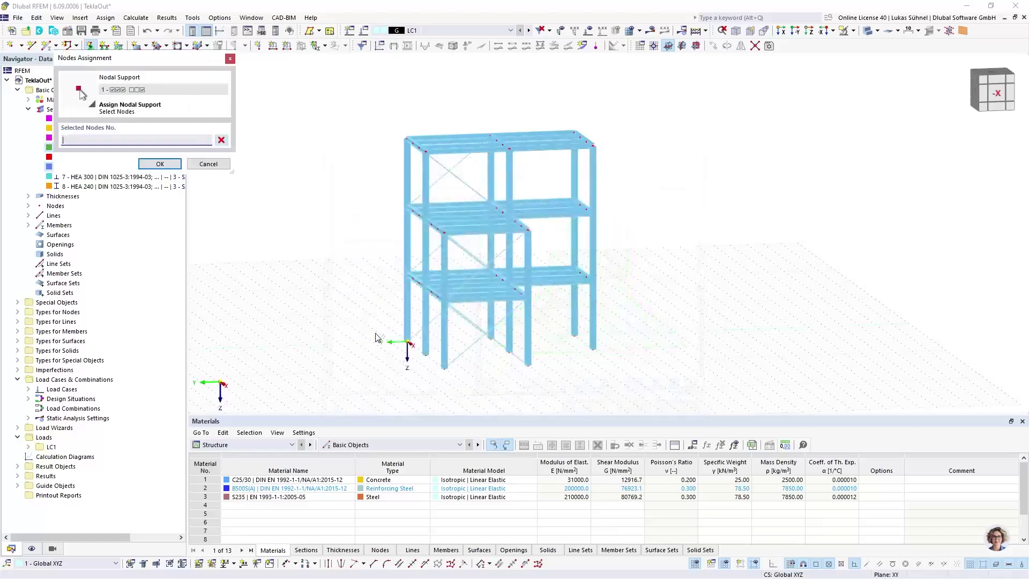
left_click_drag(370, 324, 686, 402)
left_click(178, 167)
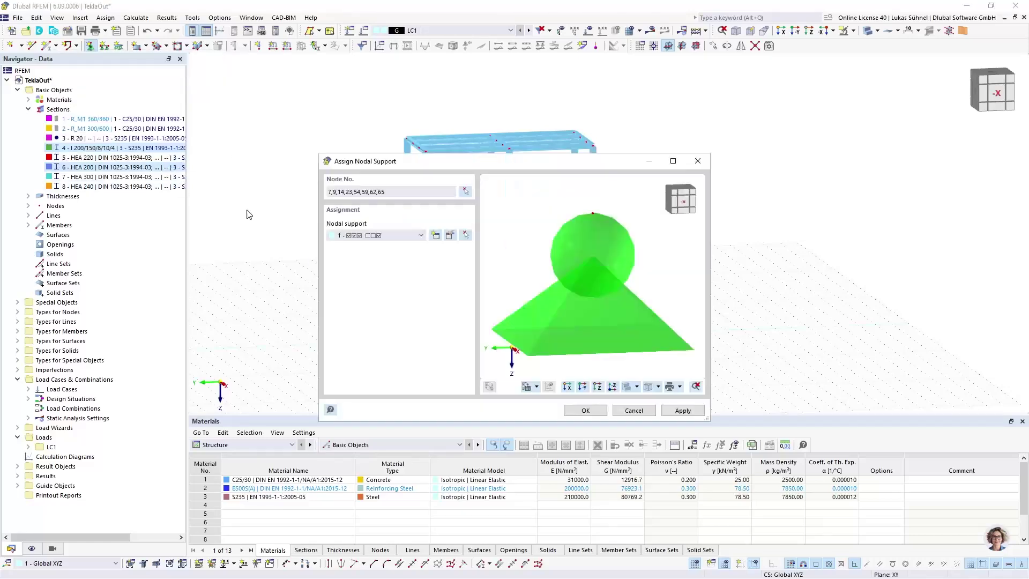
left_click(598, 413)
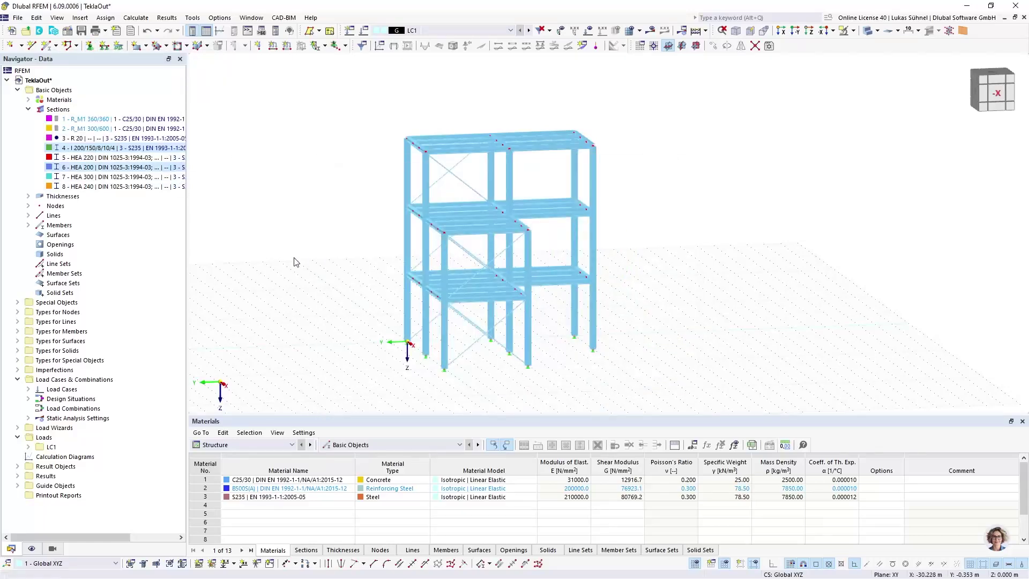
Export the model in DSTV format as "RFEM out" to the Desktop, keeping the default export settings.
middle_click_drag(293, 262, 304, 247, "ctrl")
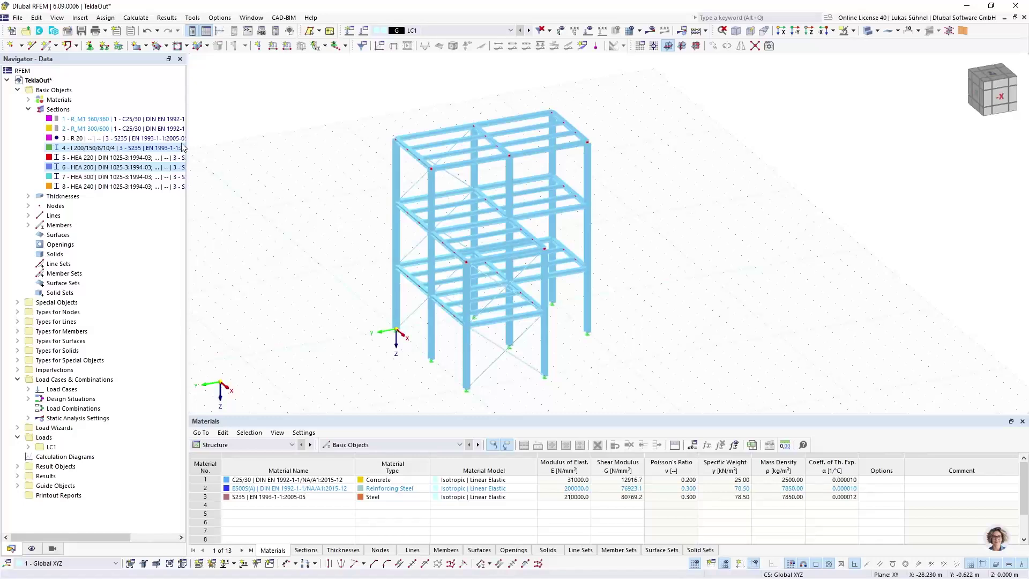
left_click(20, 18)
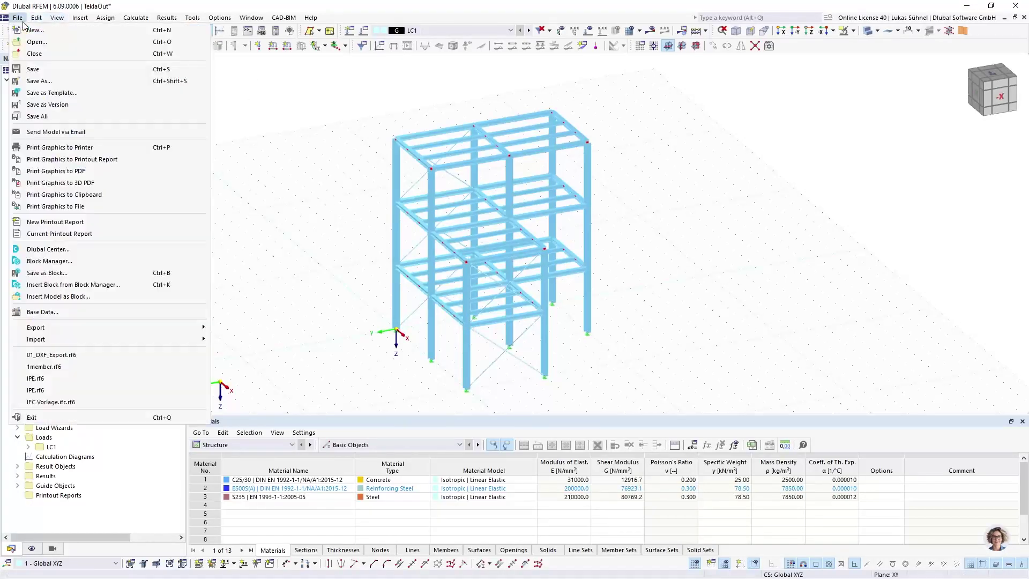
mouse_move(121, 326)
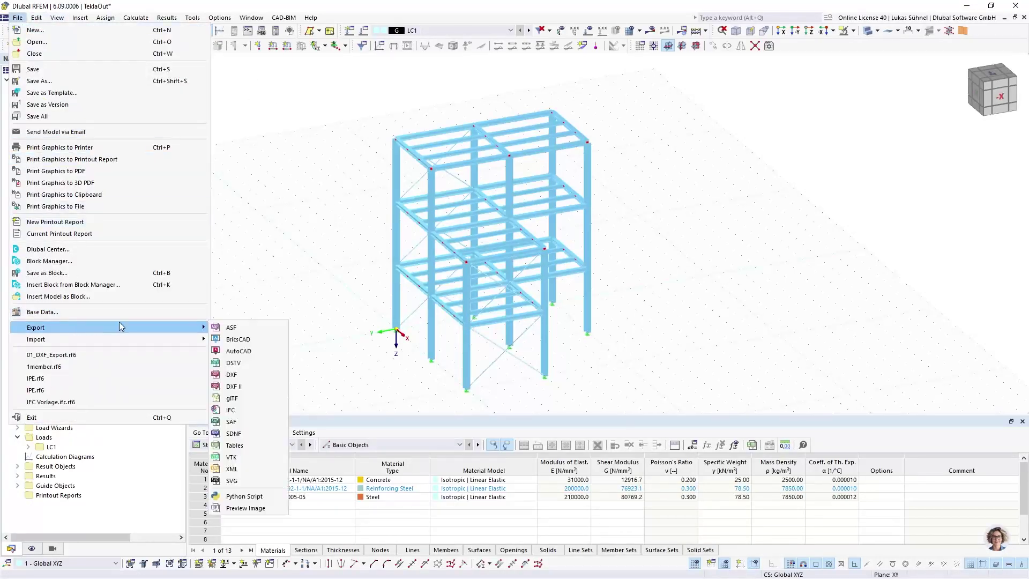
left_click(253, 363)
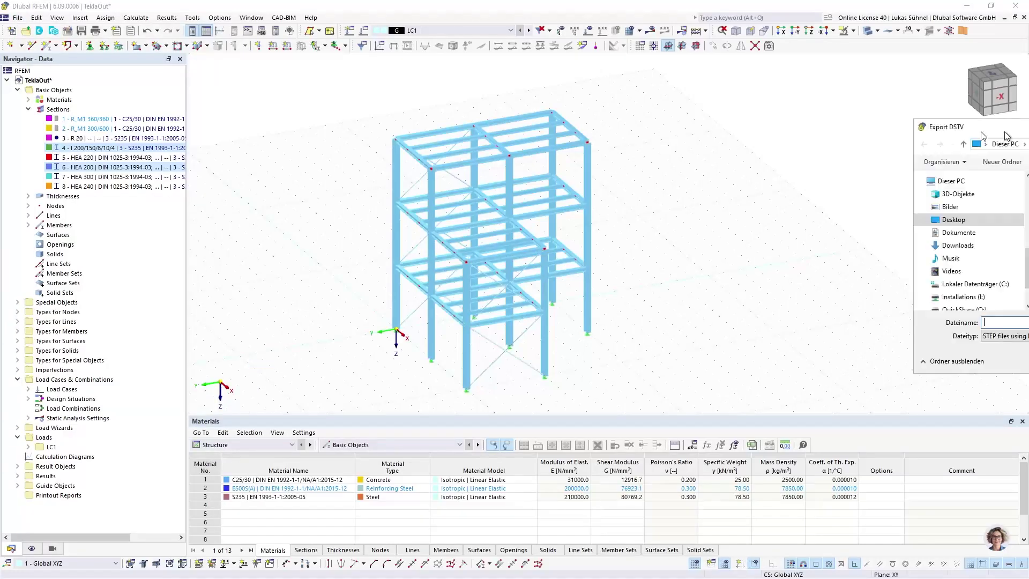
left_click(322, 339)
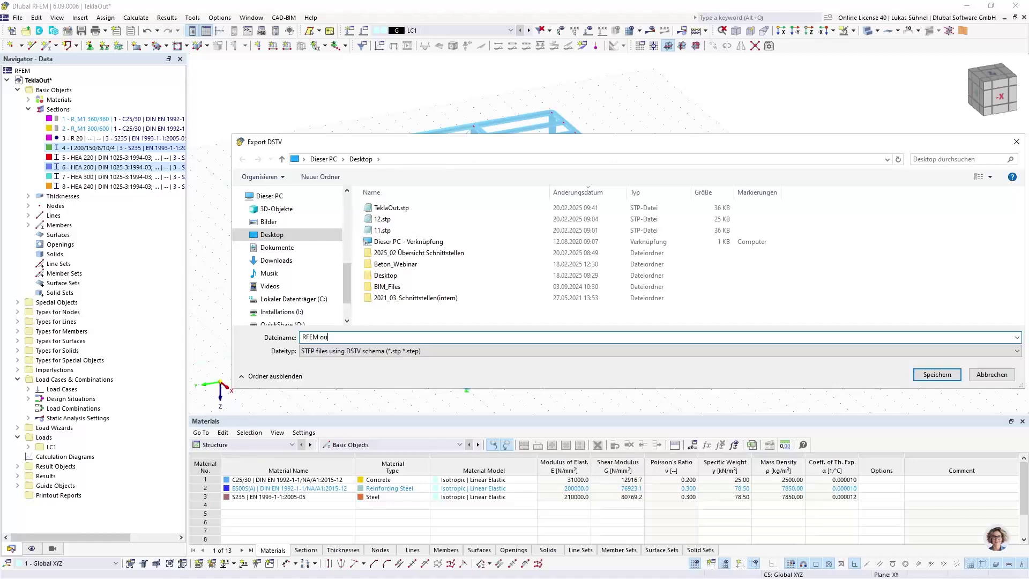
type("RFEM out")
key("Return")
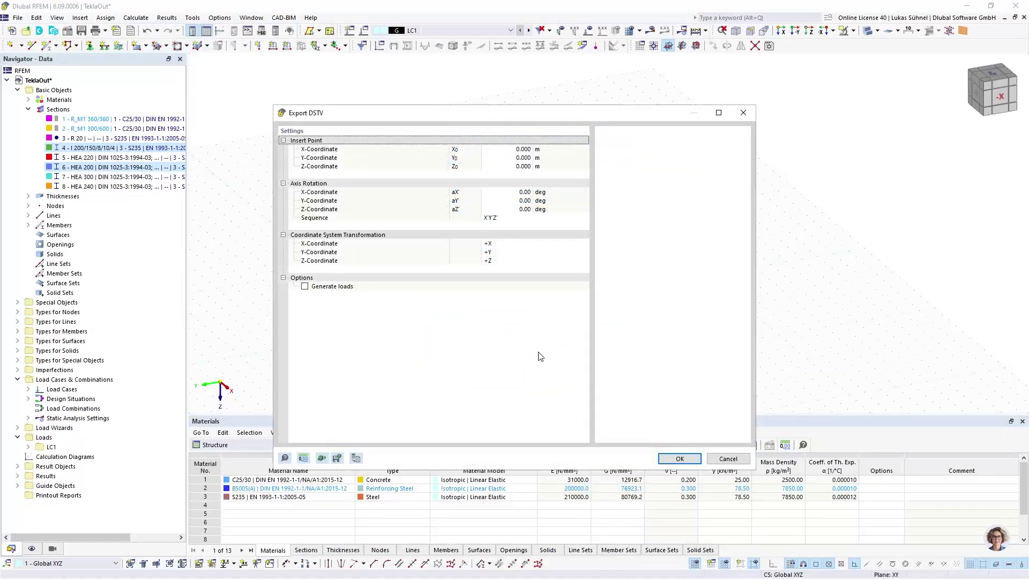
left_click(679, 459)
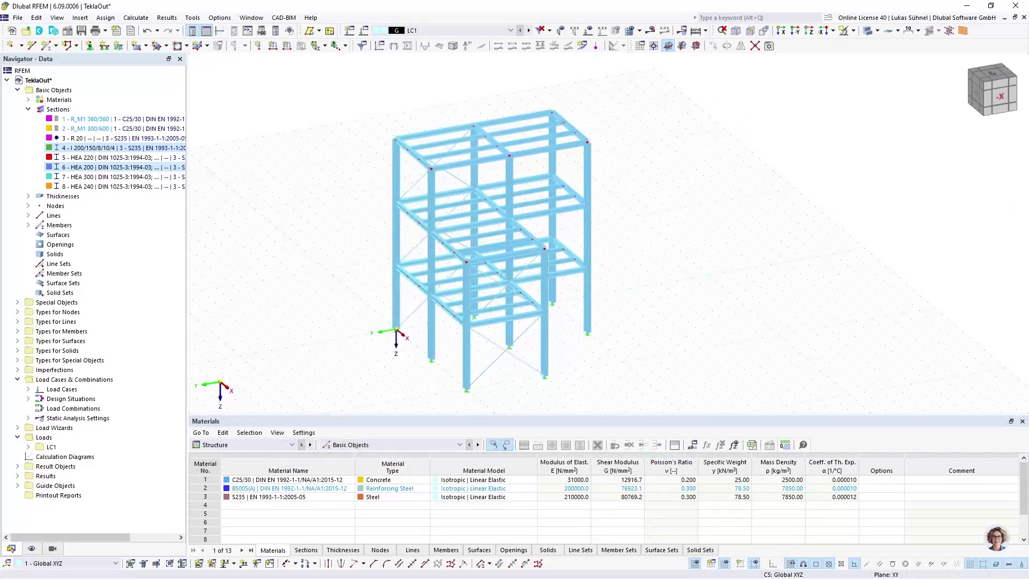
left_click_drag(1028, 109, 995, 109)
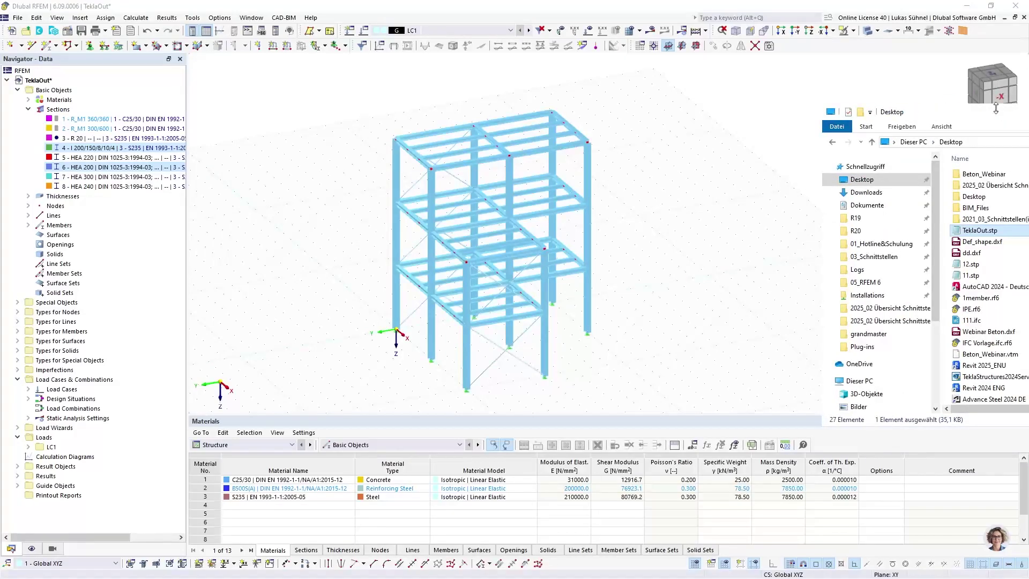
left_click_drag(965, 123, 941, 124)
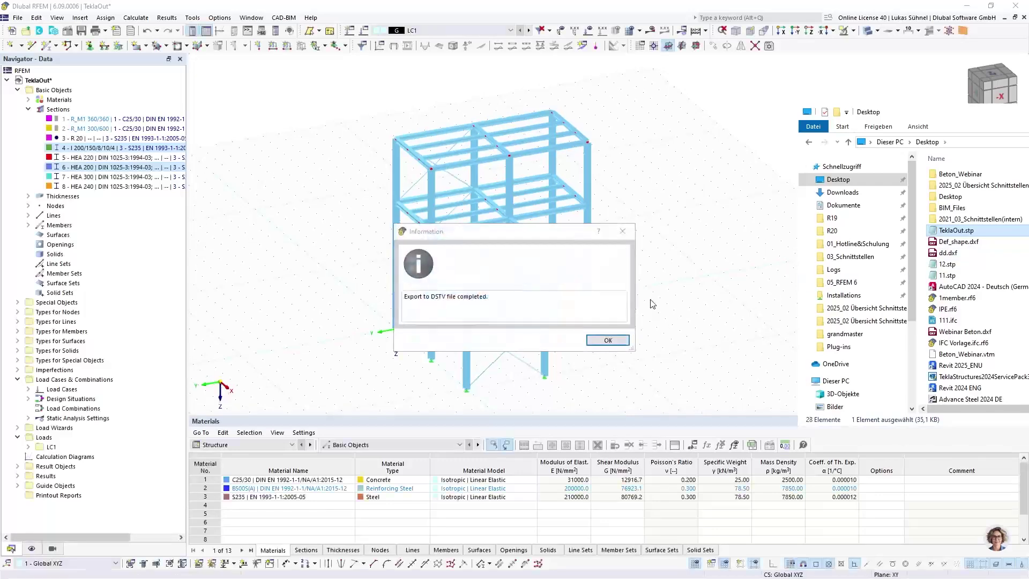
left_click(606, 341)
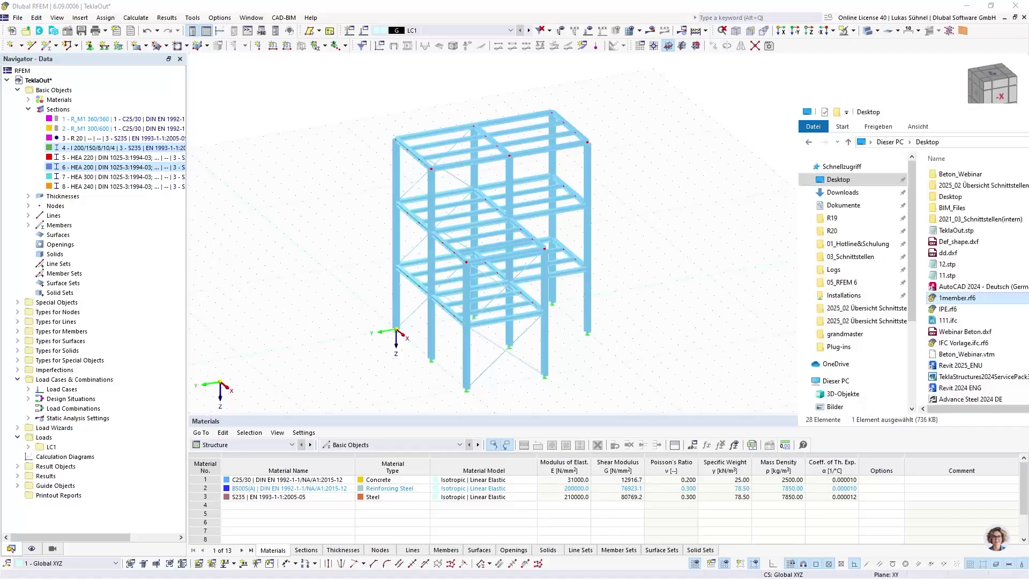
Open the exported RFEM out.stp in the text editor, widen its window and examine the header and node entries.
double_click(985, 234)
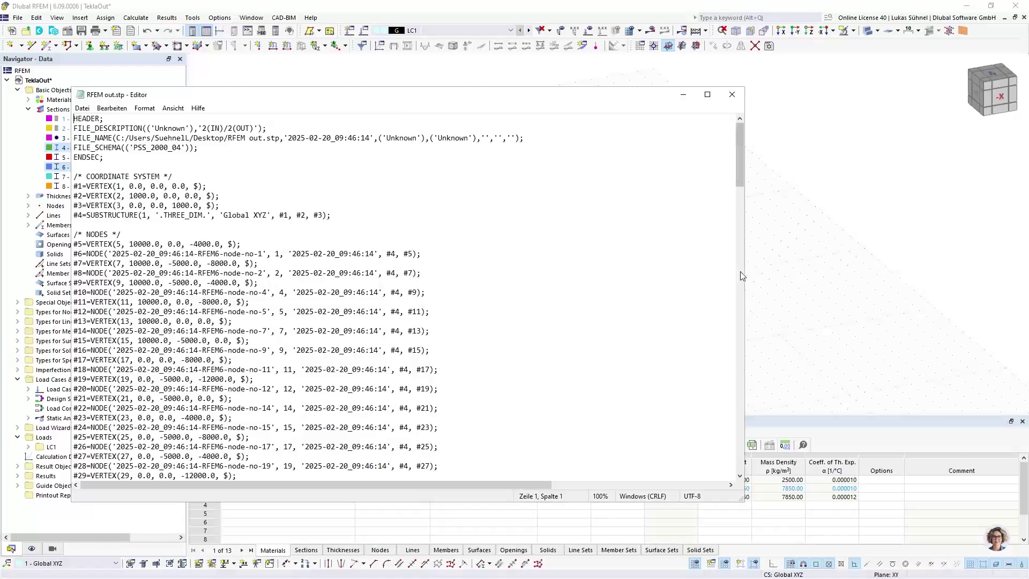
left_click_drag(744, 259, 980, 260)
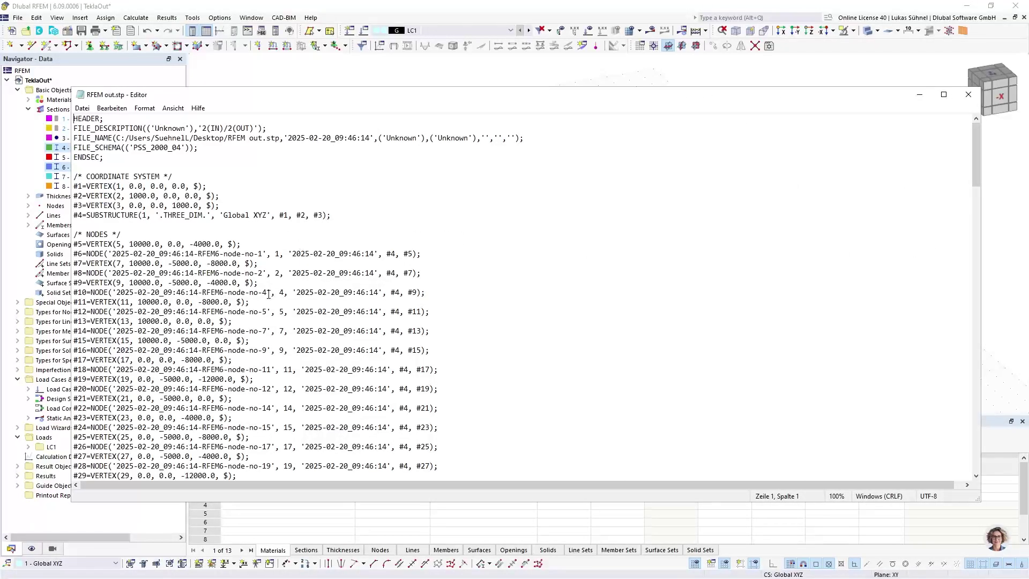
scroll(269, 294, "down", 2)
scroll(103, 188, "up", 2)
left_click_drag(82, 233, 149, 234)
Read through the file's sections, materials and members, checking the member type written for each element.
scroll(107, 268, "down", 20)
scroll(116, 286, "down", 11)
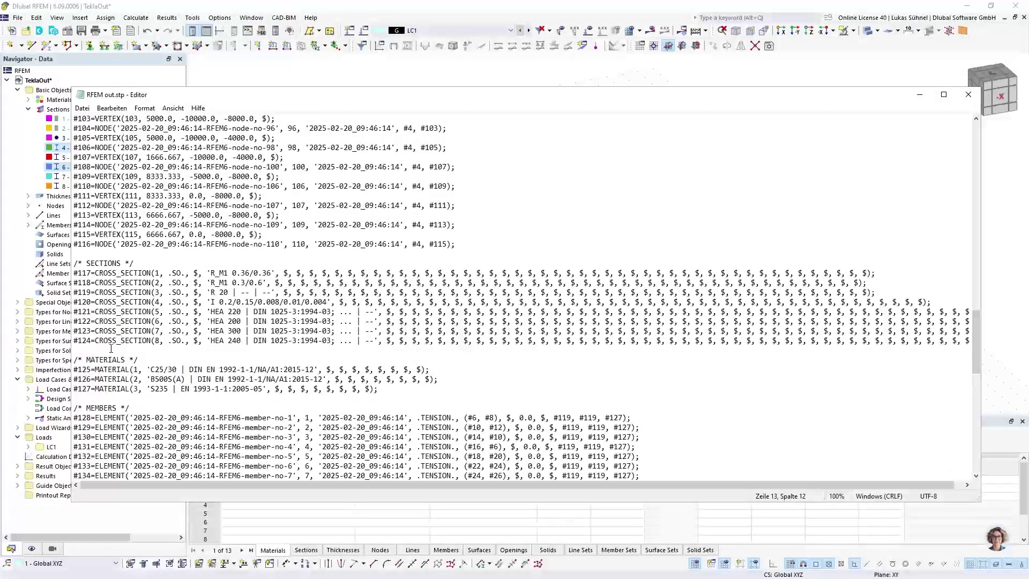
scroll(101, 354, "down", 3)
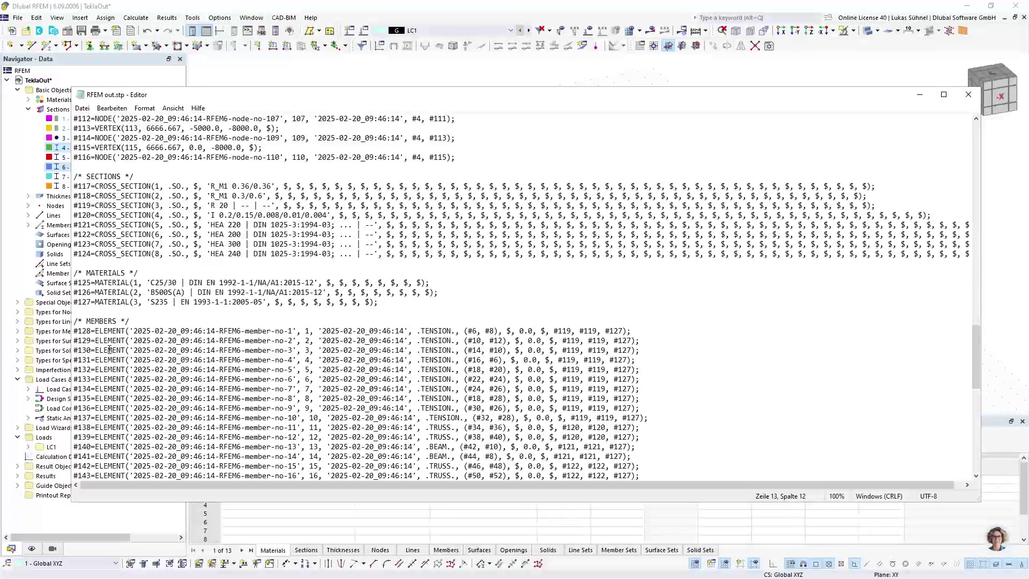
scroll(441, 350, "down", 5)
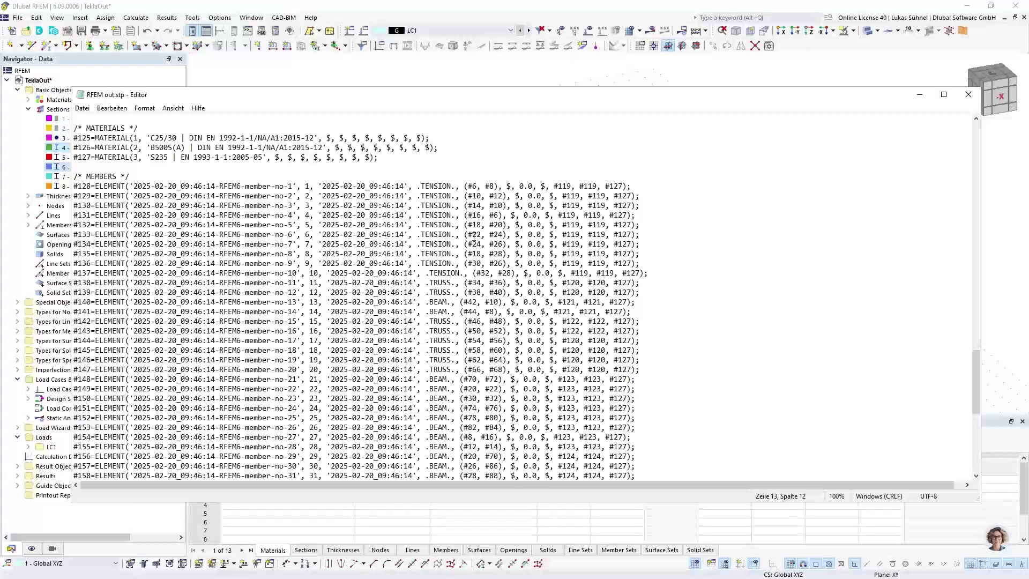
left_click_drag(425, 205, 438, 196)
left_click(435, 284)
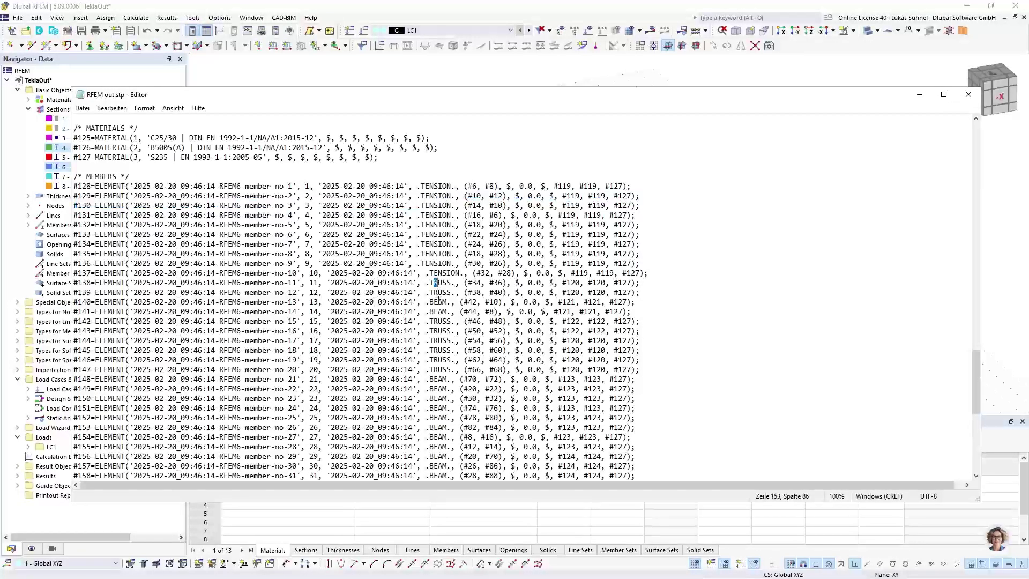
scroll(437, 305, "down", 6)
scroll(438, 309, "down", 2)
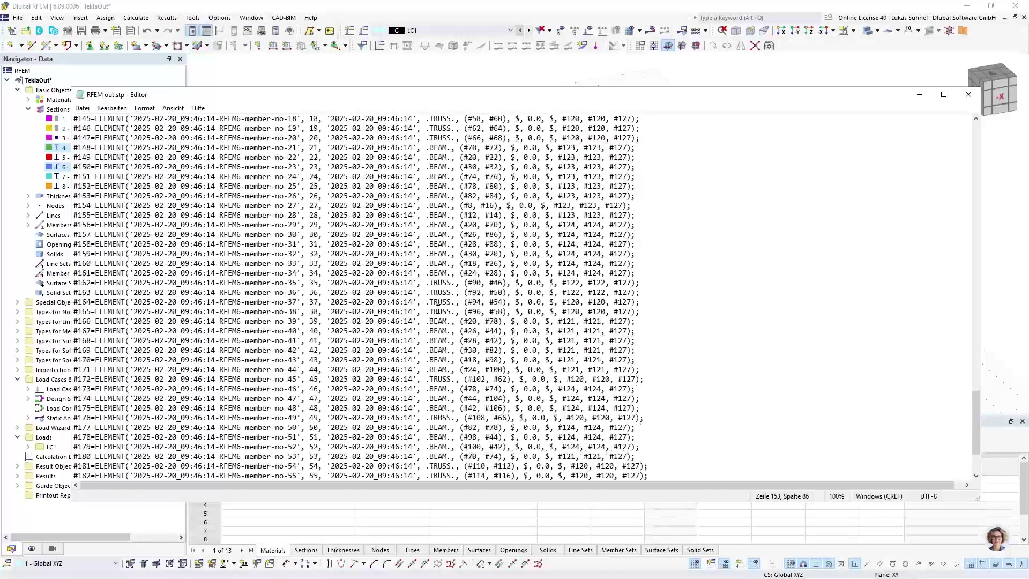
Review the section and material entries in the text file again, close it and switch to the SDNF slide in the presentation.
scroll(438, 323, "up", 13)
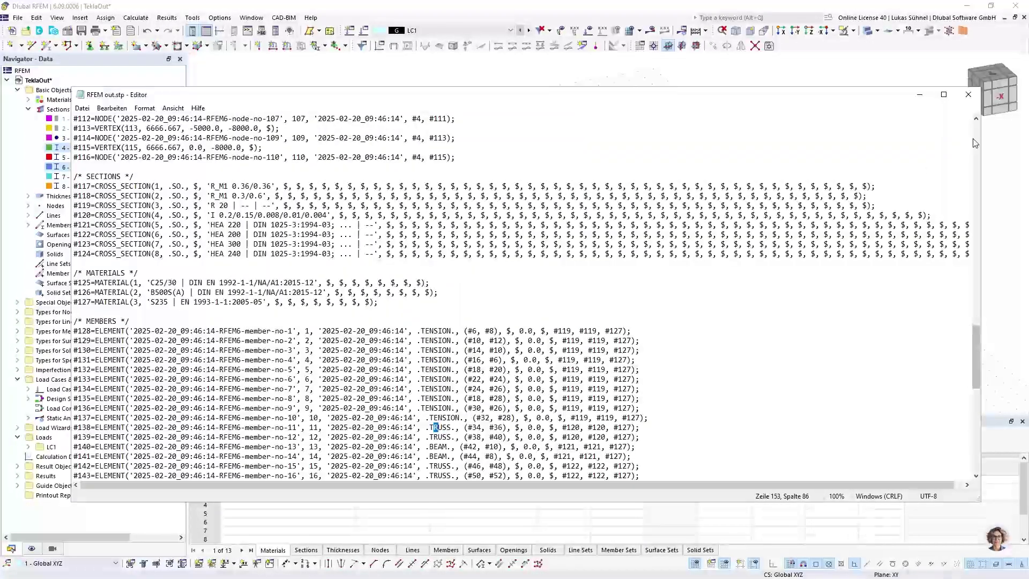
left_click(967, 94)
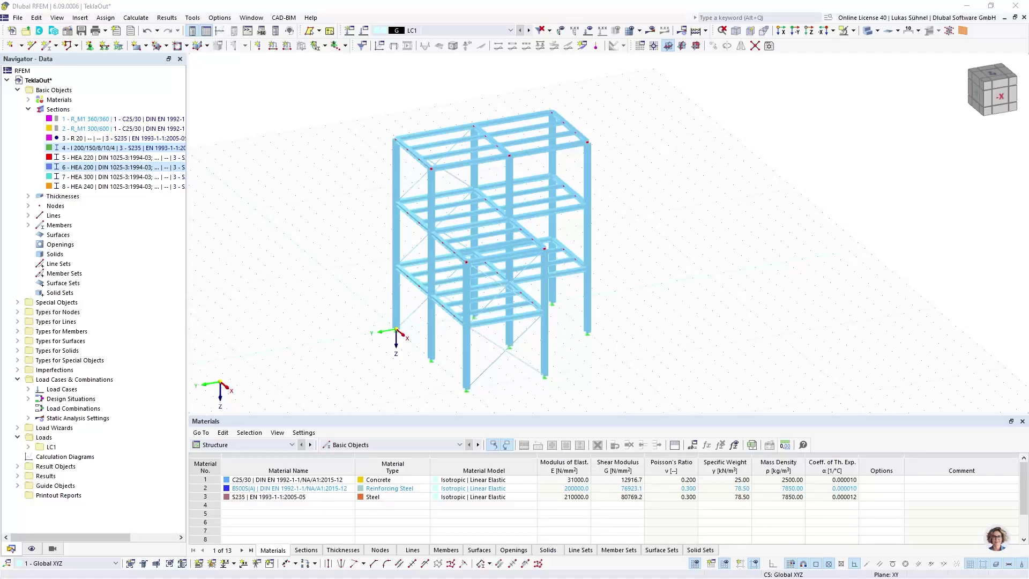
key("alt+Tab")
left_click(439, 227)
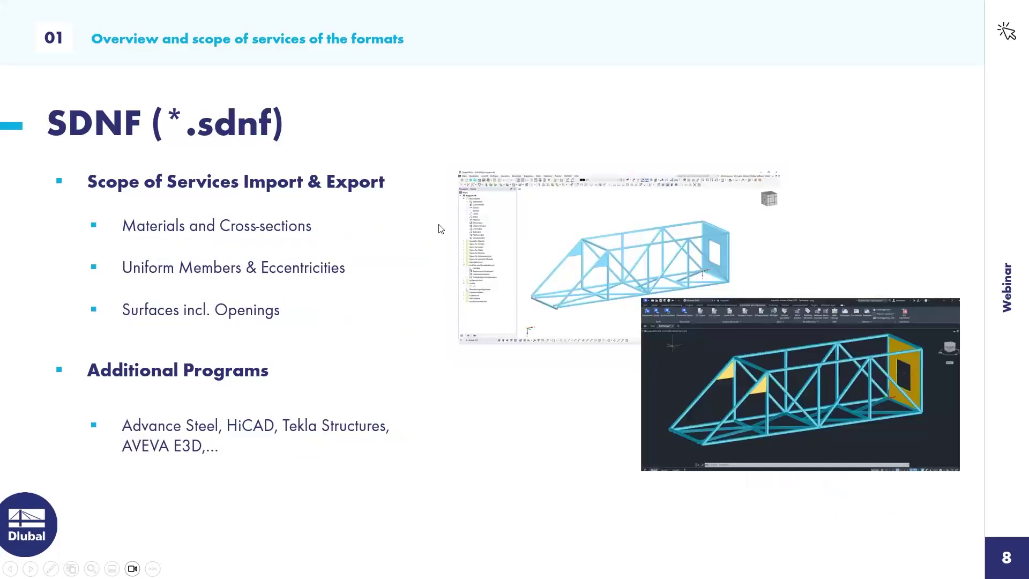
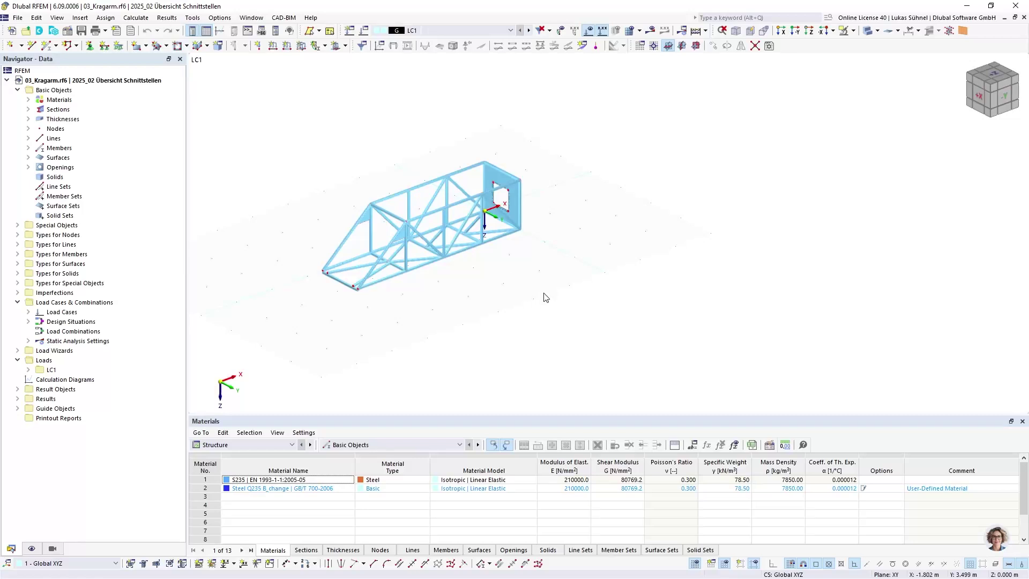
Examine the cantilever truss model, checking the front triangular gusset surface's thickness and material, and the end plate with its opening.
middle_click_drag(545, 296, 527, 279, "ctrl")
scroll(532, 314, "up", 2)
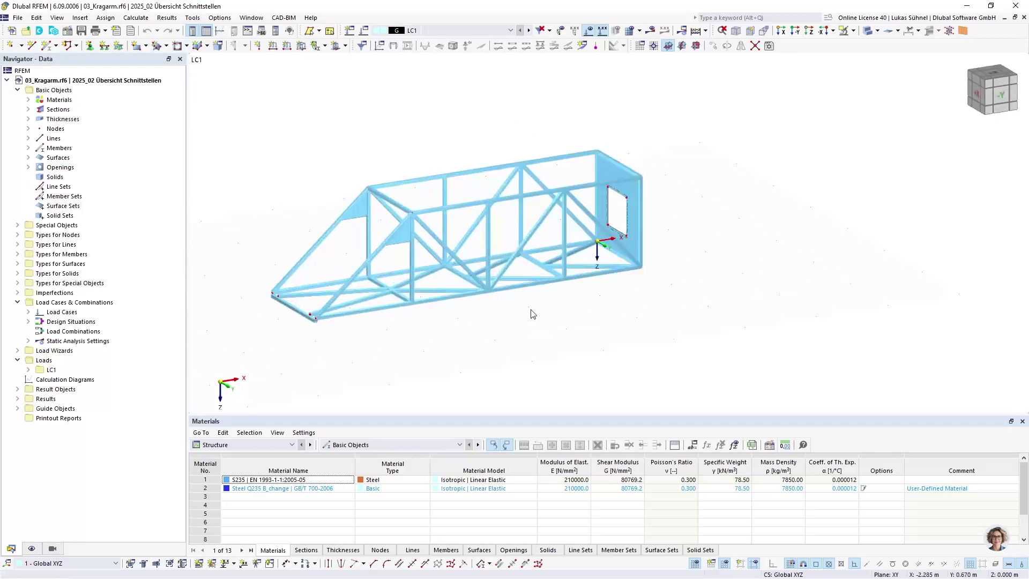
middle_click_drag(457, 331, 426, 335, "ctrl")
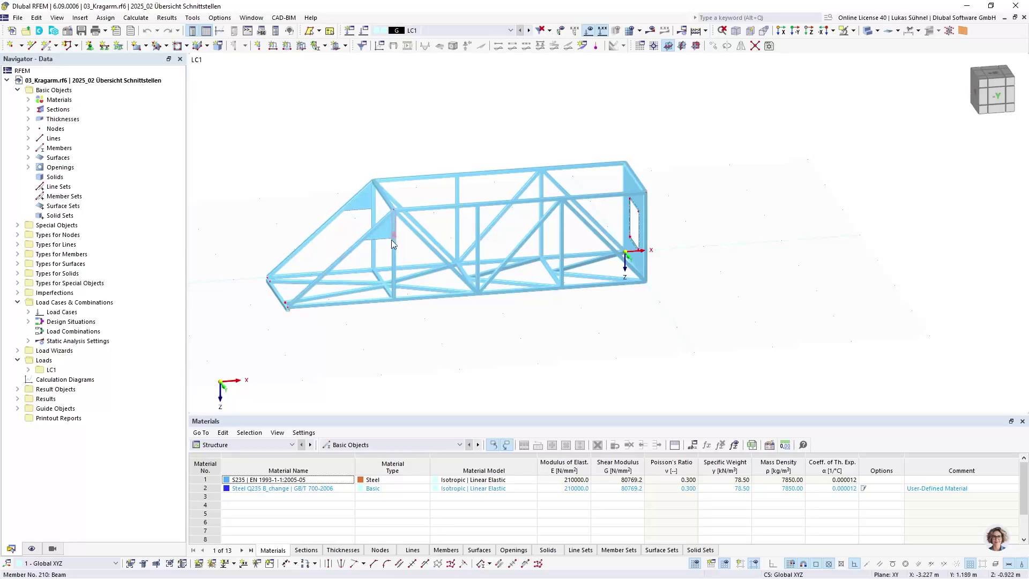
scroll(379, 248, "up", 3)
scroll(379, 248, "up", 3)
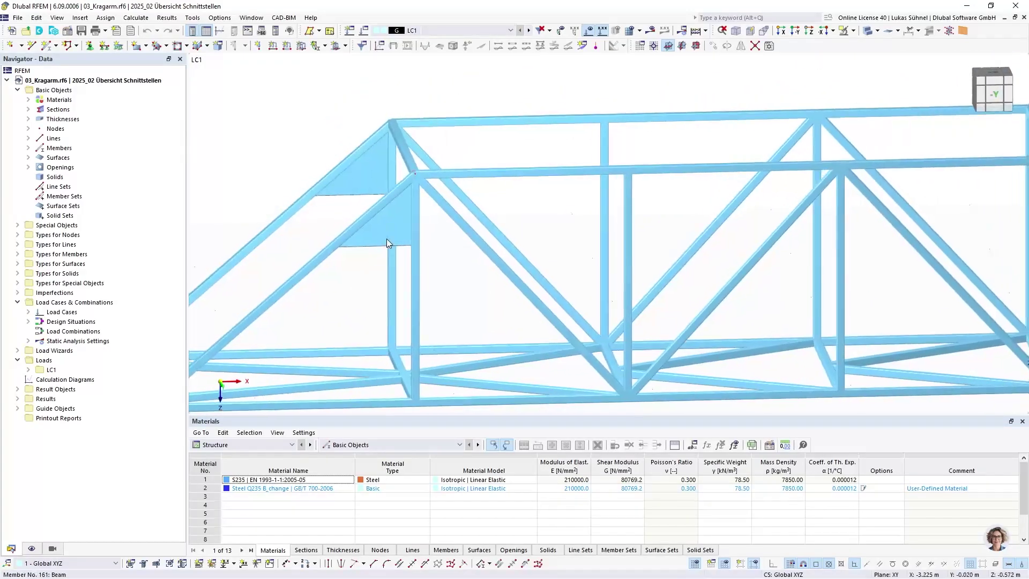
double_click(371, 239)
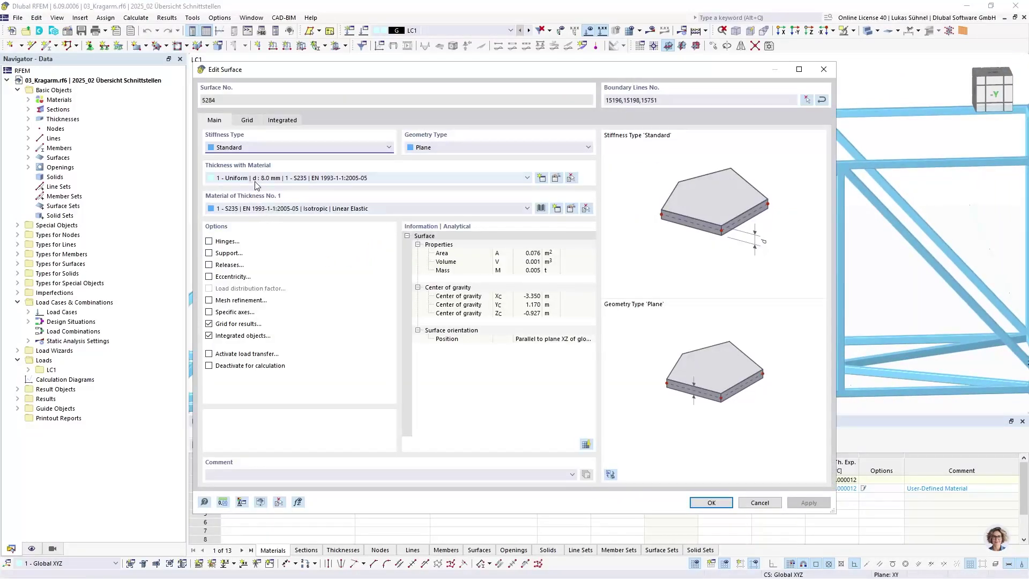
left_click(759, 503)
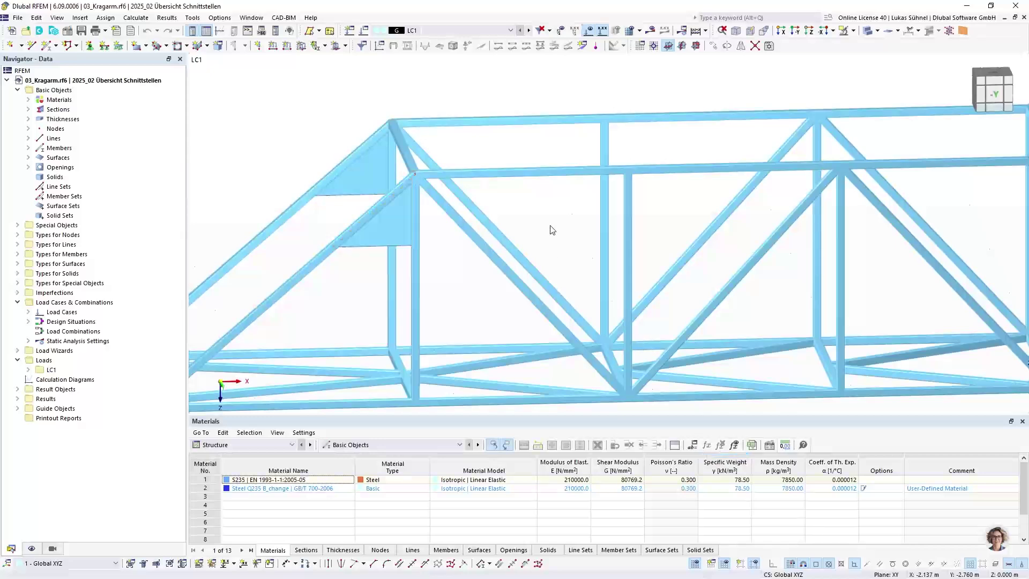
middle_click_drag(394, 236, 416, 214, "ctrl")
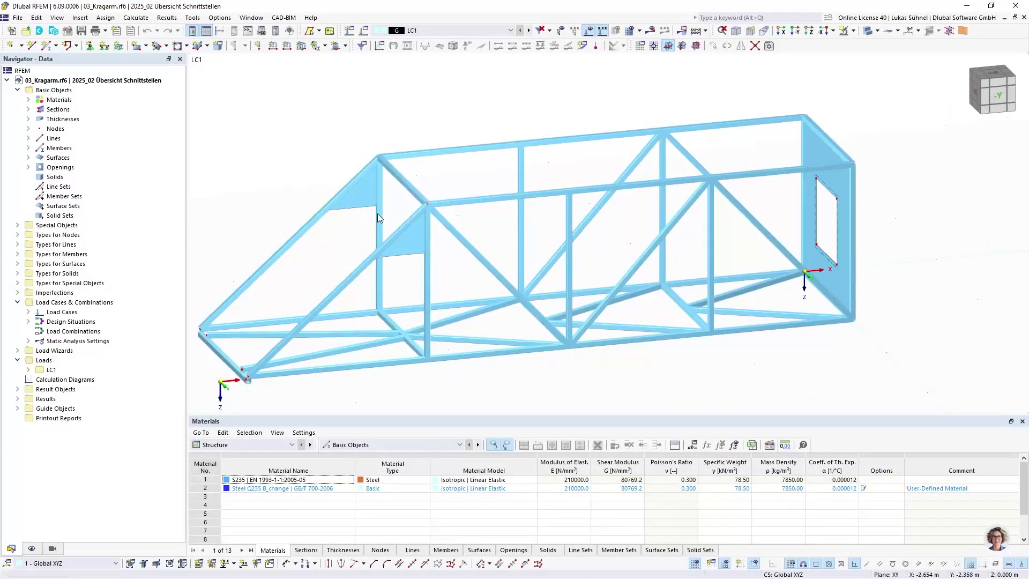
scroll(500, 293, "up", 3)
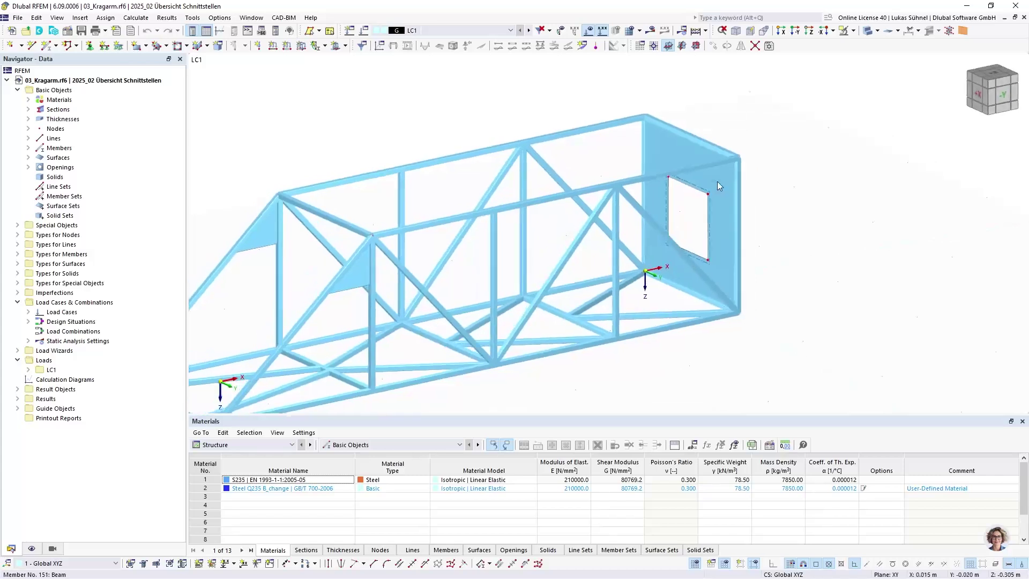
left_click(666, 154)
scroll(732, 329, "down", 5)
middle_click_drag(732, 328, 529, 323, "ctrl")
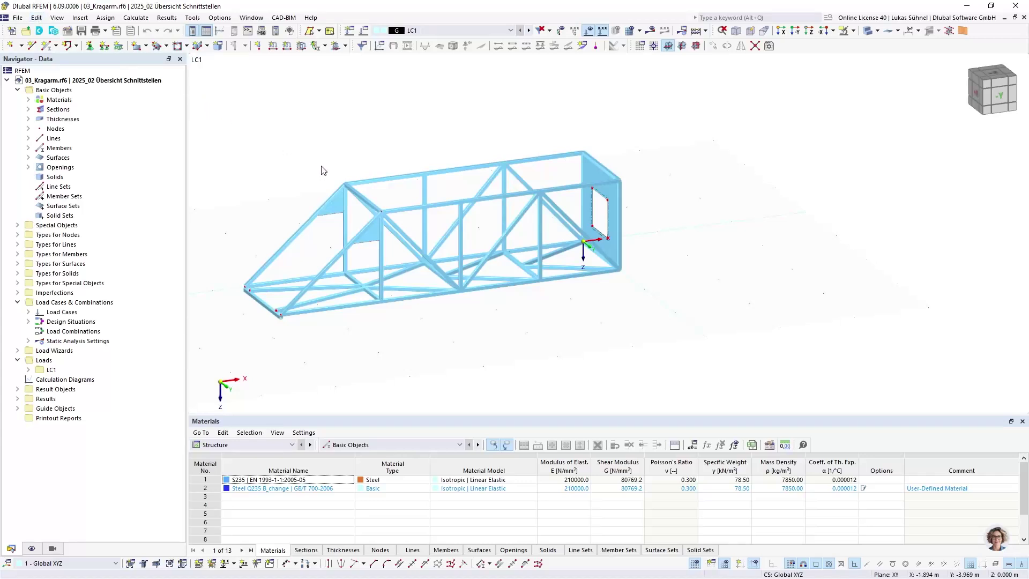
Export the cantilever model in SDNF format as "Cantilever" to the Desktop, including linear members, surfaces and openings with the default settings.
left_click(20, 18)
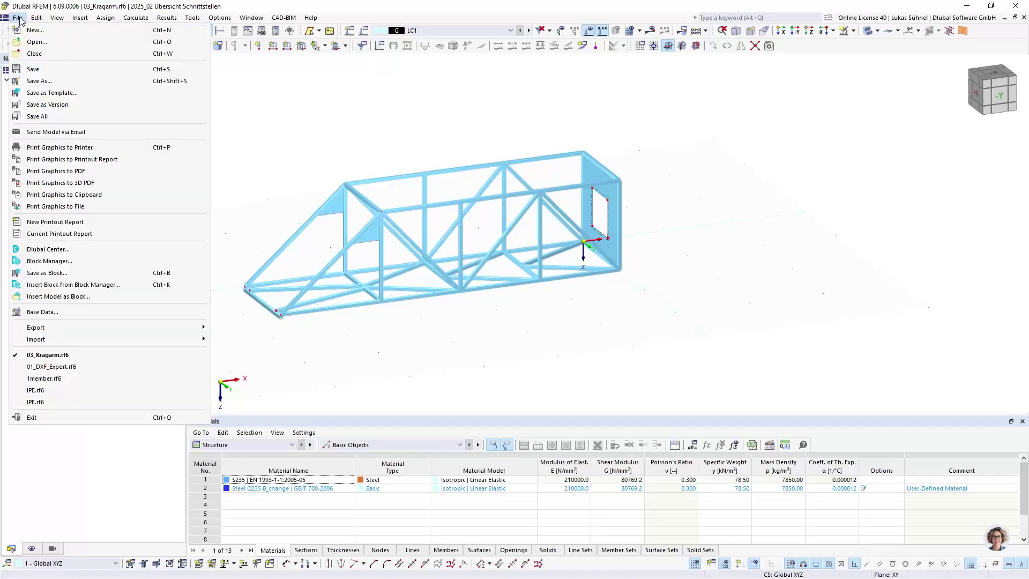
mouse_move(129, 332)
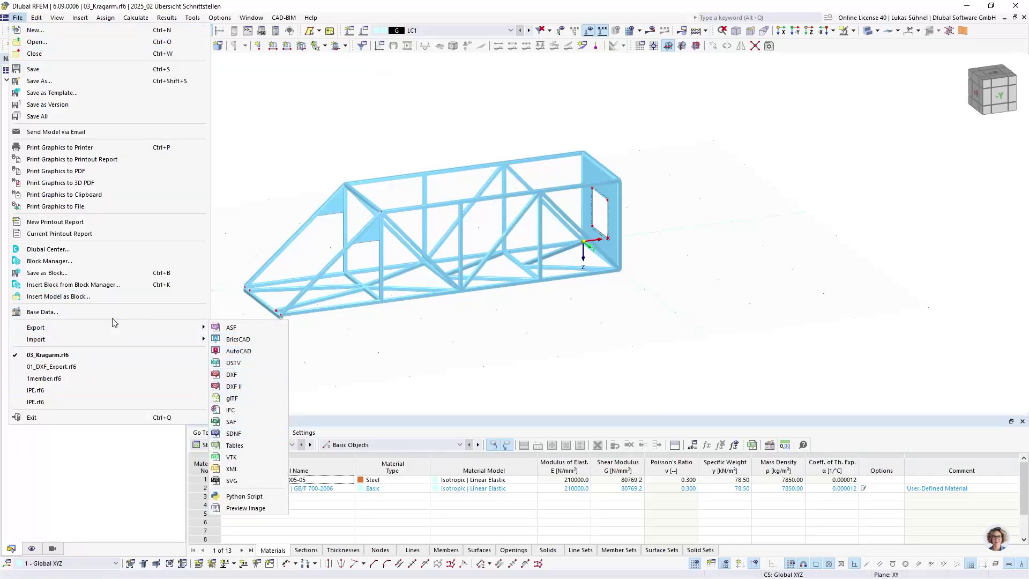
left_click(234, 433)
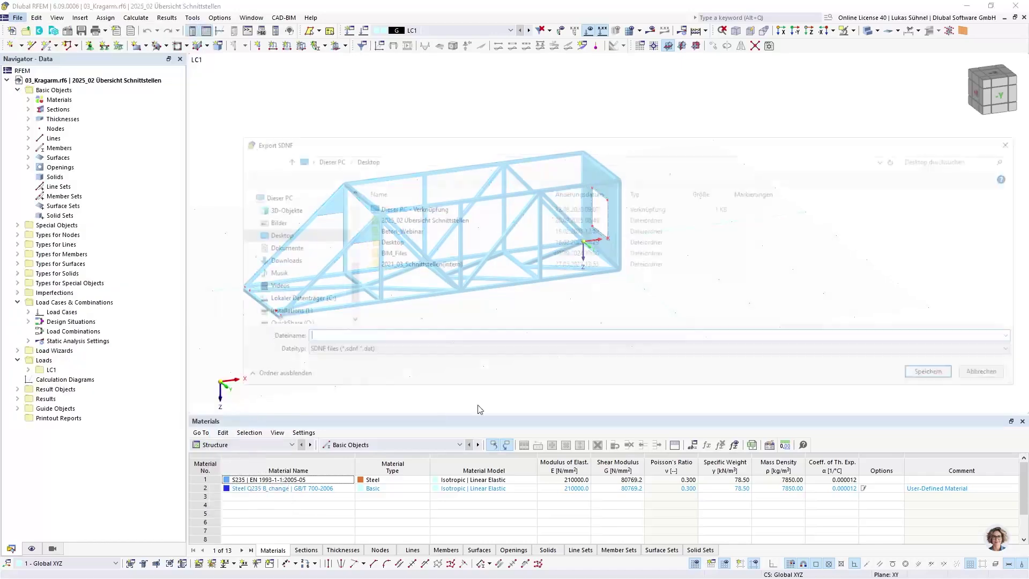
left_click(321, 336)
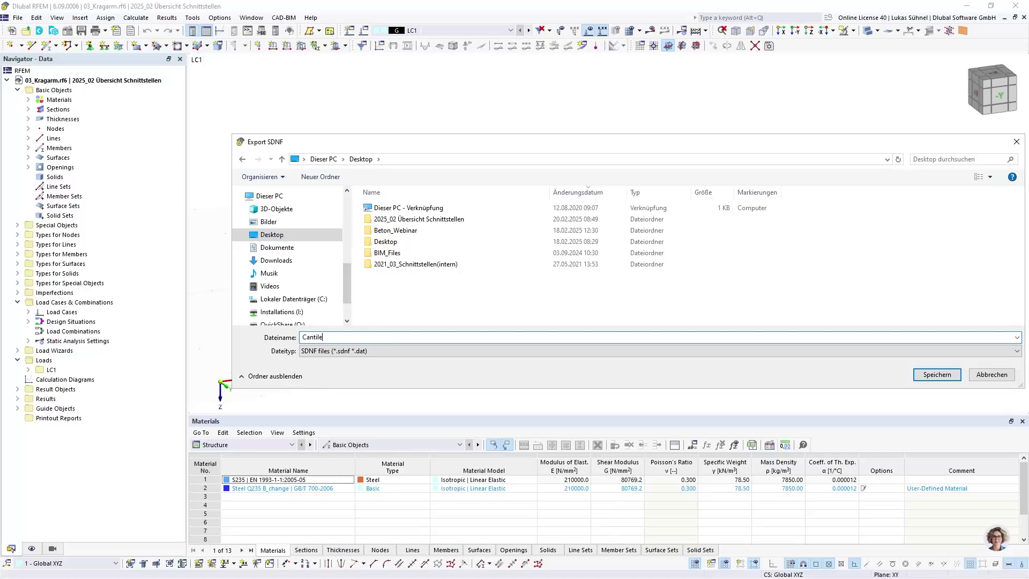
key("Return")
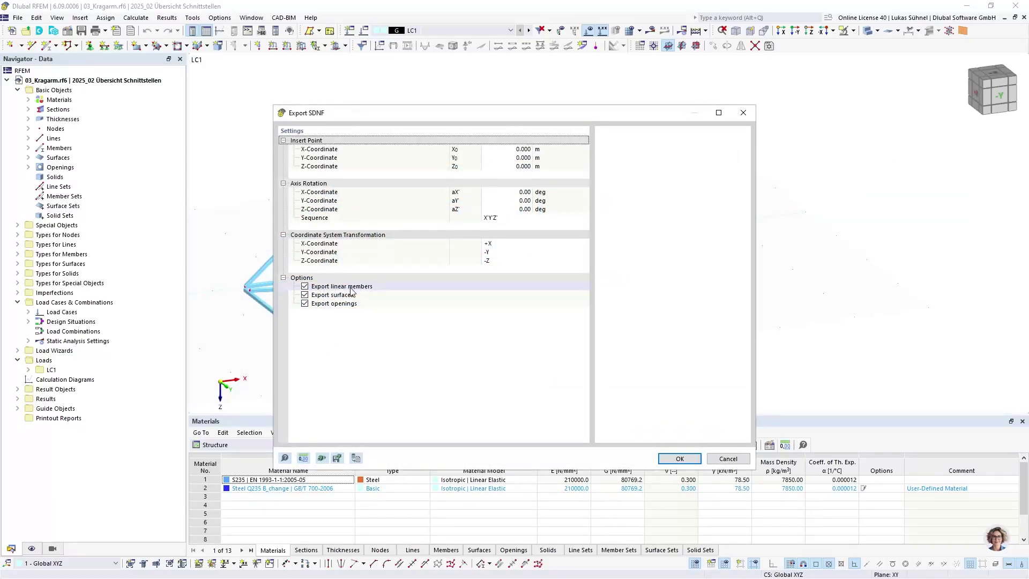
left_click(679, 458)
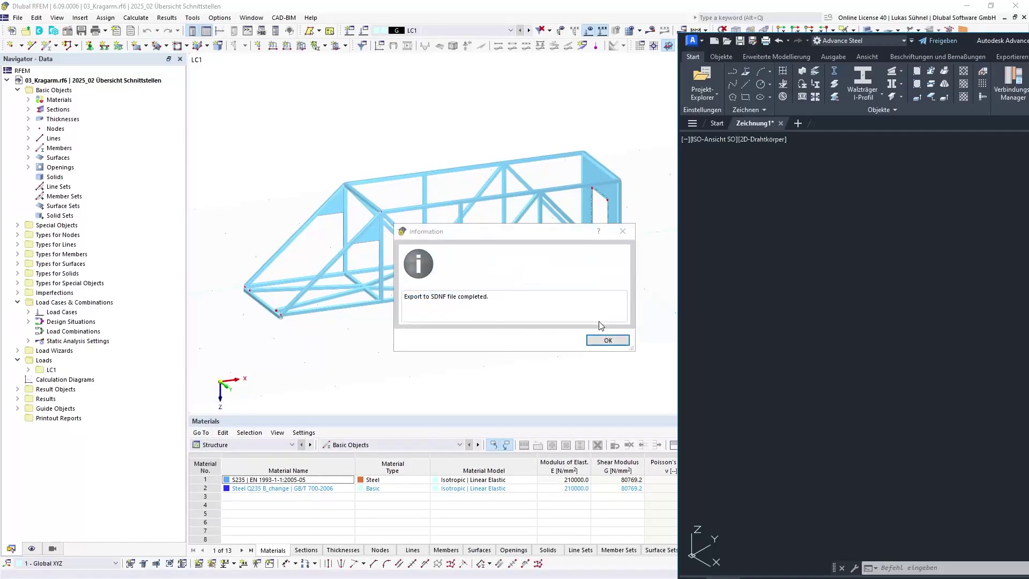
left_click(604, 338)
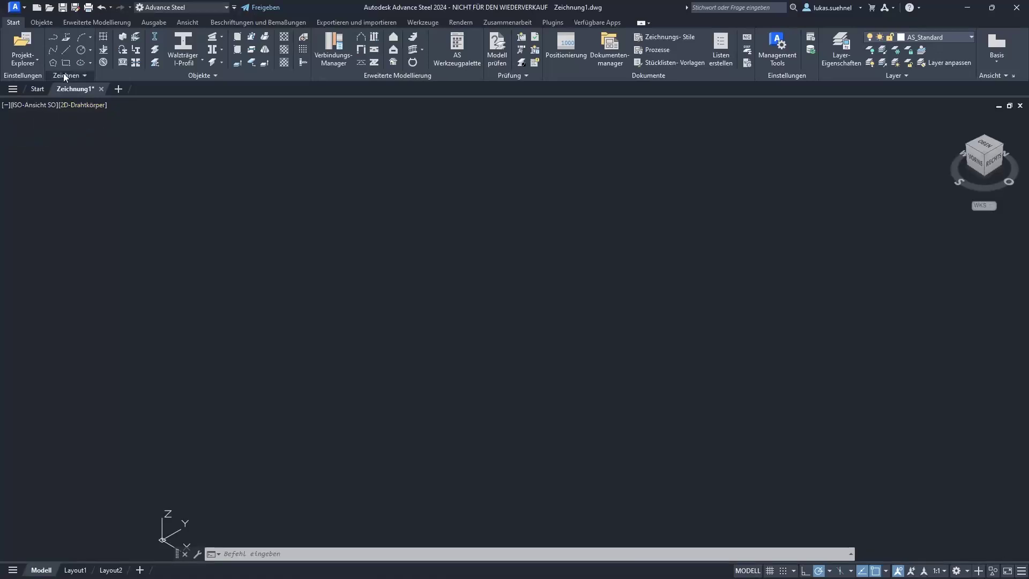
left_click(25, 9)
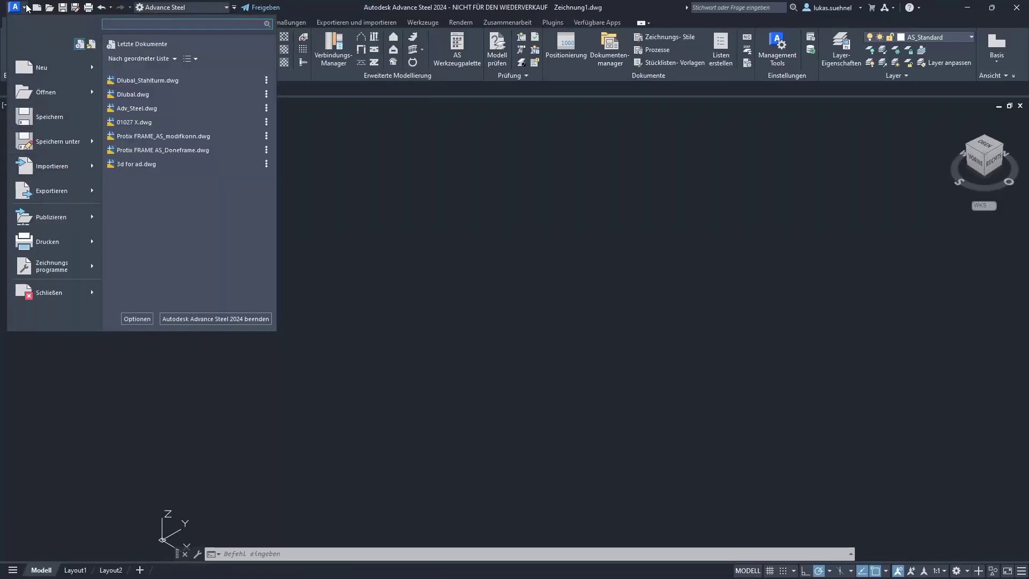
mouse_move(62, 167)
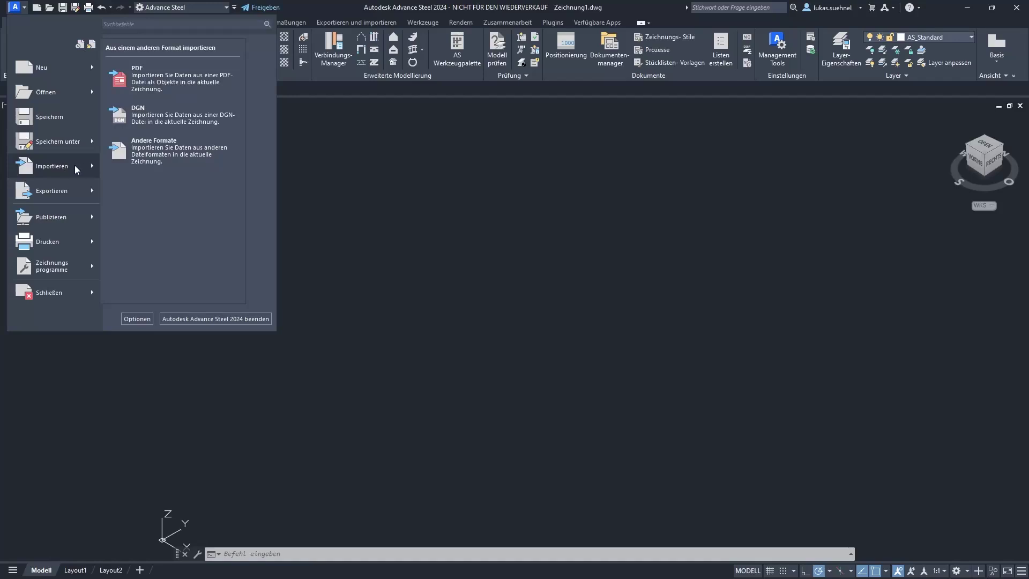
left_click(445, 263)
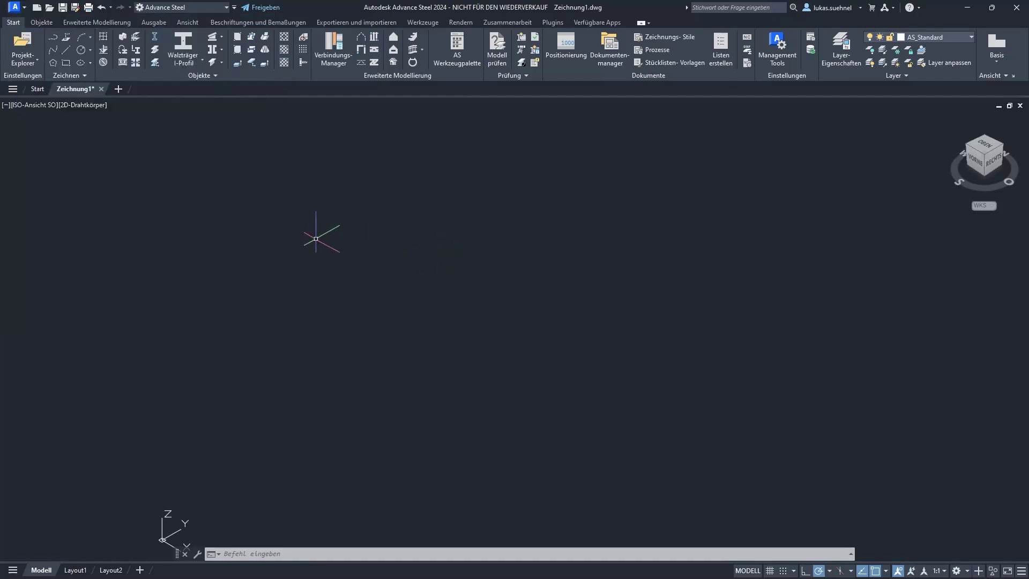
In Advance Steel, import Cantilever.sdnf from the Desktop with Advance Steel as the application and specify its insertion point.
left_click(327, 22)
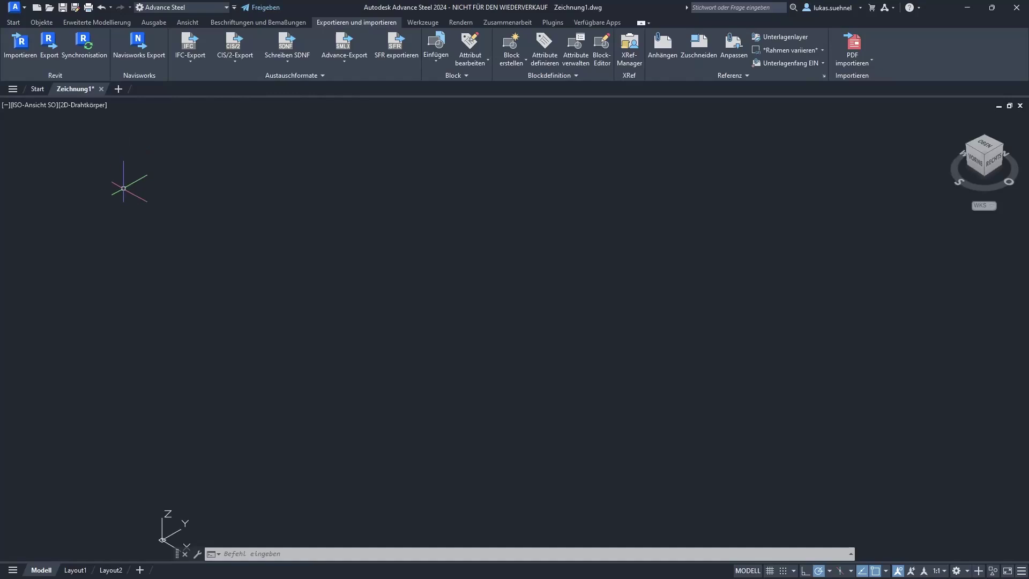
left_click(311, 77)
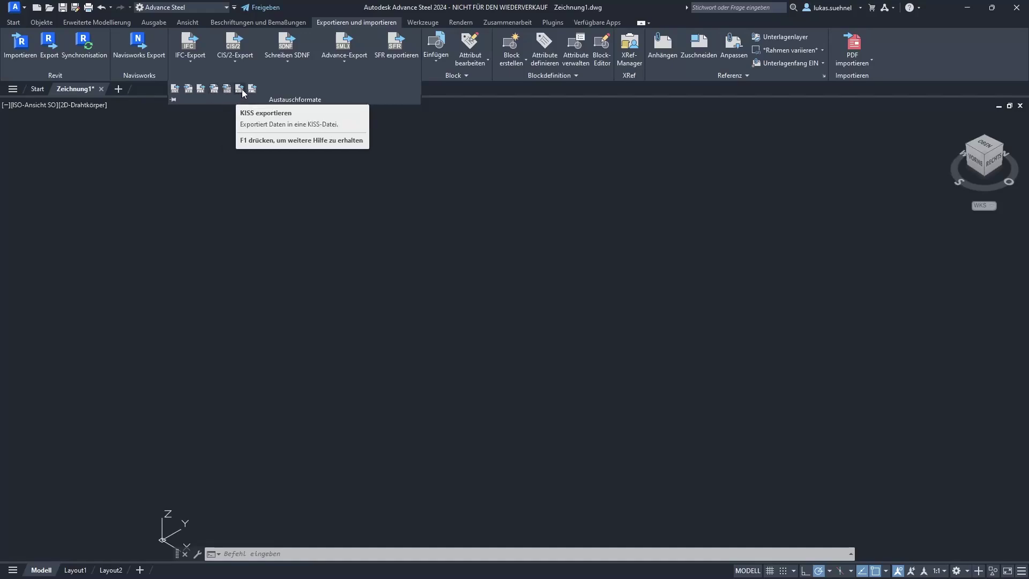
left_click(290, 165)
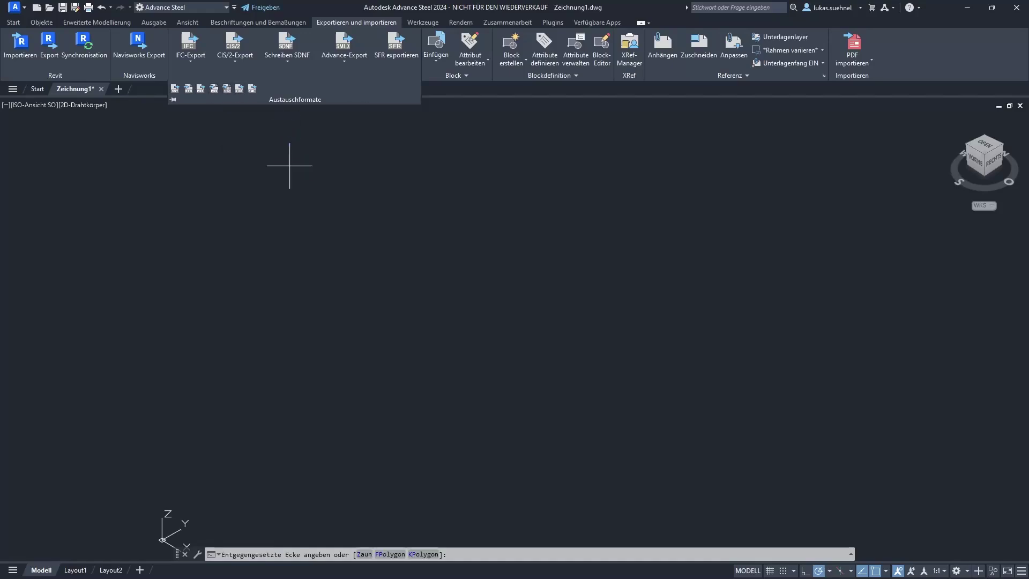
left_click(289, 62)
left_click(289, 106)
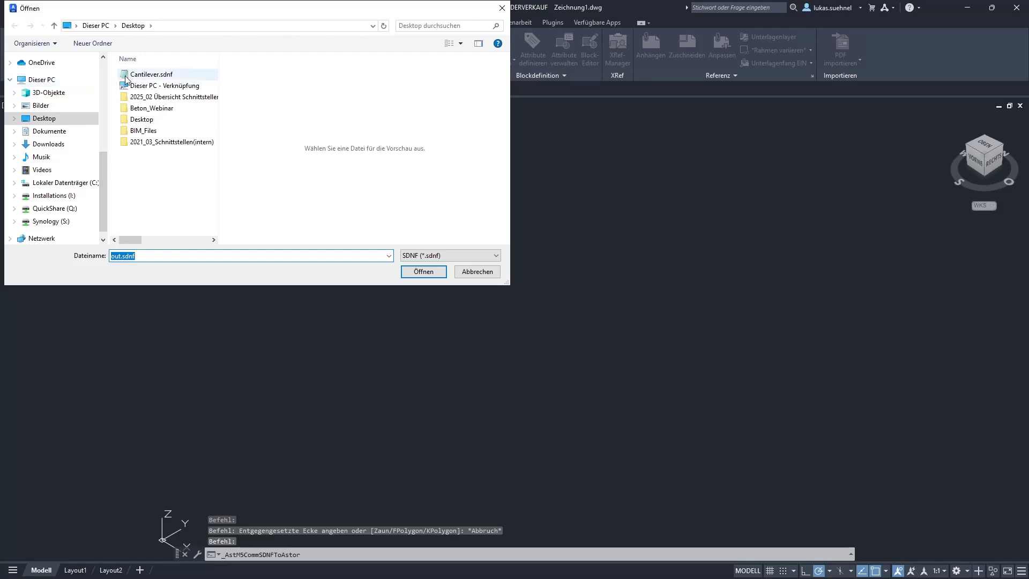
left_click(151, 74)
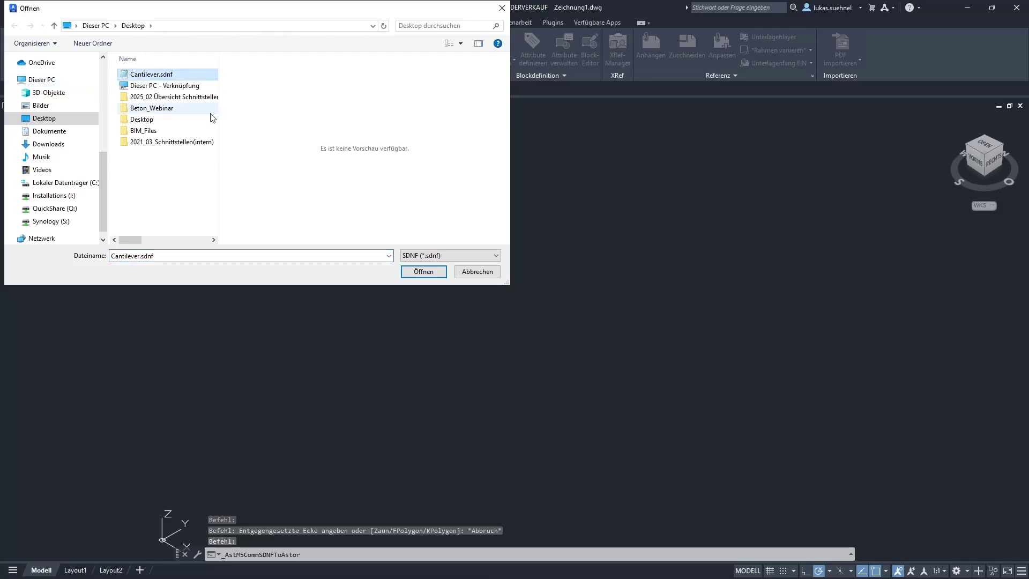
left_click(428, 274)
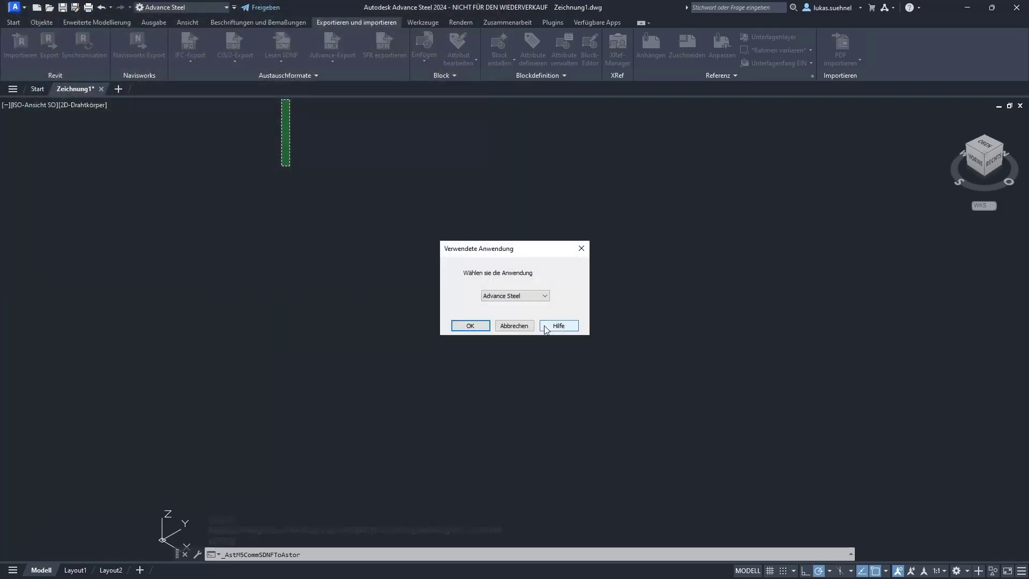
left_click(471, 325)
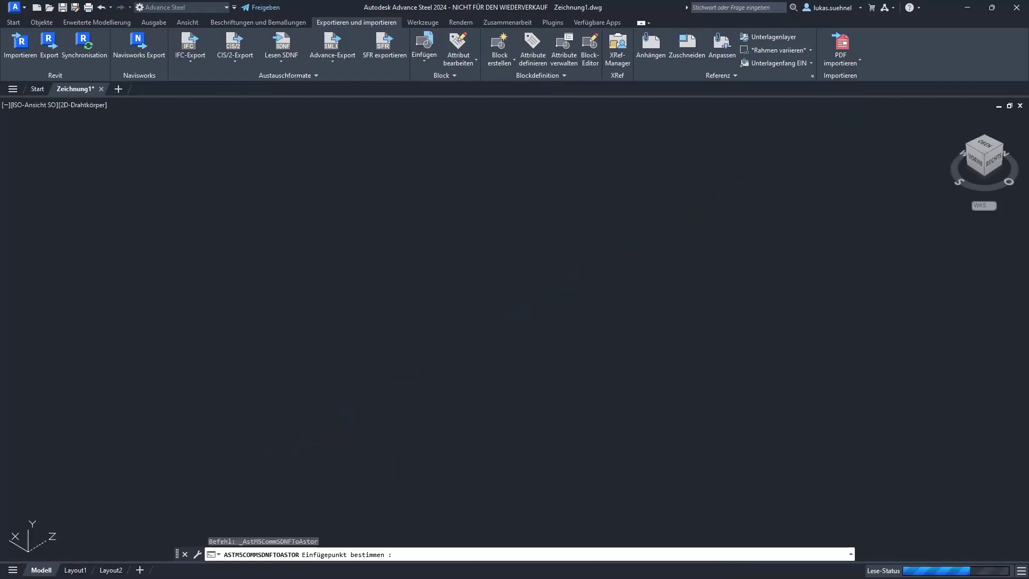
left_click(213, 457)
Examine the imported cantilever truss from the front in Advance Steel, including its gusset plates and the end plate's opening.
scroll(383, 343, "down", 3)
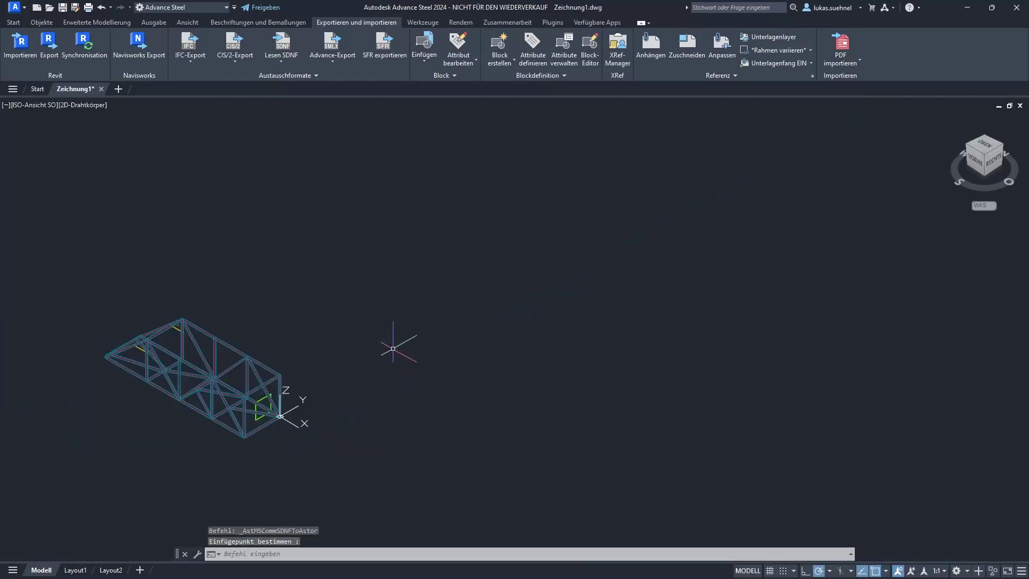
middle_click_drag(76, 400, 300, 370)
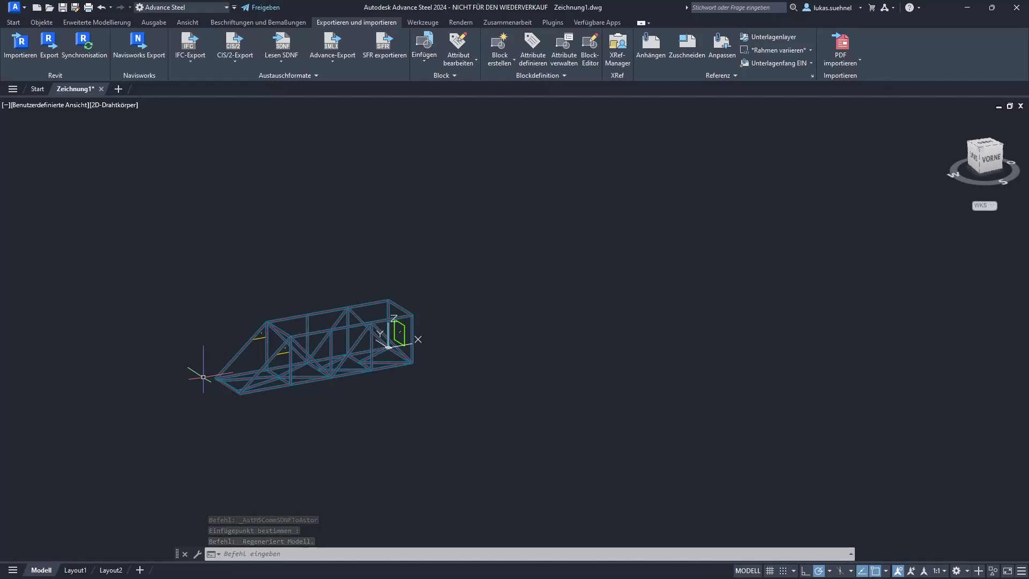
scroll(203, 377, "up", 2)
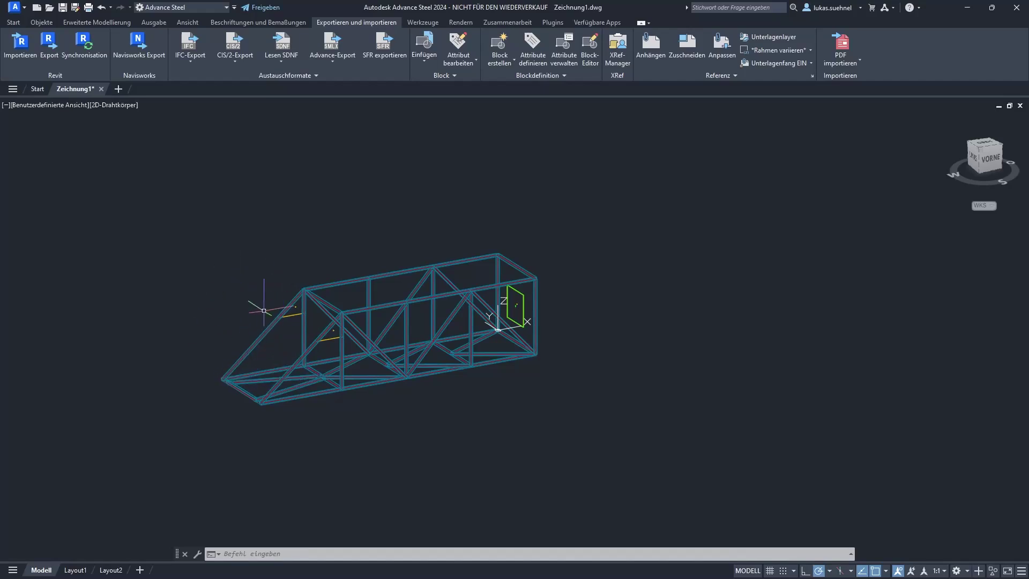
scroll(247, 353, "up", 2)
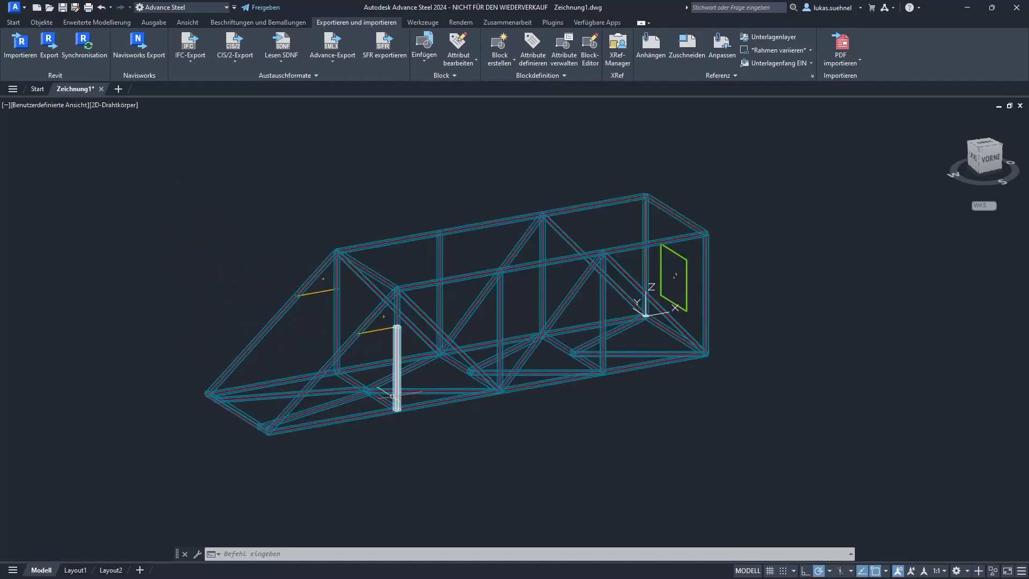
Set the viewport's visual style to Schattiert for the truss model.
left_click(129, 107)
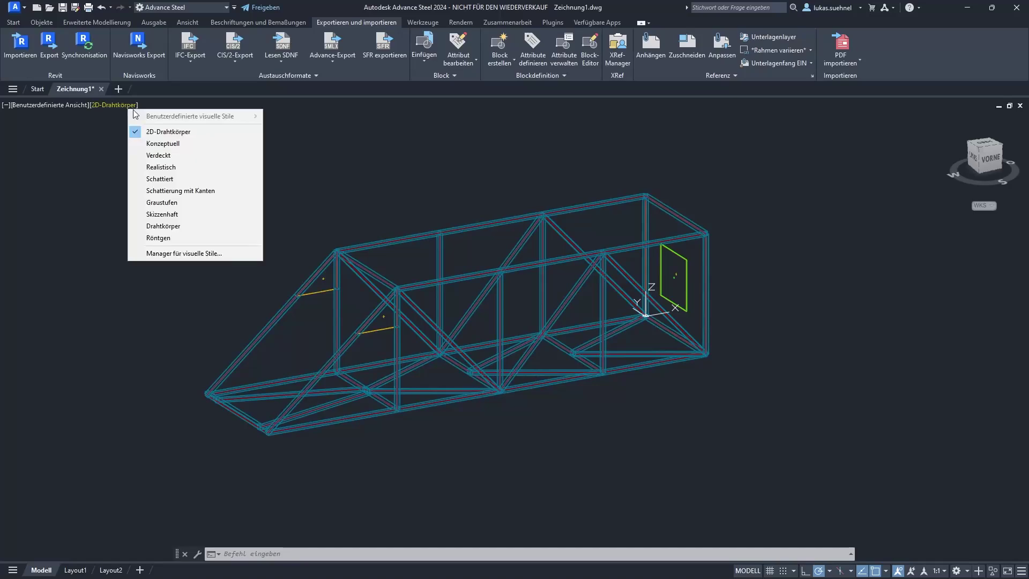
left_click(224, 184)
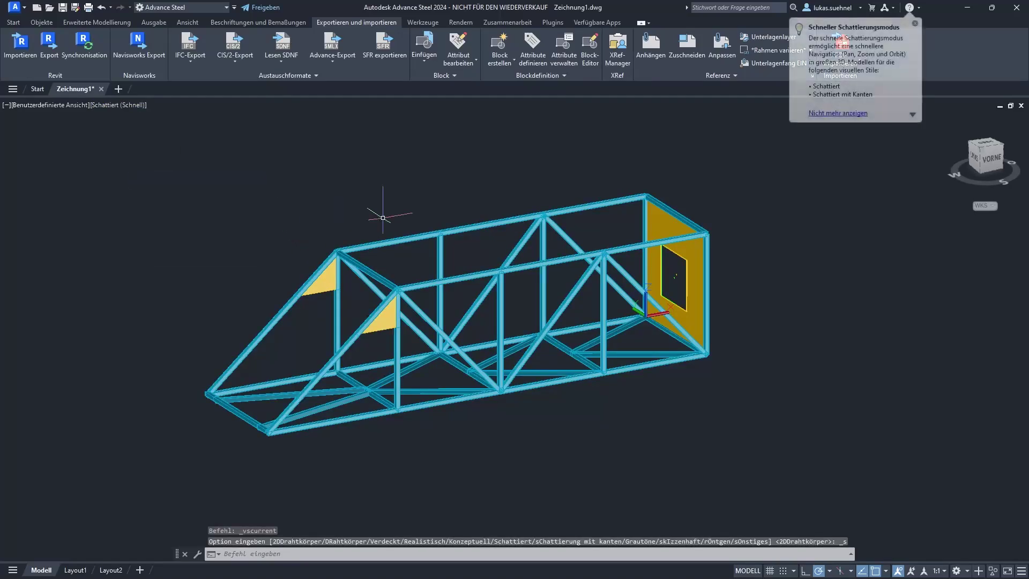
mouse_move(623, 455)
middle_mouse_down("shift")
mouse_move(624, 475)
mouse_move(571, 459)
mouse_move(600, 457)
middle_mouse_up("shift")
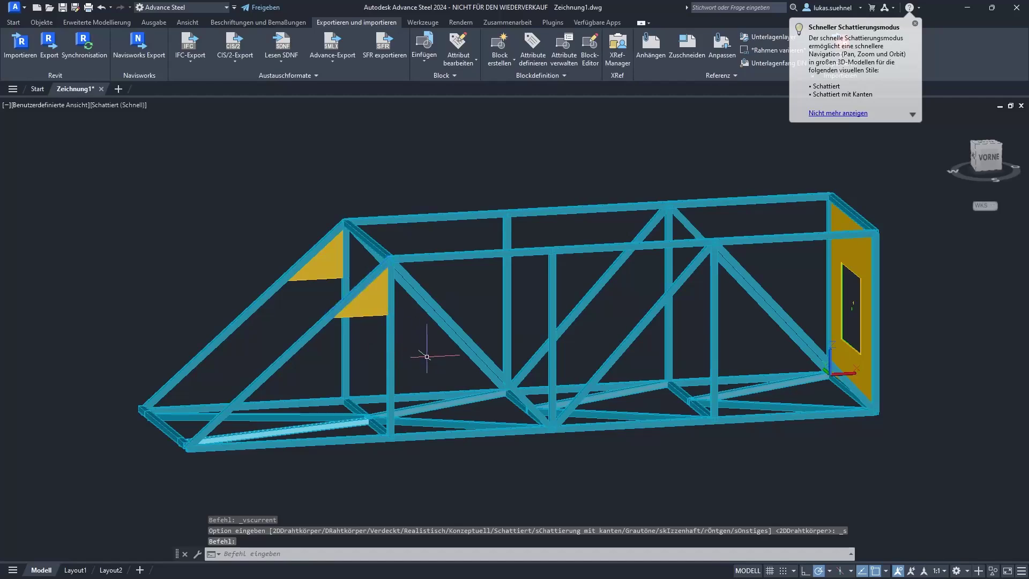
mouse_move(420, 356)
middle_mouse_down("shift")
mouse_move(436, 362)
mouse_move(434, 385)
mouse_move(436, 363)
mouse_move(426, 360)
middle_mouse_up("shift")
Check the properties of the front triangular plate and the profile of the adjoining front upper chord beam.
scroll(344, 346, "up", 3)
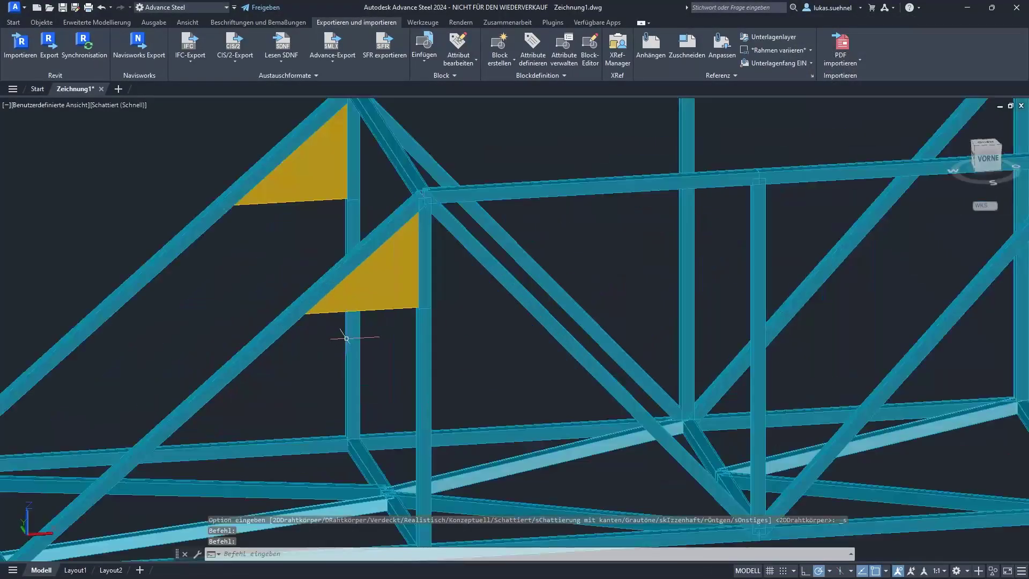
scroll(343, 340, "up", 2)
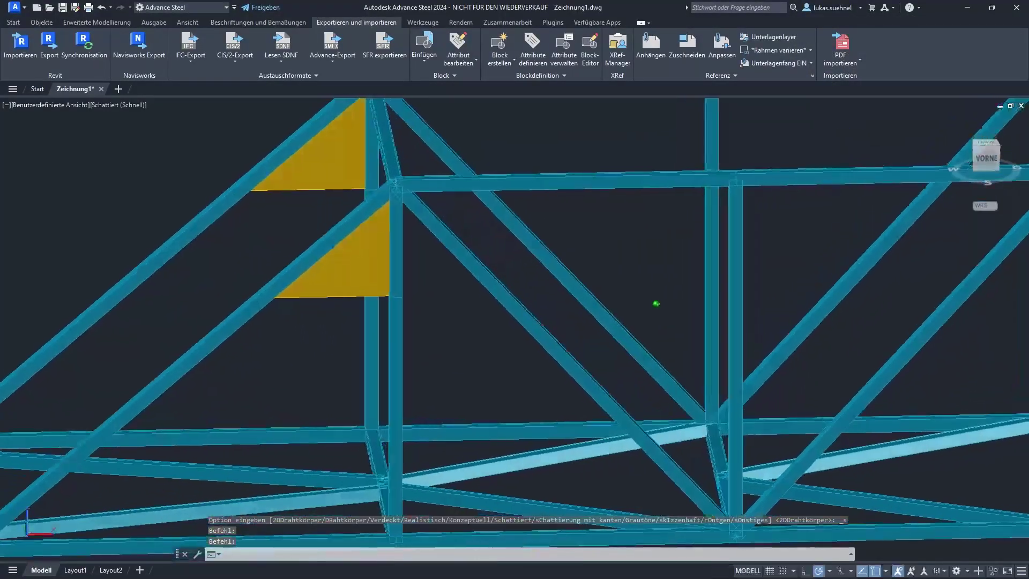
double_click(343, 281)
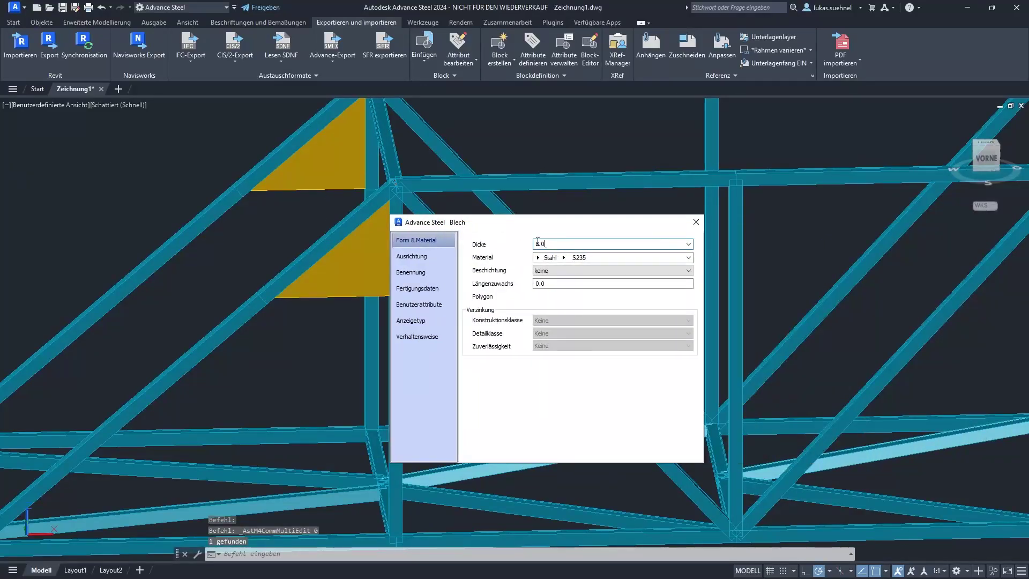
left_click(696, 222)
left_click(477, 178)
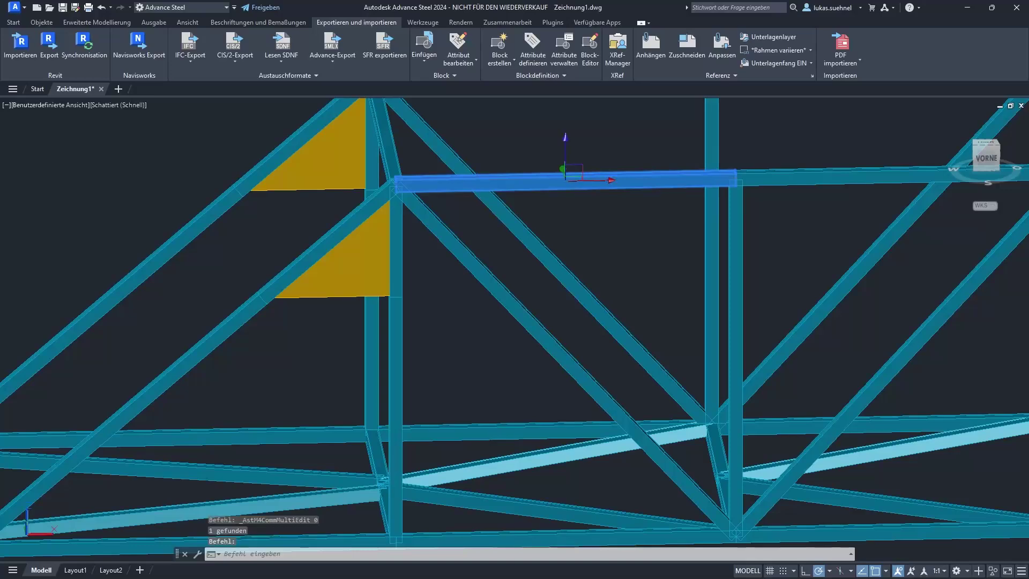
double_click(477, 178)
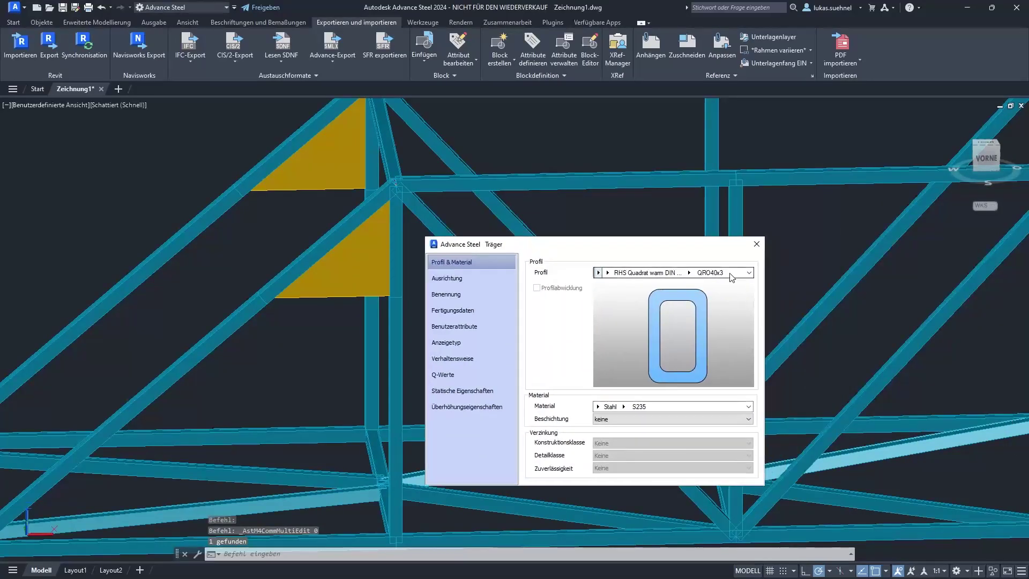
left_click(756, 244)
Open the connection vault palette and place it beside the truss model.
scroll(552, 239, "down", 4)
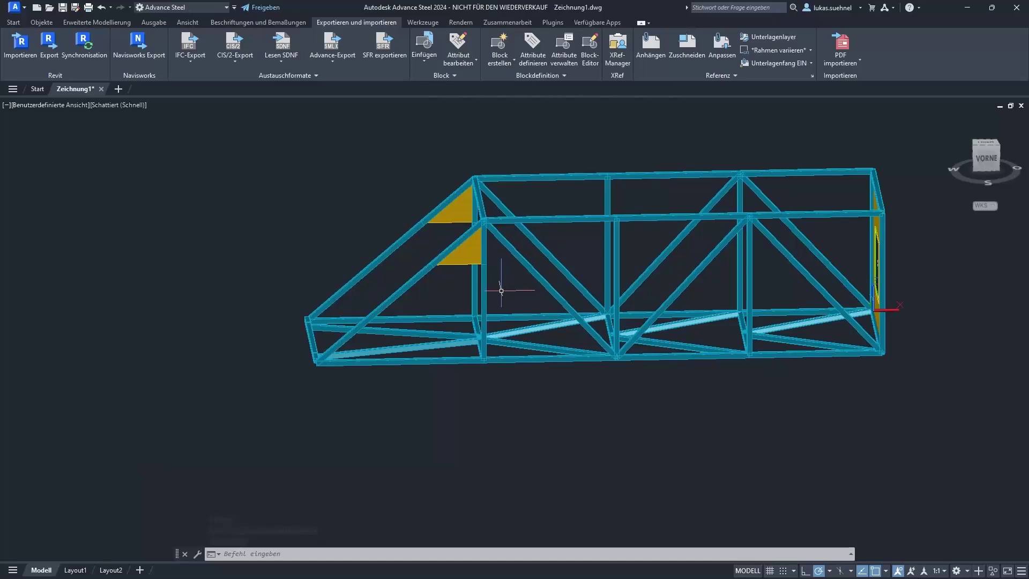
middle_click_drag(280, 241, 322, 230, "shift")
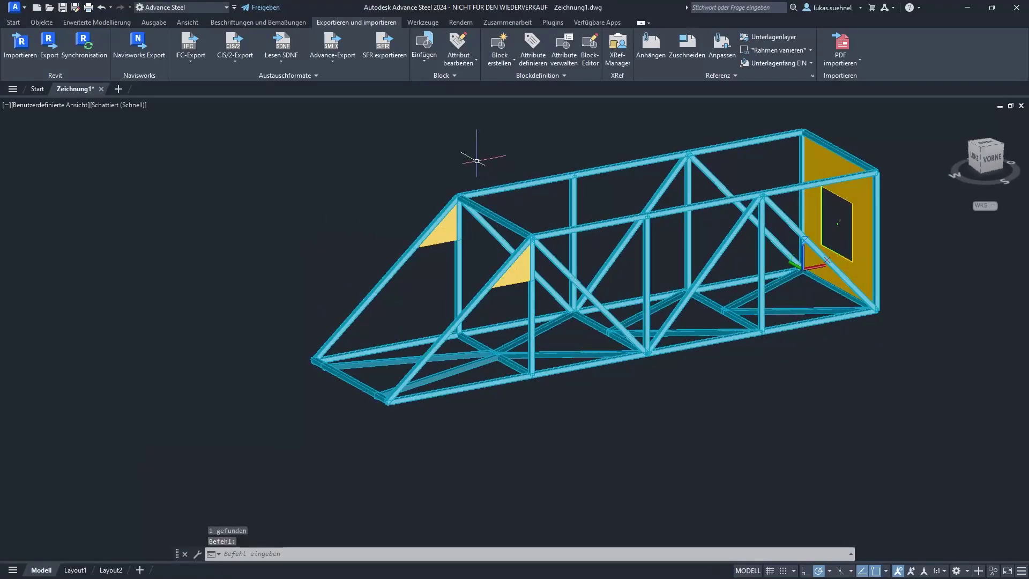
middle_click_drag(476, 160, 361, 172)
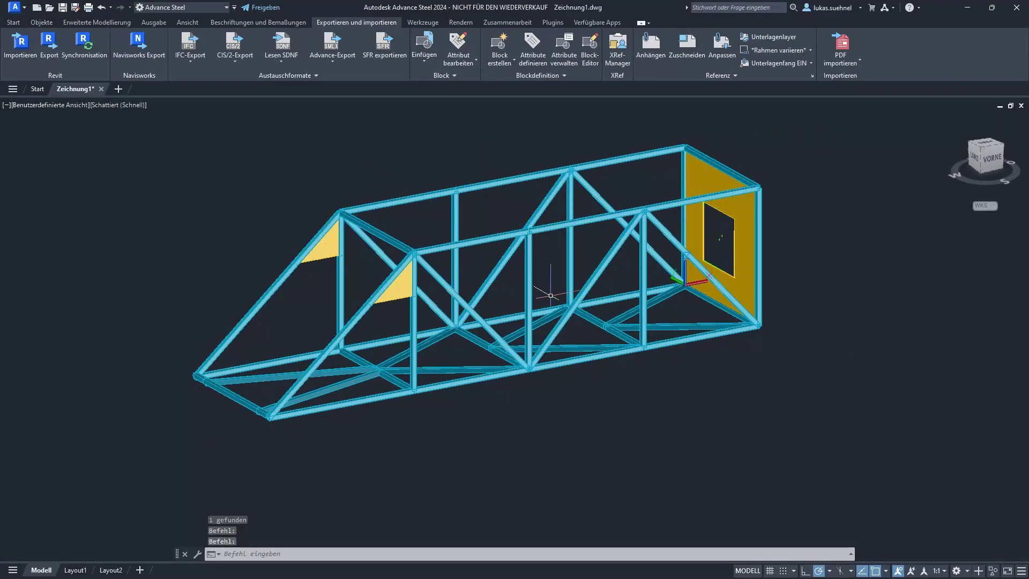
middle_click_drag(550, 274, 574, 306, "shift")
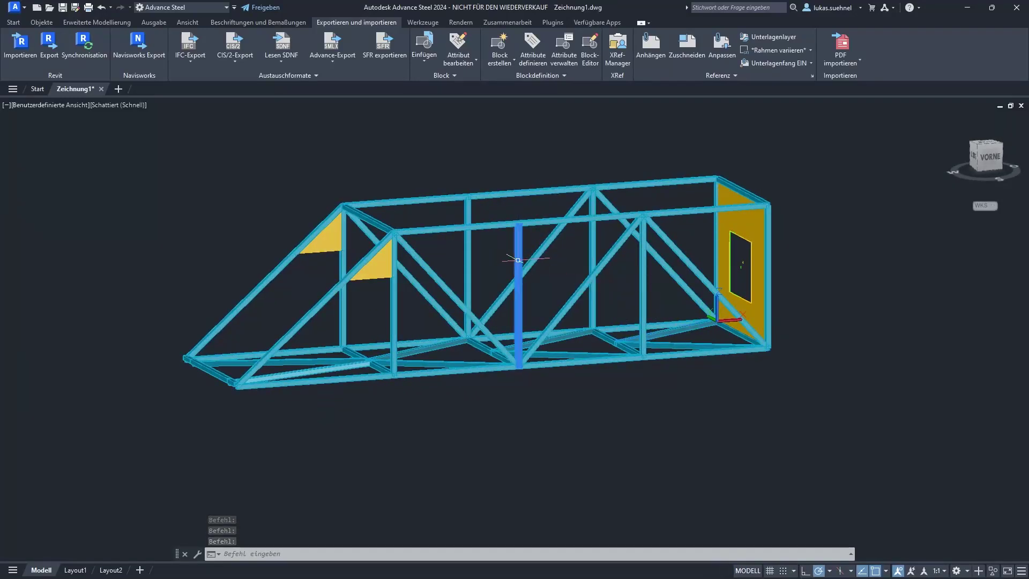
left_click(96, 22)
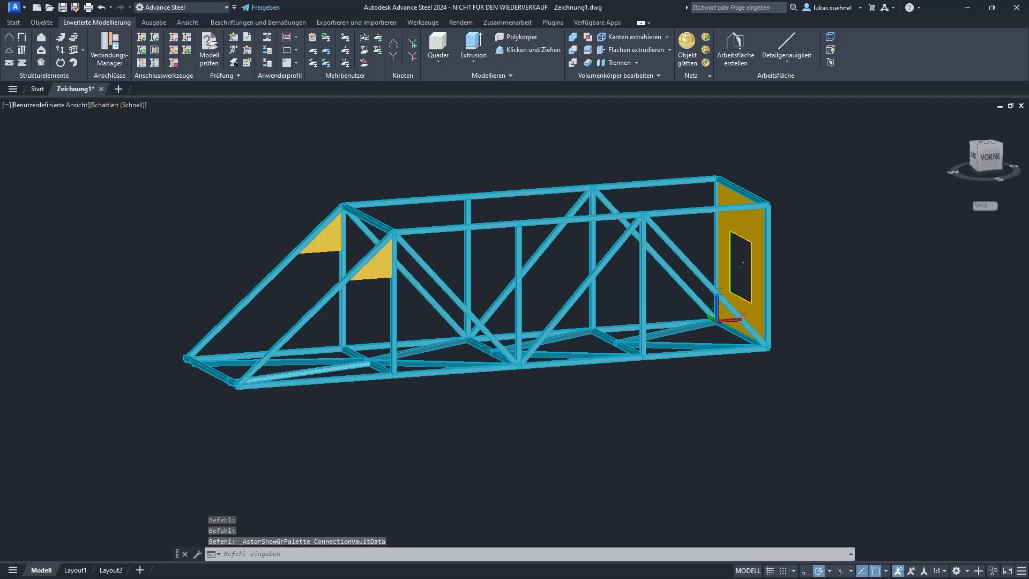
left_click_drag(918, 181, 62, 152)
key("Escape")
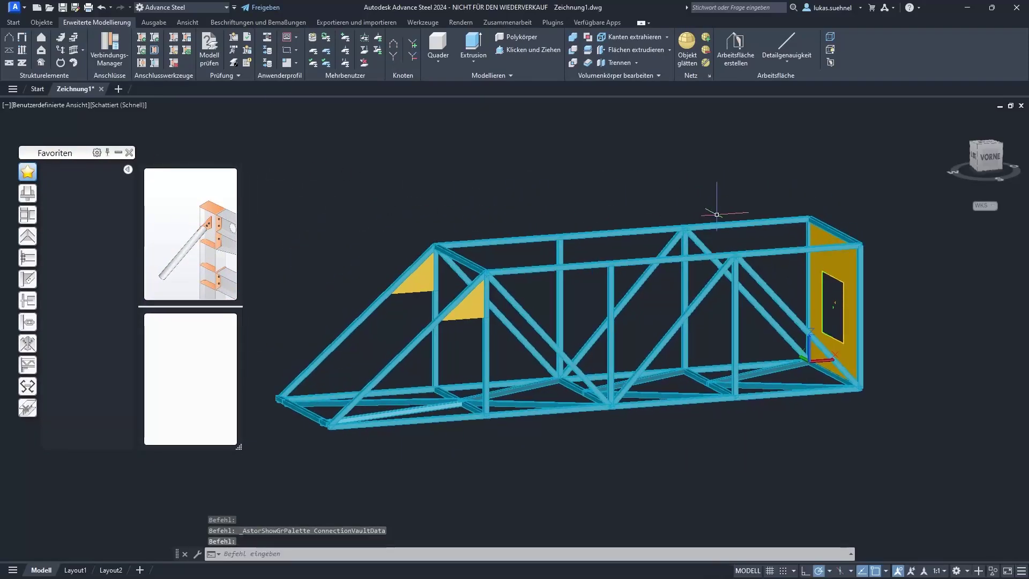
Create a Knotenblech an 3 Diagonalen connection at the rear upper chord node, joining the chord, both diagonals and the vertical post.
scroll(547, 224, "up", 5)
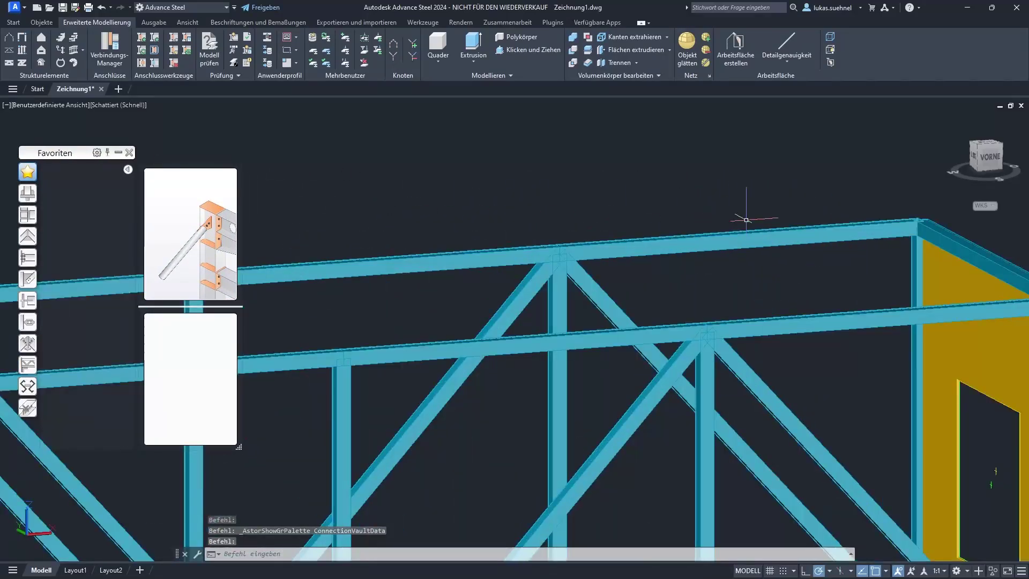
left_click(510, 260)
left_click(27, 283)
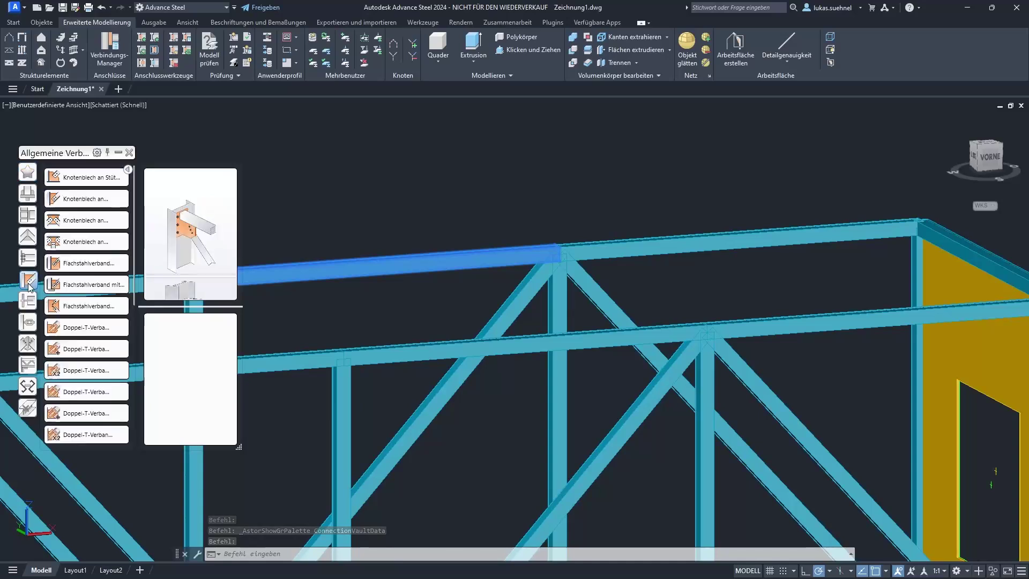
mouse_move(81, 244)
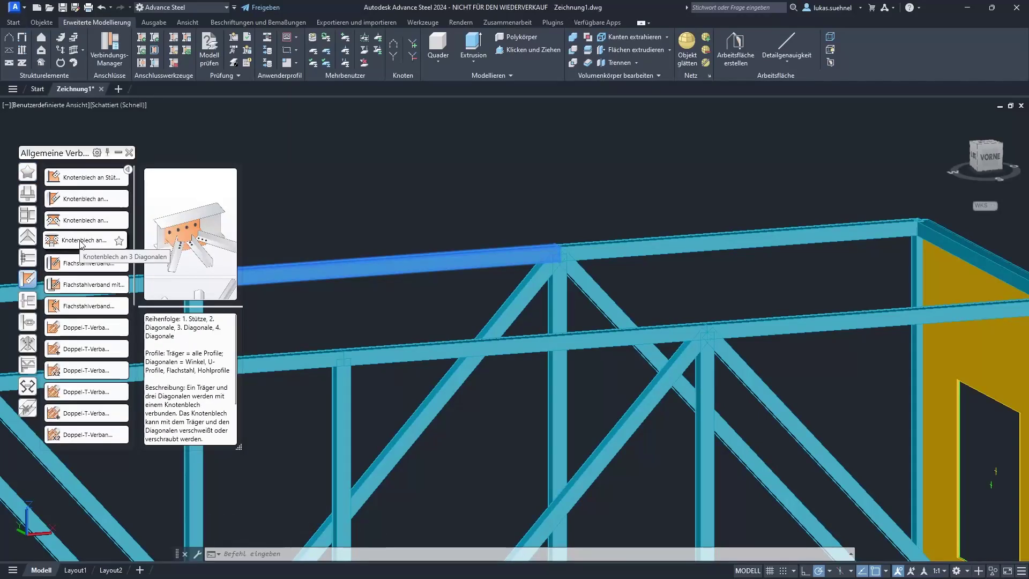
left_click(80, 241)
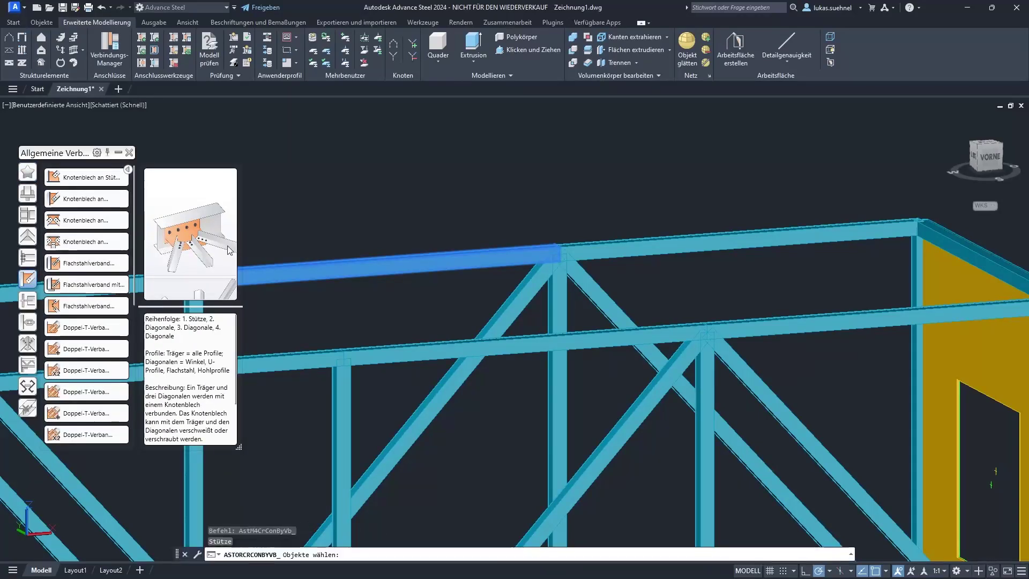
left_click(497, 261)
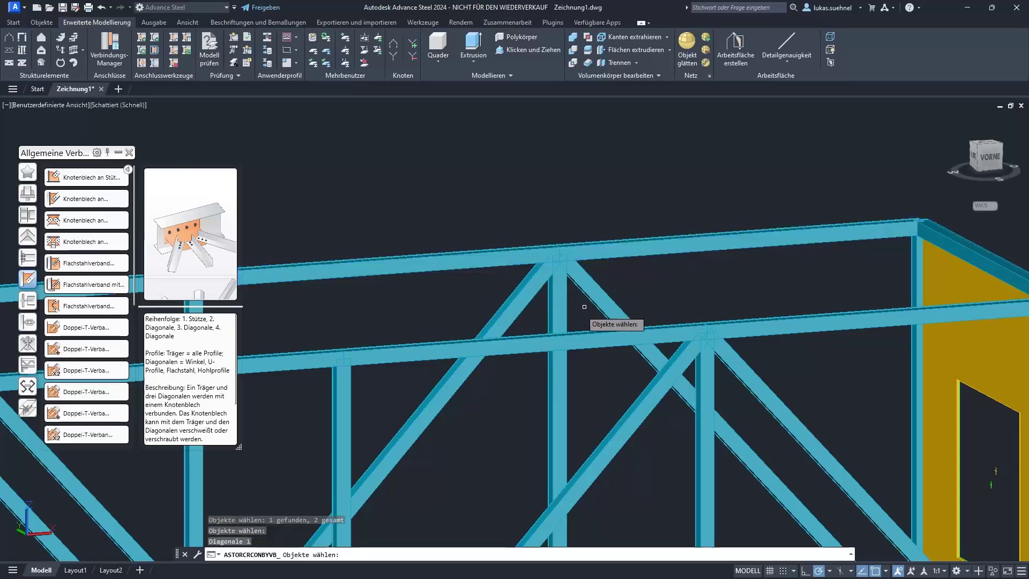
left_click(528, 308)
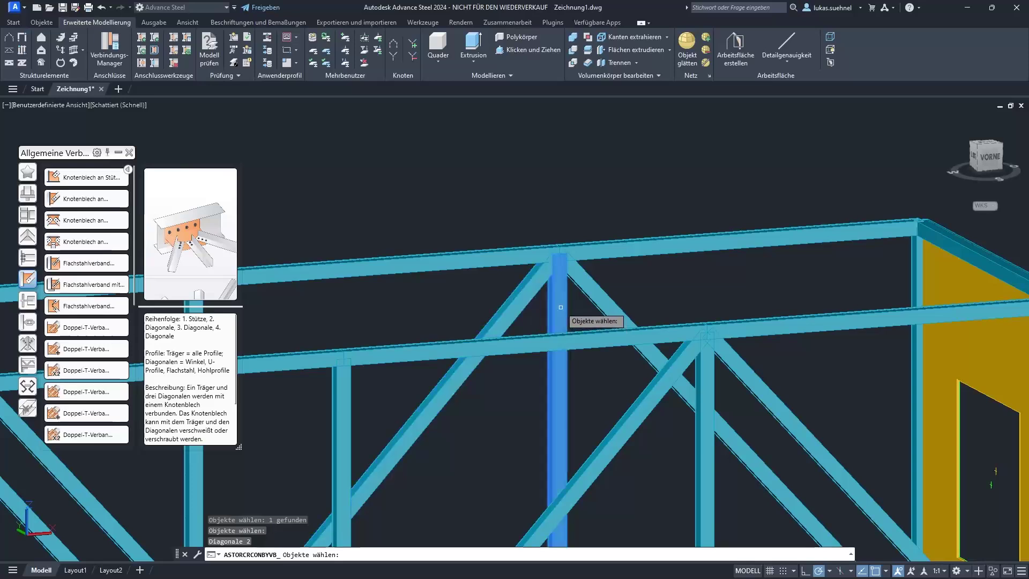
left_click(560, 307)
left_click(613, 316)
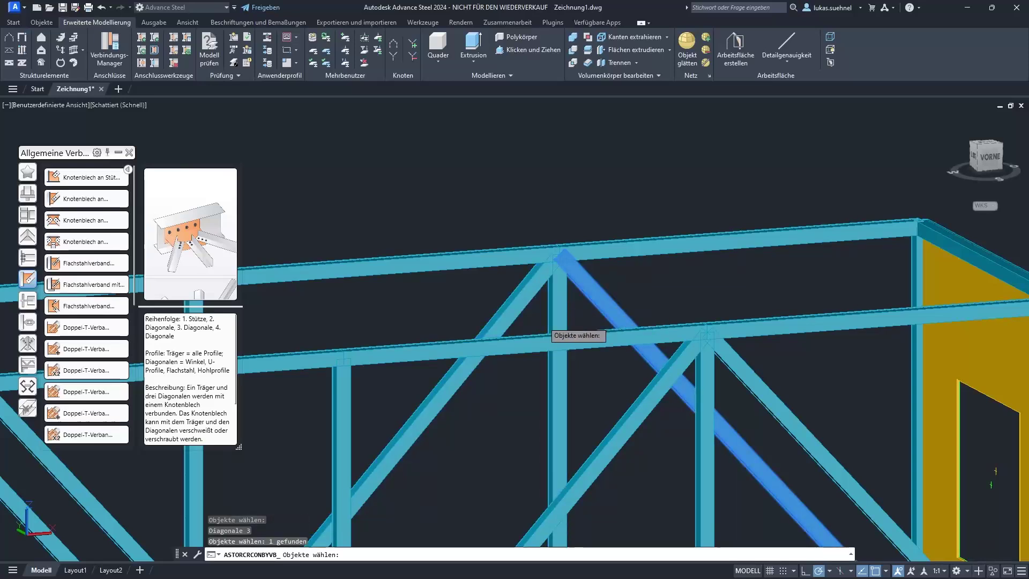
key("Return")
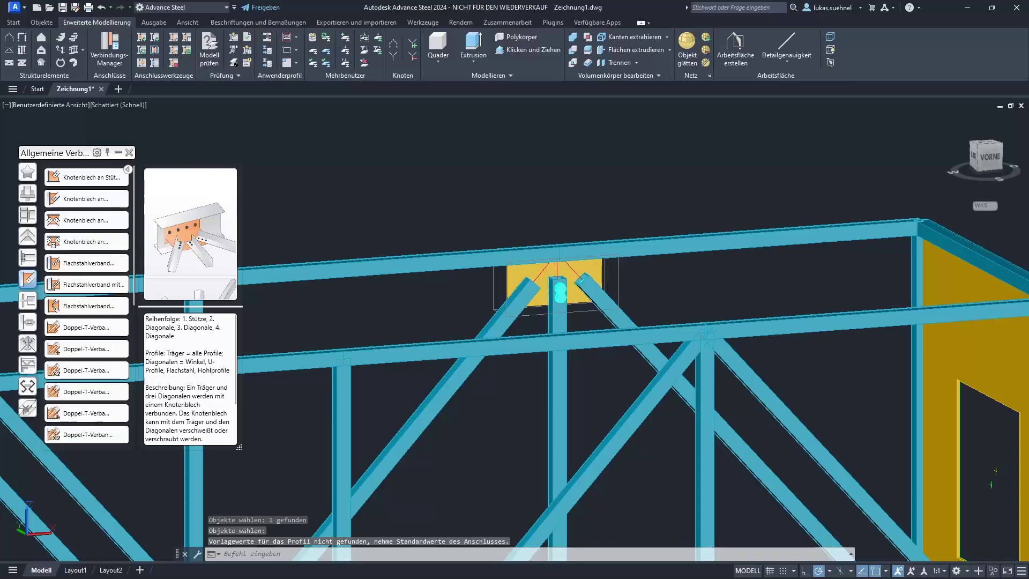
Set the bolt diameter of the new gusset plate connection to 12.00 mm in its properties.
middle_click_drag(508, 255, 263, 252, "shift")
double_click(536, 257)
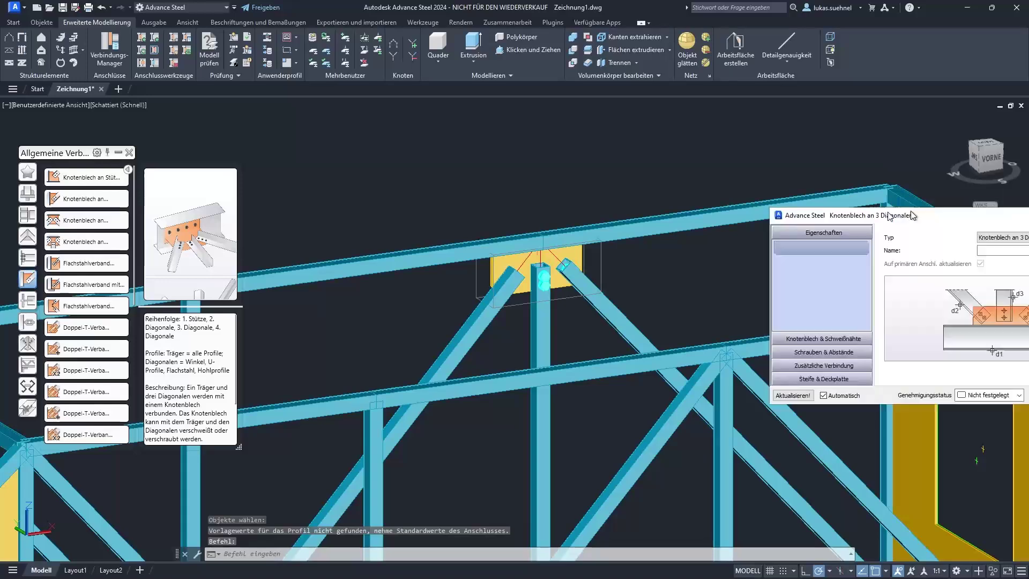
left_click_drag(910, 210, 157, 142)
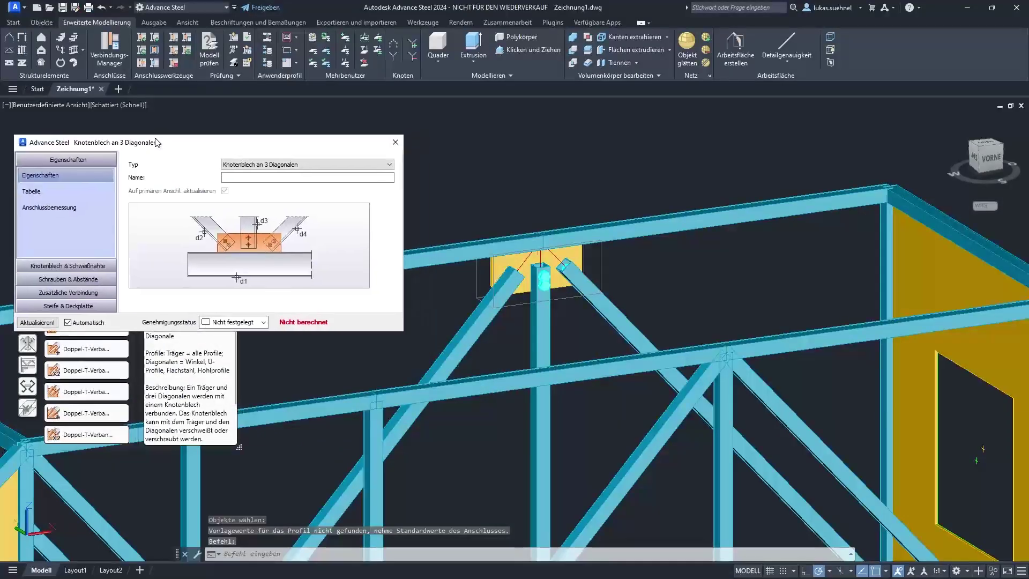
left_click(62, 267)
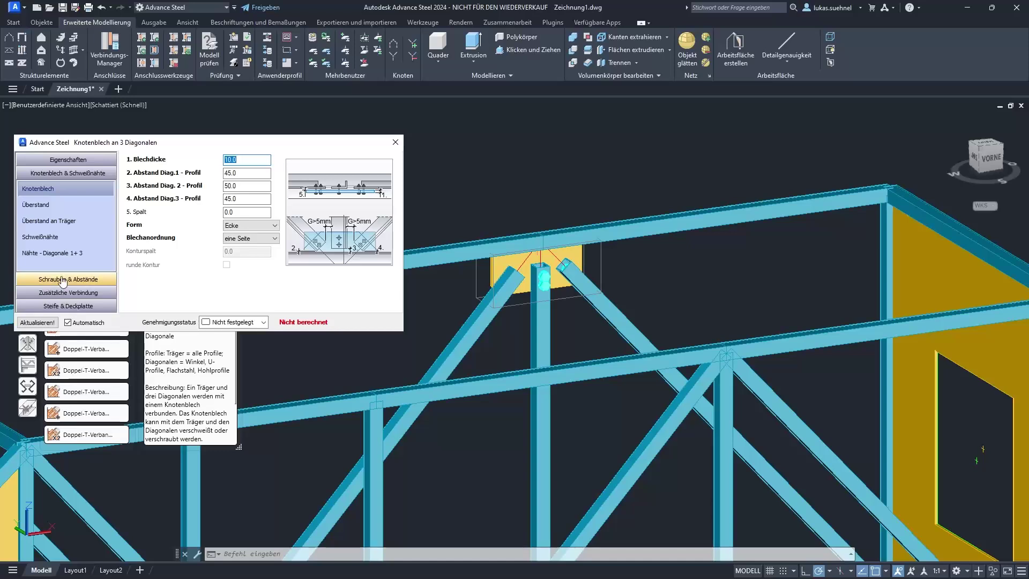
left_click(67, 160)
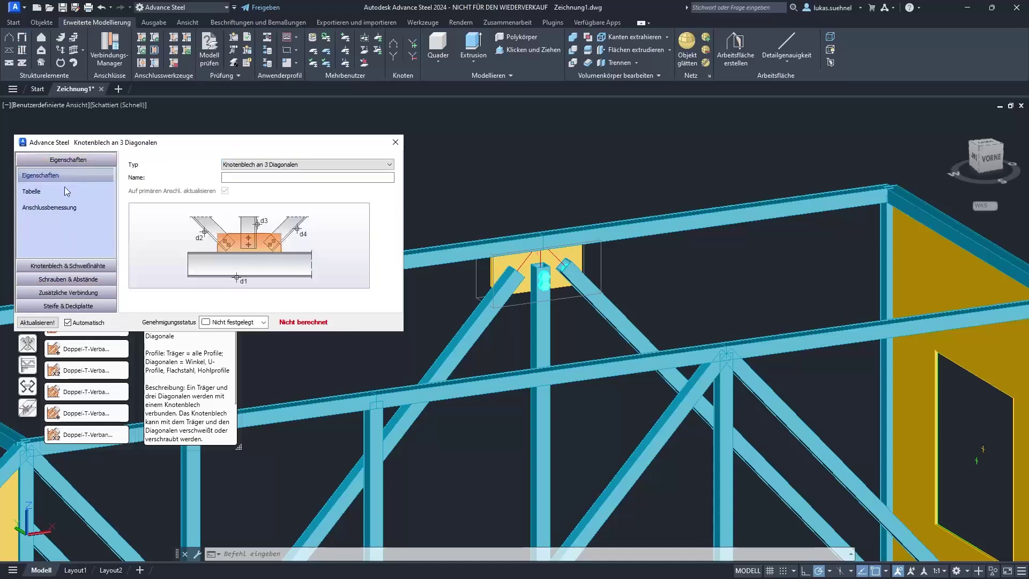
left_click(77, 278)
left_click(275, 160)
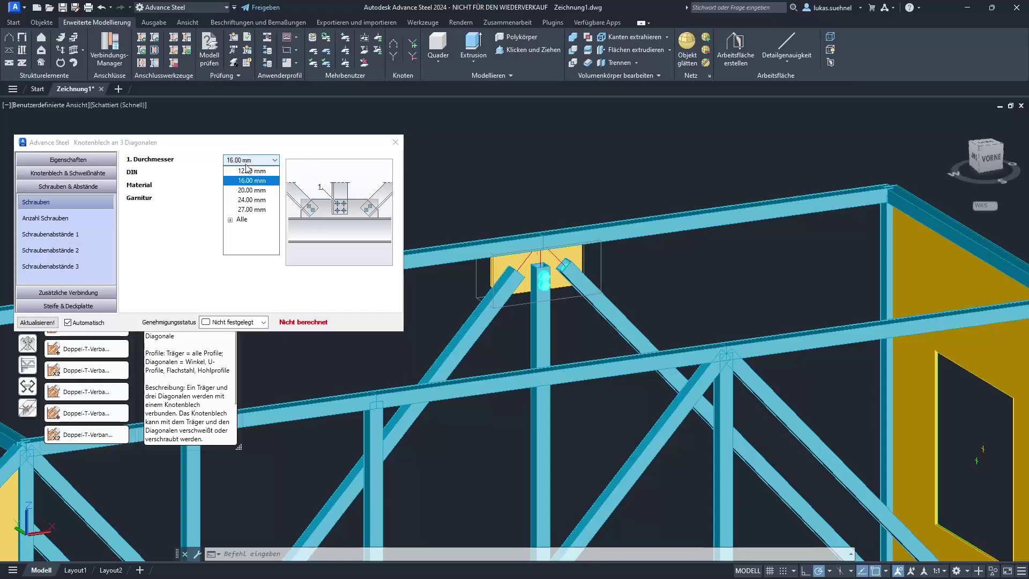
left_click(244, 178)
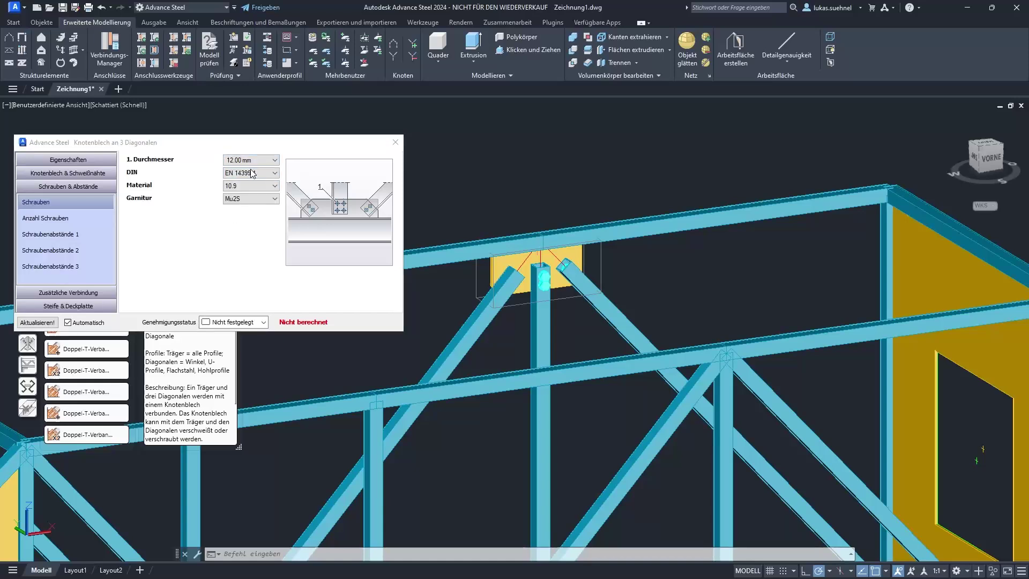
Set the number of bolt rows to 1 for all three diagonals of the gusset plate connection.
left_click(55, 222)
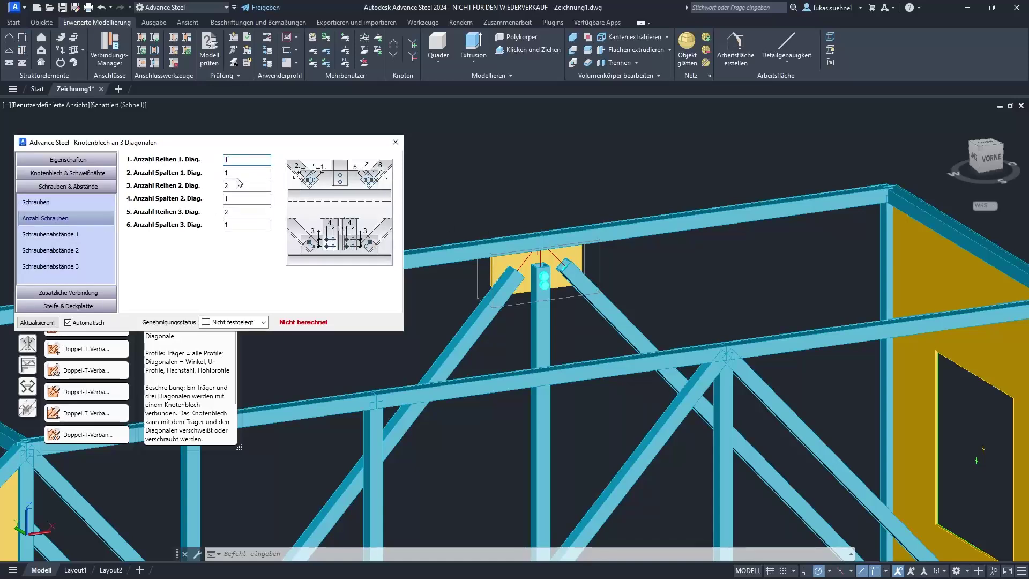
double_click(238, 185)
left_click(234, 211)
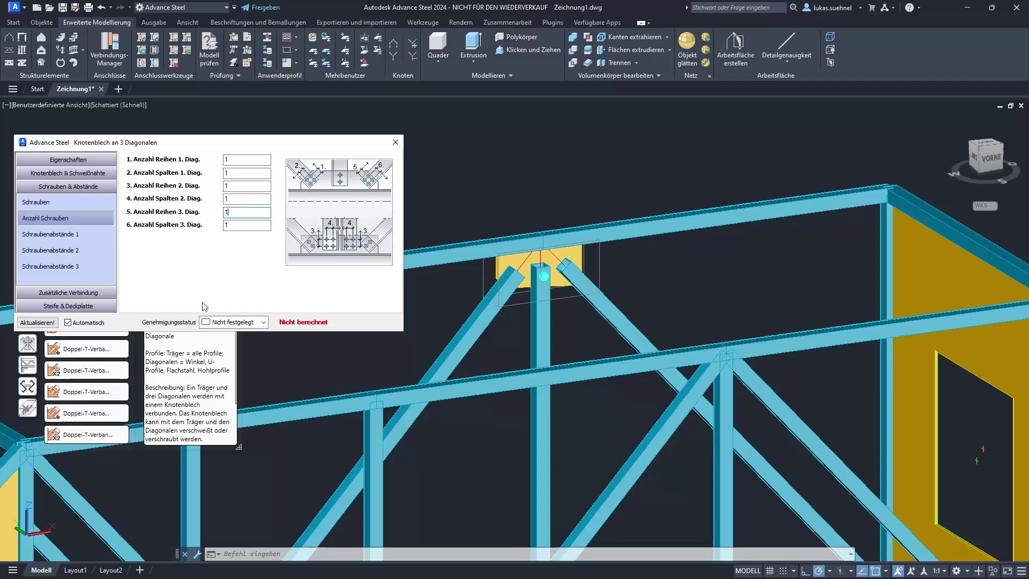
left_click(396, 143)
Examine the edited gusset plate connection and the corresponding node on the front upper chord.
scroll(525, 275, "up", 5)
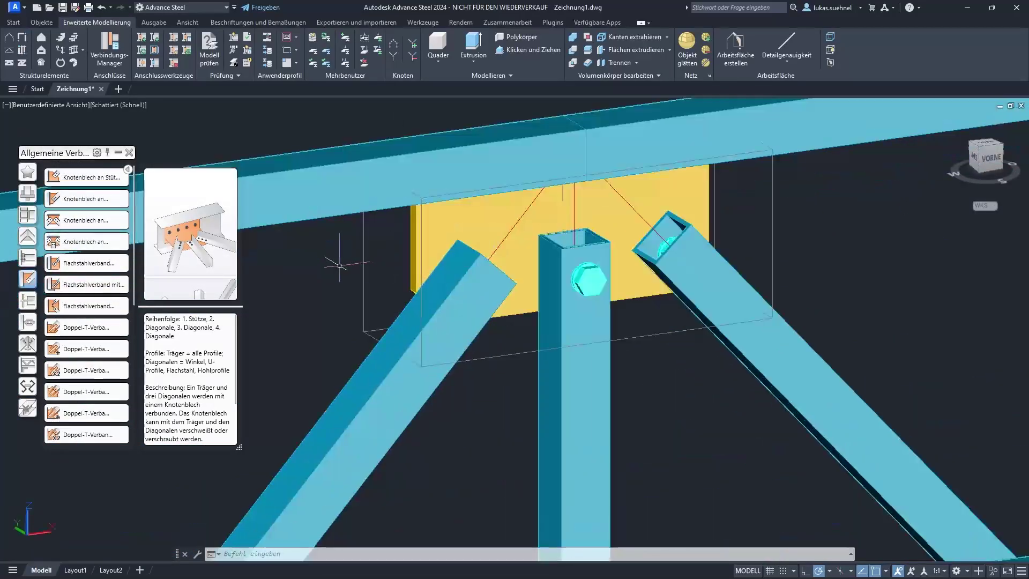
middle_click_drag(340, 266, 322, 252, "shift")
scroll(364, 215, "down", 5)
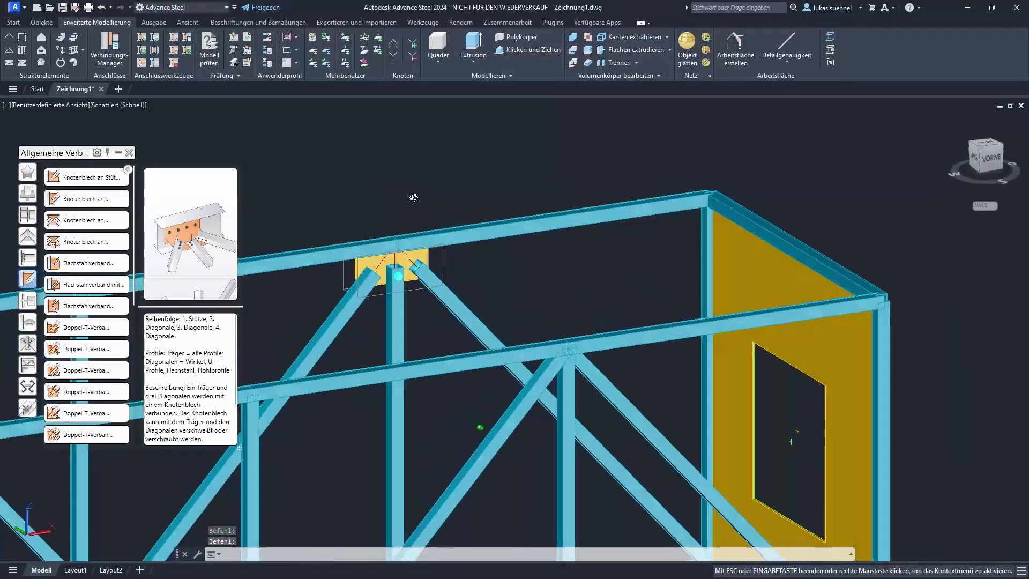
middle_click_drag(414, 197, 416, 181, "shift")
scroll(610, 359, "up", 2)
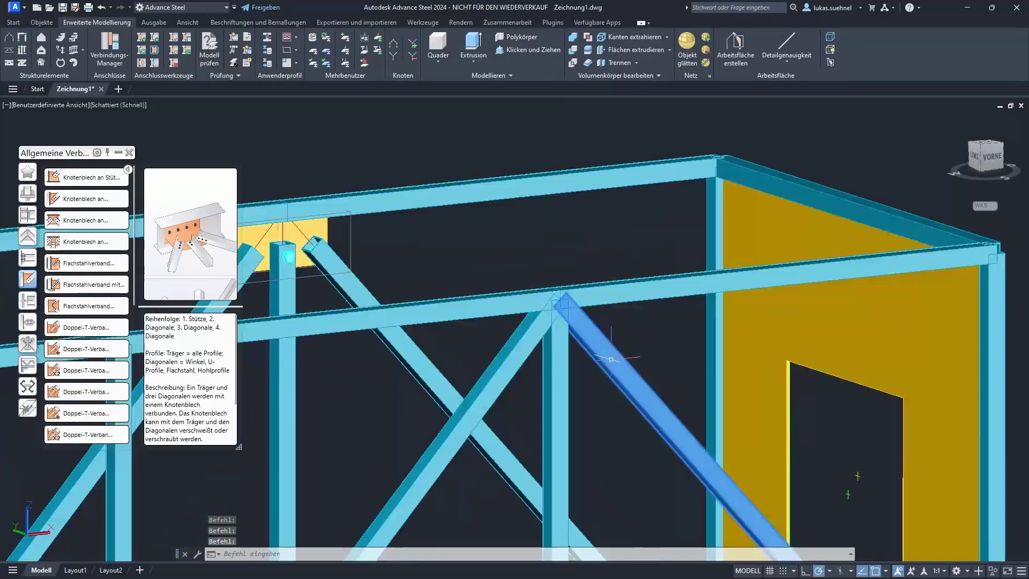
scroll(558, 300, "up", 2)
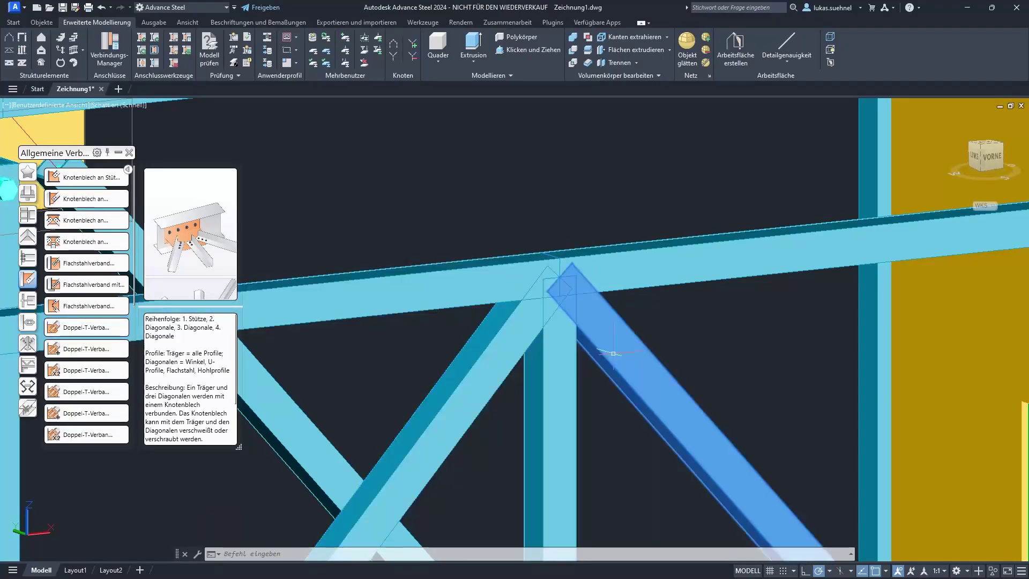
scroll(569, 300, "down", 3)
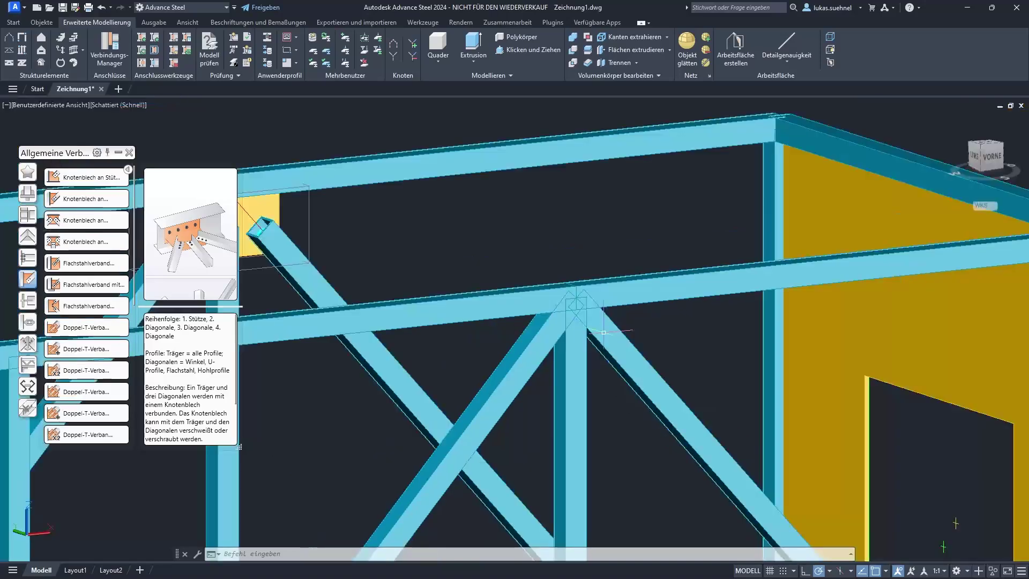
middle_click_drag(406, 239, 569, 229)
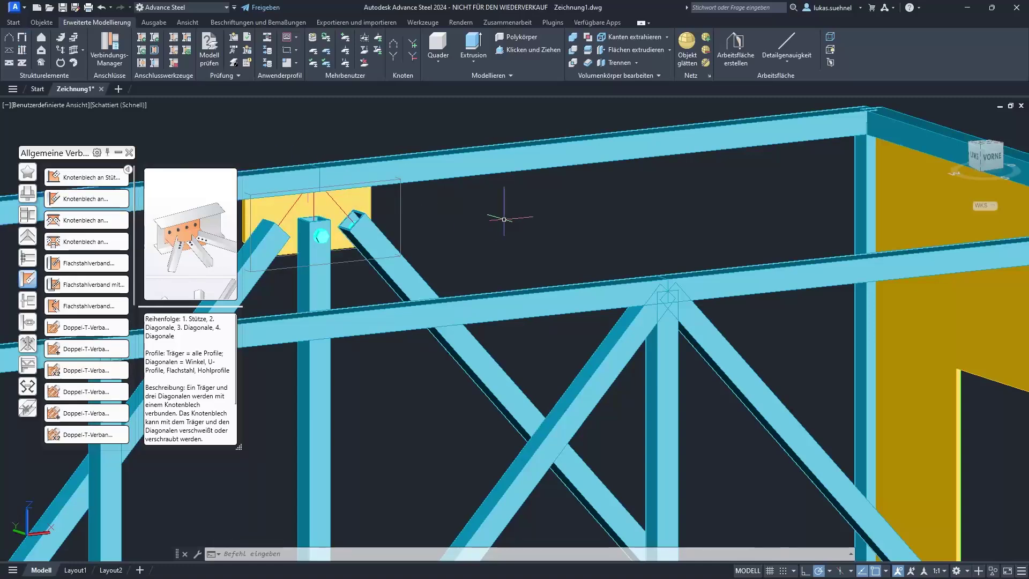
scroll(495, 226, "down", 3)
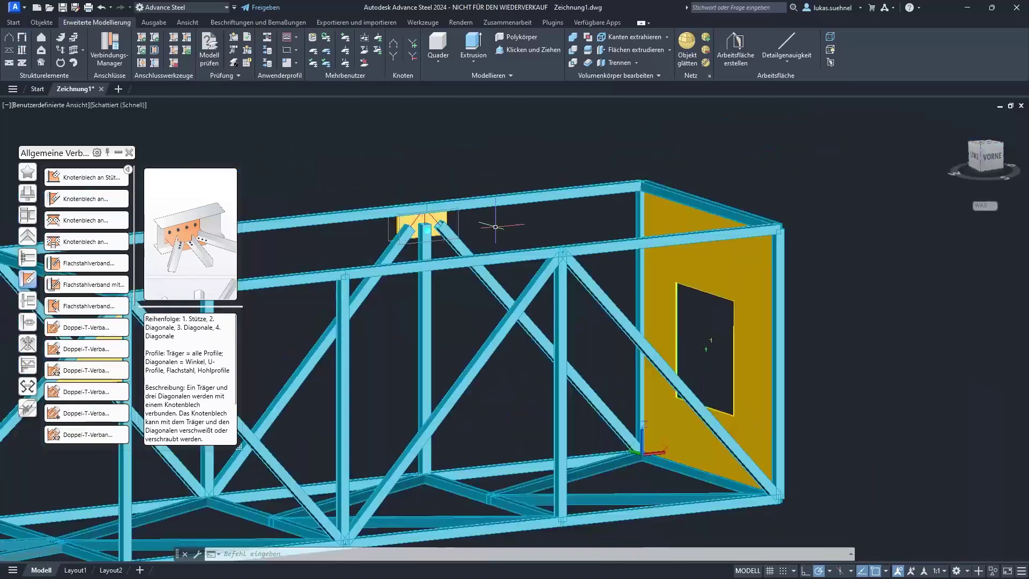
middle_click_drag(340, 165, 493, 156)
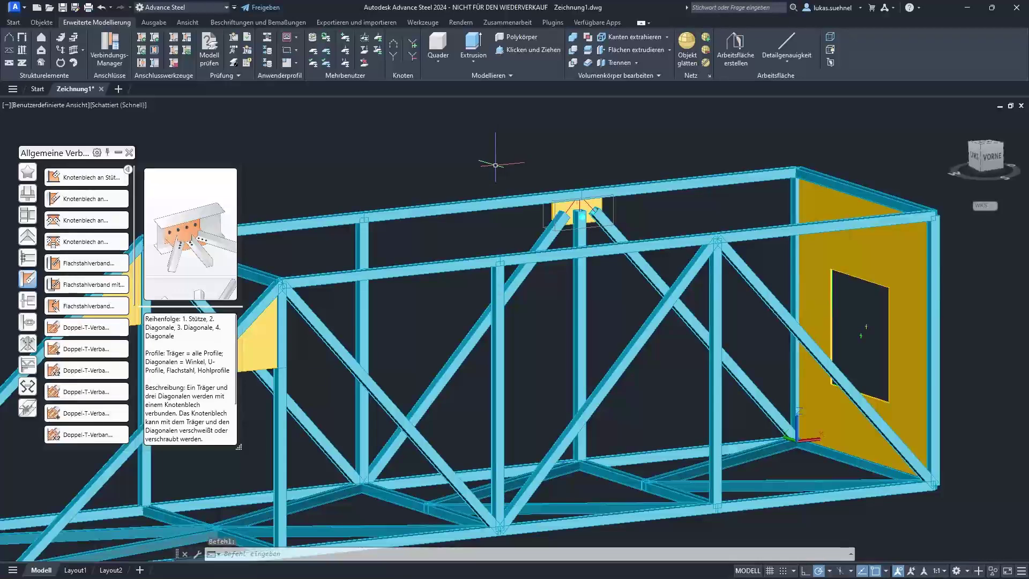
scroll(495, 165, "down", 2)
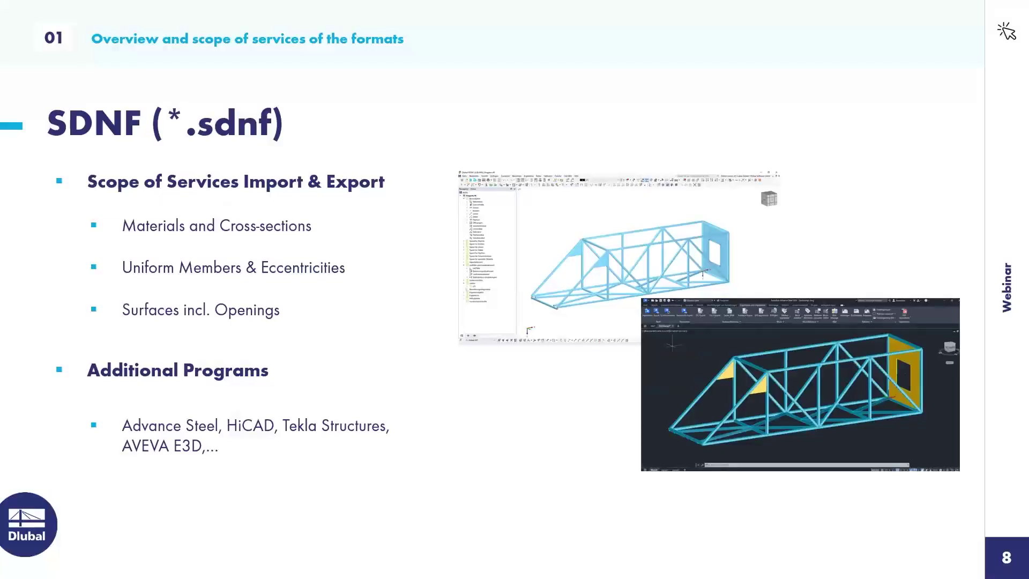
key("Right")
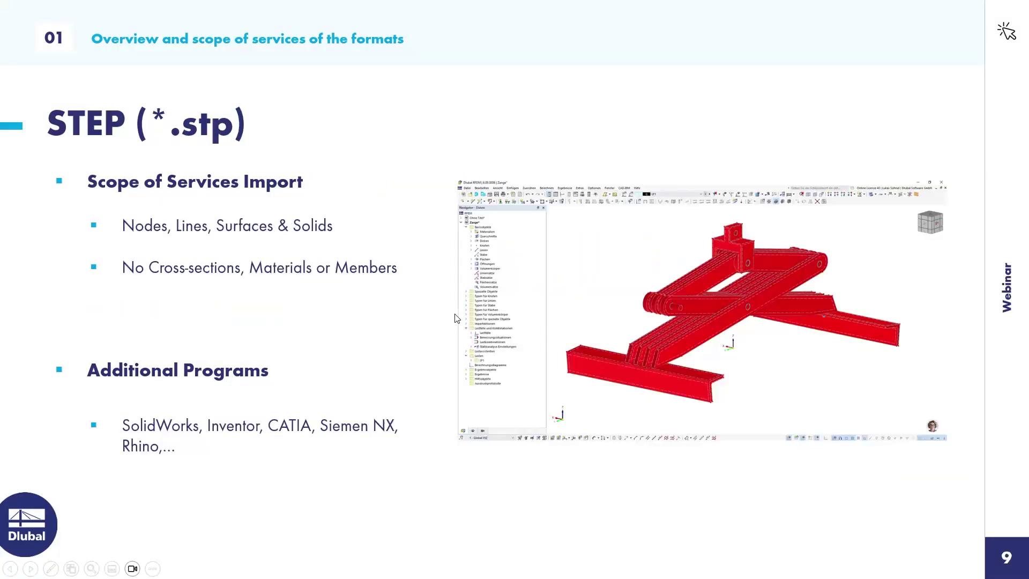
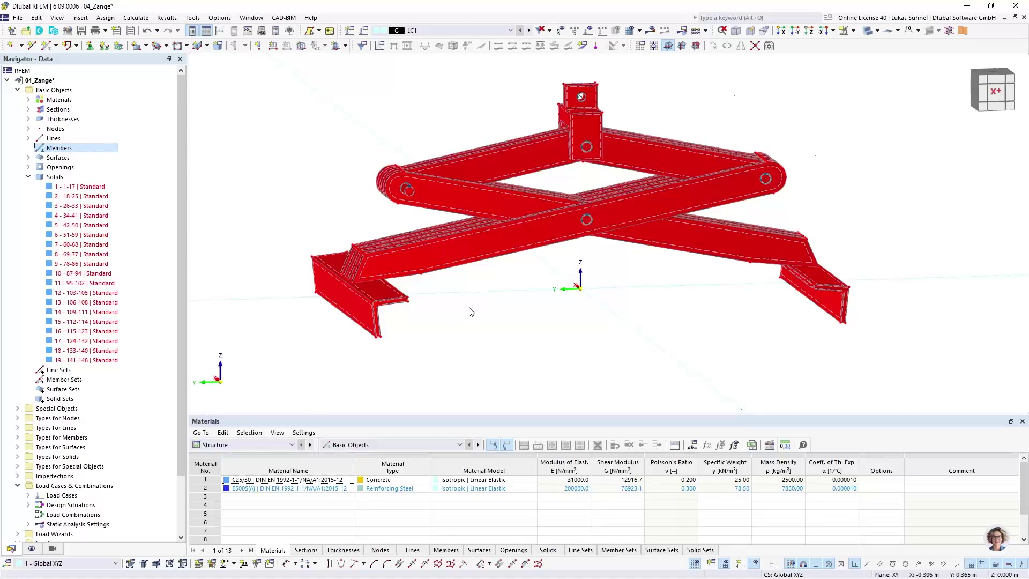
Assign the material S235 (Steel S series, EN 1993-1-1:2005-05, European Union) from the library to solid 5.
middle_click_drag(470, 310, 375, 337, "ctrl")
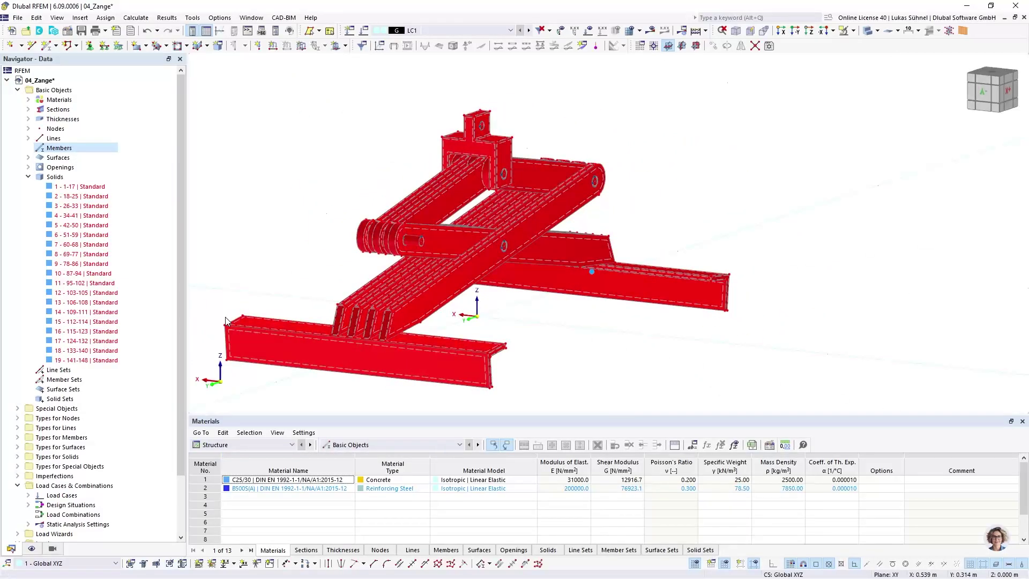
left_click(66, 225)
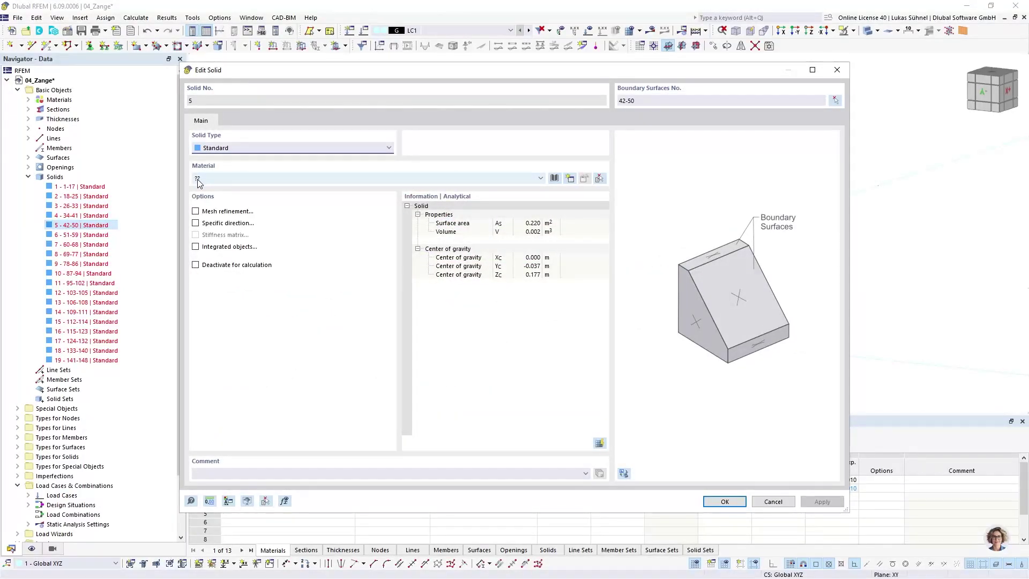
left_click(554, 178)
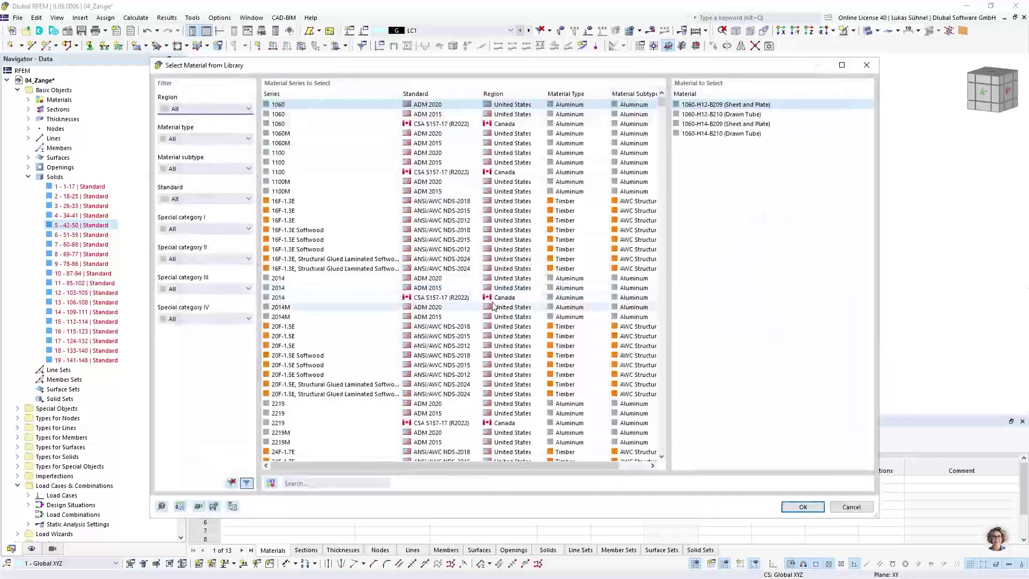
left_click(302, 482)
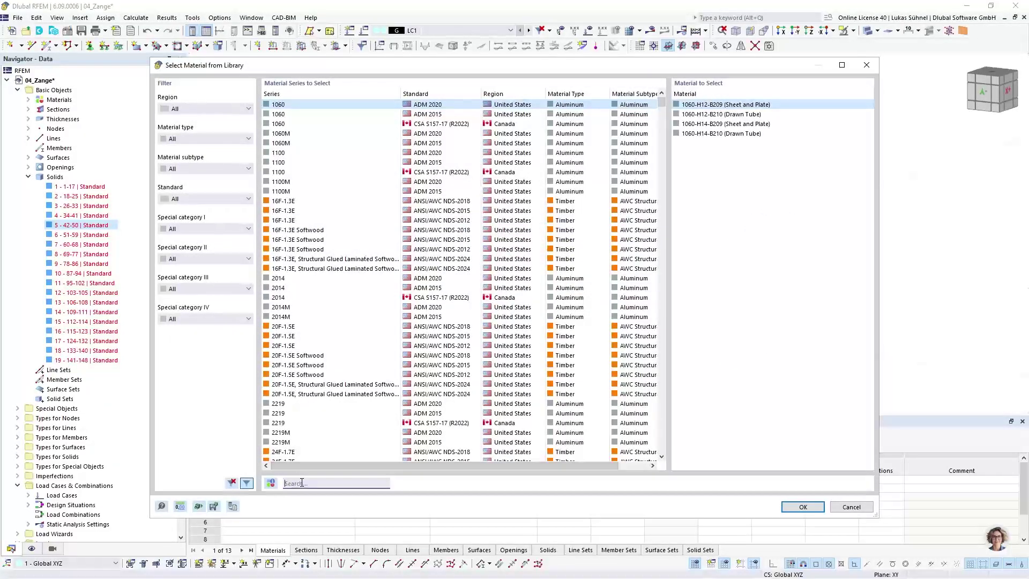
type("s235")
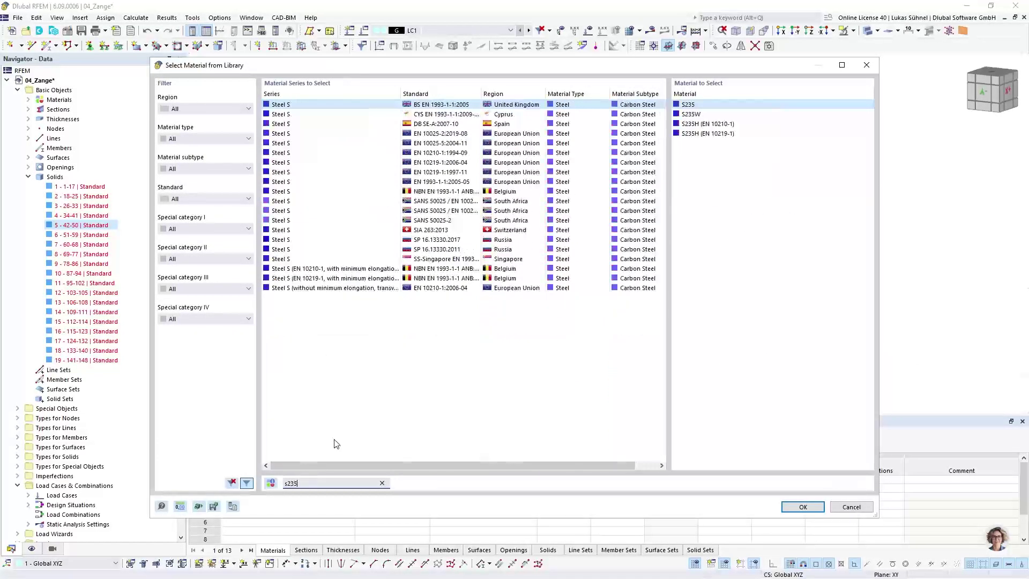
left_click(343, 182)
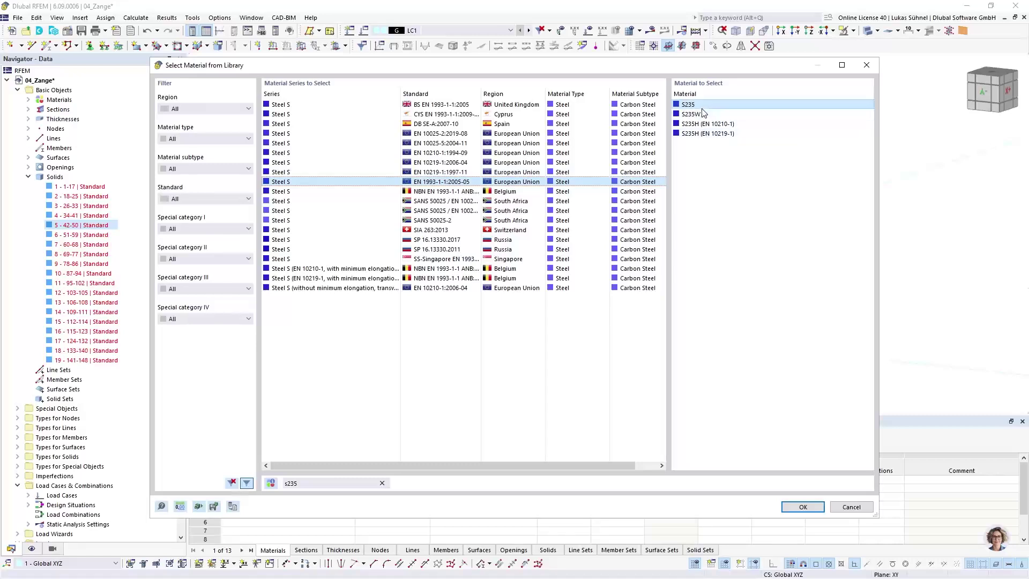
left_click(805, 507)
left_click(725, 501)
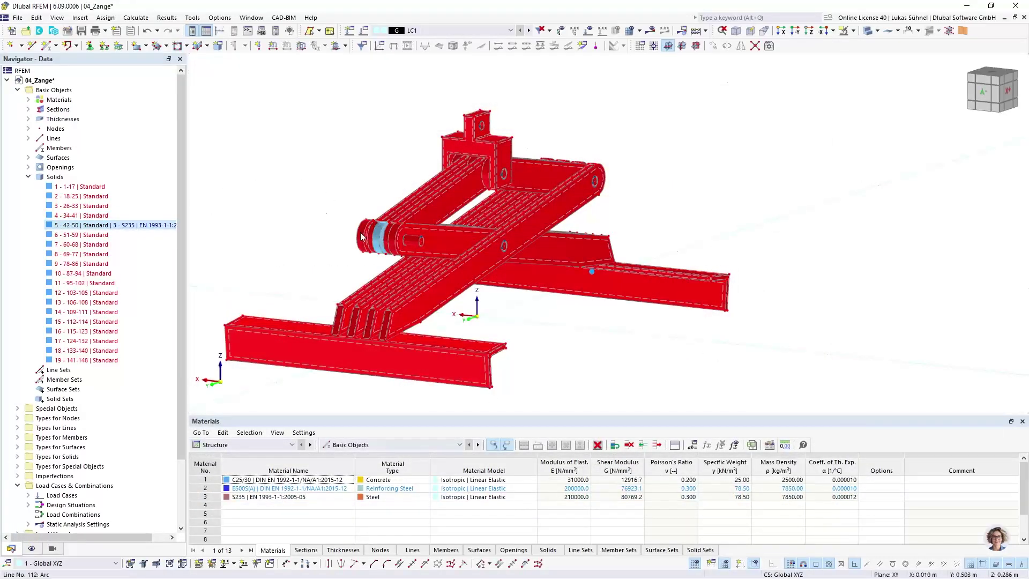
Assign the existing material 3 - S235 | EN 1993-1-1:2005-05 to the pin, solid 13.
scroll(337, 231, "up", 5)
scroll(337, 230, "down", 5)
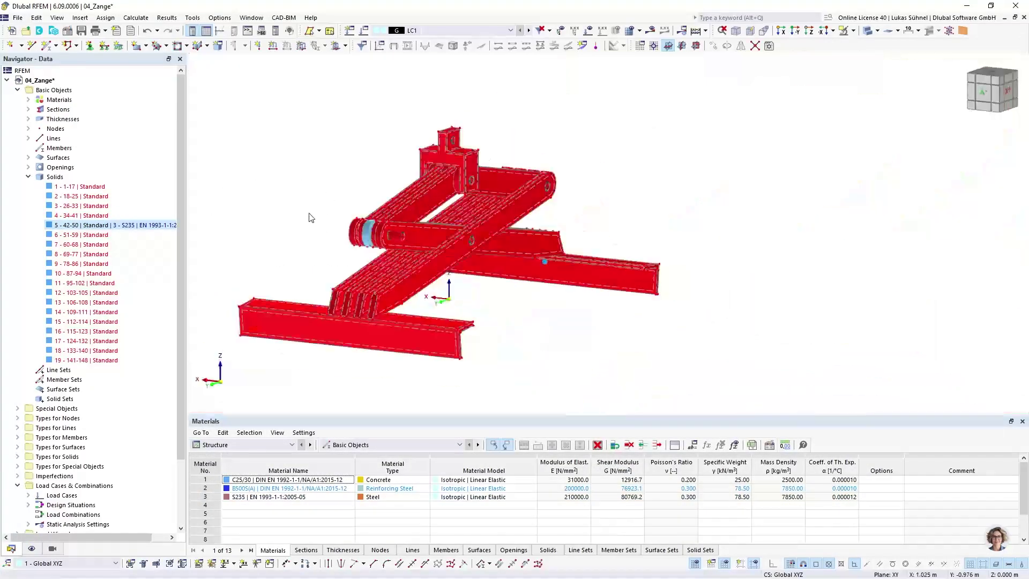
left_click(69, 293)
left_click(73, 303)
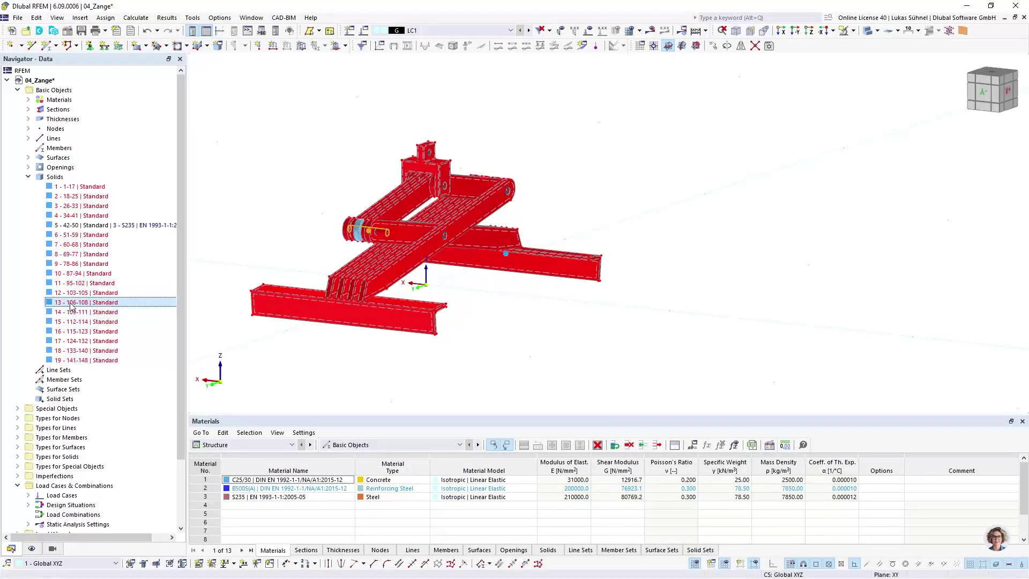
right_click(72, 306)
left_click(80, 307)
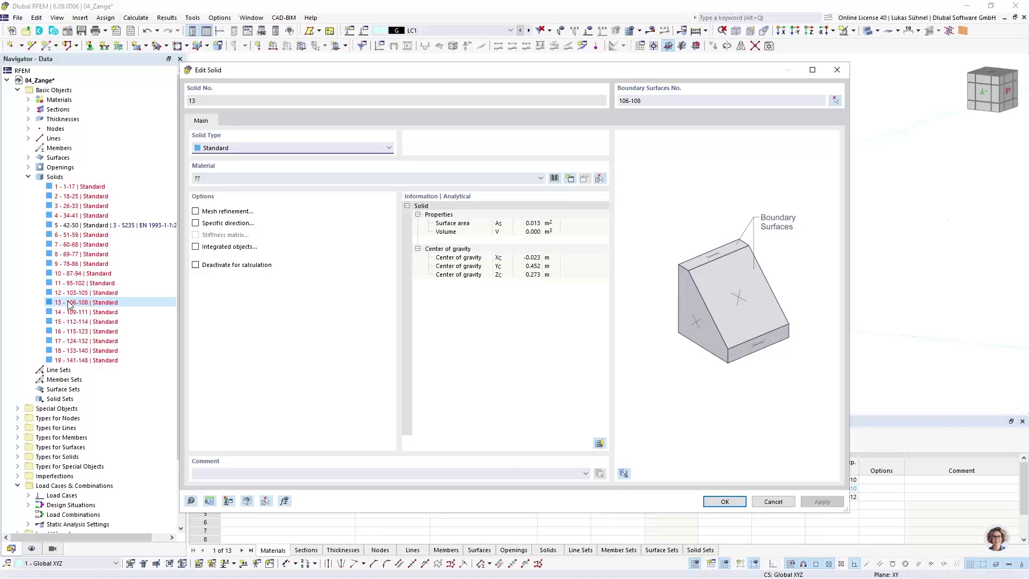
left_click(254, 179)
left_click(226, 209)
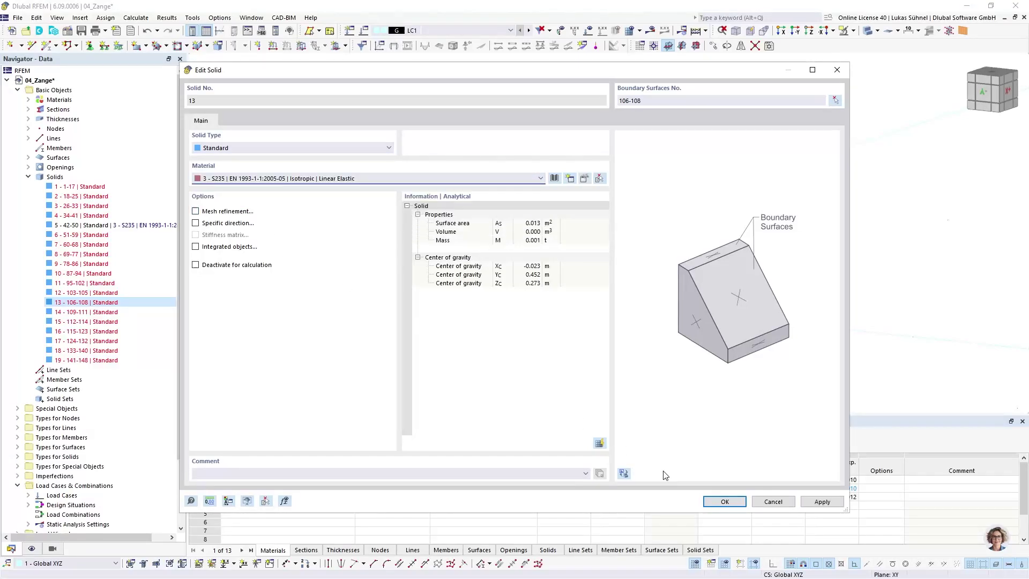
left_click(723, 502)
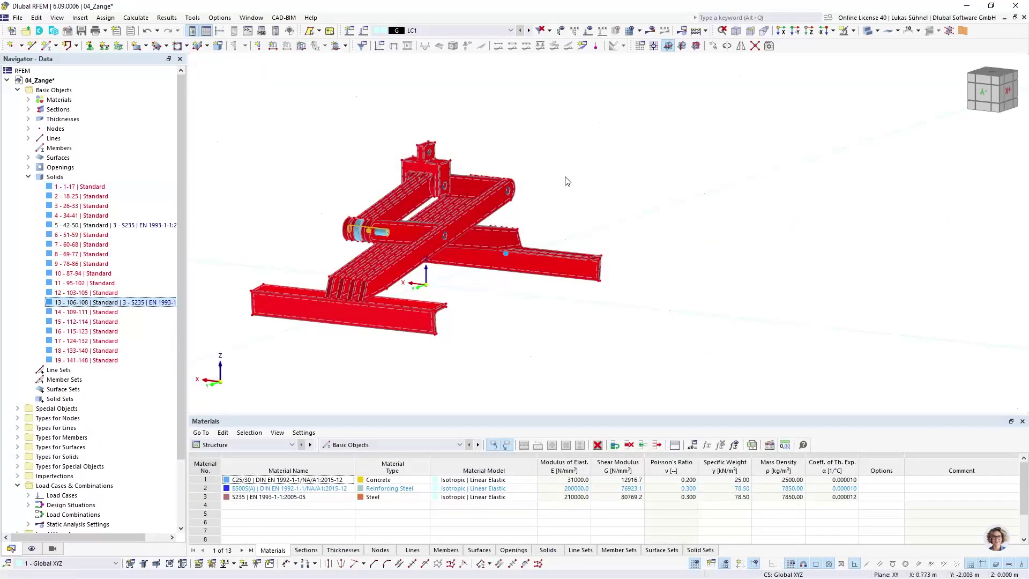
Select solids 5 and 13 together and limit the model's visibility to these selected objects.
middle_click_drag(567, 181, 530, 230, "ctrl")
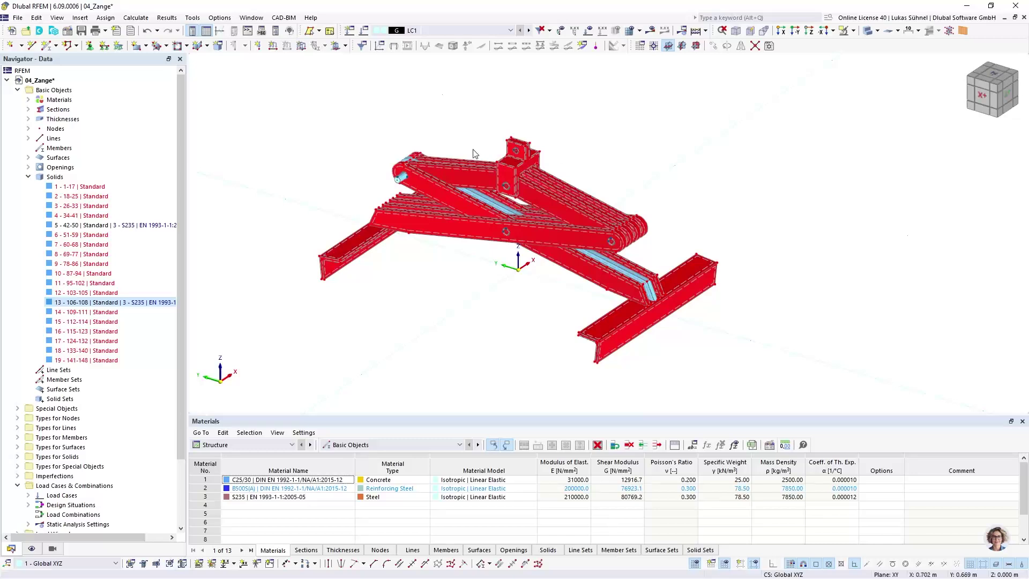
left_click(81, 231)
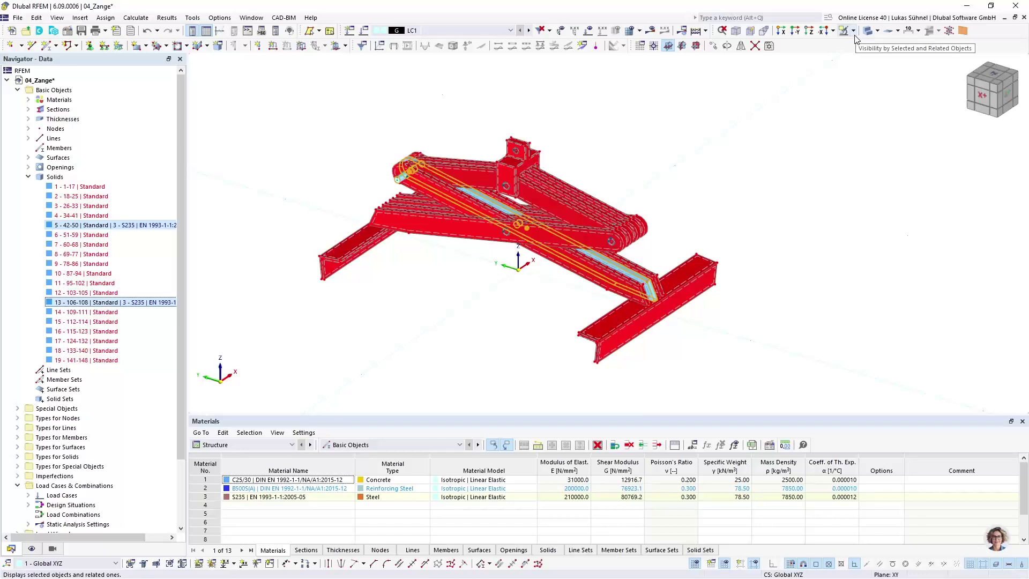
left_click(757, 177)
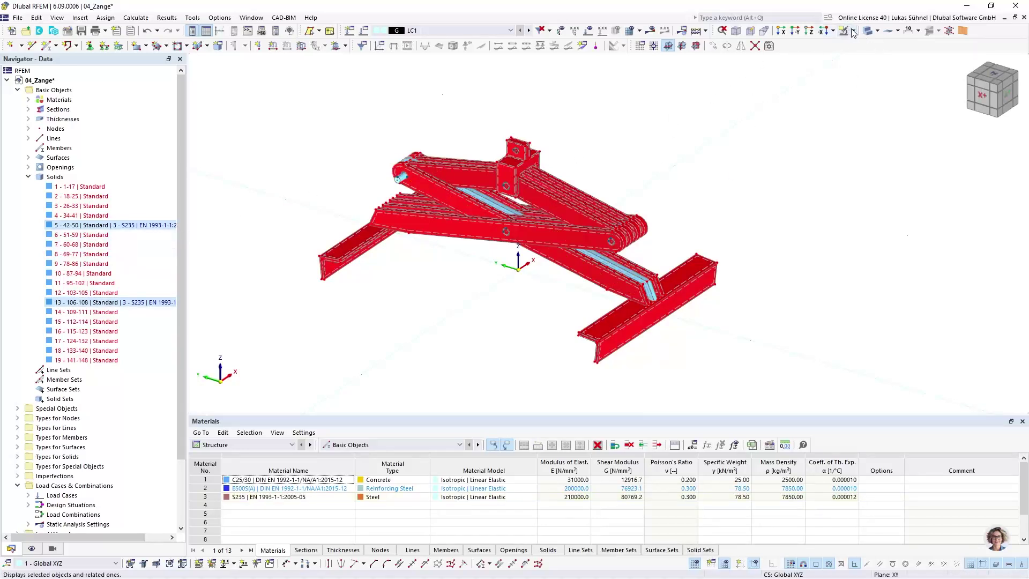
left_click(86, 302)
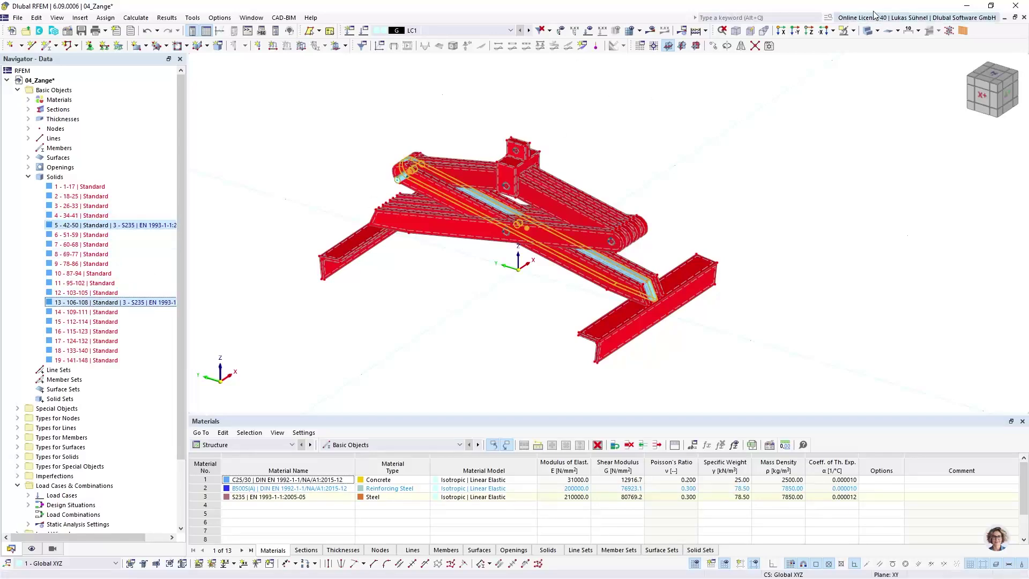
left_click(853, 31)
left_click(865, 46)
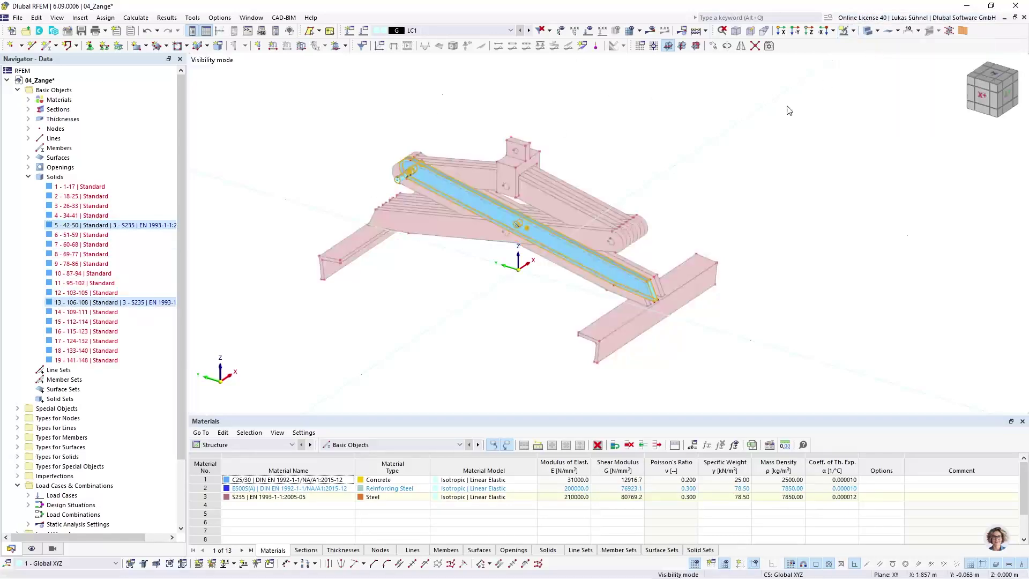
Turn off the faded background display of the hidden objects in visibility mode.
middle_click_drag(664, 160, 343, 182, "ctrl")
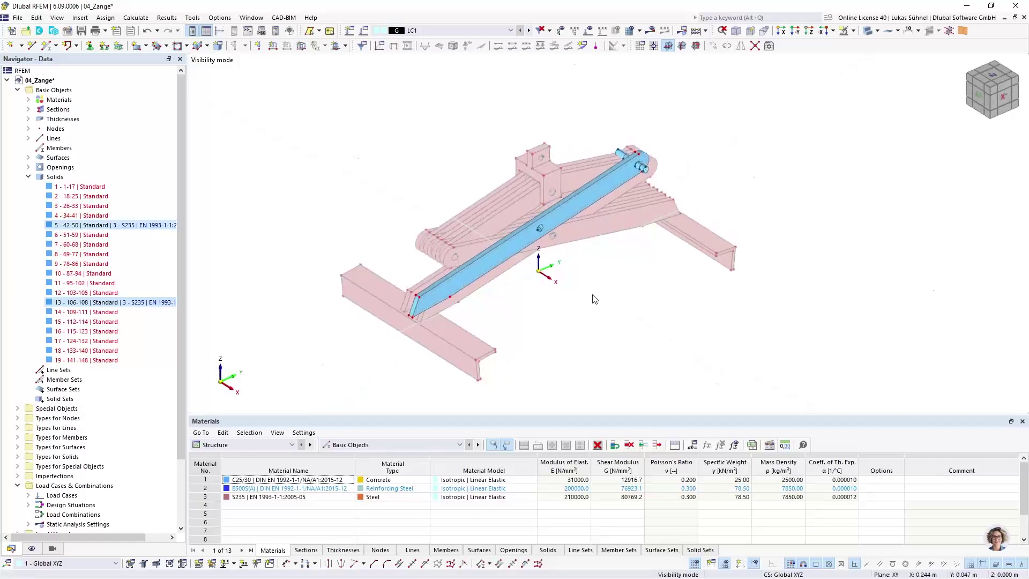
right_click(592, 294)
left_click(637, 497)
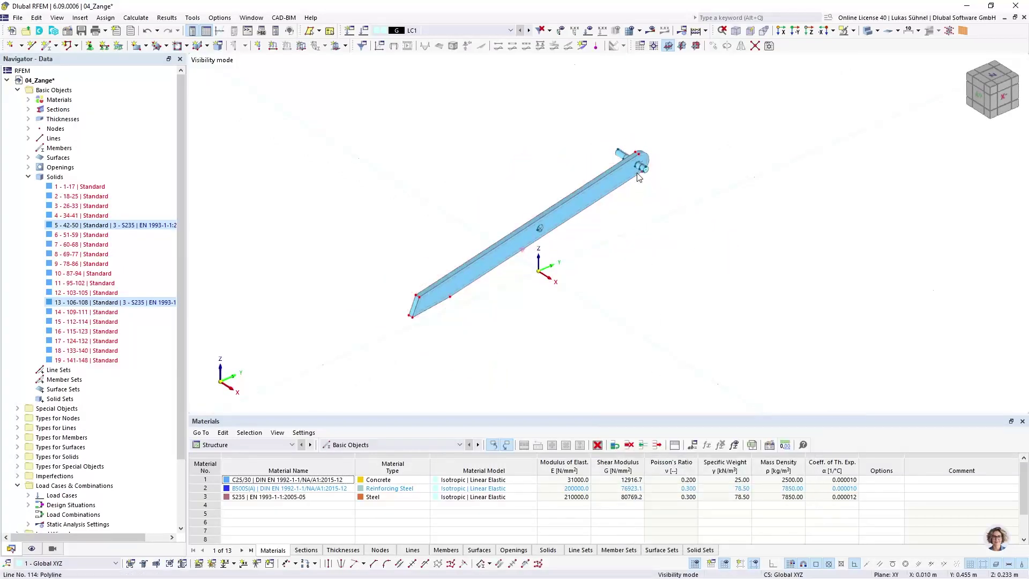
Examine the isolated bar and its pin from several angles, including the pin joint and the central hole.
scroll(643, 214, "up", 3)
middle_click_drag(627, 268, 579, 236, "ctrl")
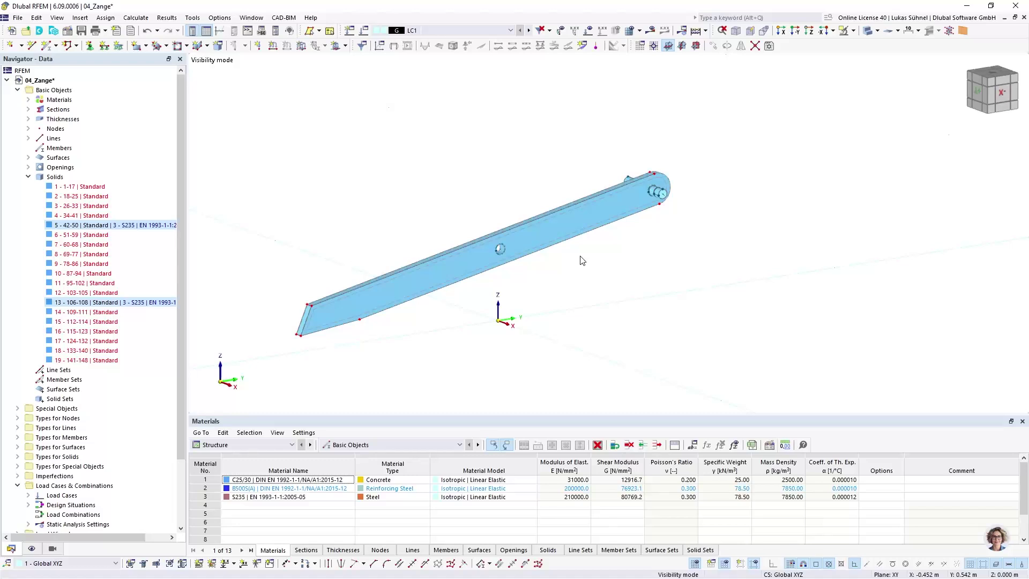
middle_click_drag(403, 313, 448, 338, "ctrl")
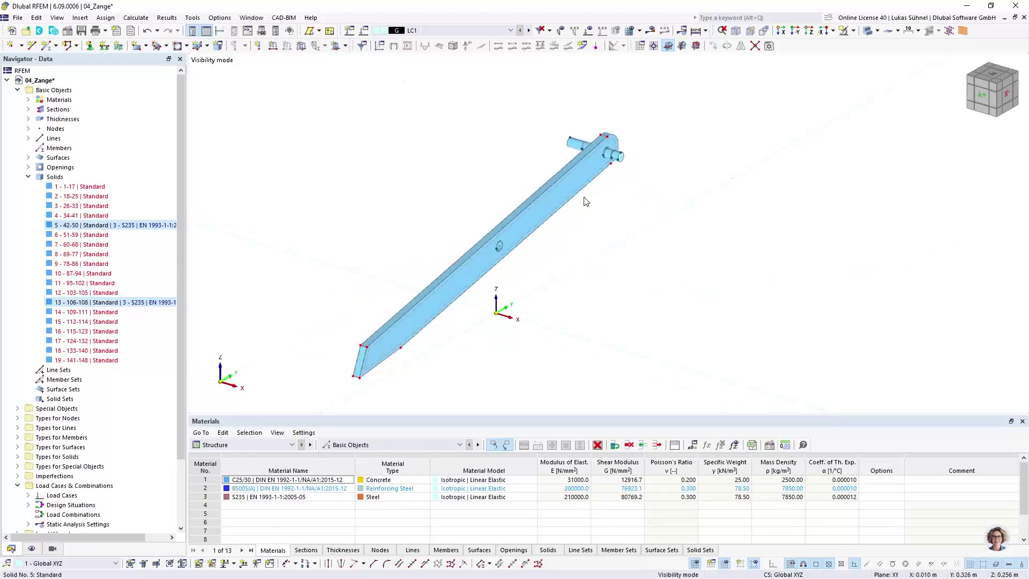
middle_click_drag(585, 295, 542, 291, "ctrl")
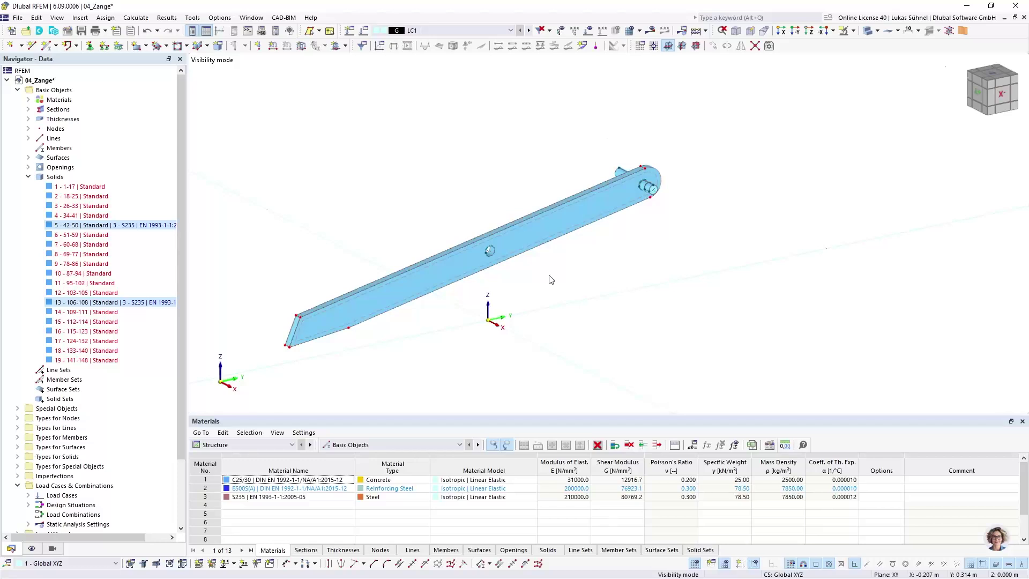
scroll(571, 210, "up", 5)
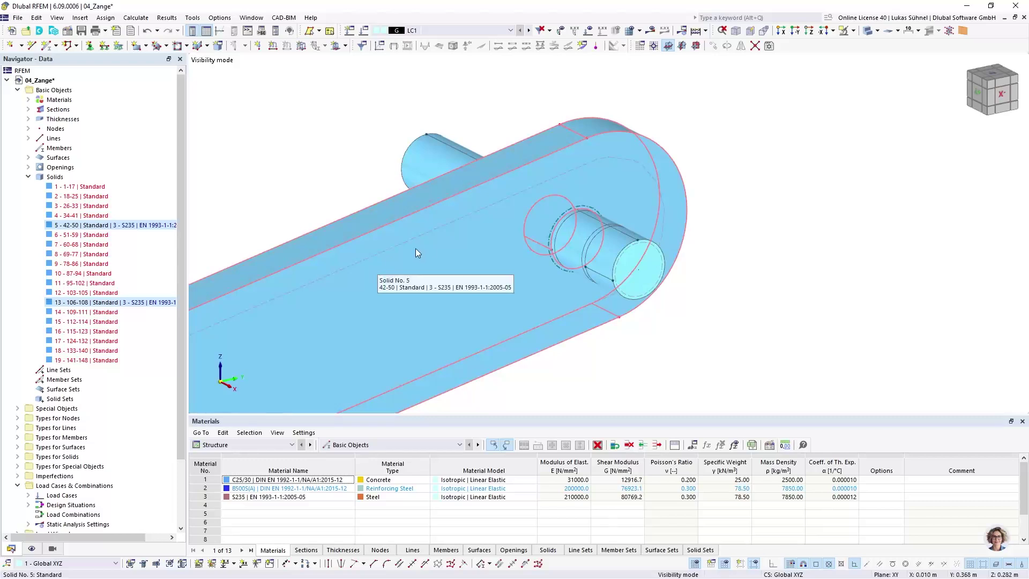
middle_click_drag(544, 364, 473, 249)
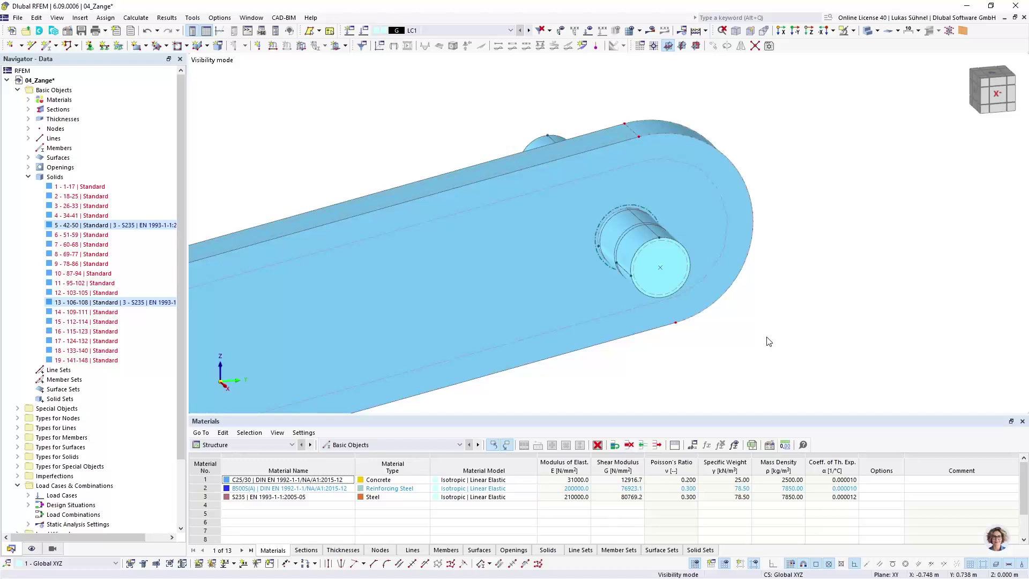
middle_click_drag(781, 284, 631, 188, "ctrl")
scroll(787, 301, "down", 2)
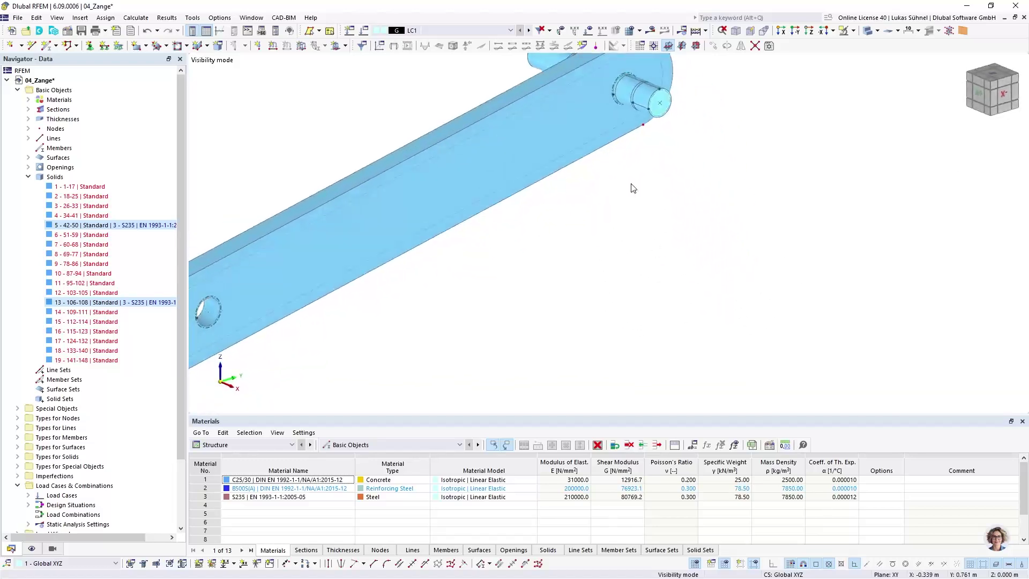
scroll(617, 282, "down", 2)
mouse_move(583, 296)
middle_mouse_down("ctrl")
mouse_move(532, 294)
mouse_move(547, 294)
middle_mouse_up("ctrl")
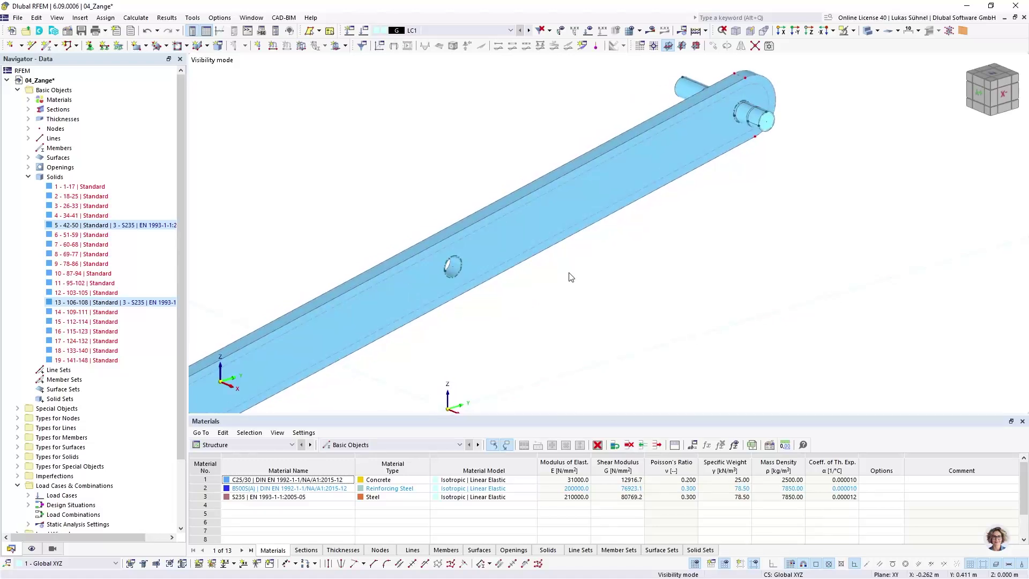
middle_click_drag(558, 305, 499, 313, "ctrl")
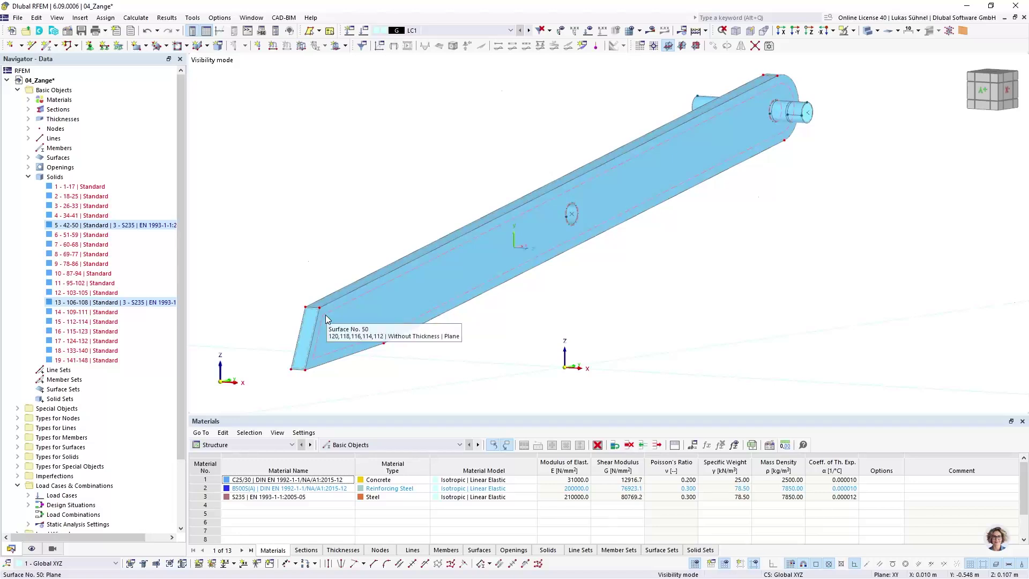
Select the bar's large flat side surface together with all of its related objects.
middle_click_drag(544, 282, 569, 284, "ctrl")
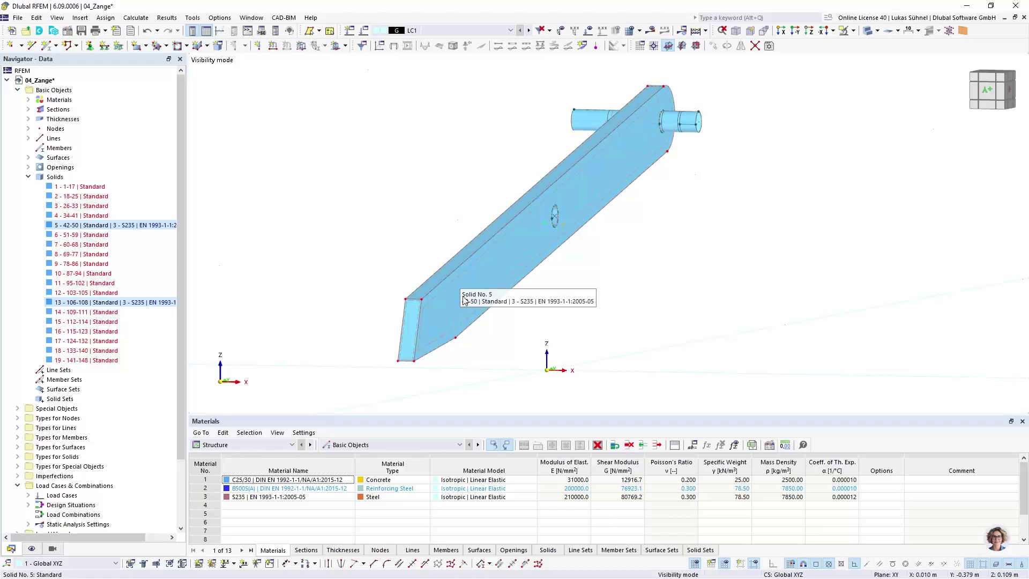
scroll(434, 295, "up", 3)
left_click(435, 301)
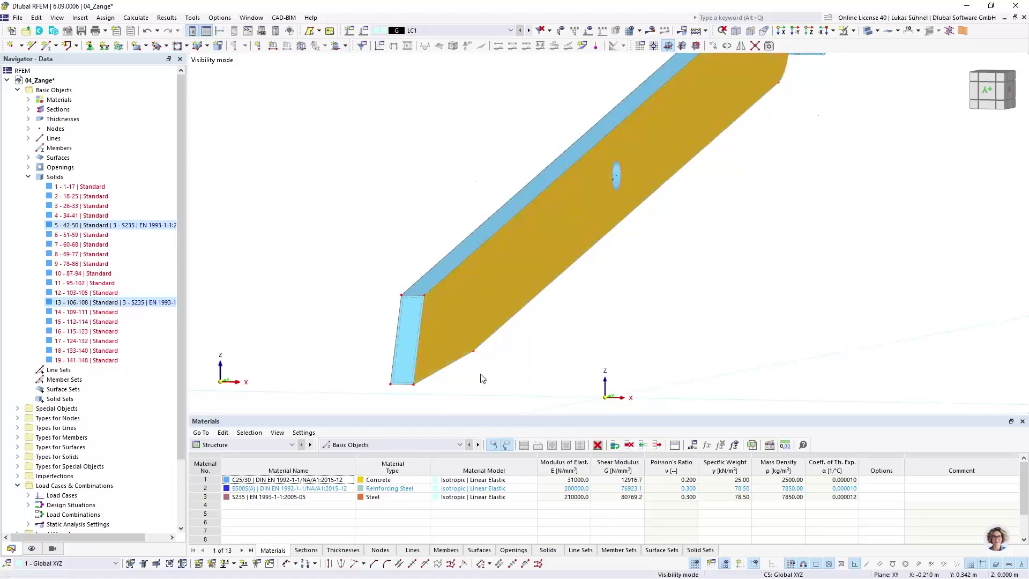
left_click(37, 17)
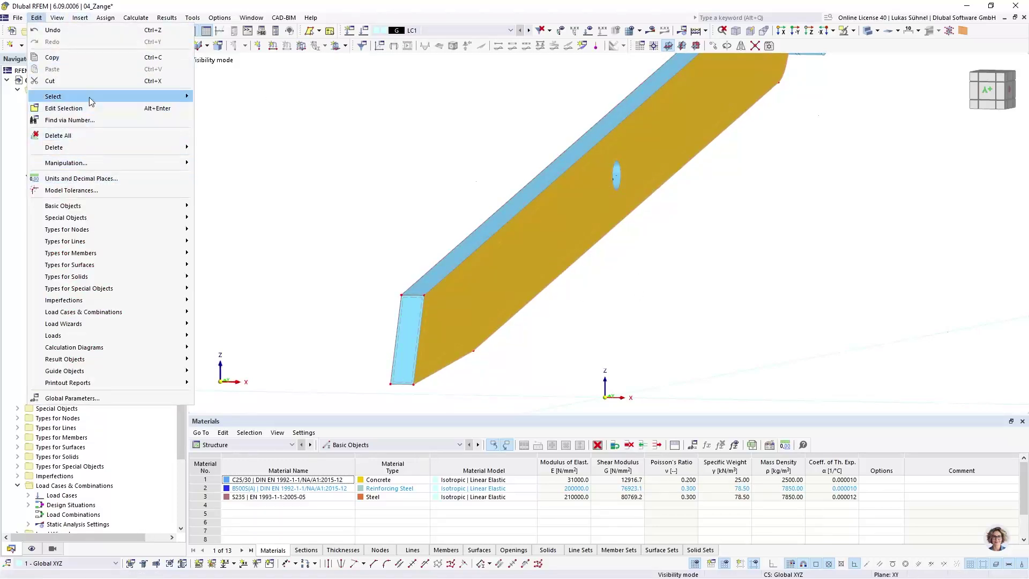
mouse_move(92, 97)
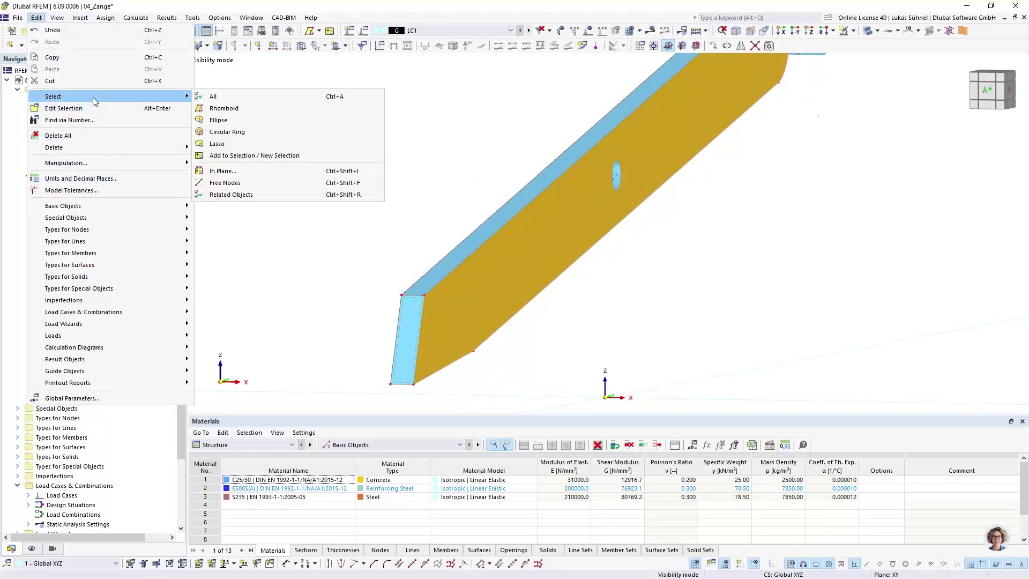
left_click(225, 193)
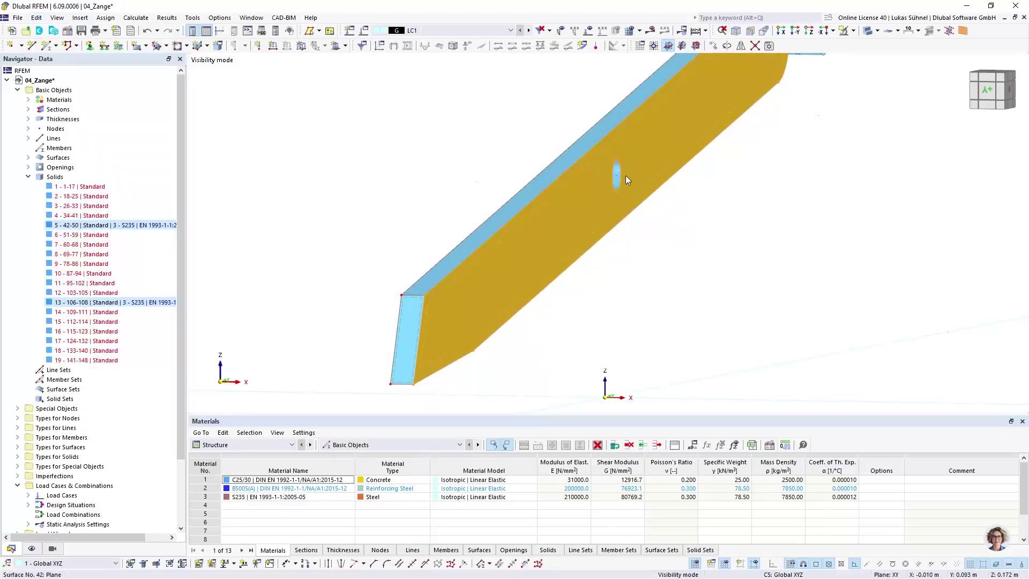
Copy the selected side surface by -0.010 m in X to the middle of the bar's thickness.
scroll(565, 256, "down", 3)
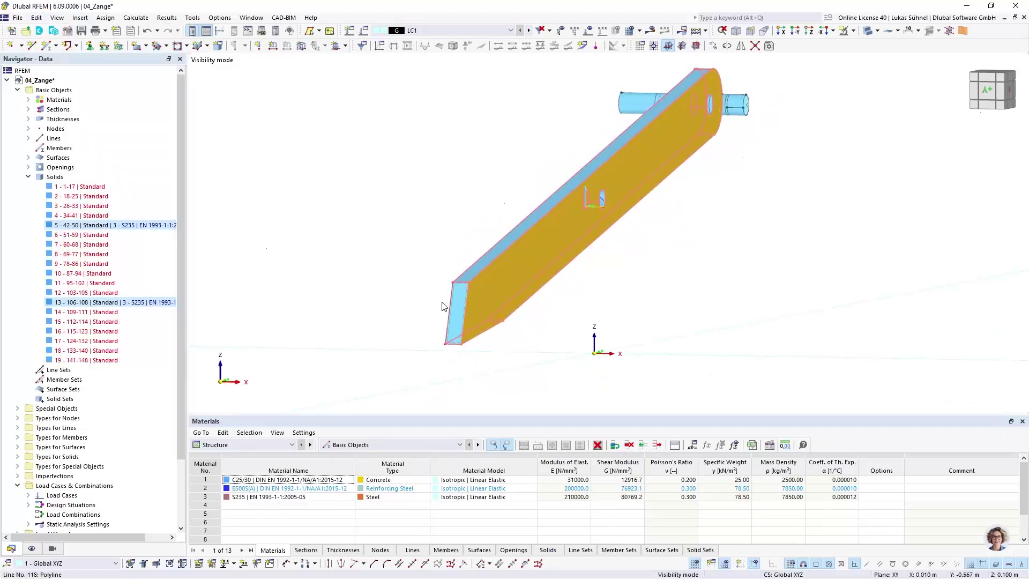
scroll(444, 306, "up", 3)
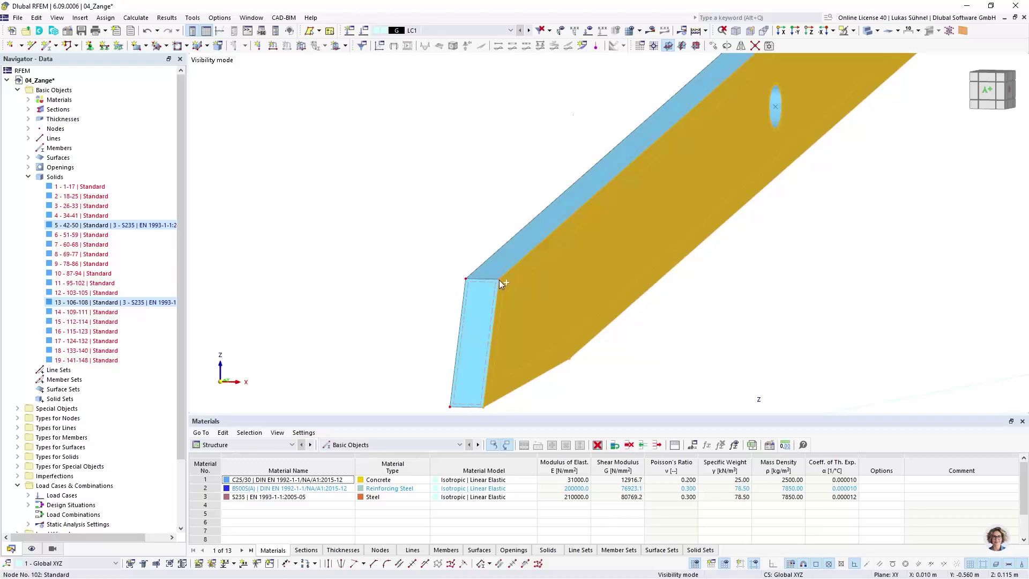
mouse_move(499, 280)
left_mouse_down()
mouse_move(375, 268)
mouse_move(404, 284)
mouse_move(353, 283)
mouse_move(486, 292)
mouse_move(481, 281)
left_mouse_up()
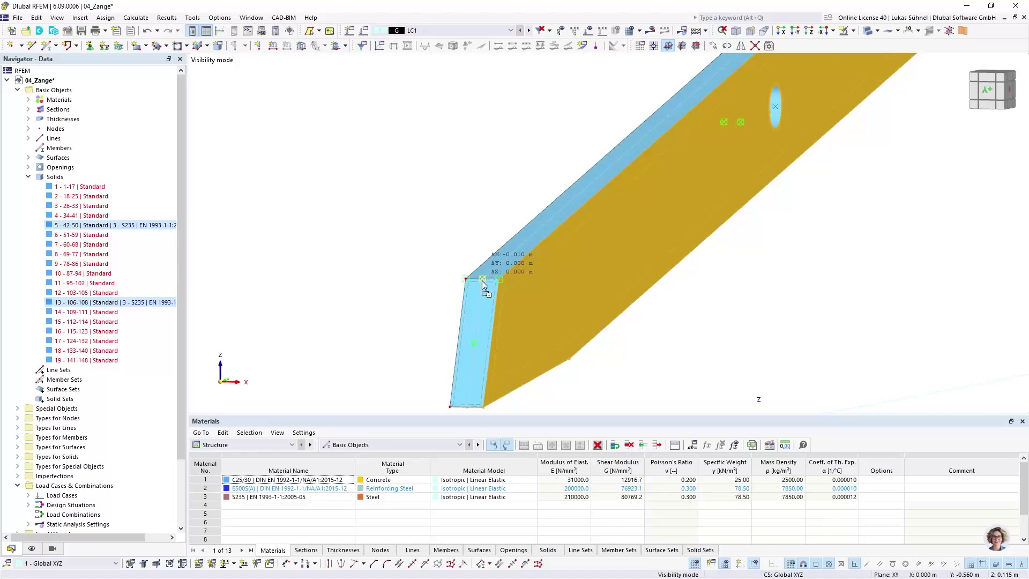
left_click_drag(481, 281, 481, 280)
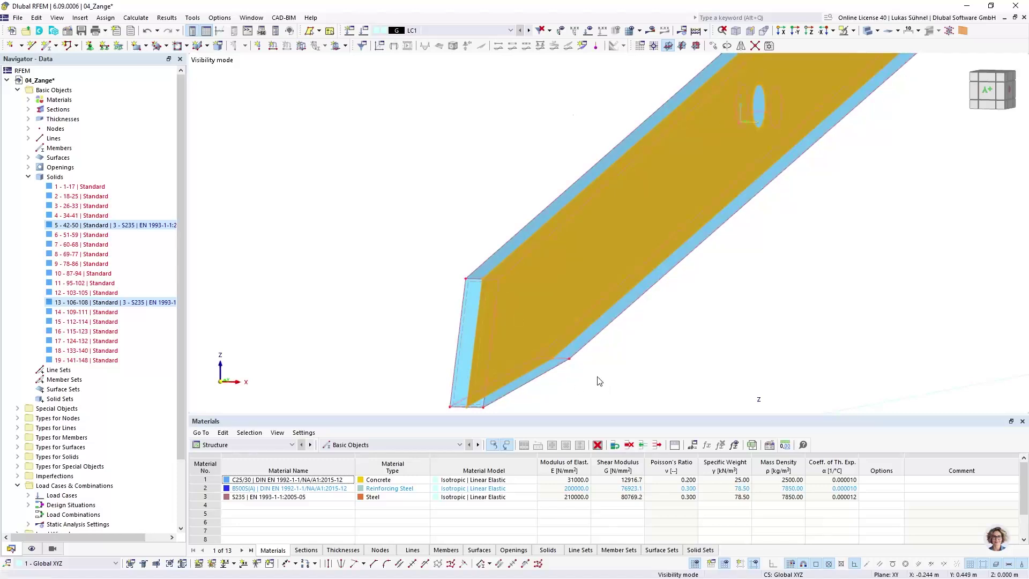
left_click(600, 375)
Delete the bar's solid 5 together with its boundary surfaces.
scroll(601, 371, "down", 4)
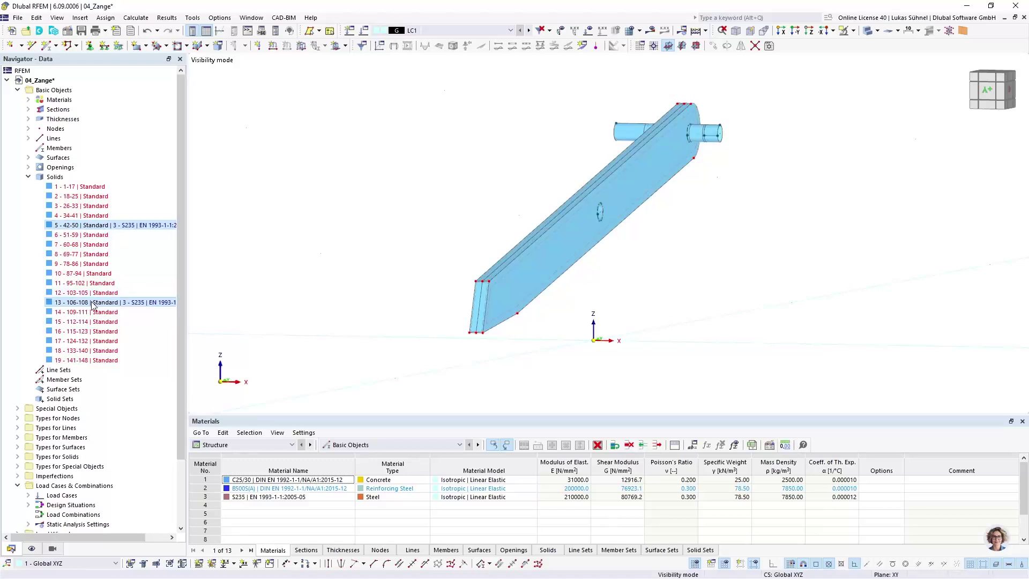
left_click(83, 225)
right_click(83, 226)
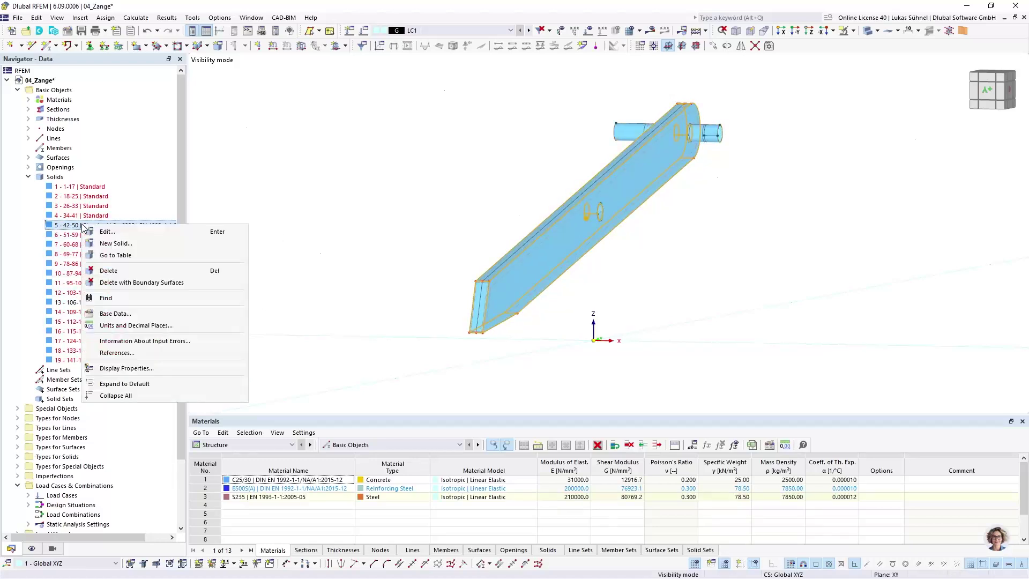
left_click(135, 282)
Set the bar's mid-plane surface to Standard stiffness type with material 3 - S235 | EN 1993-1-1:2005-05.
middle_click_drag(638, 269, 552, 275, "ctrl")
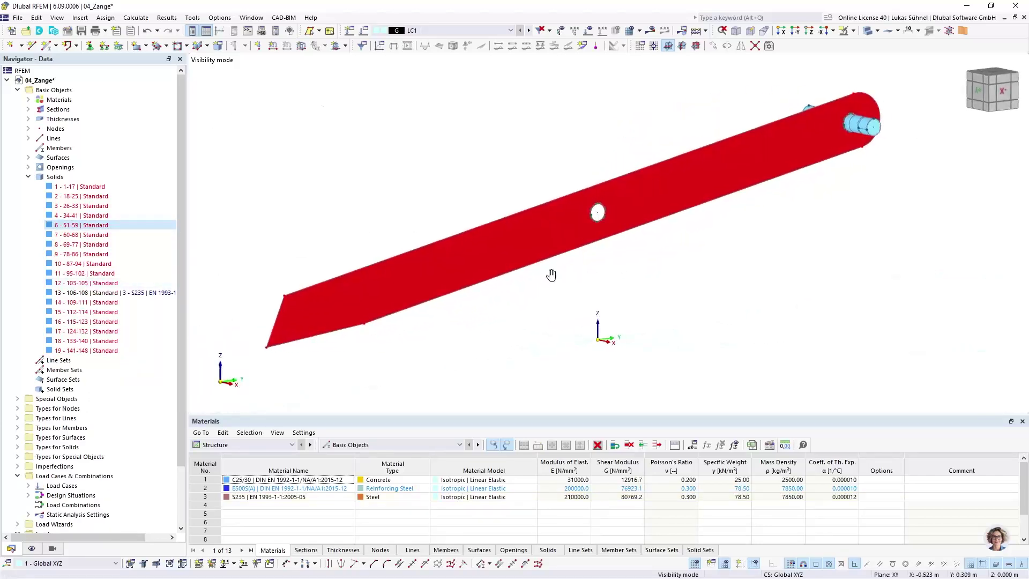
double_click(531, 236)
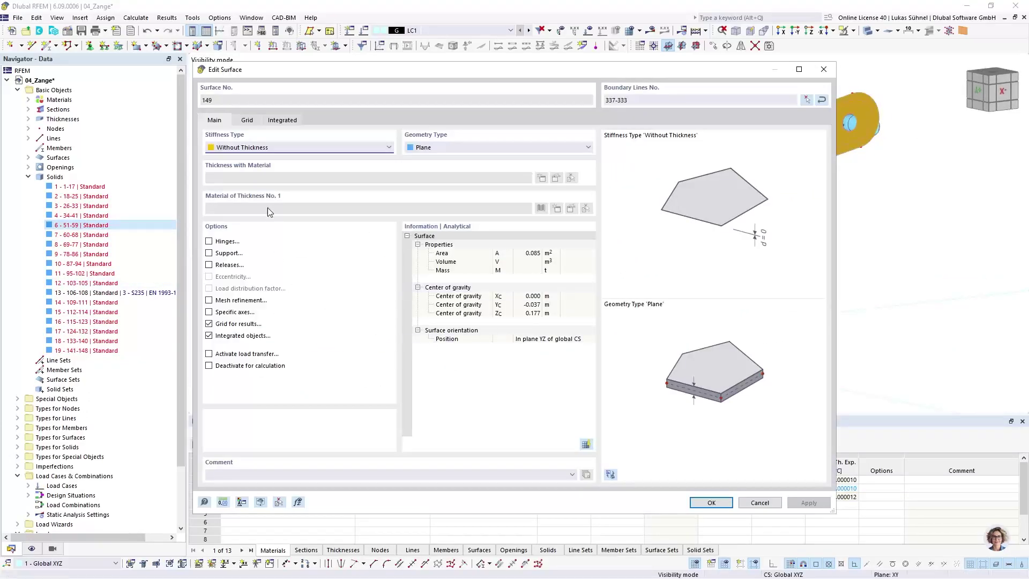
left_click(289, 148)
left_click(247, 168)
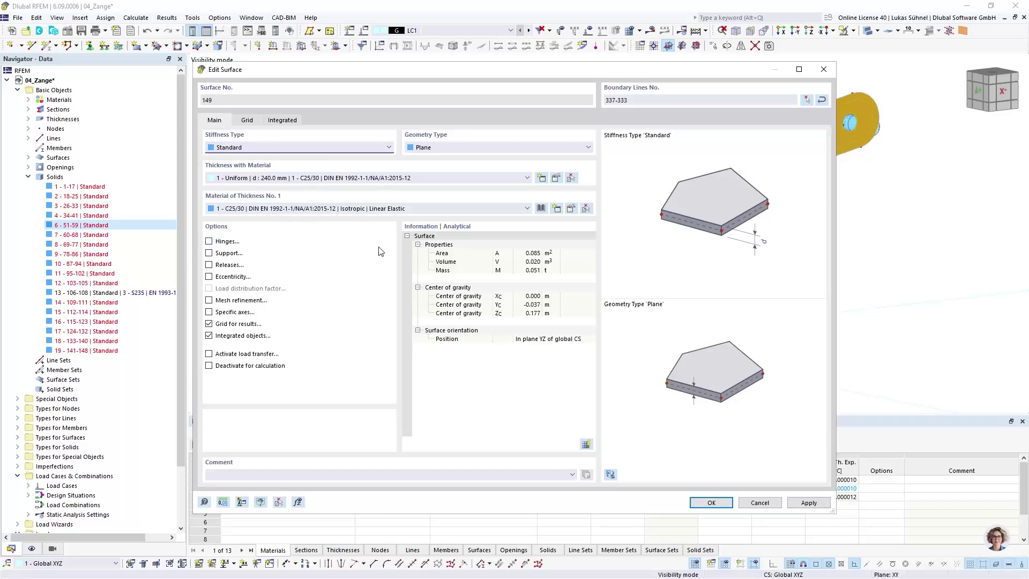
left_click(336, 209)
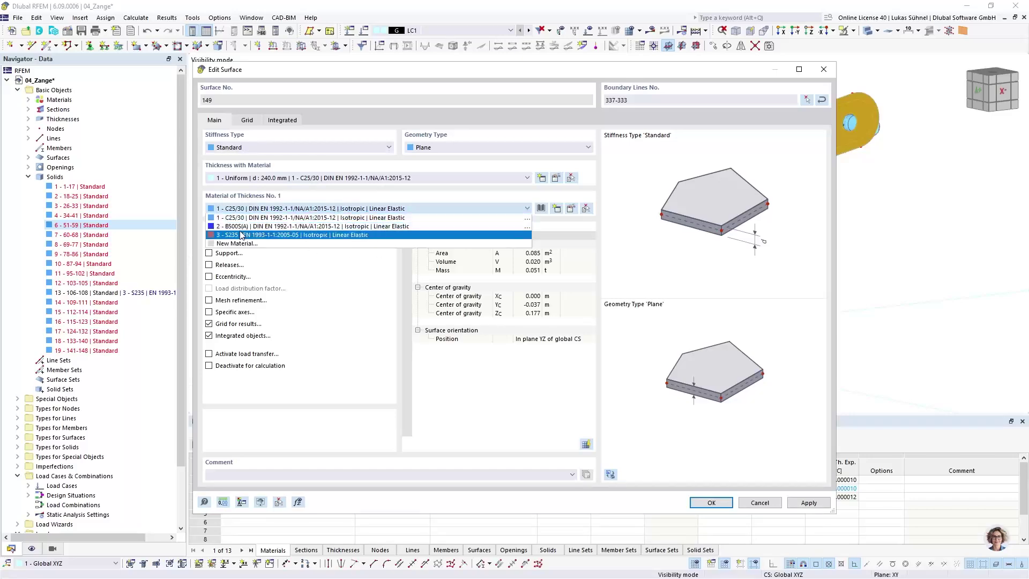
left_click(706, 502)
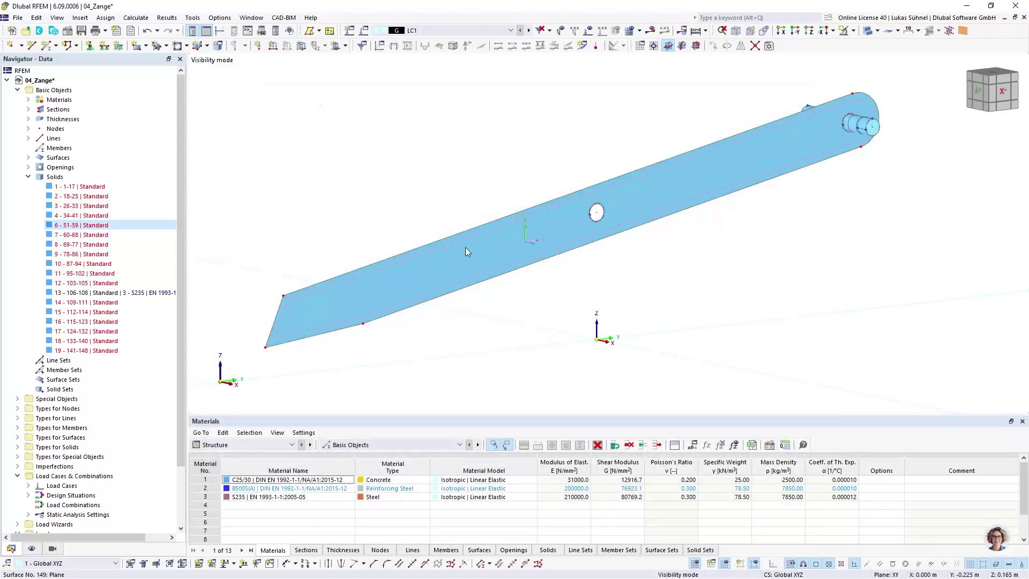
Set up a new beam member with the solid round section R 25 in material 3 - S235 | EN 1993-1-1:2005-05.
middle_click_drag(746, 230, 508, 325)
scroll(616, 231, "up", 5)
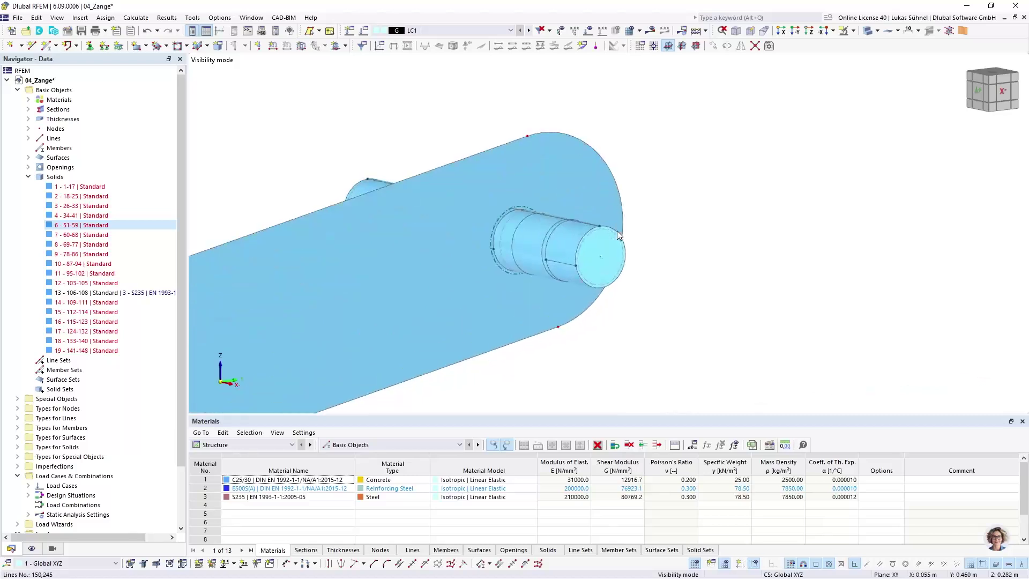
middle_click_drag(645, 259, 664, 298, "ctrl")
scroll(665, 298, "down", 5)
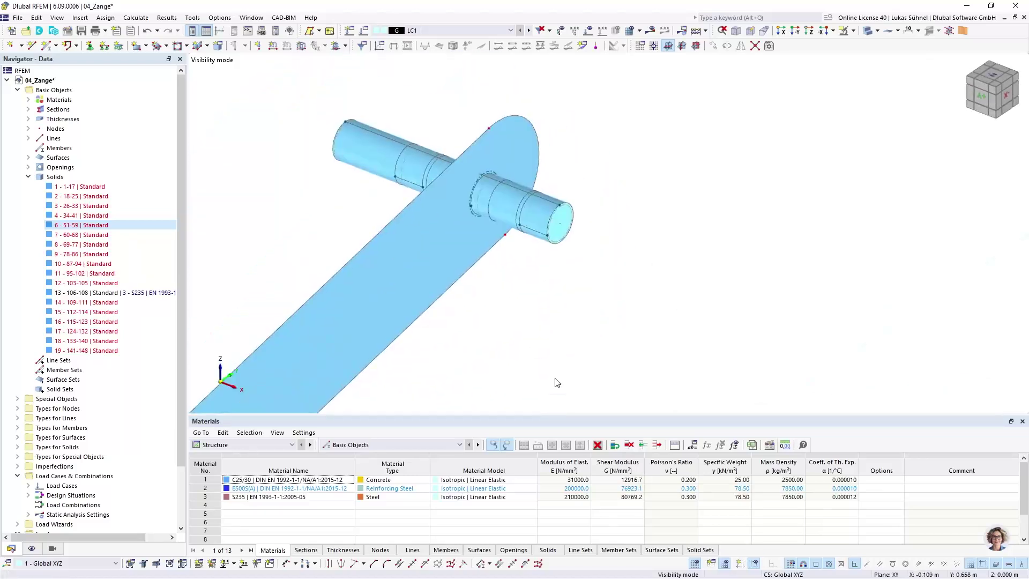
scroll(525, 322, "up", 1)
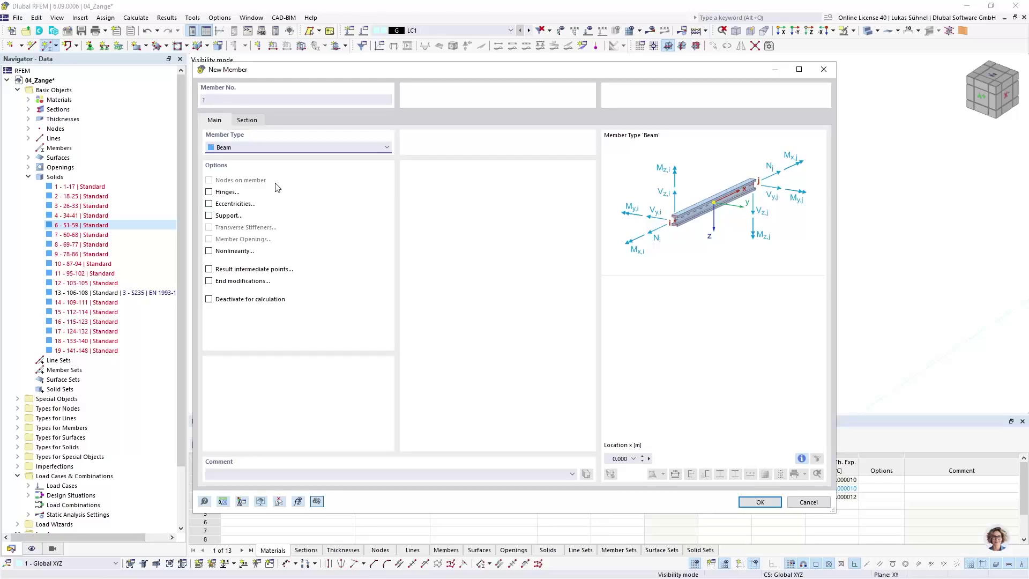
left_click(246, 121)
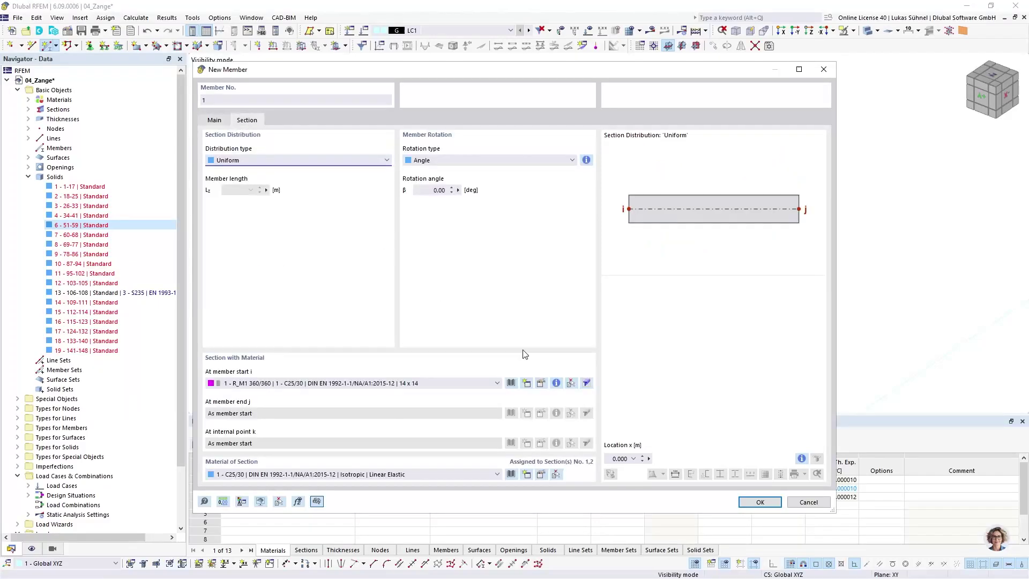
left_click(512, 383)
left_click(289, 187)
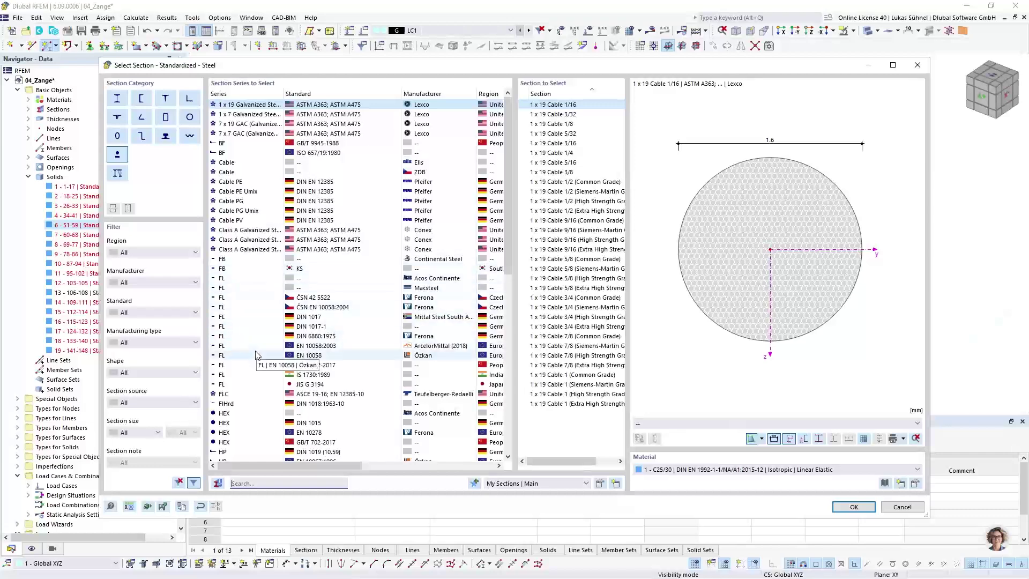
scroll(260, 358, "down", 7)
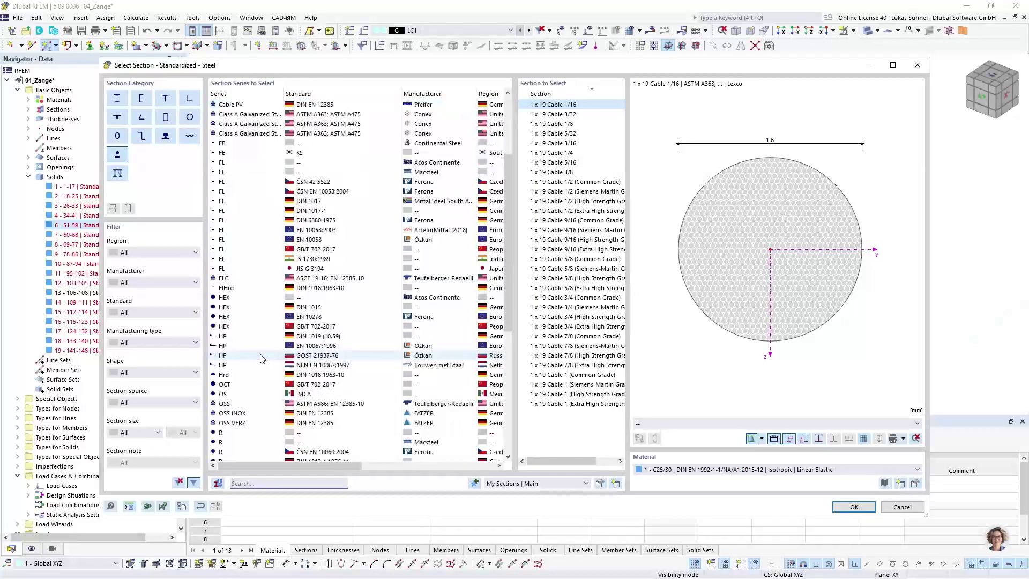
left_click(261, 345)
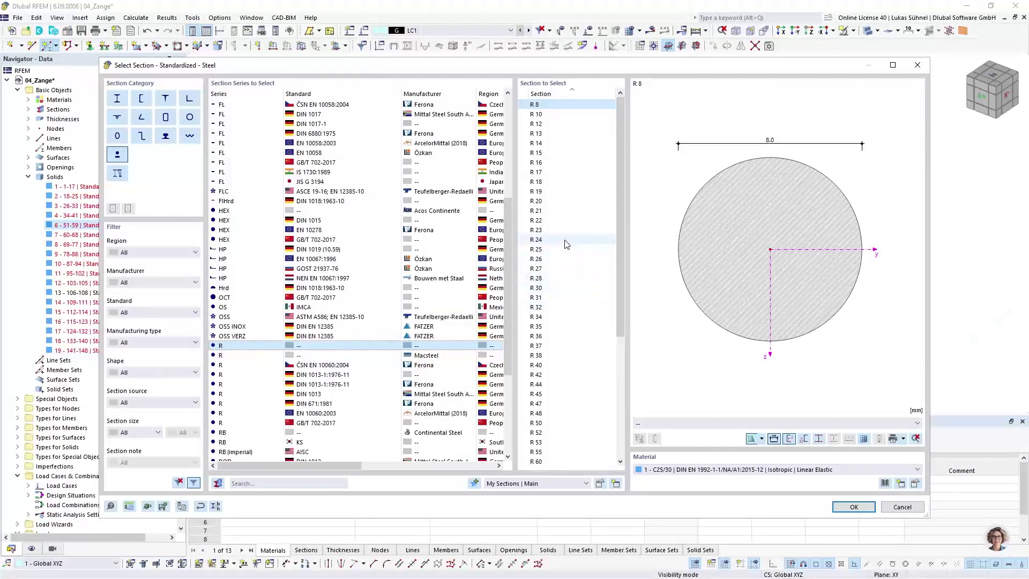
left_click(550, 249)
left_click(753, 470)
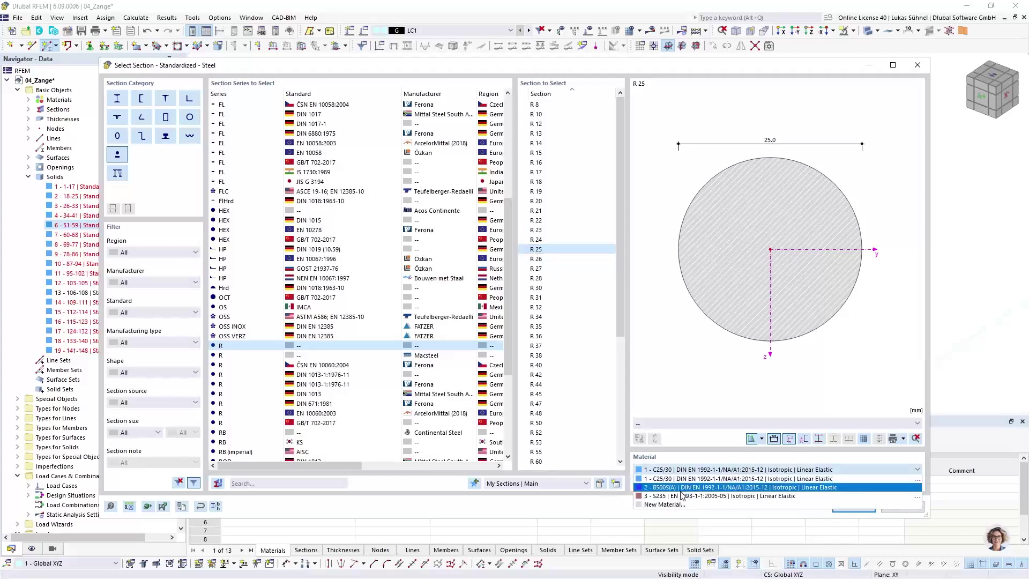
left_click(696, 493)
left_click(853, 507)
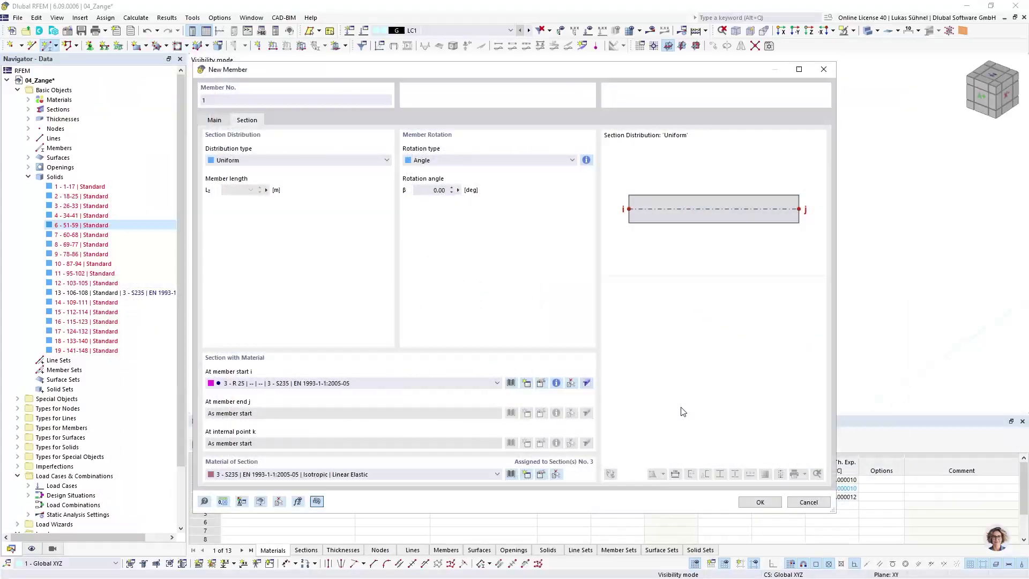
Place the R 25 member along the pin's axis between the centres of its two end faces.
left_click(759, 501)
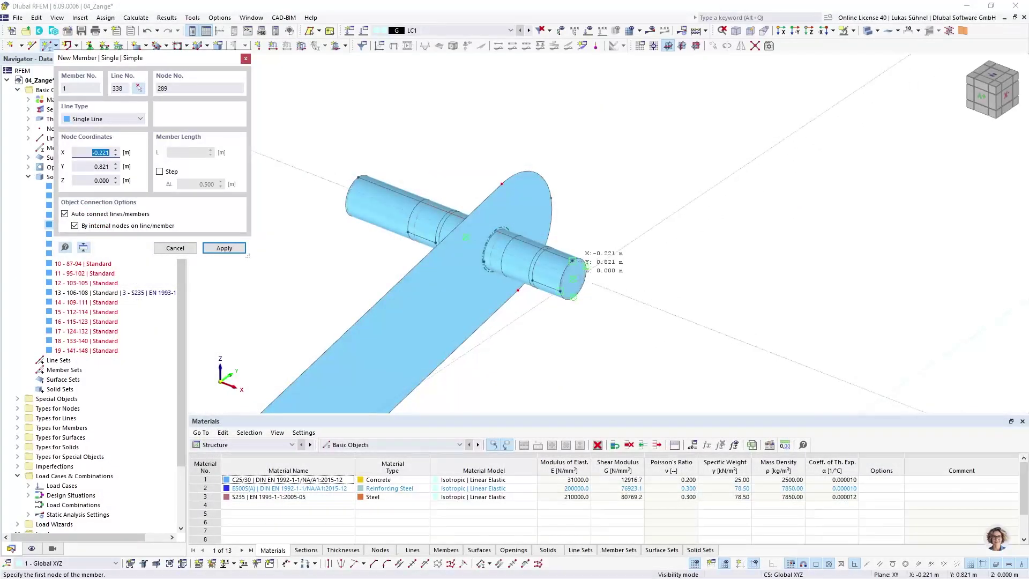
scroll(573, 279, "up", 4)
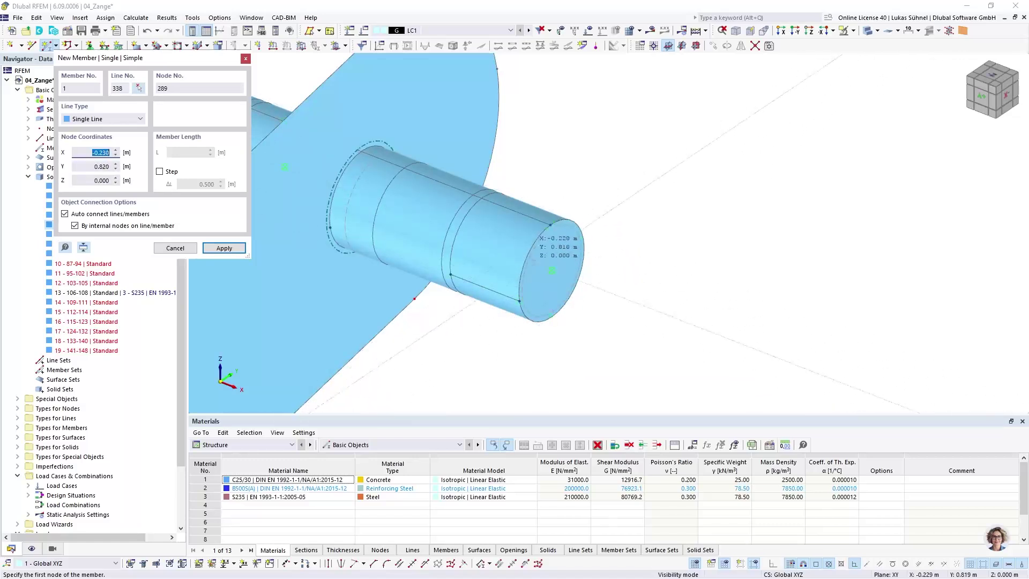
left_click(552, 270)
scroll(631, 329, "down", 3)
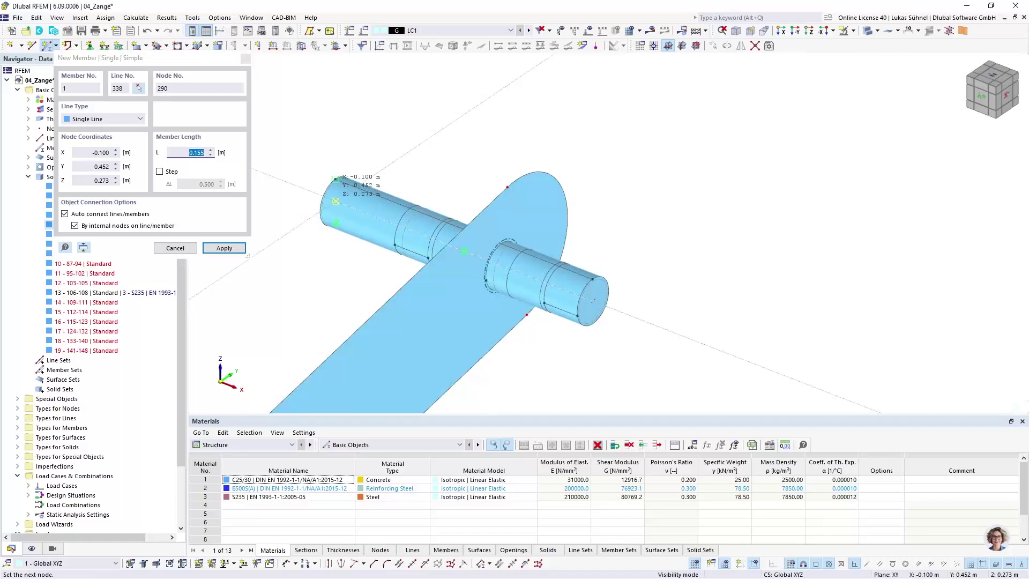
left_click(336, 200)
key("Escape")
Delete the pin's solid 13 together with its boundary surfaces.
middle_click_drag(562, 291, 200, 280, "ctrl")
left_click(91, 293)
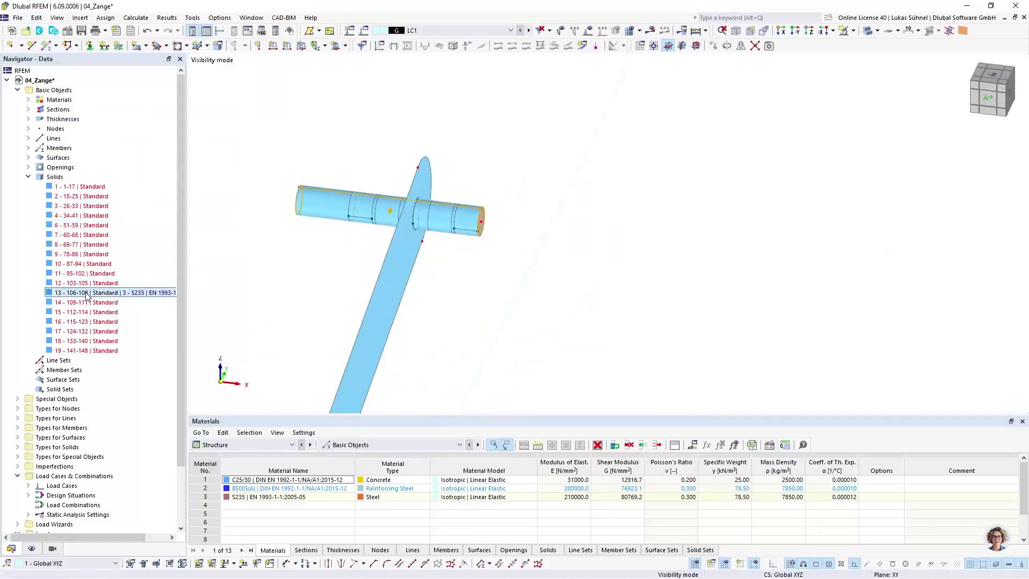
right_click(87, 293)
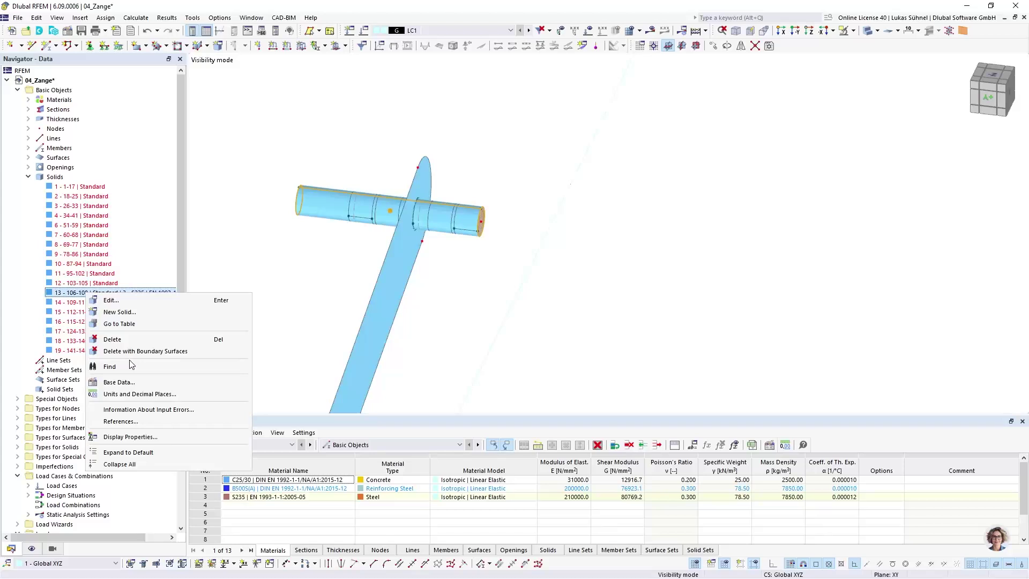
left_click(145, 351)
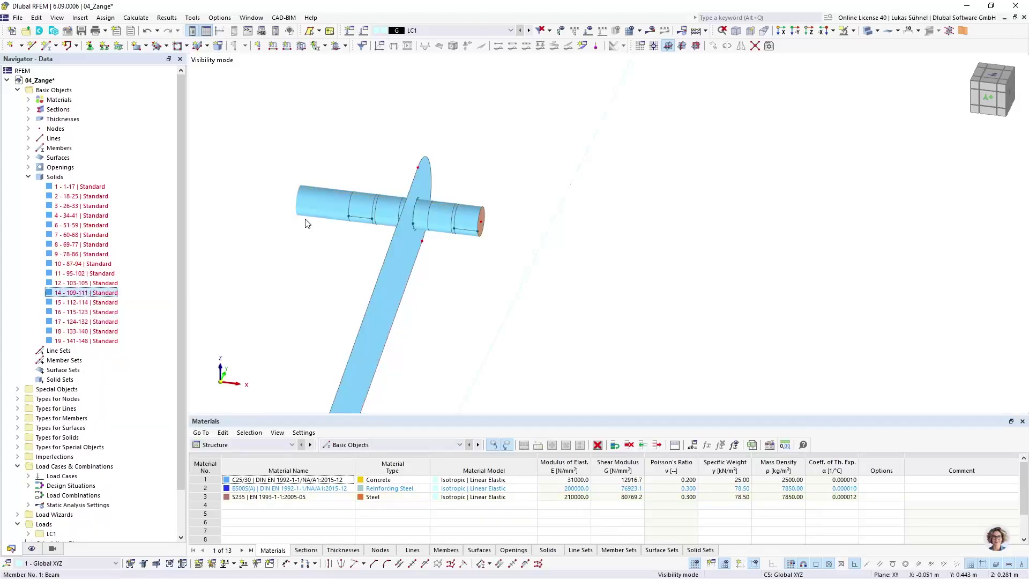
Switch the model display to wireframe around the pin member and the leftover edges.
middle_click_drag(304, 224, 404, 231)
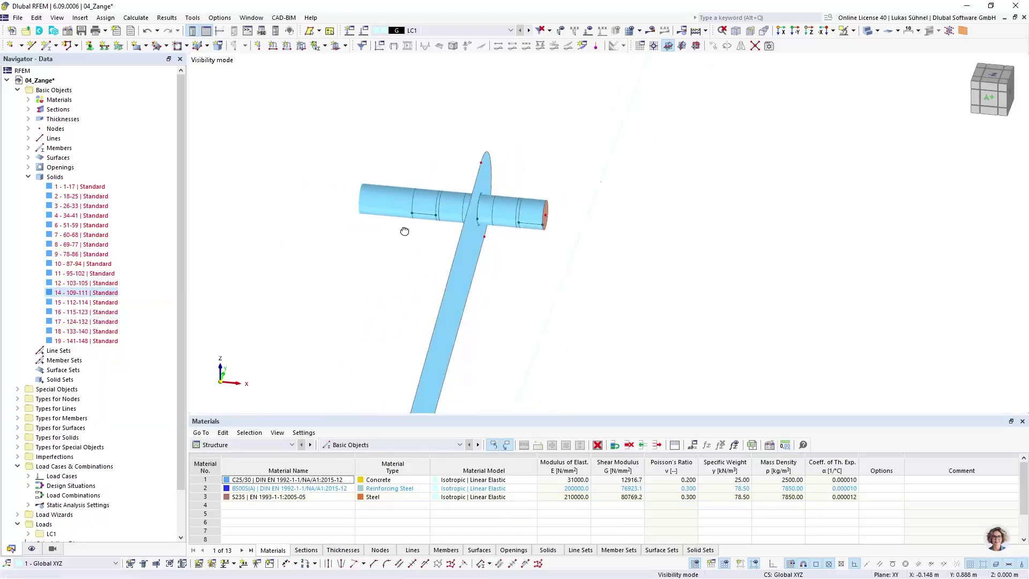
left_click(867, 31)
left_click(867, 31)
middle_click_drag(375, 217, 316, 219)
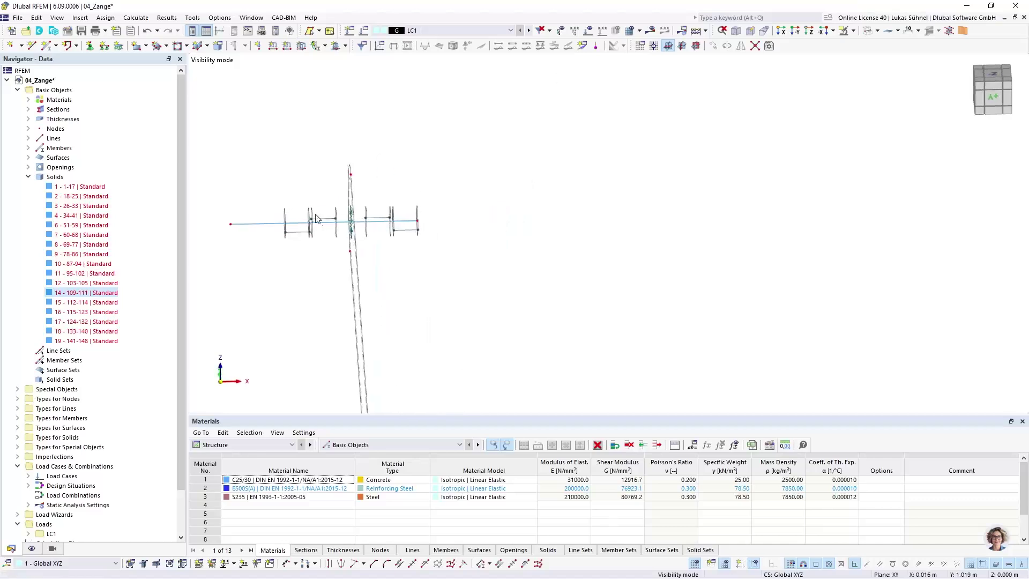
Delete the leftover cylinder edges on both sides of the bar, including the circle at the member's end.
left_click_drag(277, 211, 340, 261)
key("Delete")
left_click_drag(360, 196, 409, 263)
key("Delete")
scroll(425, 228, "up", 3)
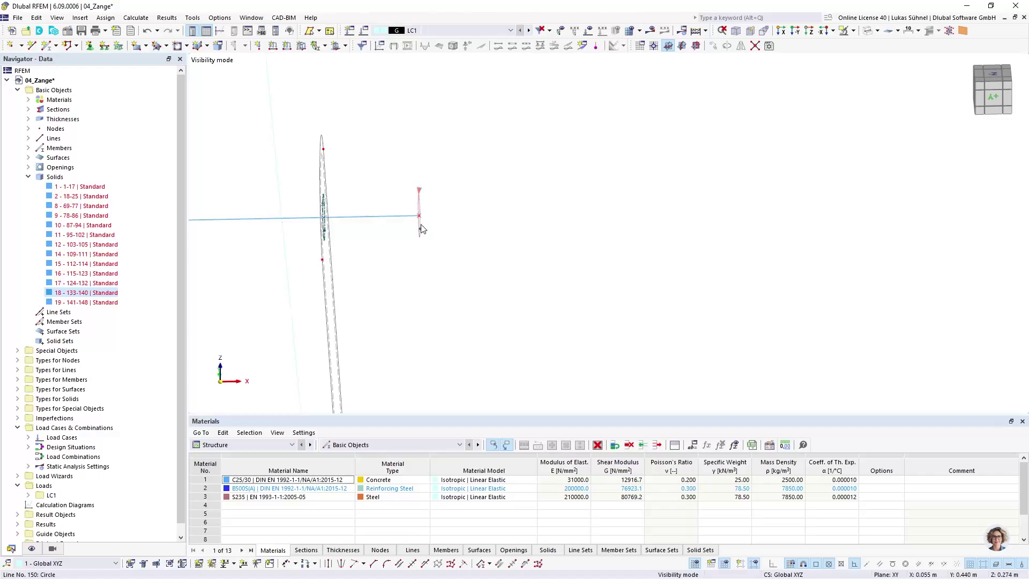
middle_click_drag(420, 227, 845, 46)
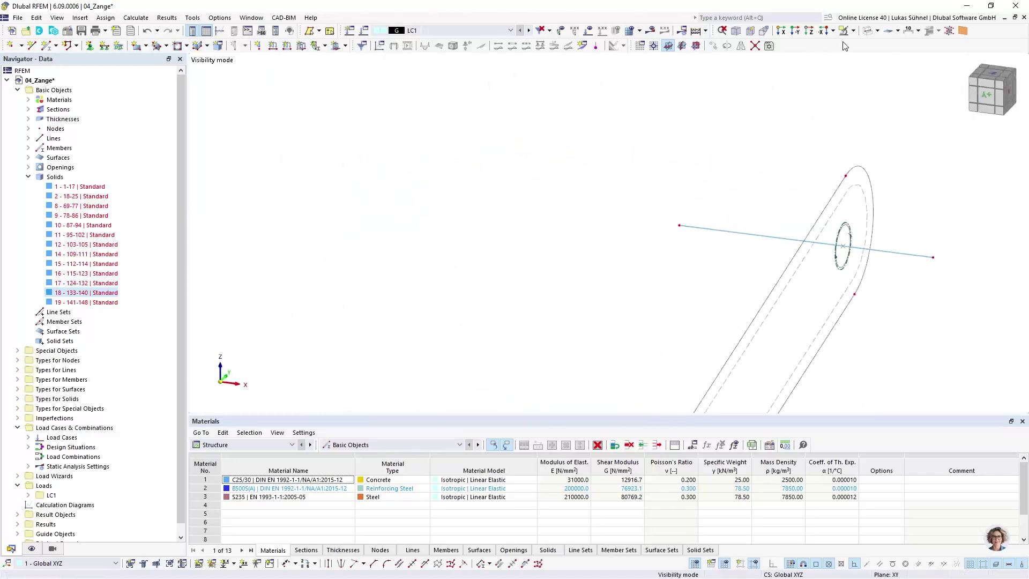
Check the pin member in the bar's end hole in solid display and return the model to wireframe.
left_click(861, 33)
middle_click_drag(723, 108, 555, 186, "ctrl")
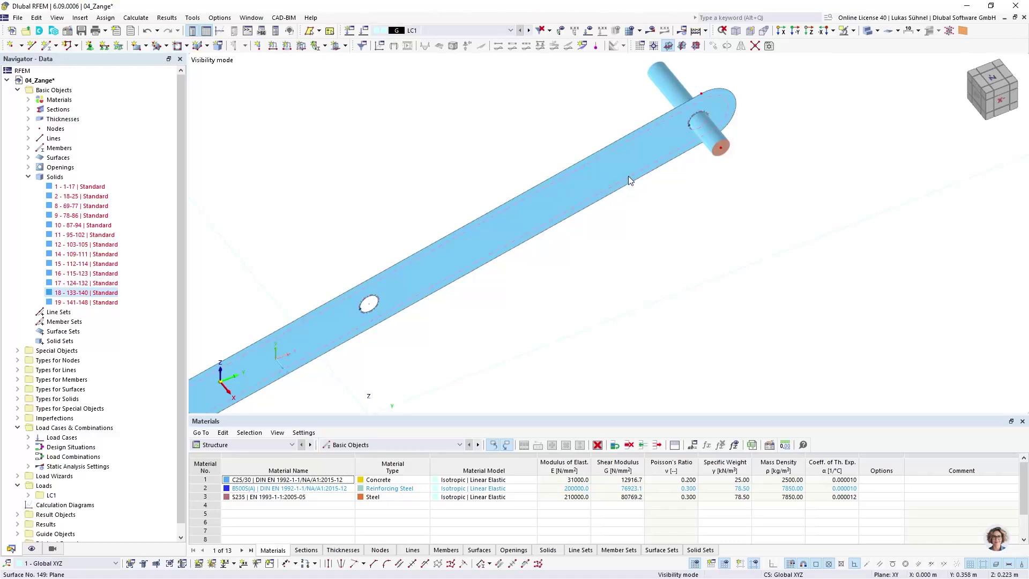
left_click(872, 32)
left_click(872, 33)
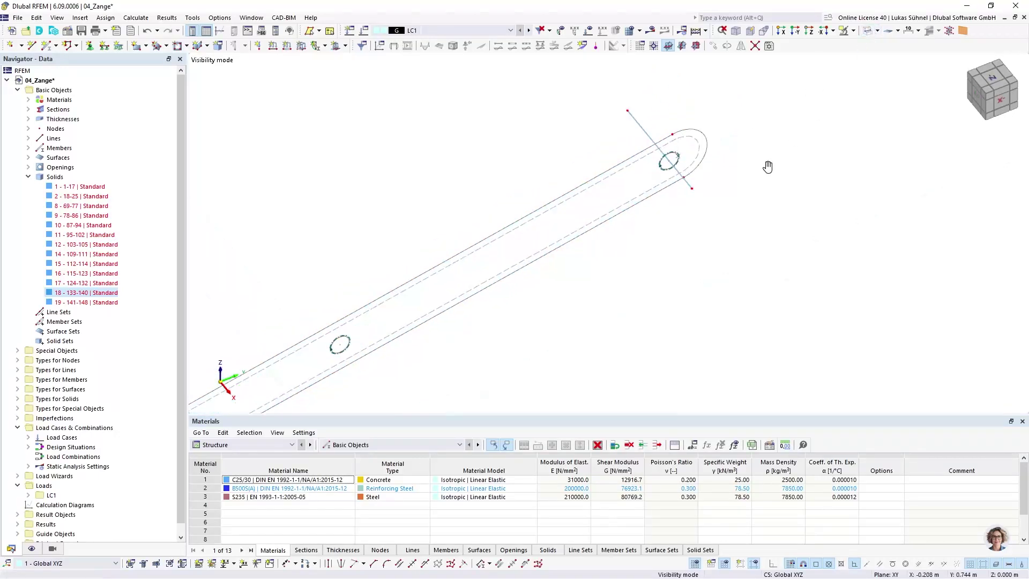
middle_click_drag(769, 165, 700, 153, "ctrl")
scroll(666, 184, "up", 5)
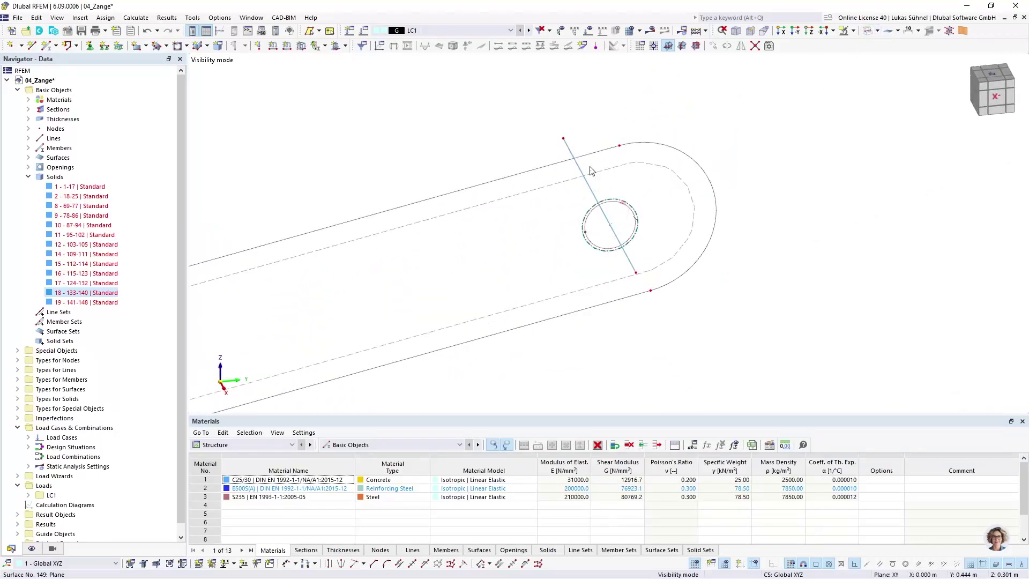
Inspect the pin member's position relative to the hole at the rounded end of the mid-plane surface.
left_click(622, 251)
scroll(620, 251, "up", 3)
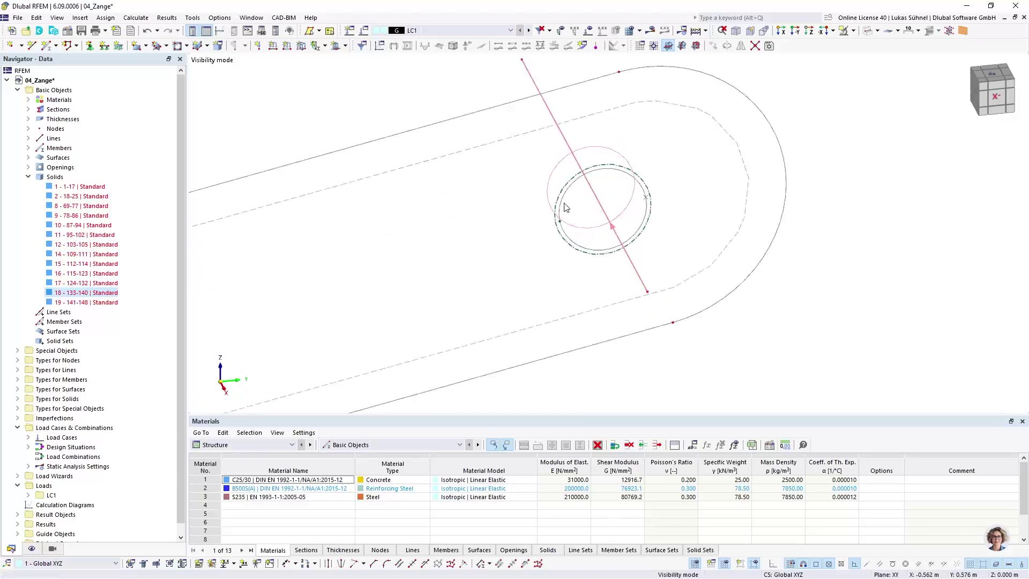
key("Escape")
left_click(607, 211)
left_click(597, 218)
scroll(650, 257, "down", 6)
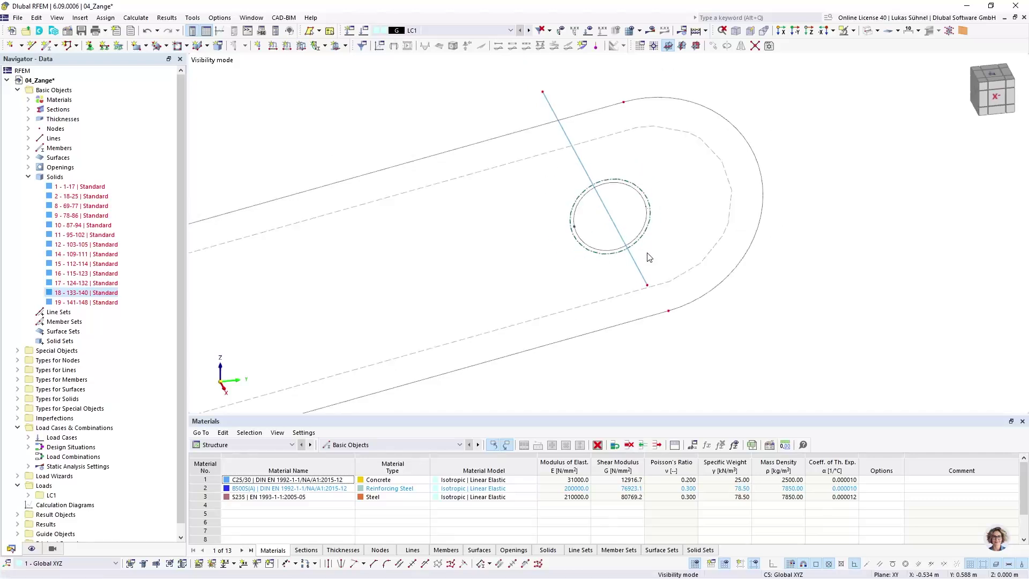
End the visibility mode and show the complete gripper model in solid display.
left_click(853, 32)
left_click(866, 128)
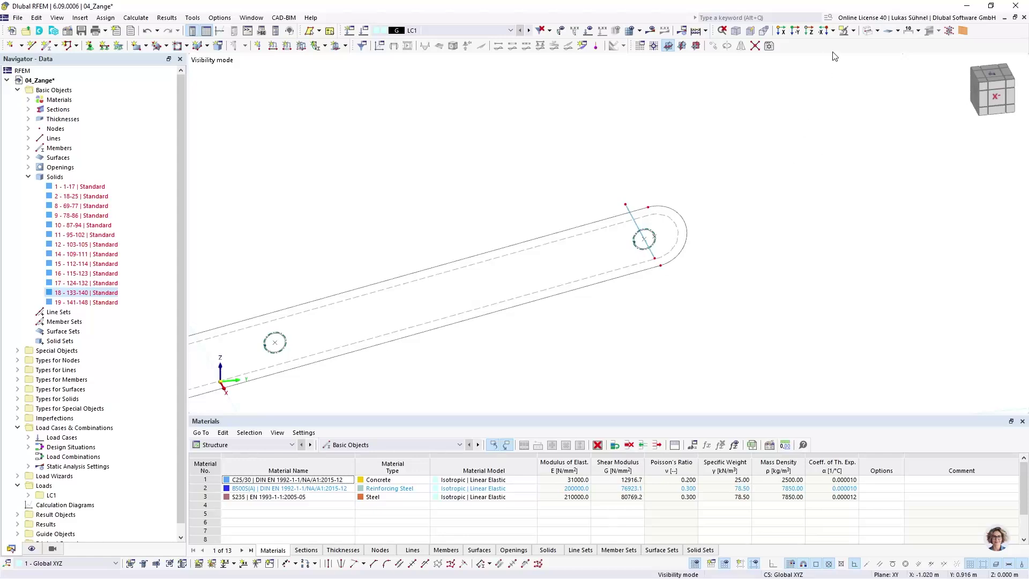
left_click(854, 31)
left_click(868, 128)
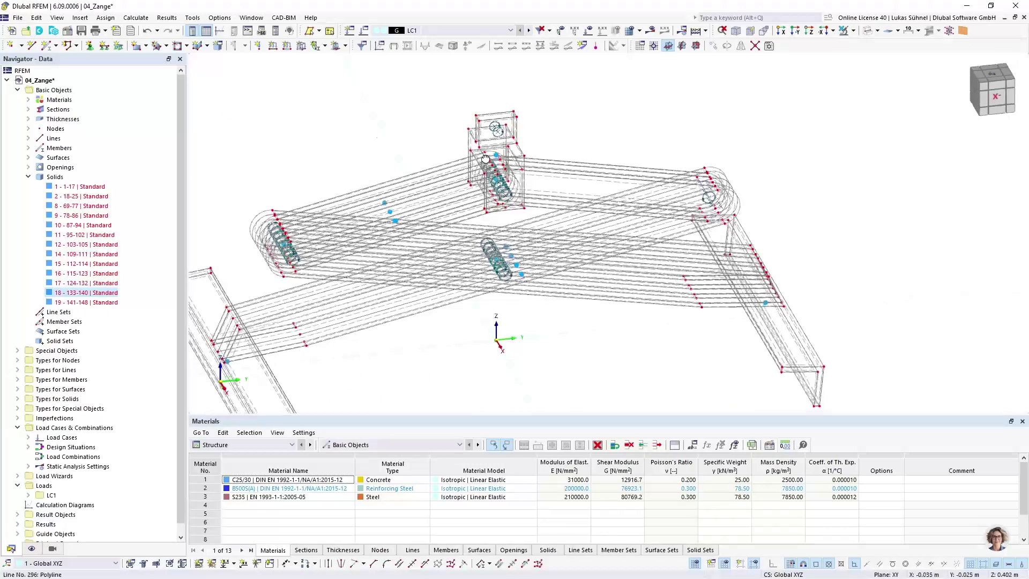
middle_click_drag(484, 159, 534, 293, "ctrl")
scroll(534, 293, "up", 5)
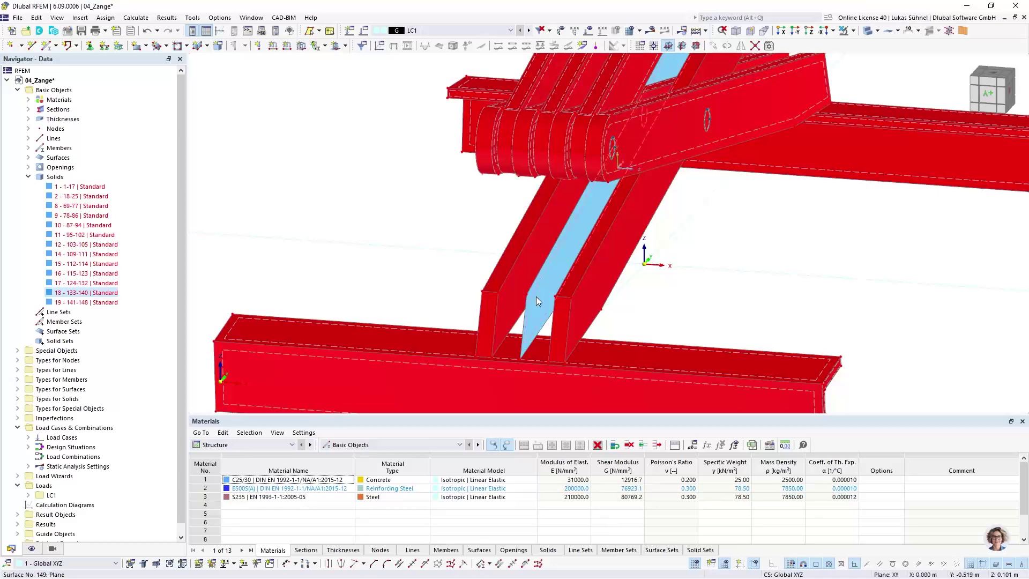
Select the mid-plane surface between the two neighbouring bars and inspect its place in the gripper assembly.
left_click(535, 297)
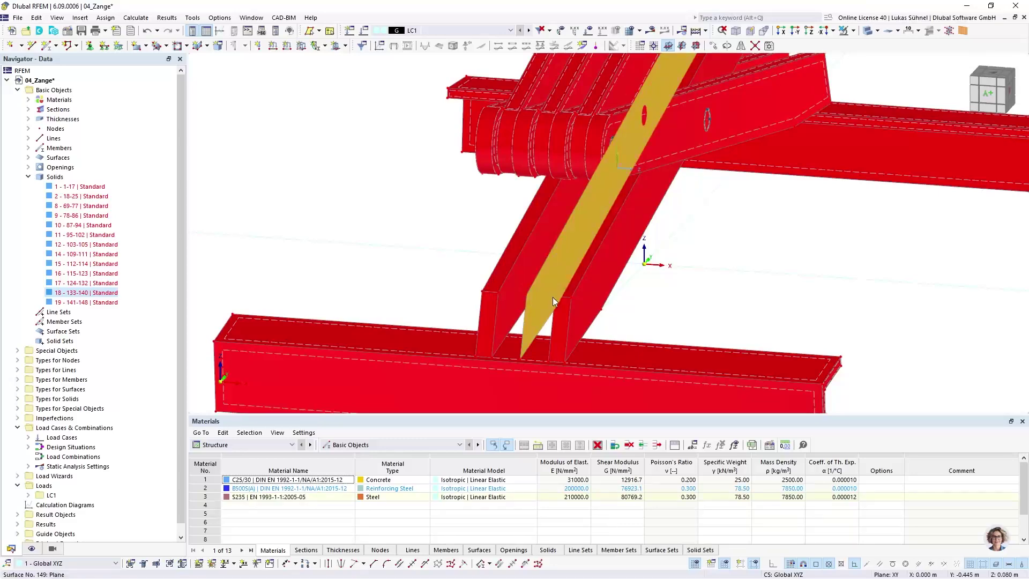
scroll(739, 300, "down", 3)
middle_click_drag(740, 301, 533, 326, "ctrl")
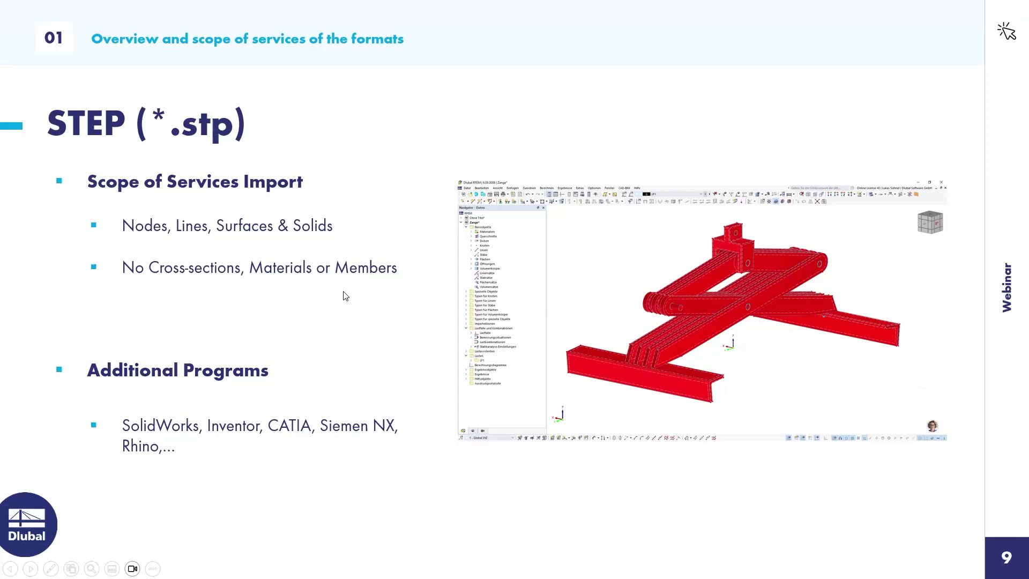
key("Right")
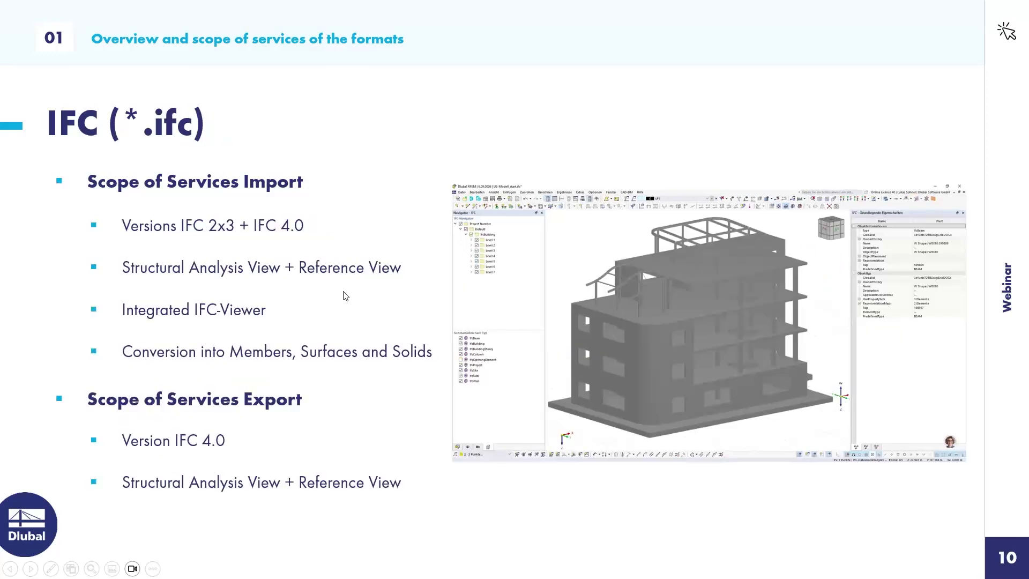
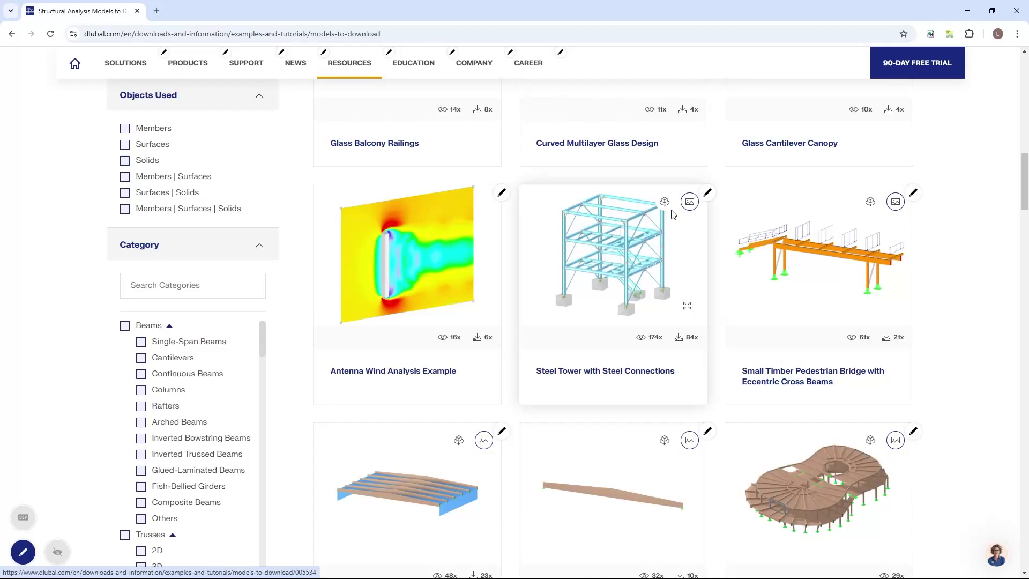
Preview the Steel Tower with Steel Connections model in 3D on the Dlubal website, restore its picture and look through the neighbouring models.
left_click(664, 204)
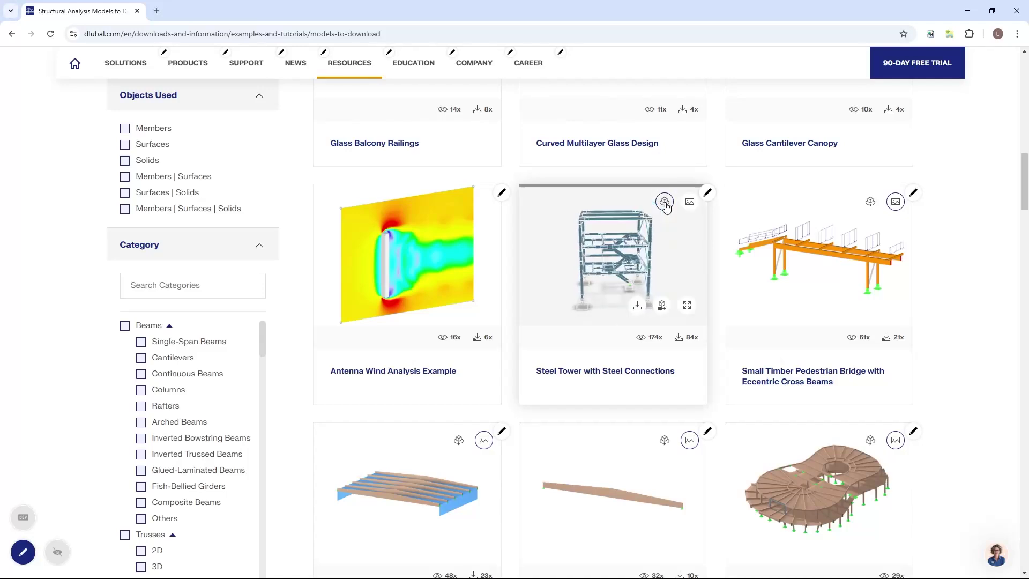
scroll(605, 255, "up", 5)
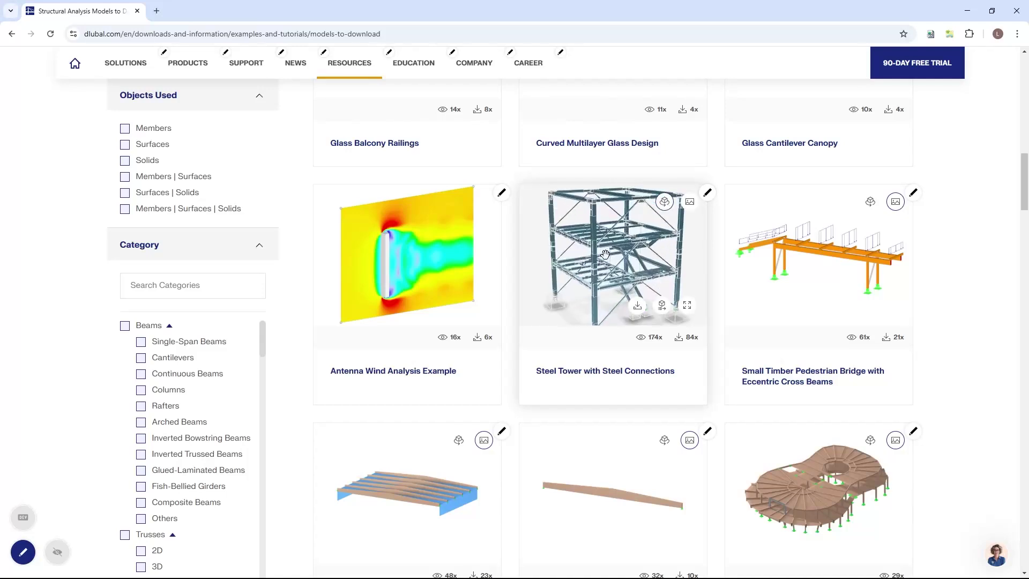
left_click_drag(599, 258, 584, 239)
scroll(584, 238, "down", 5)
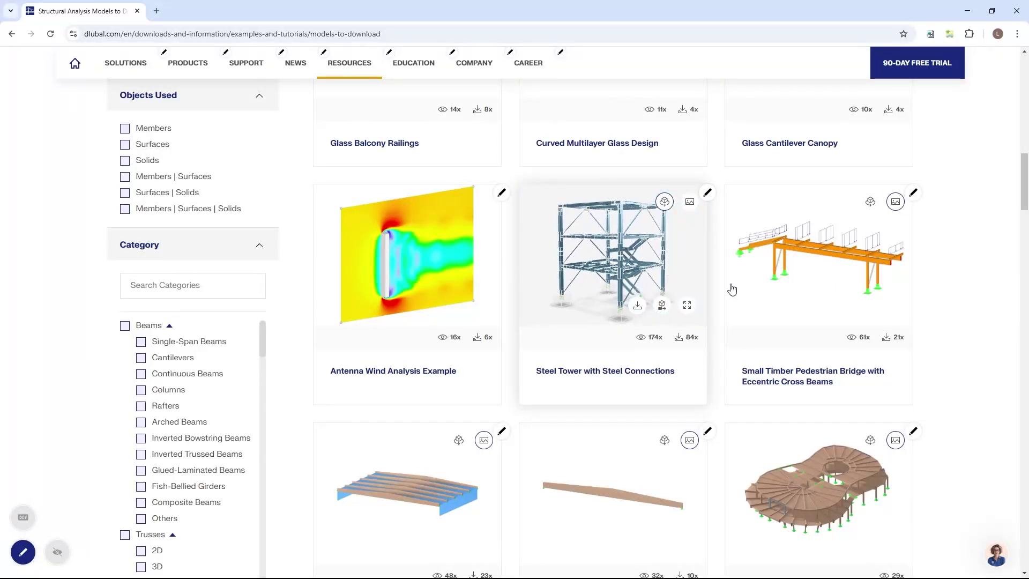
left_click(690, 203)
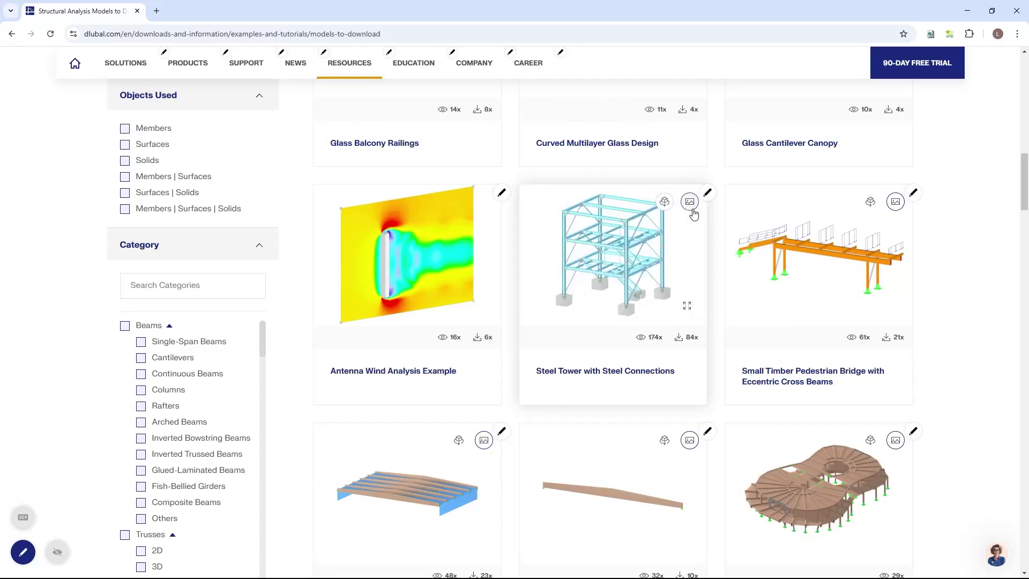
scroll(920, 378, "down", 3)
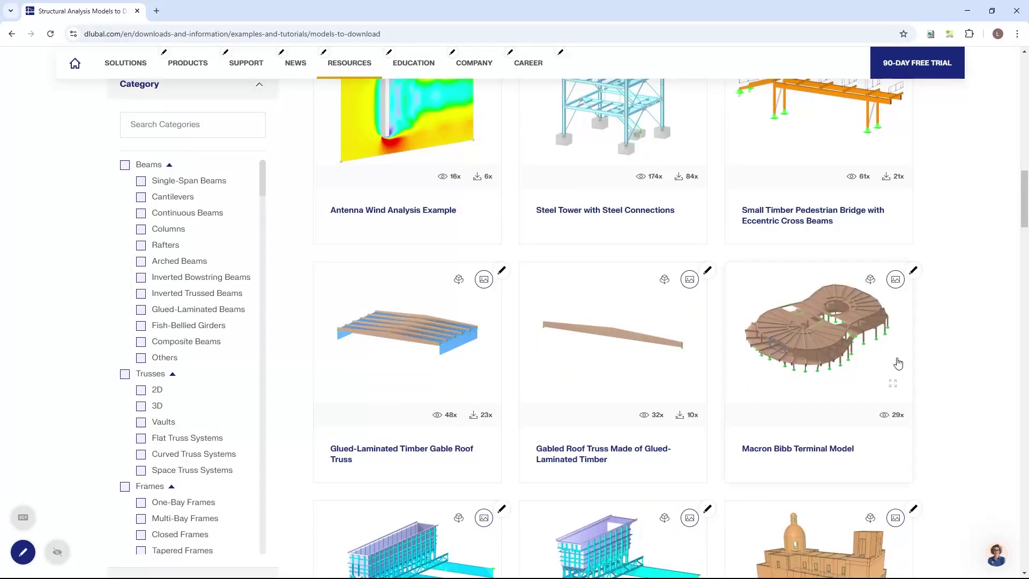
scroll(897, 360, "up", 5)
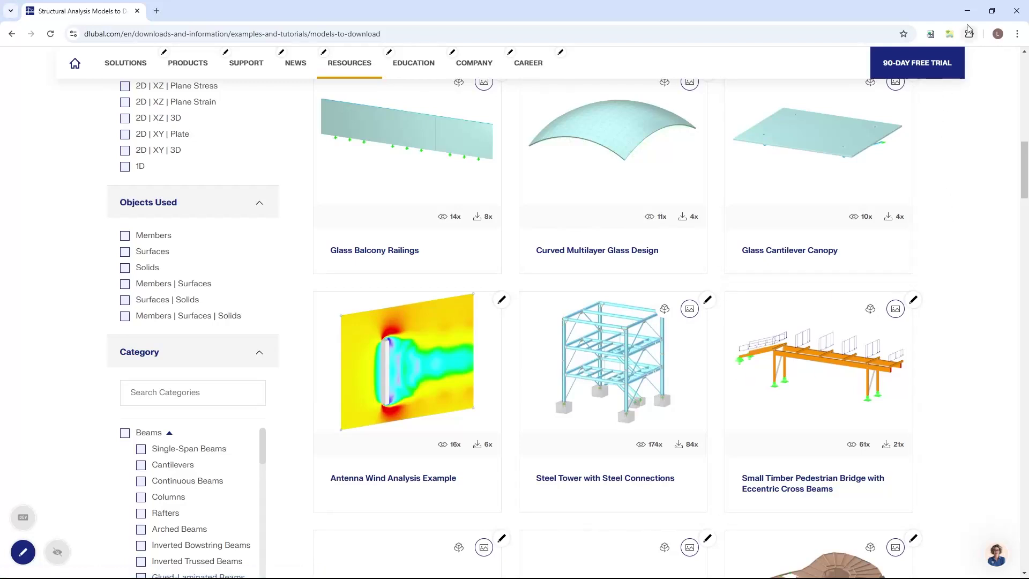
Switch back to RFEM and close the 04_Zange model without saving its changes.
left_click(970, 17)
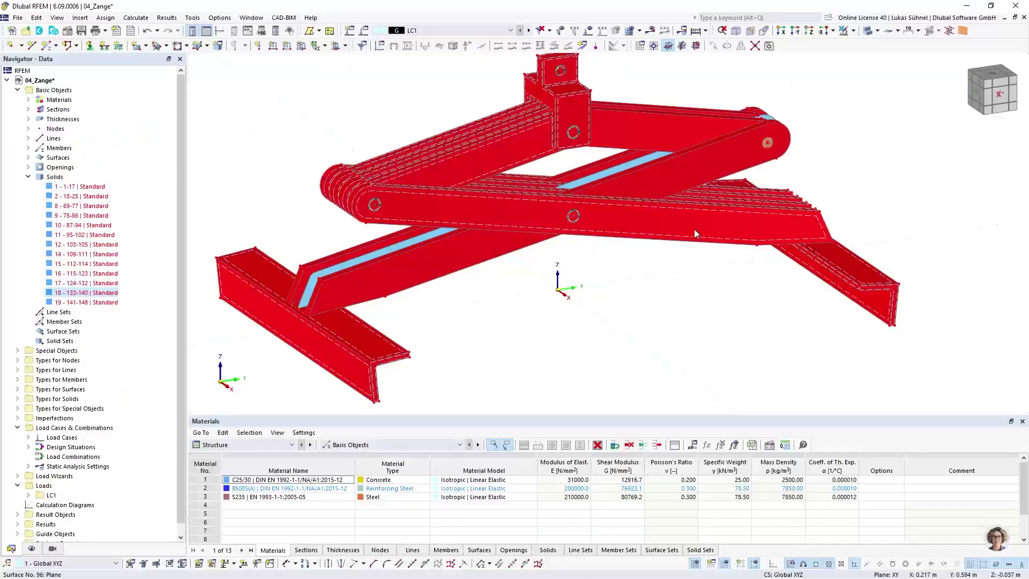
left_click(1023, 17)
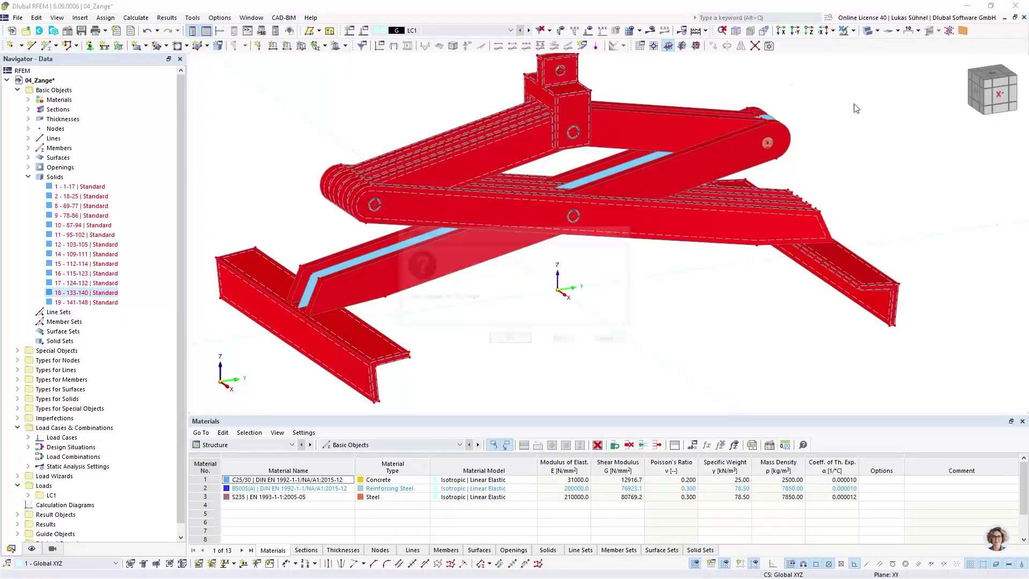
left_click(564, 330)
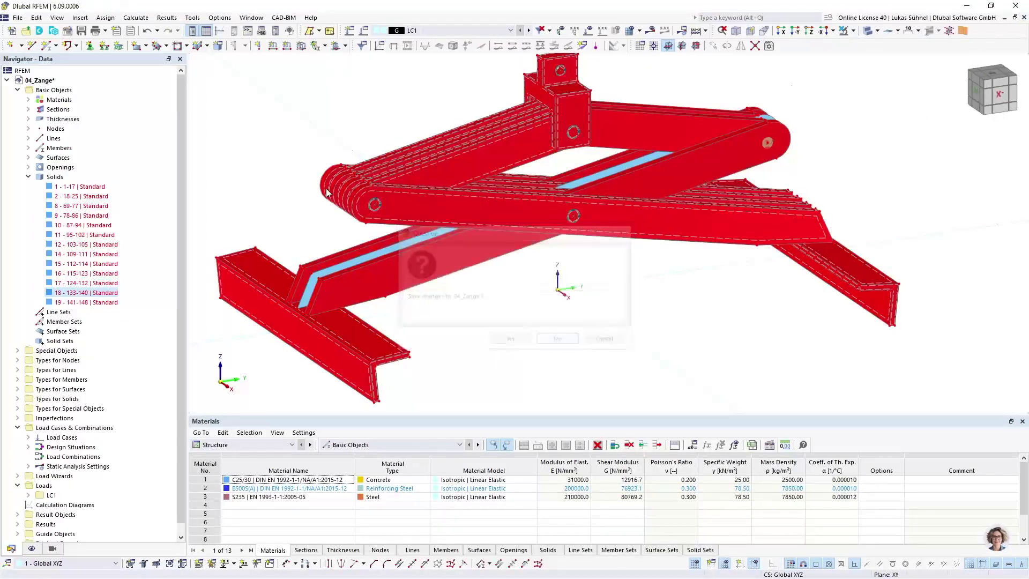
Open the model file 05a_Stahlhalle_Anschlüsse.rf6 from the 2025_02 Übersicht Schnittstellen folder.
left_click(9, 17)
mouse_move(29, 17)
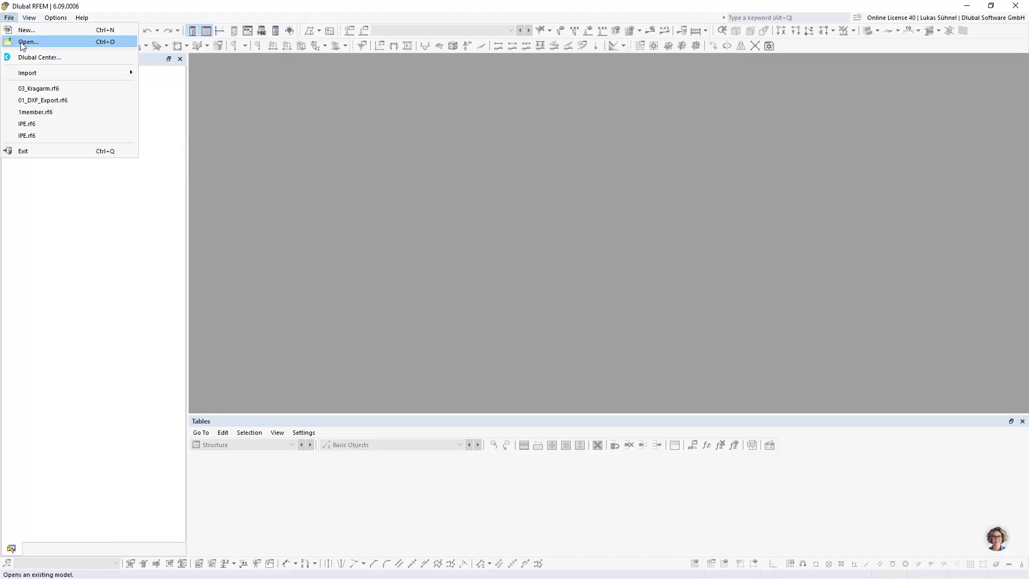
left_click(43, 42)
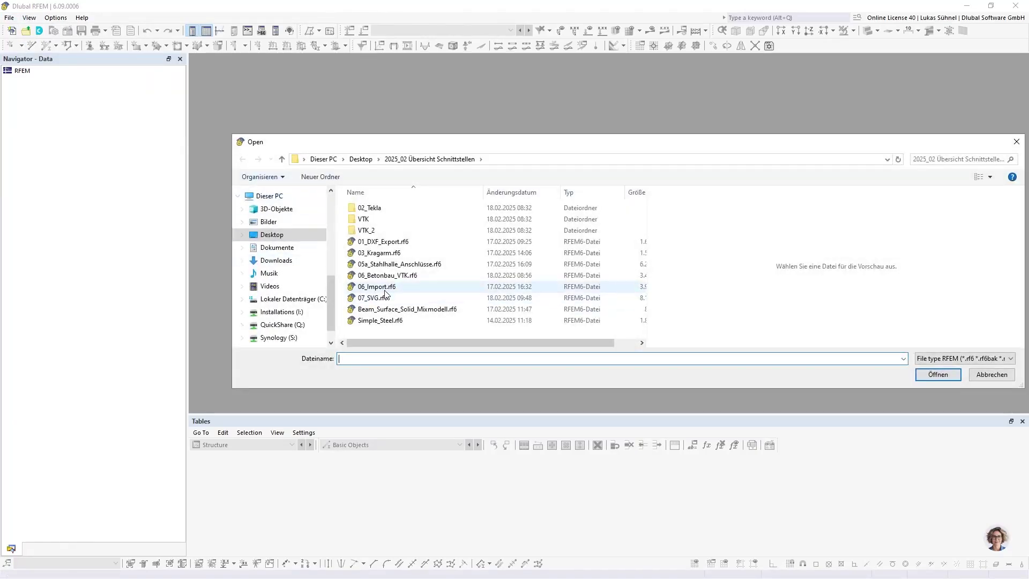
left_click(391, 265)
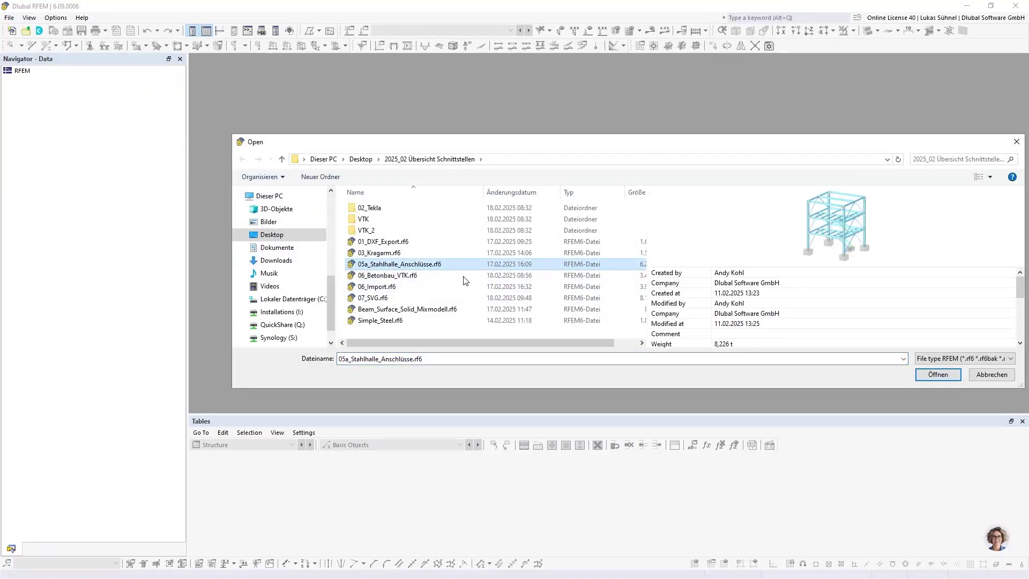
left_click(935, 376)
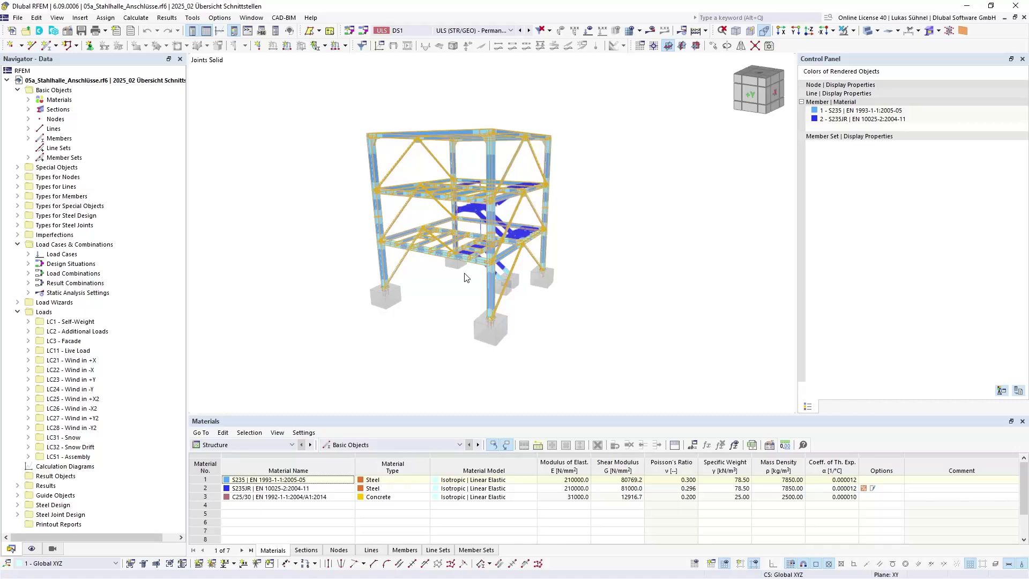
Examine the steel joints, bolted plates, bracing connections and column bases of the steel structure from several sides.
scroll(370, 247, "up", 5)
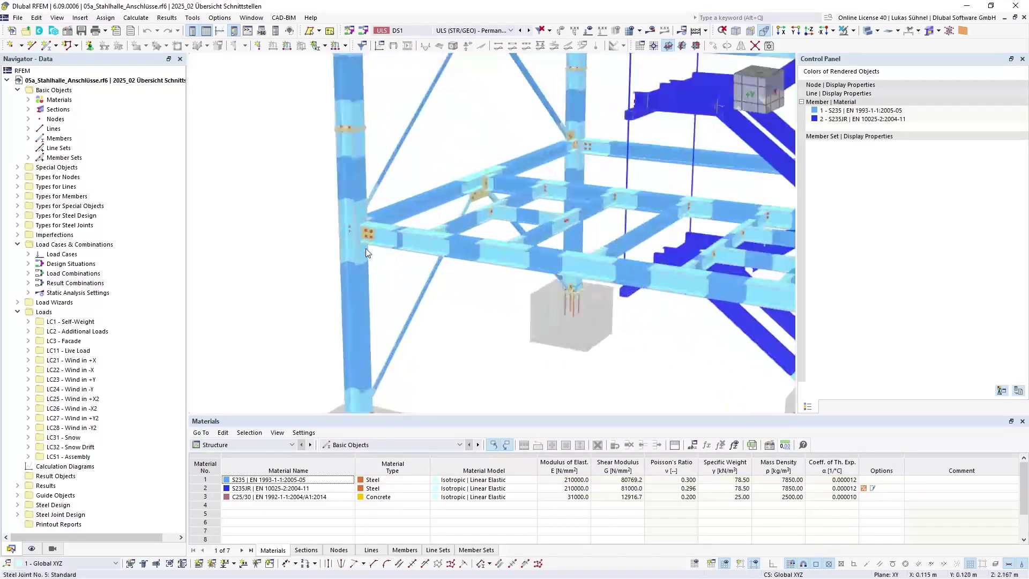
middle_click_drag(367, 252, 408, 230, "ctrl")
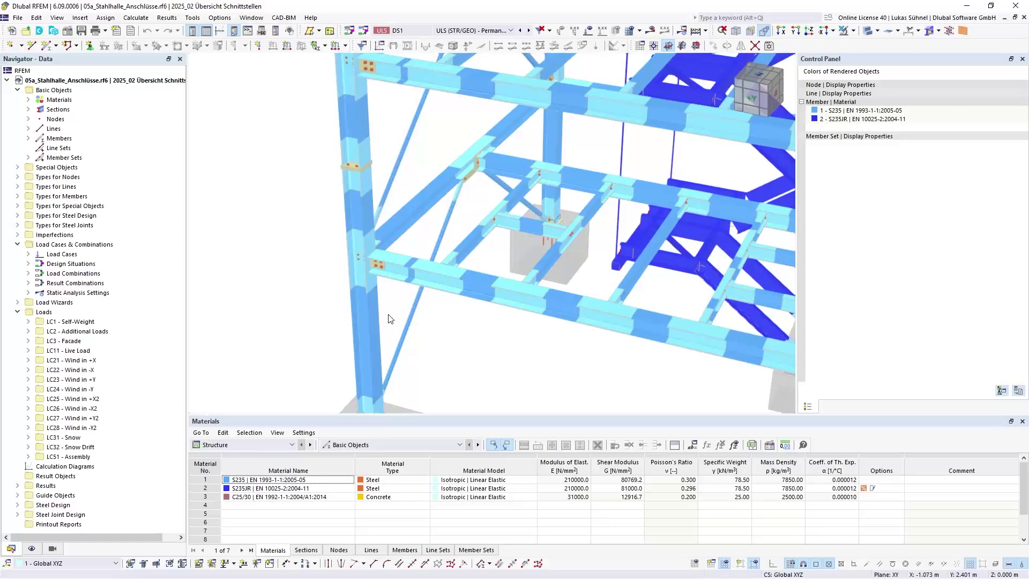
middle_click_drag(390, 318, 418, 325, "ctrl")
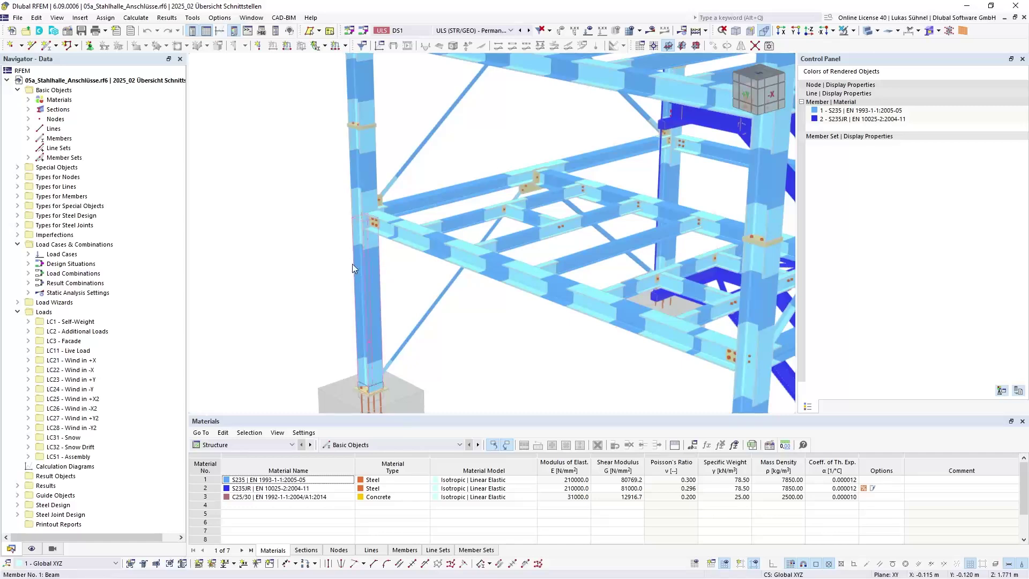
middle_click_drag(417, 269, 393, 349, "ctrl")
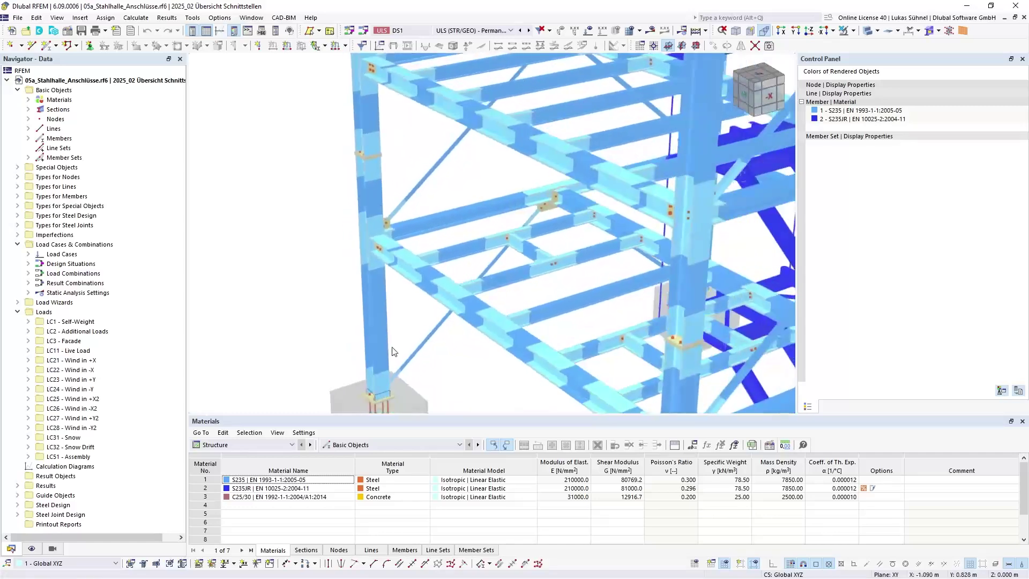
middle_click_drag(449, 281, 496, 291)
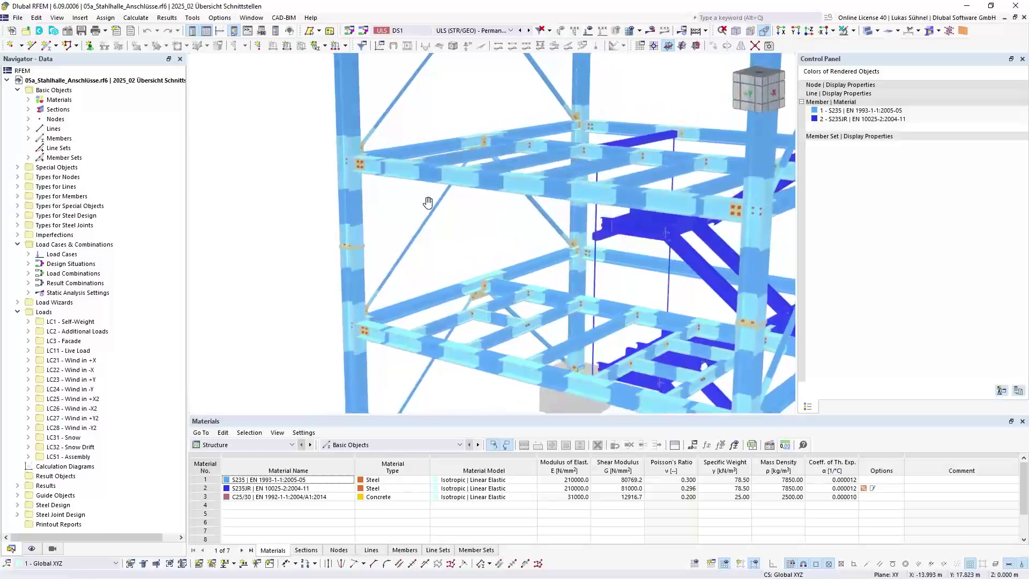
scroll(482, 292, "up", 6)
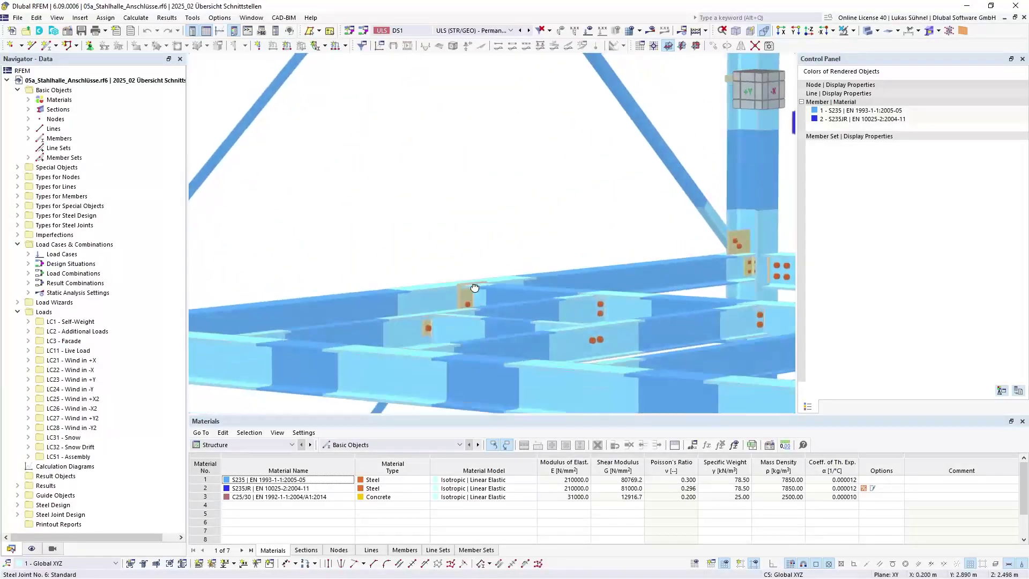
scroll(472, 289, "down", 3)
scroll(468, 336, "up", 2)
scroll(468, 336, "down", 5)
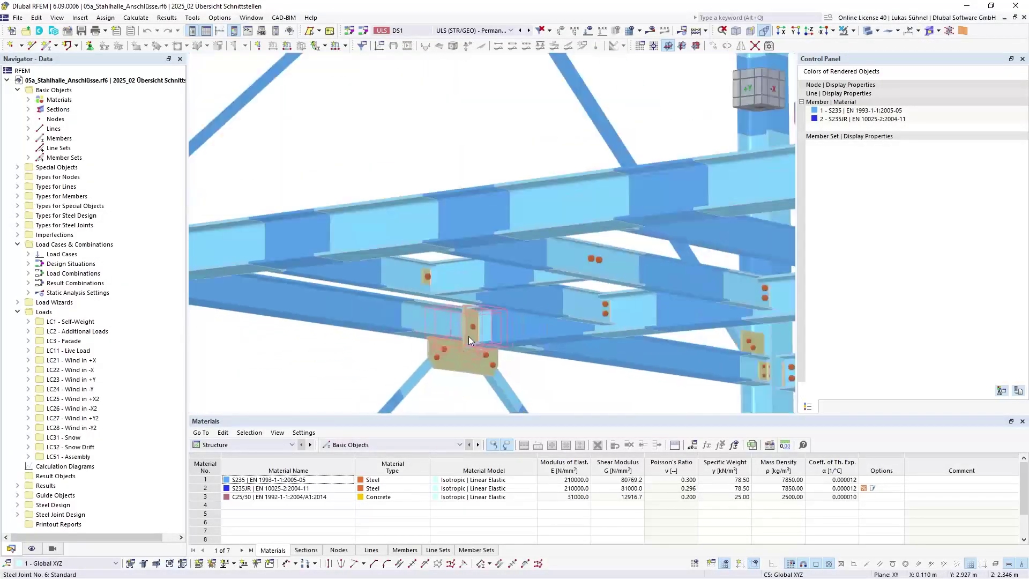
scroll(458, 321, "down", 8)
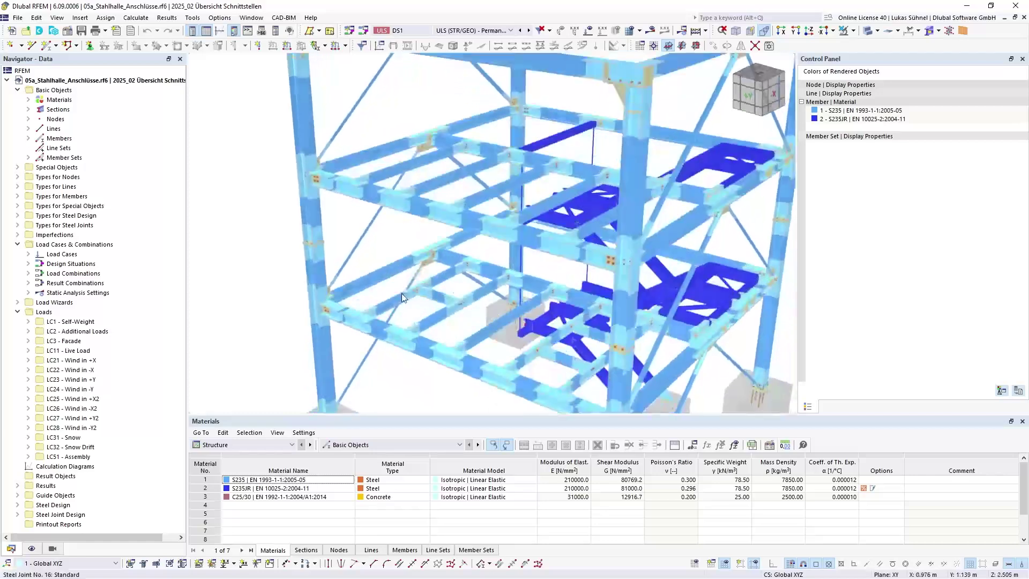
middle_click_drag(485, 319, 551, 223, "ctrl")
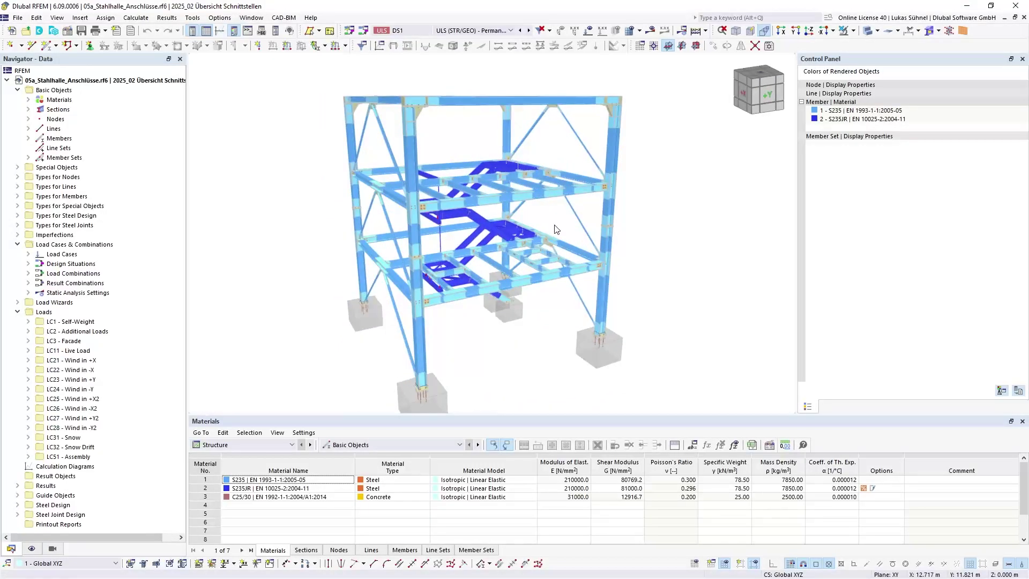
middle_click_drag(319, 231, 282, 229, "ctrl")
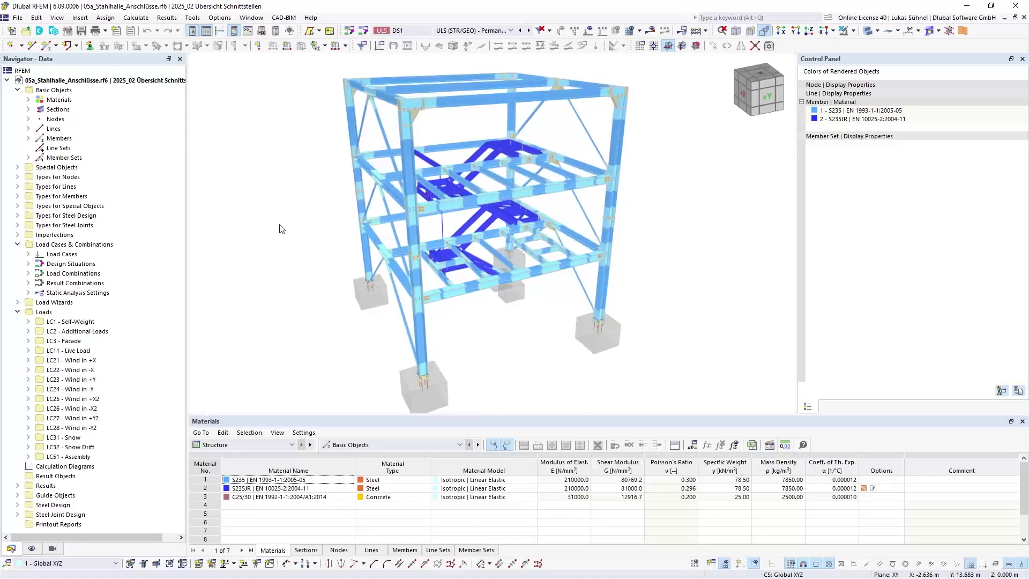
Export the steel structure as a binary glTF 2.0 file named 05a_Stahlhalle_Anschlüsse.glb on the Desktop.
left_click(17, 17)
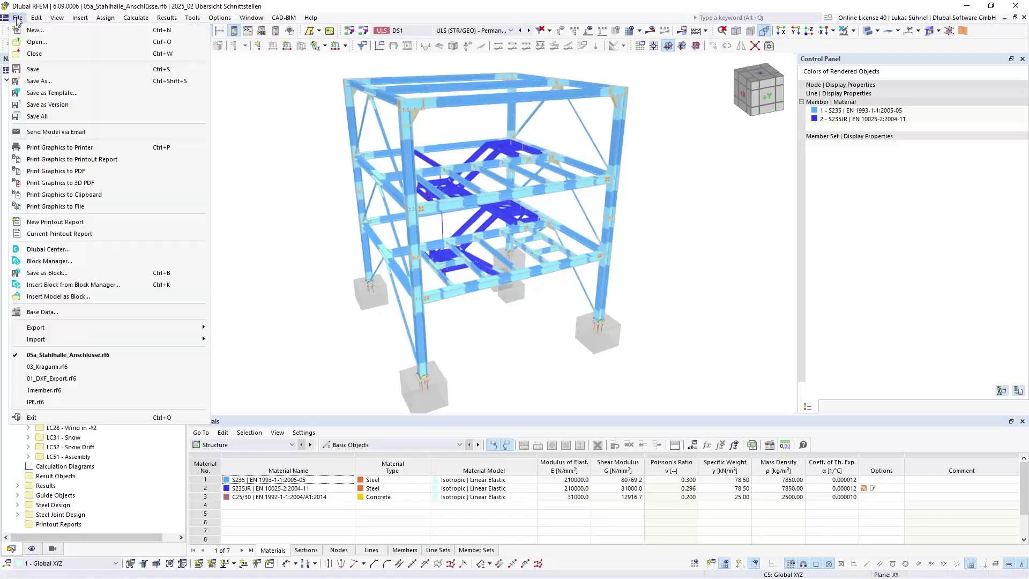
mouse_move(146, 324)
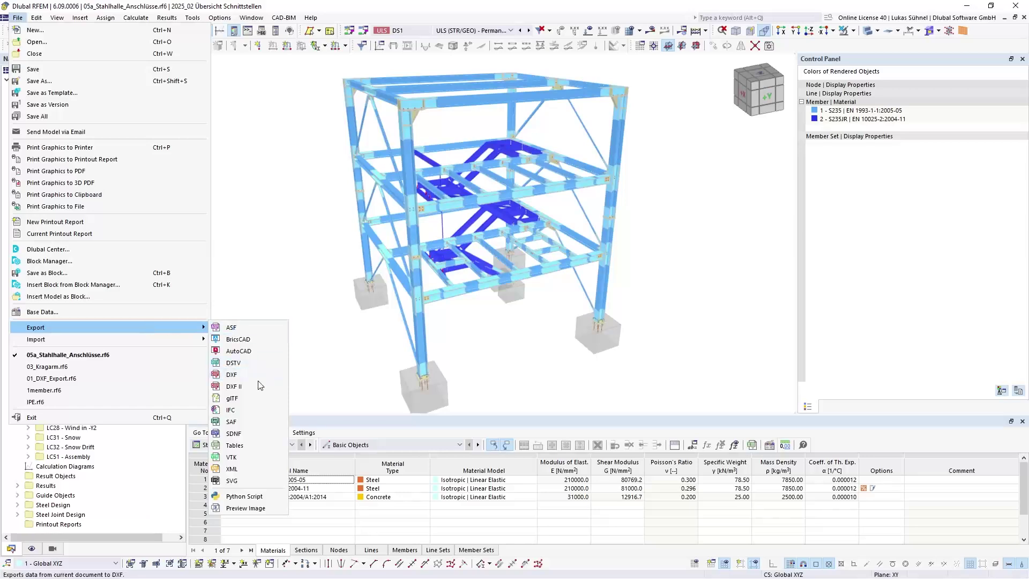
left_click(235, 398)
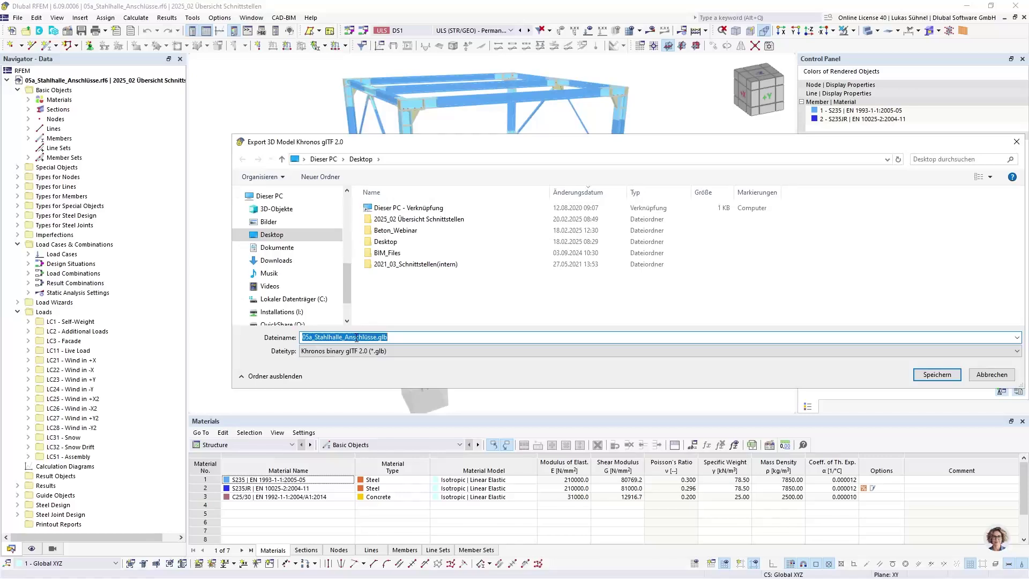
left_click(922, 374)
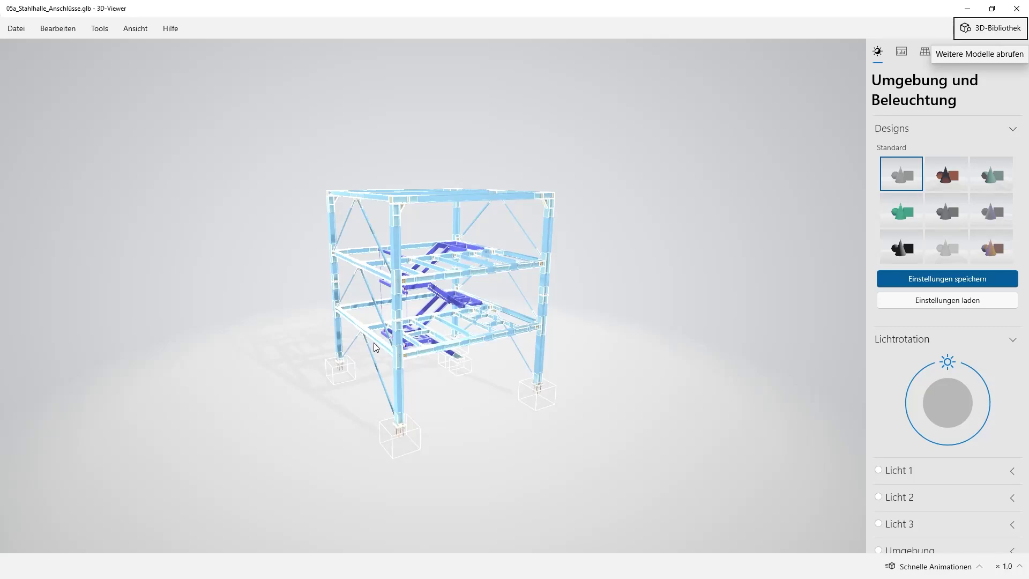
Examine the exported glTF model in 3D-Viewer, including its stairs, bolted connections, bracing and the whole frame from several sides.
scroll(464, 374, "up", 5)
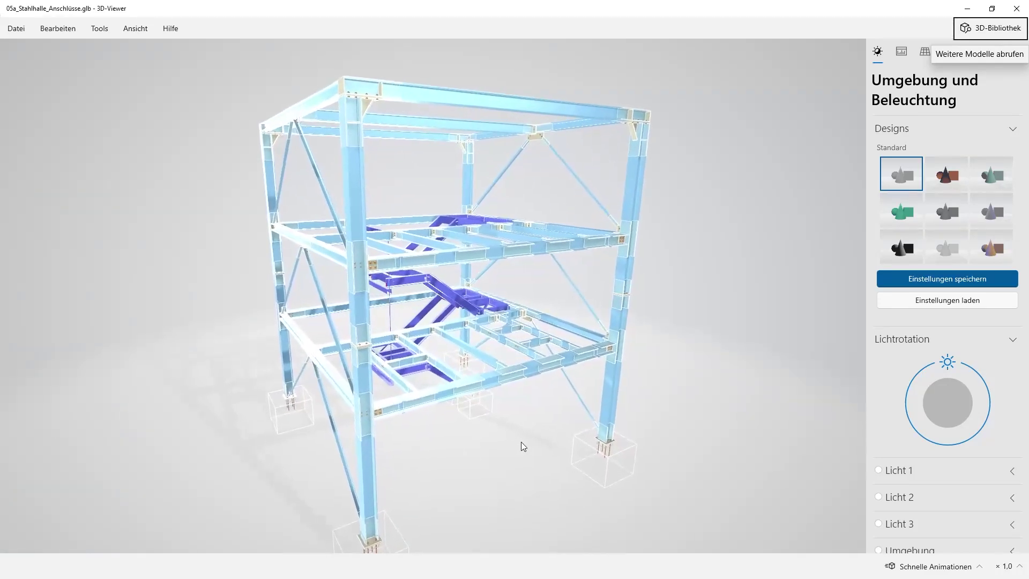
left_click_drag(523, 433, 485, 310)
scroll(456, 400, "up", 10)
scroll(484, 310, "up", 5)
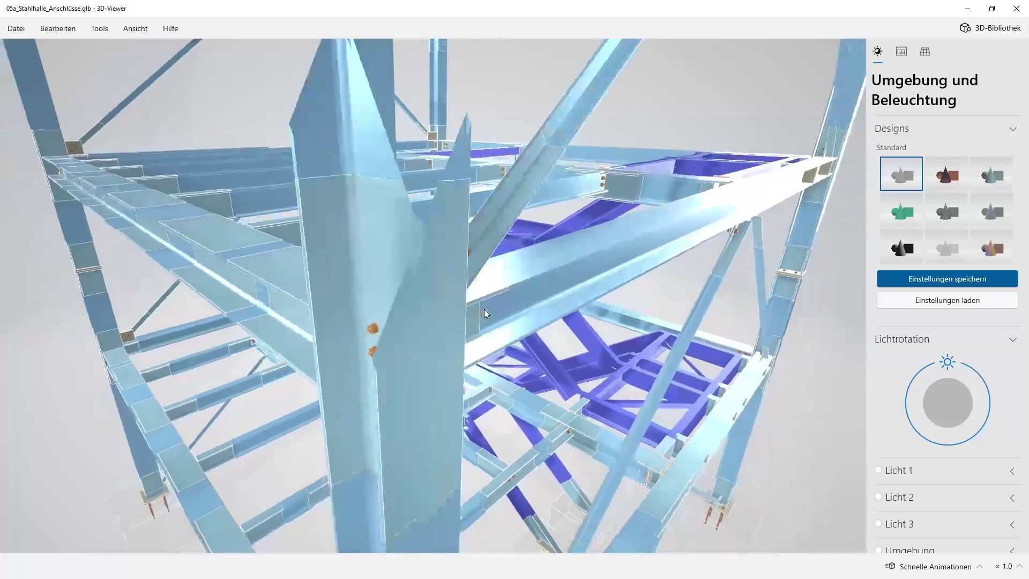
scroll(418, 316, "down", 5)
scroll(419, 316, "up", 5)
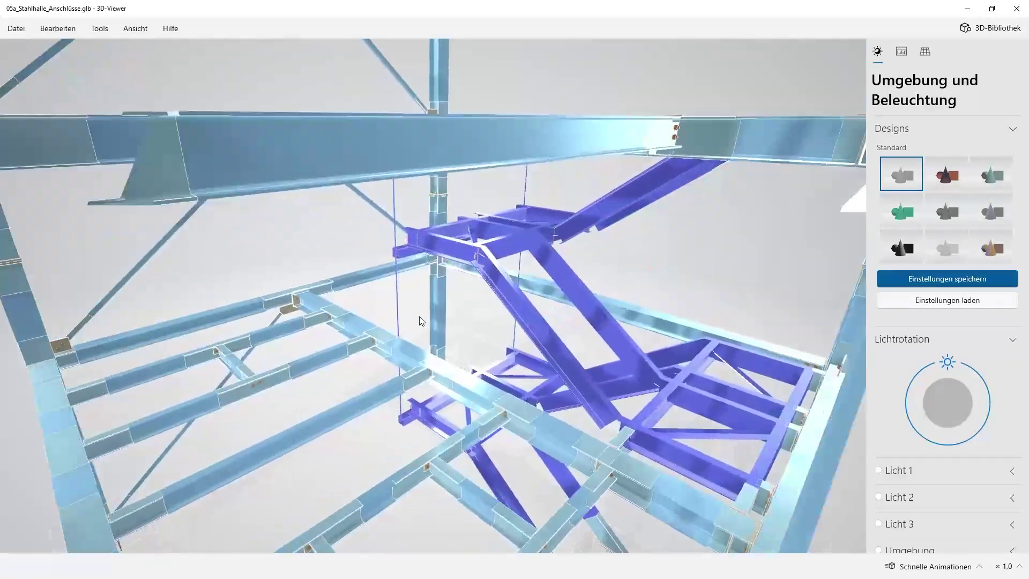
left_click_drag(325, 348, 389, 327)
scroll(395, 313, "down", 3)
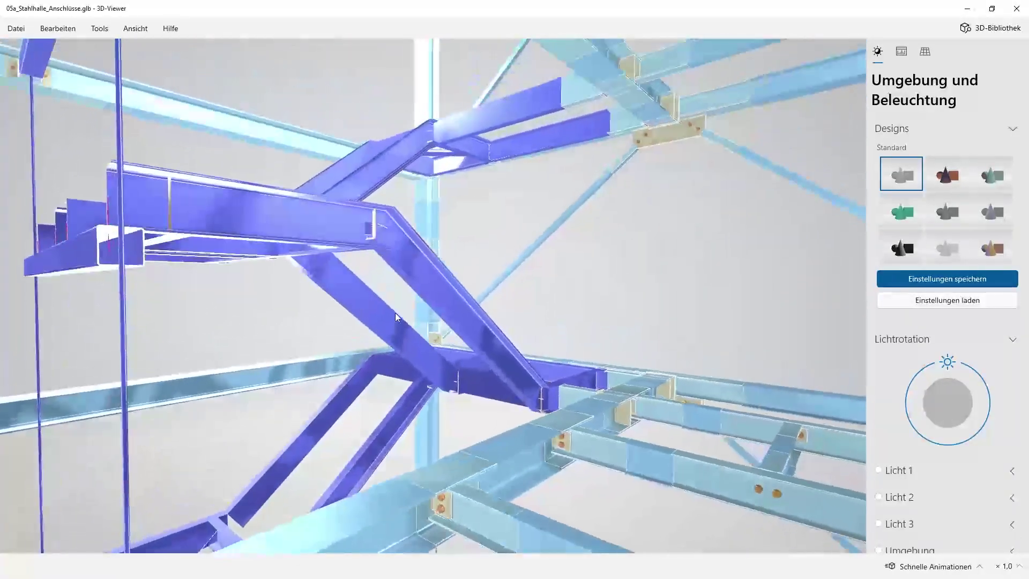
scroll(398, 371, "down", 3)
scroll(402, 370, "down", 5)
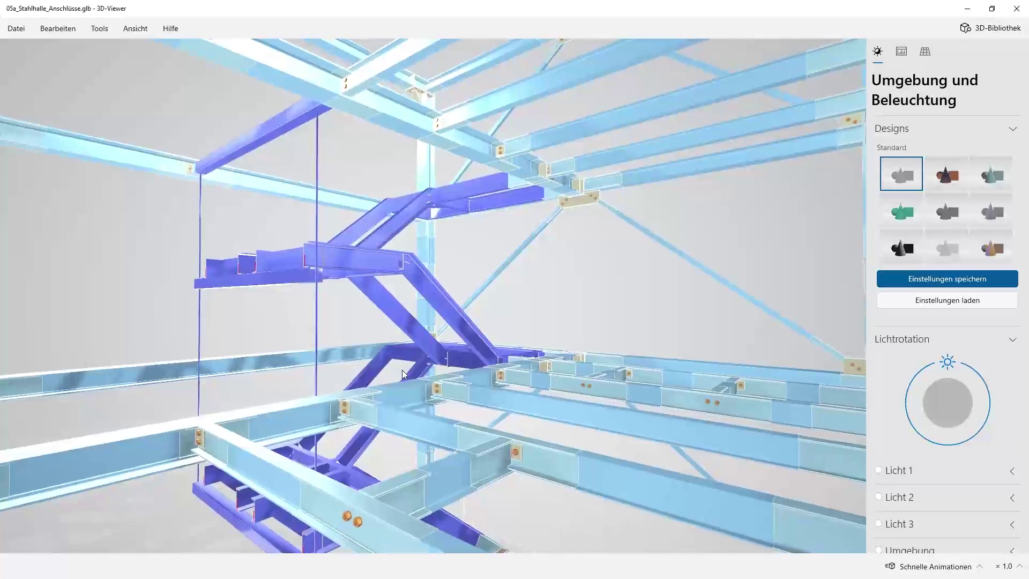
scroll(403, 374, "down", 3)
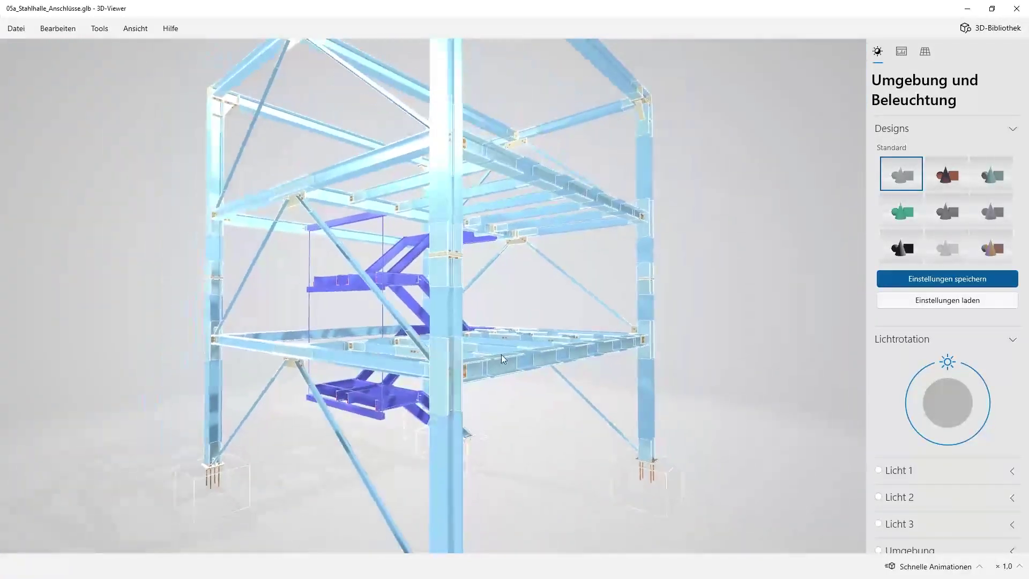
left_click_drag(500, 355, 436, 366)
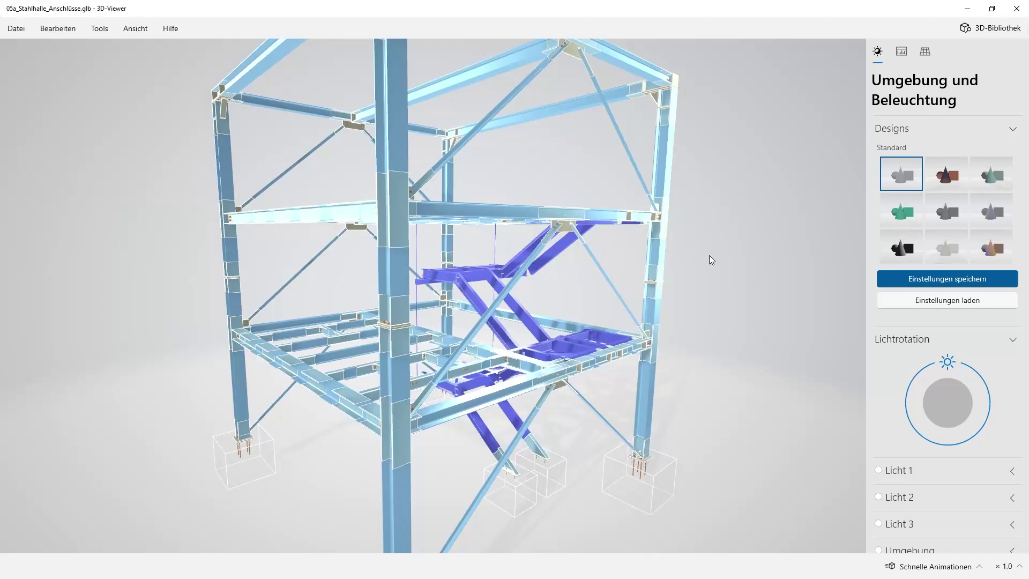
scroll(390, 318, "down", 2)
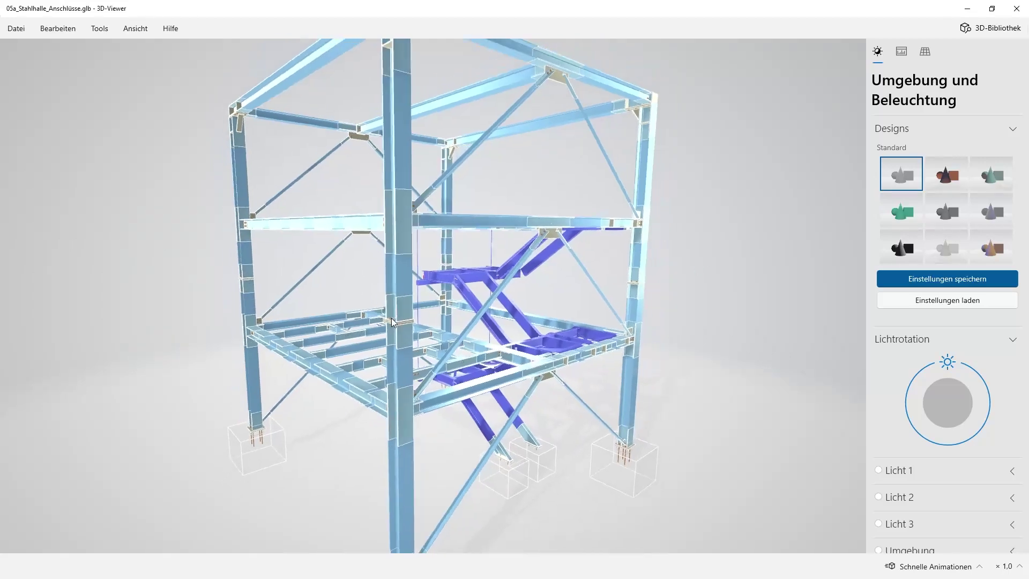
left_click_drag(390, 319, 485, 274)
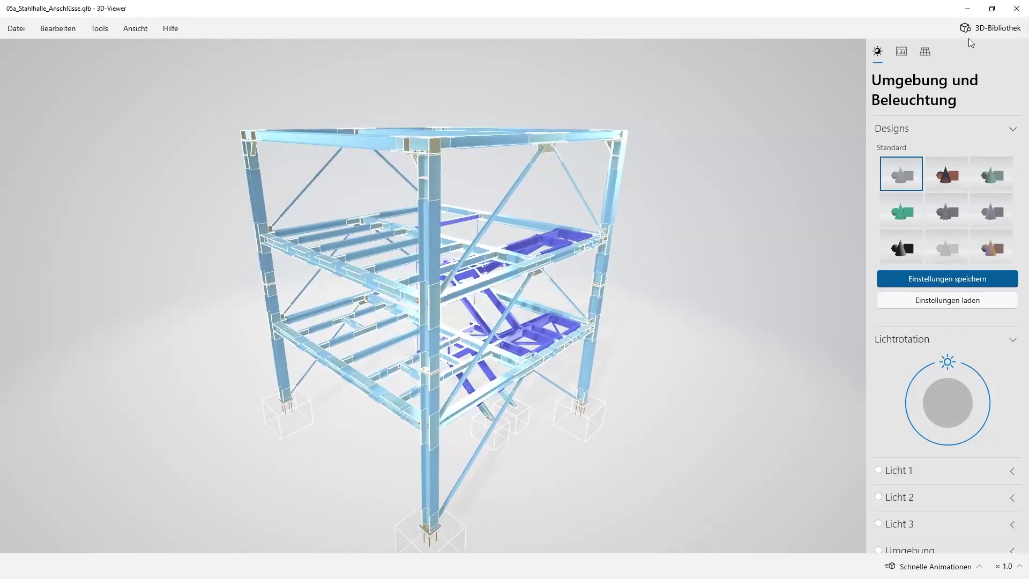
Minimize 3D-Viewer and switch to the webinar presentation's slide on the VTK format.
left_click(967, 8)
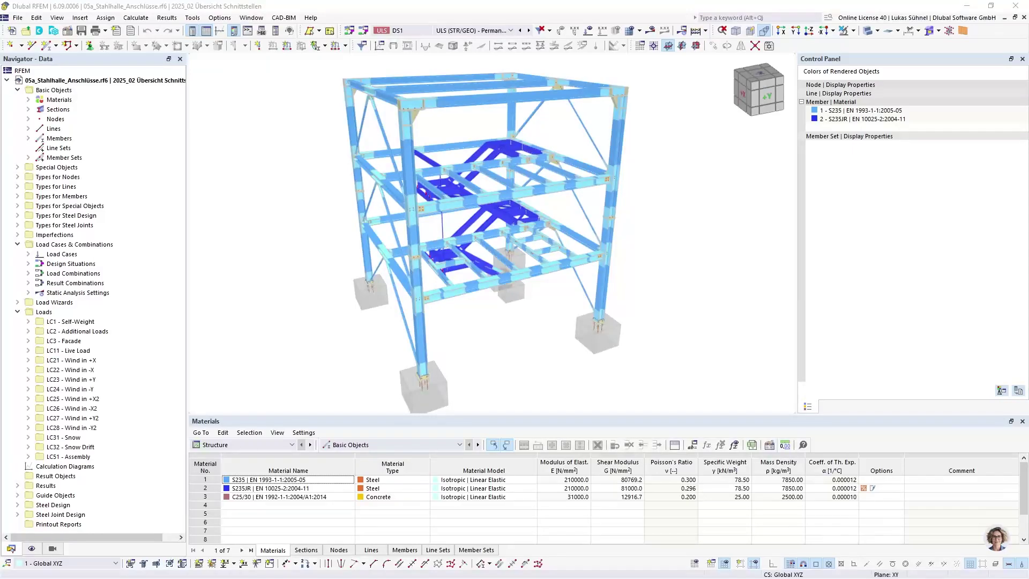
key("alt+Tab")
left_click(549, 317)
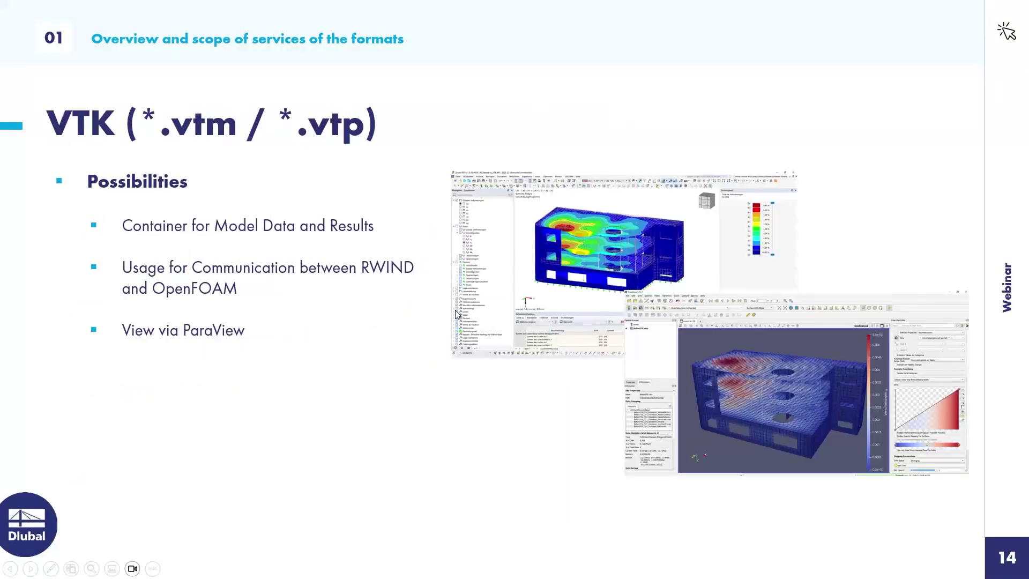
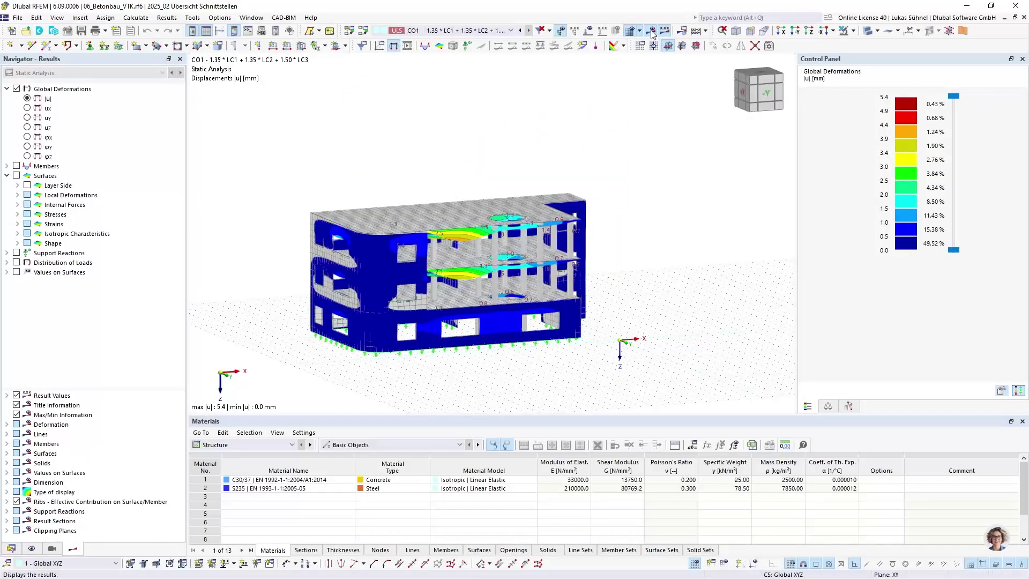
Switch the concrete building's deformation display to a wireframe model and inspect the floor slabs at an angle.
middle_click_drag(556, 120, 670, 297, "ctrl")
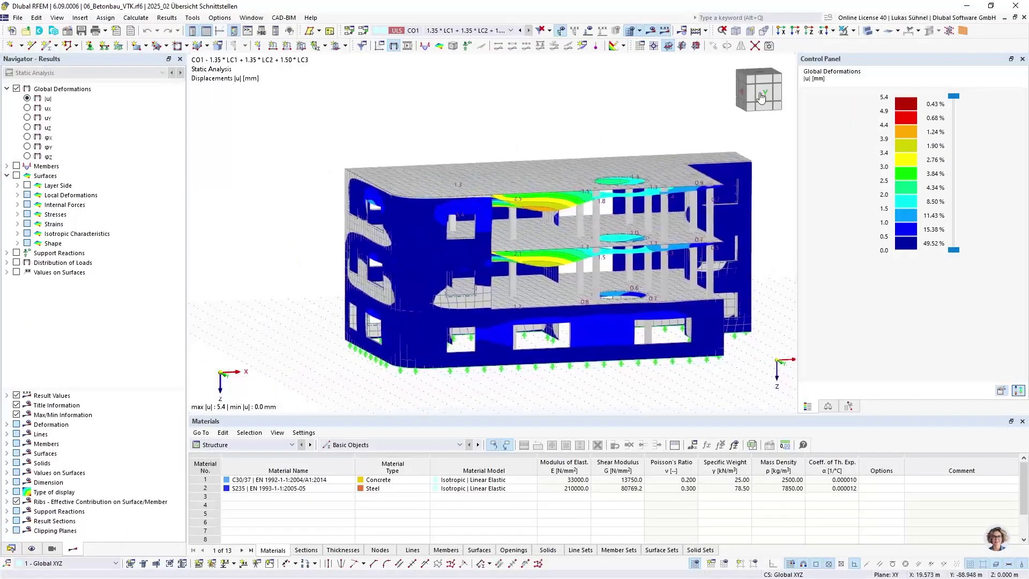
left_click(866, 32)
middle_click_drag(459, 108, 230, 115, "ctrl")
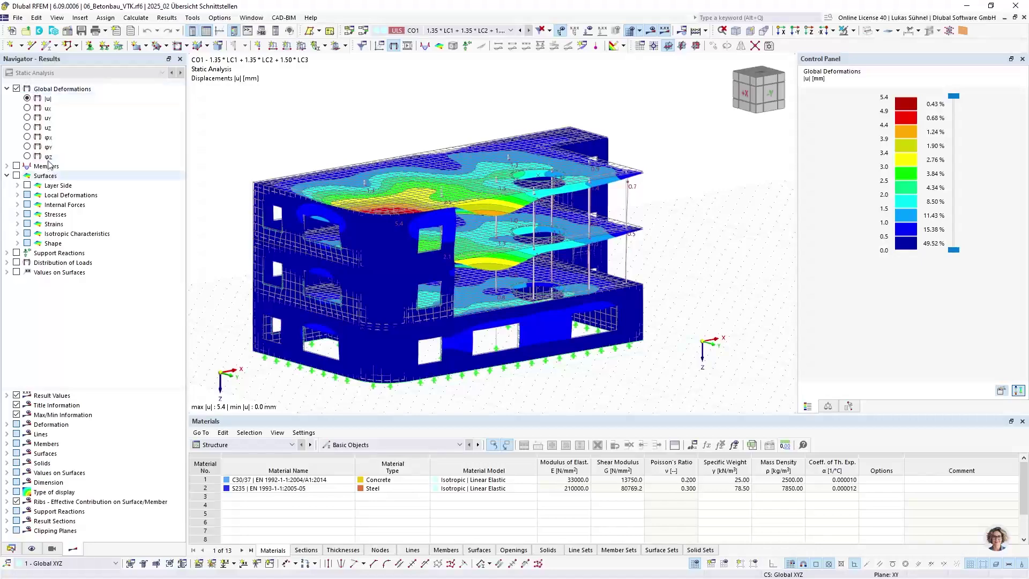
Display the members' internal forces N for load combination CO1 and inspect them on the concrete building.
left_click(7, 166)
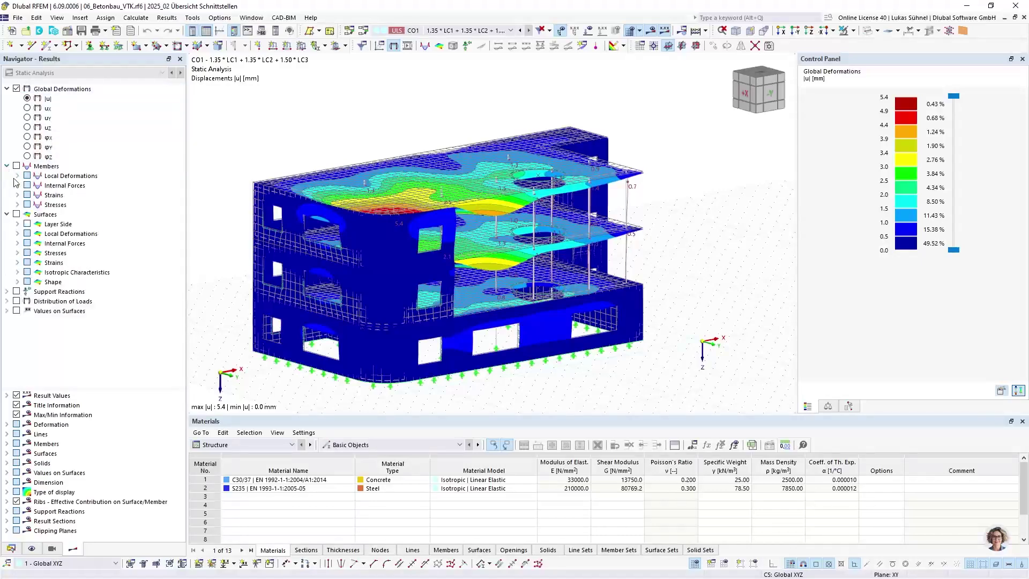
left_click(18, 185)
left_click(37, 195)
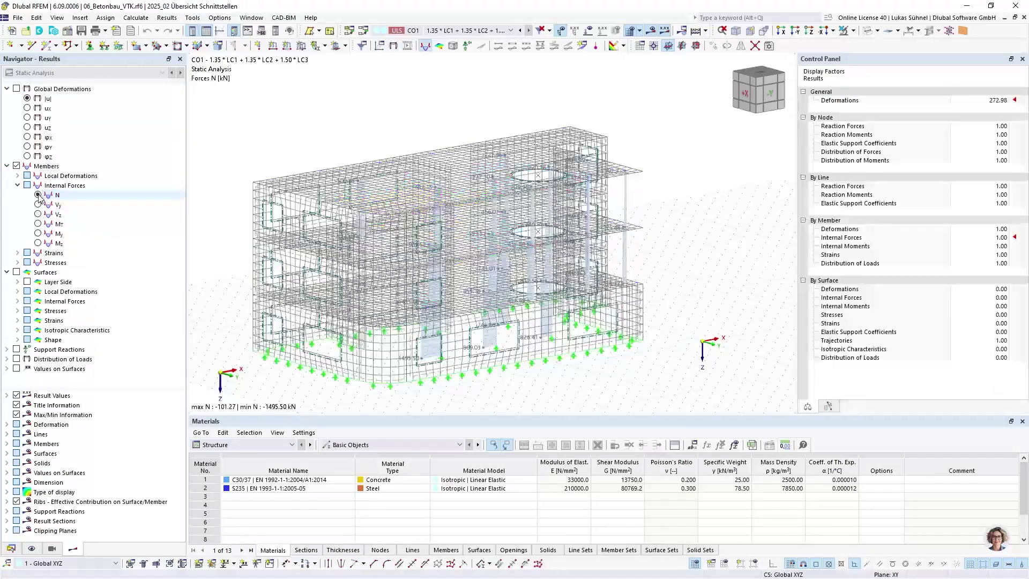
middle_click_drag(252, 177, 292, 193, "ctrl")
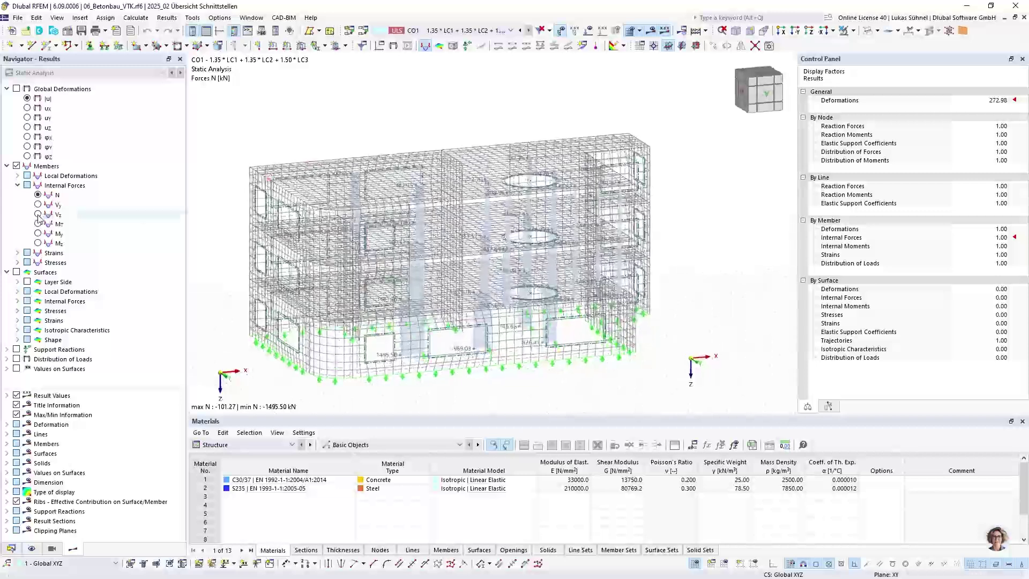
Hide the member results and display the basic stress σx,+ on the surfaces of the concrete building.
left_click(16, 166)
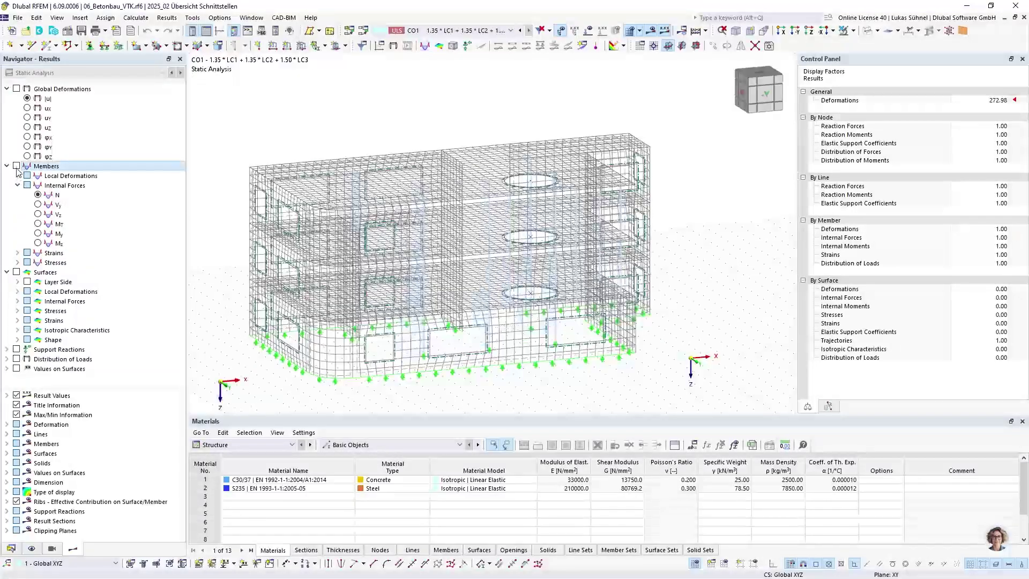
left_click(18, 310)
left_click(28, 320)
left_click(48, 330)
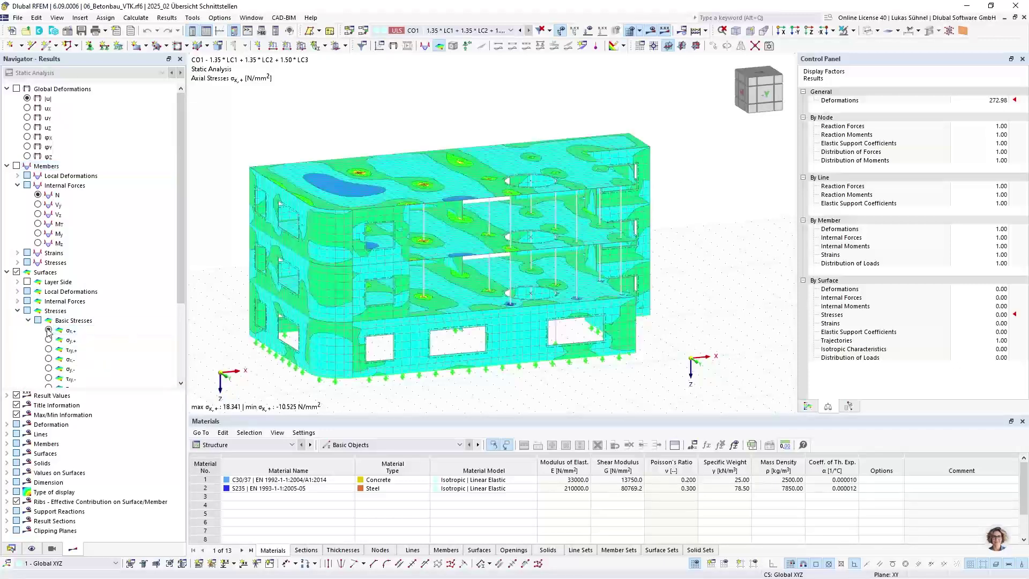
middle_click_drag(279, 208, 326, 198, "ctrl")
scroll(80, 295, "down", 4)
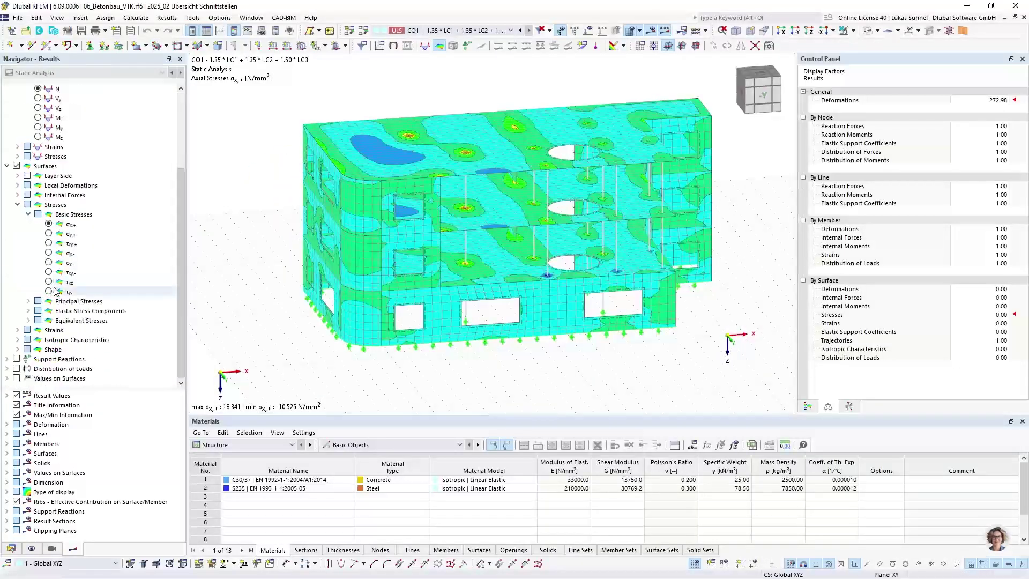
middle_click_drag(345, 281, 297, 256, "ctrl")
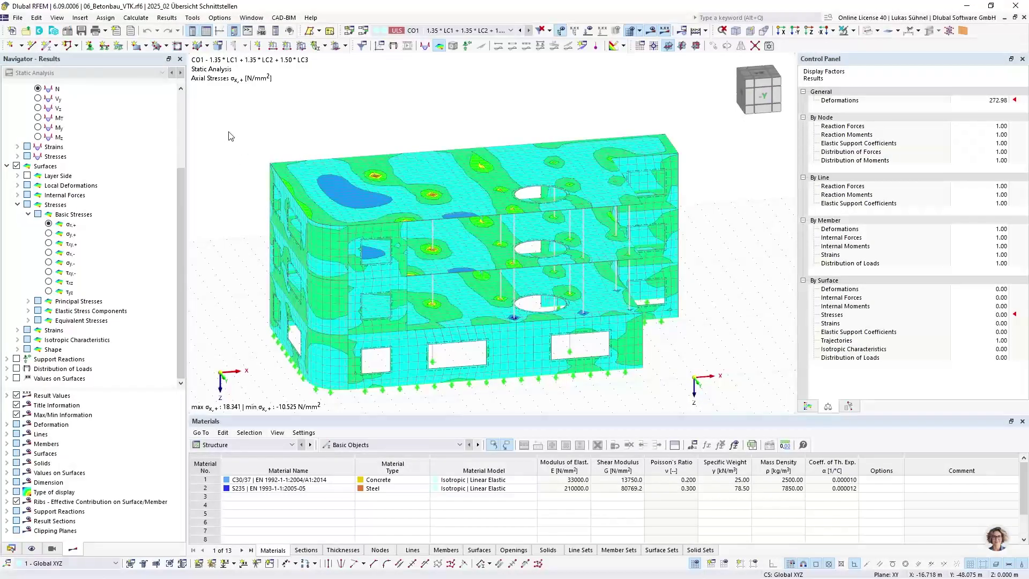
Export the results as a VTK multiblock container named results on the Desktop.
left_click(18, 17)
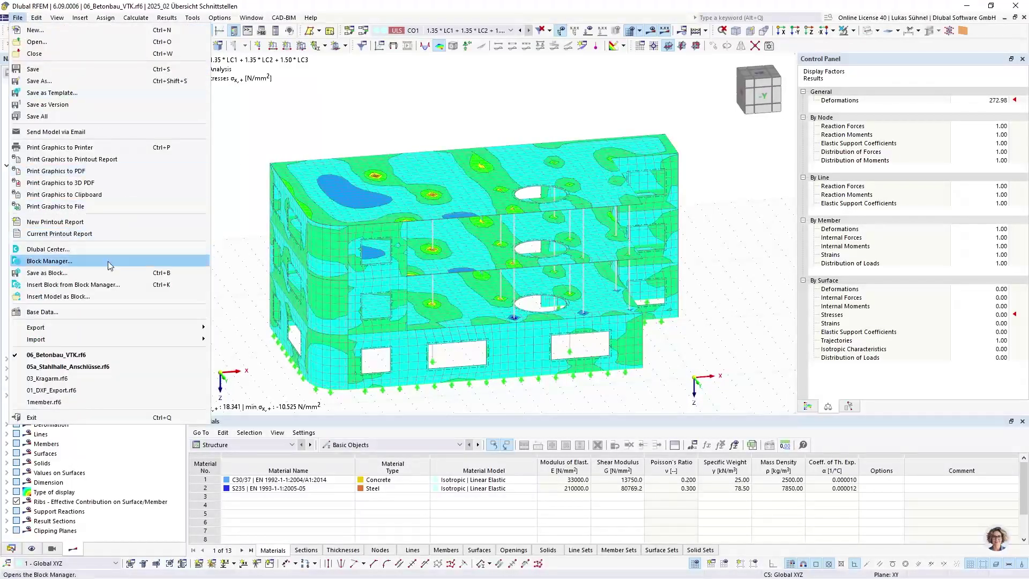
mouse_move(79, 326)
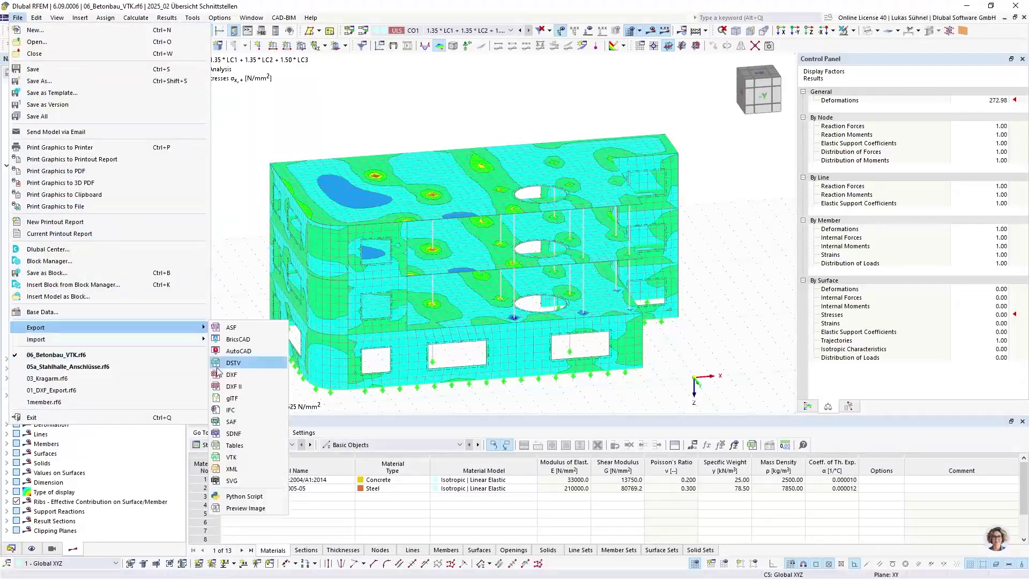
left_click(232, 457)
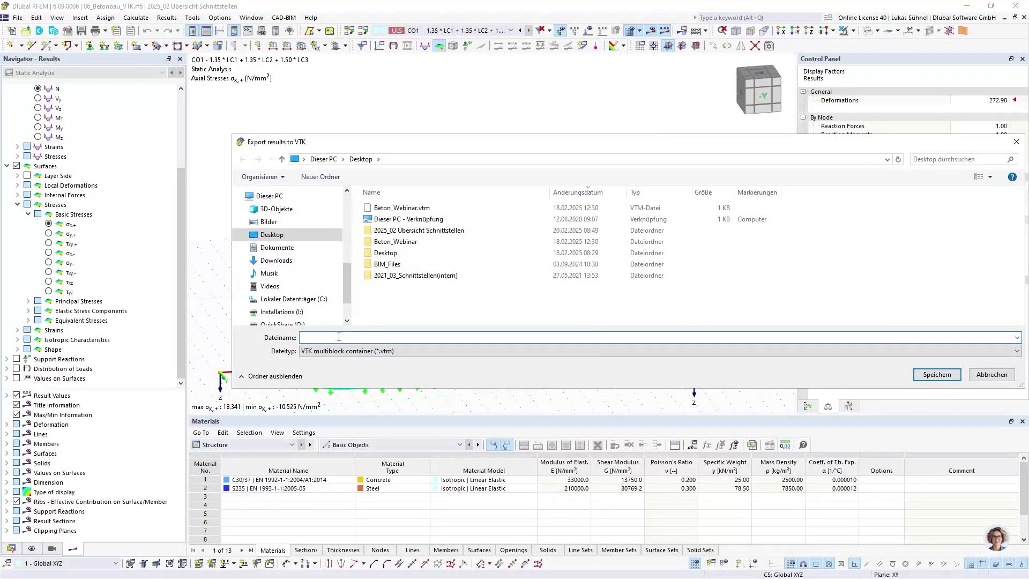
type("results")
left_click(935, 375)
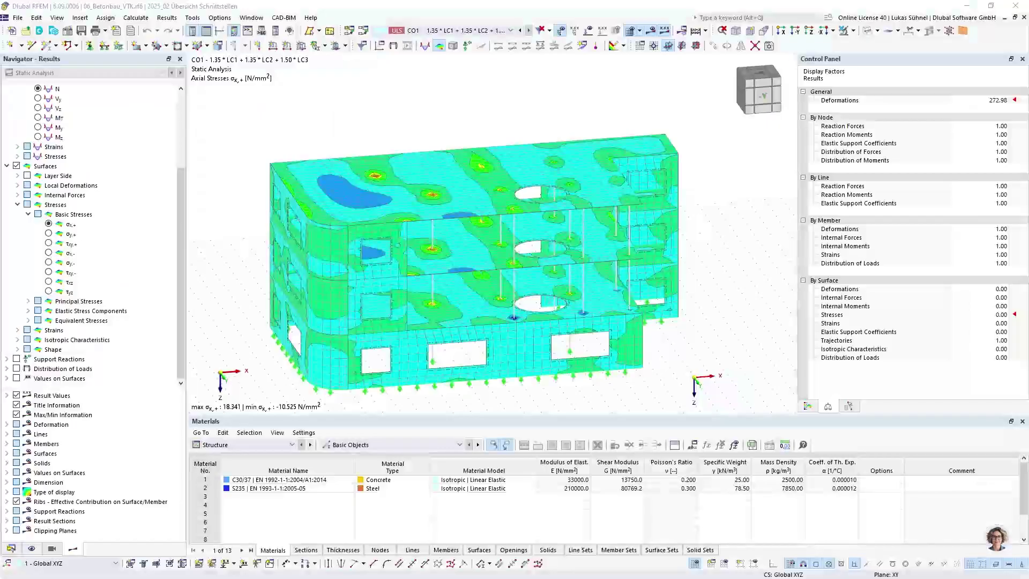
Check the exported results.vtm file and the .vtp files in the results folder on the Desktop.
left_click_drag(1028, 119, 890, 124)
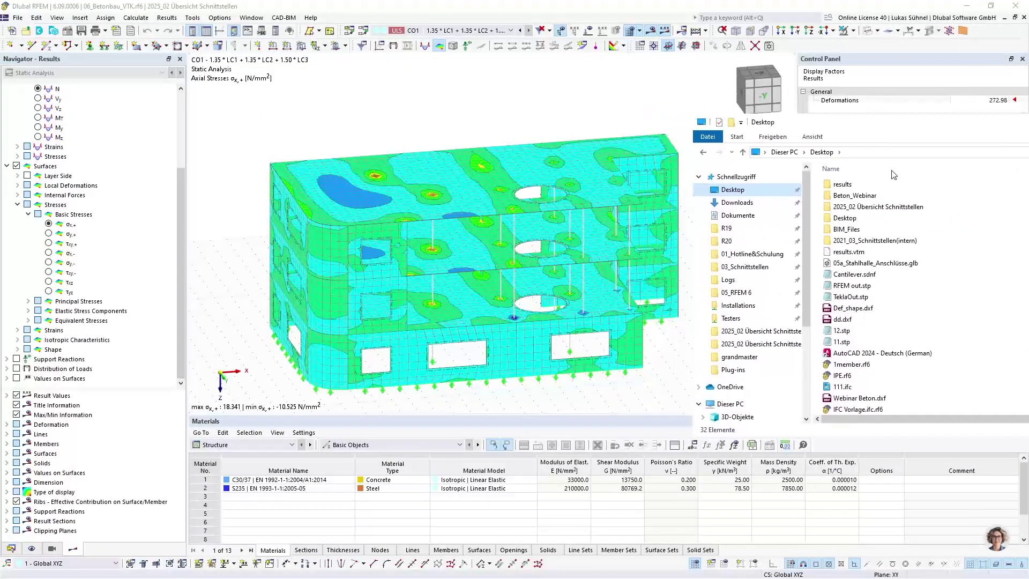
left_click(862, 252)
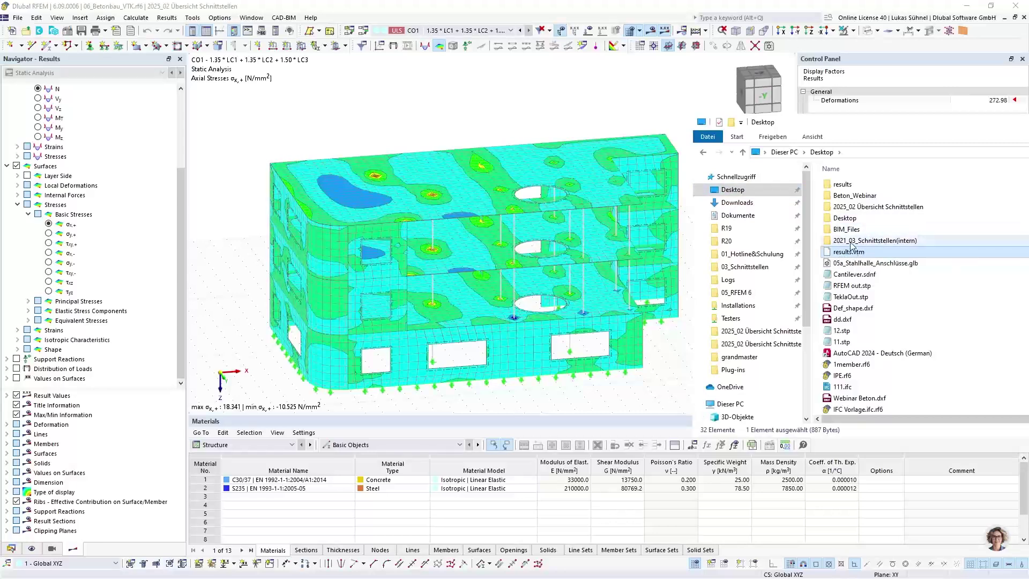
left_click(887, 231)
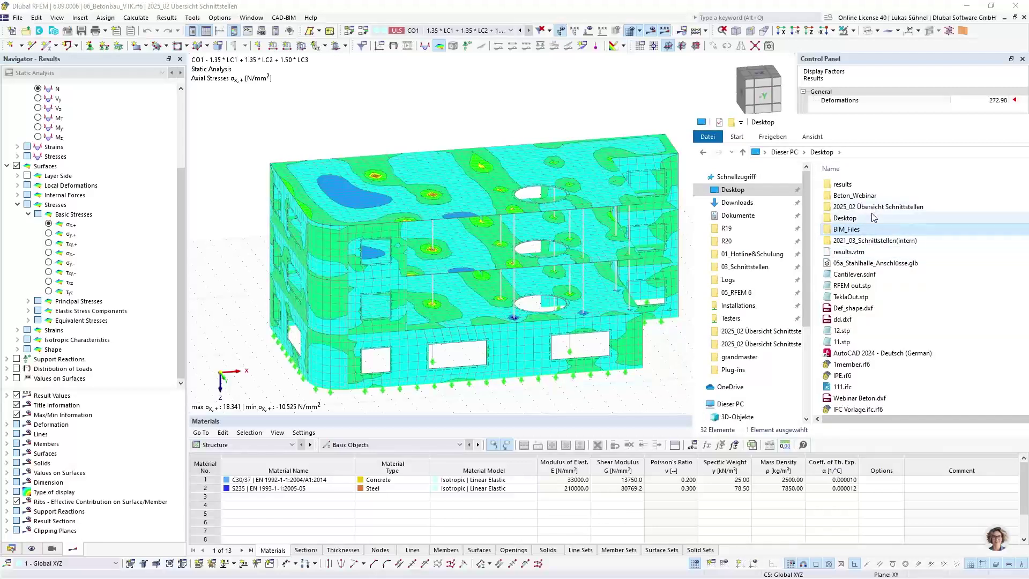
double_click(844, 184)
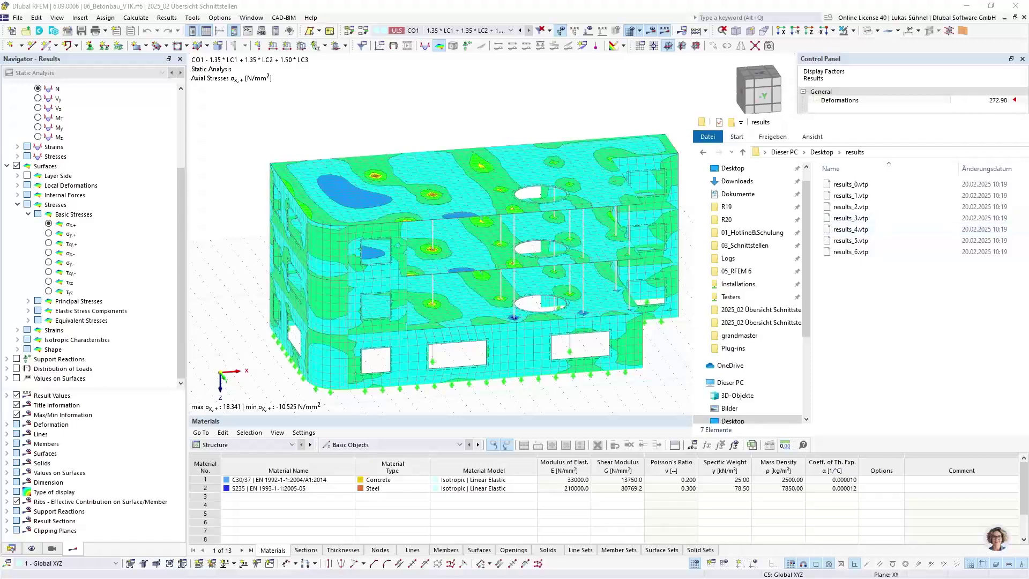
key("alt+Left")
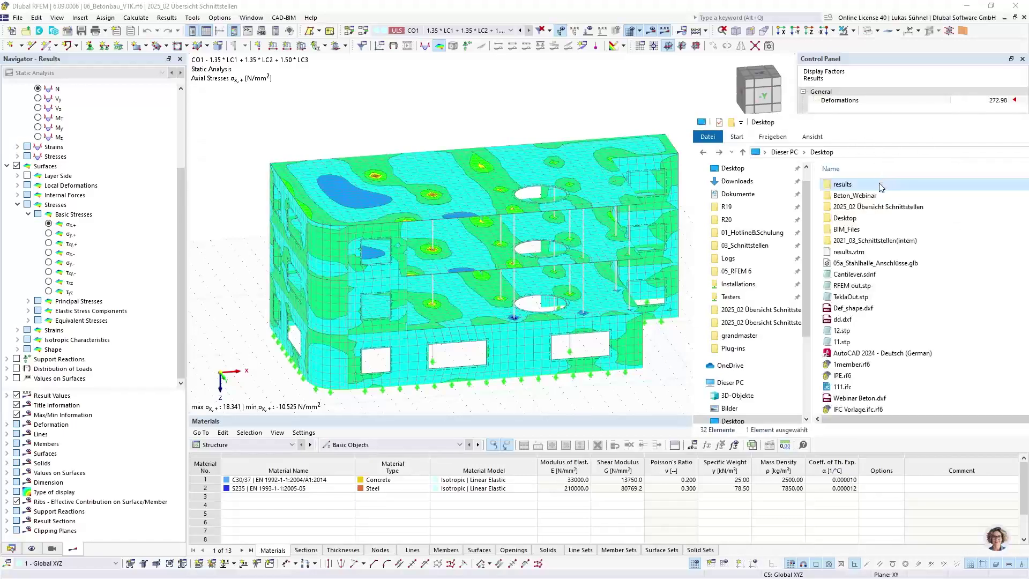
Switch to ParaView.
key("alt+Tab")
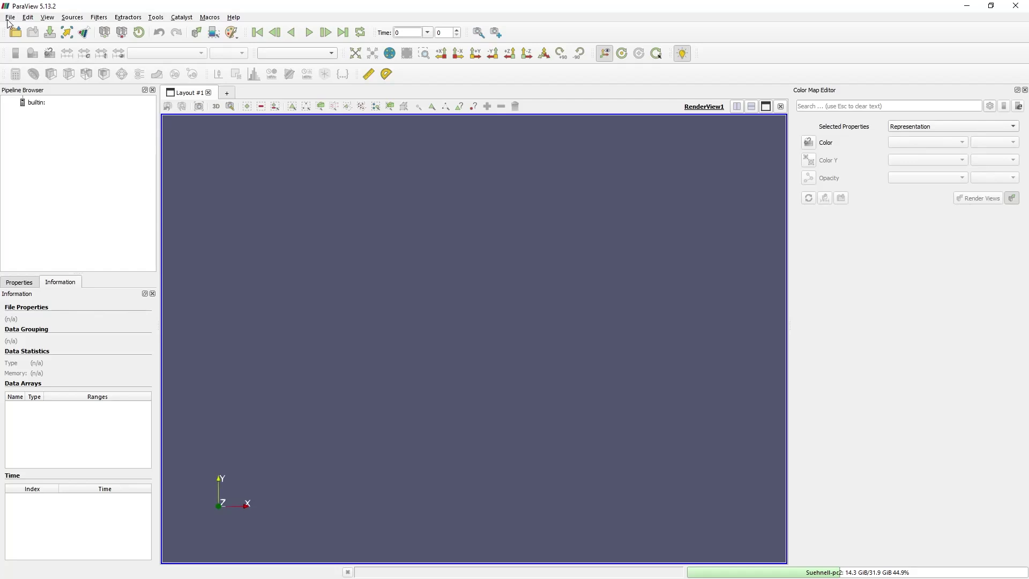
Open results.vtm from the Desktop and make the dataset visible in the render view.
left_click(10, 18)
left_click(24, 28)
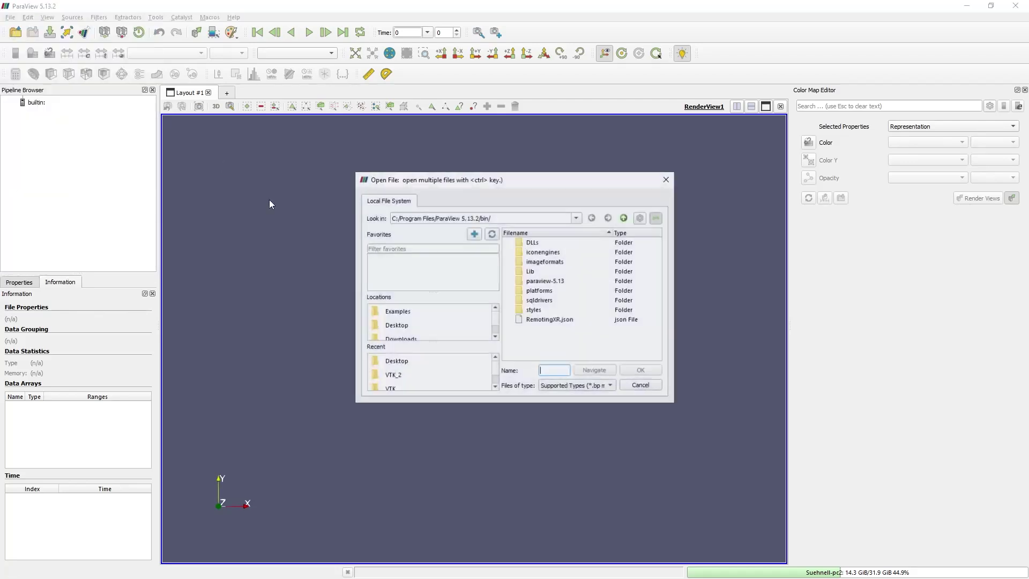
left_click(416, 324)
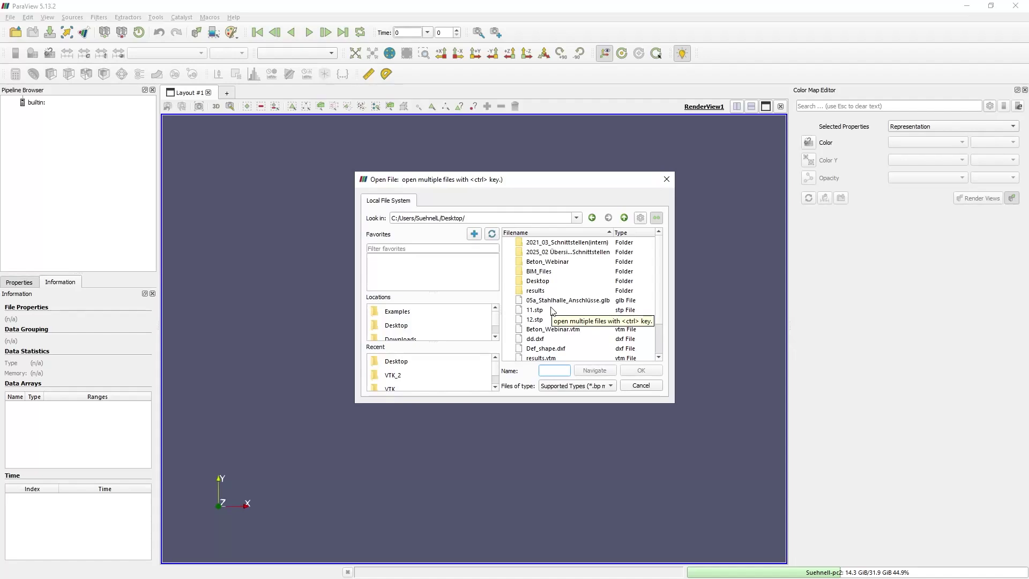
scroll(552, 332, "down", 2)
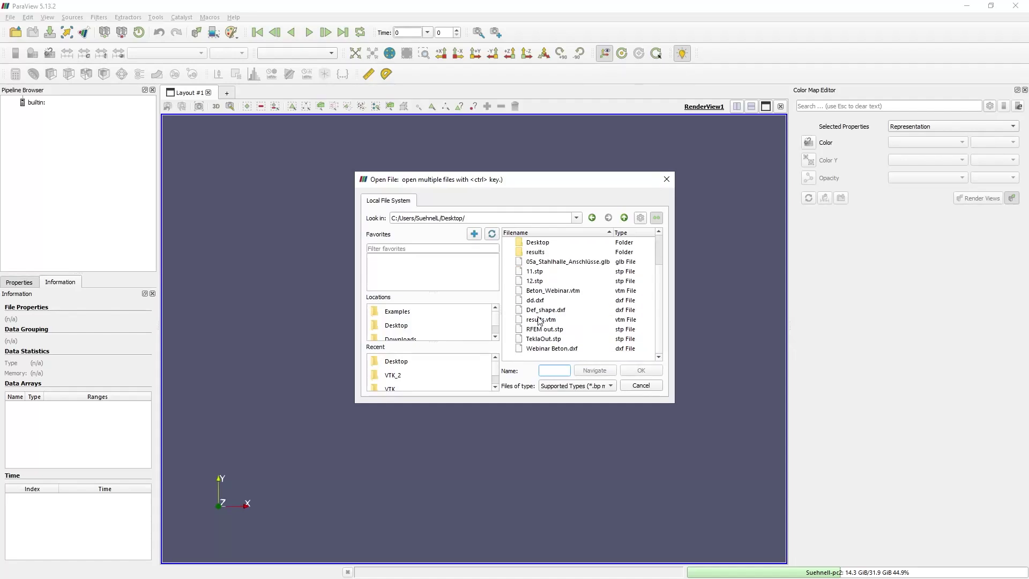
left_click(539, 320)
left_click(608, 387)
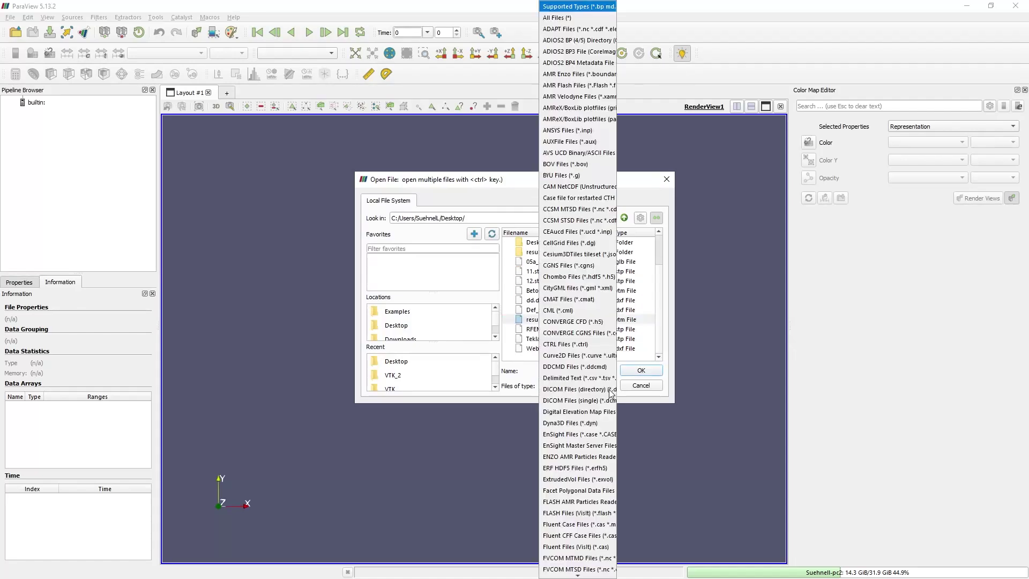
left_click(491, 400)
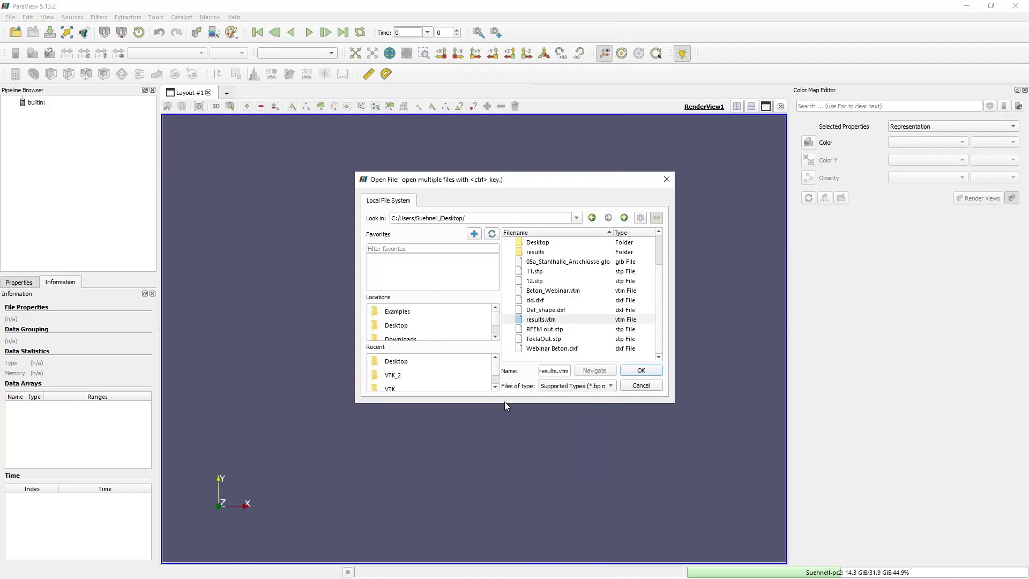
left_click(641, 371)
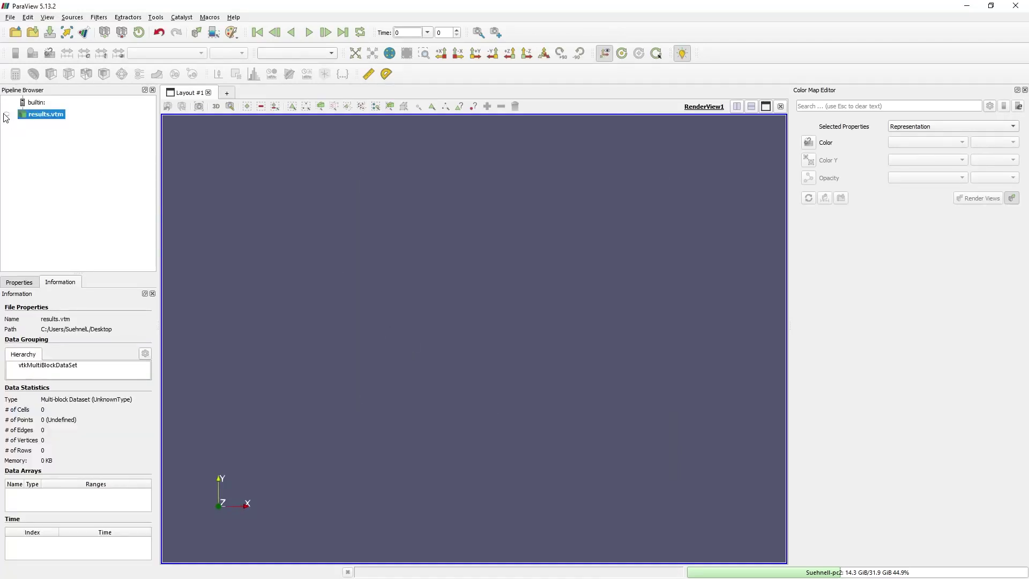
left_click(6, 115)
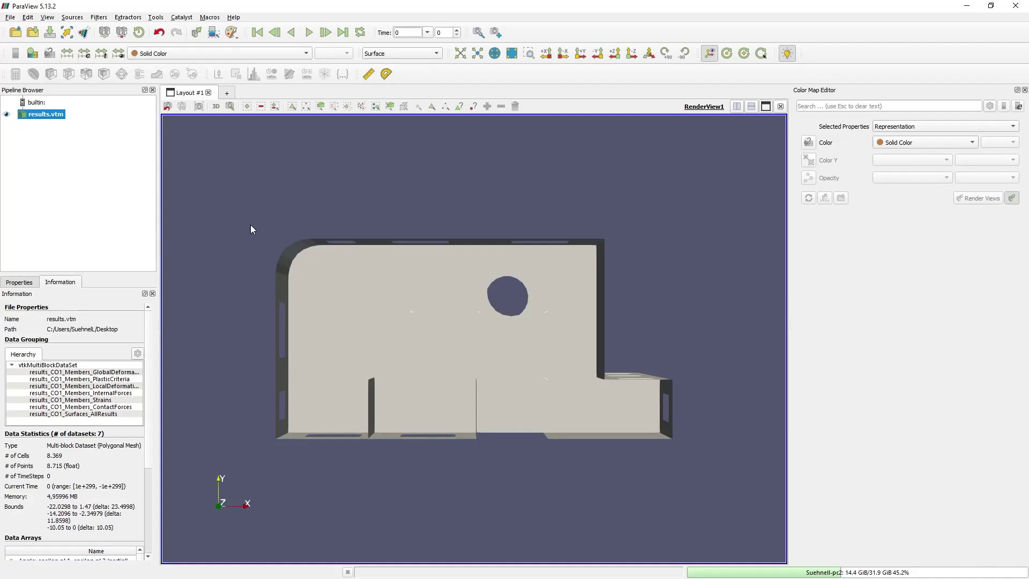
Color the building results by the total displacement, Displacements: |u| (partial).
left_click_drag(411, 218, 351, 363)
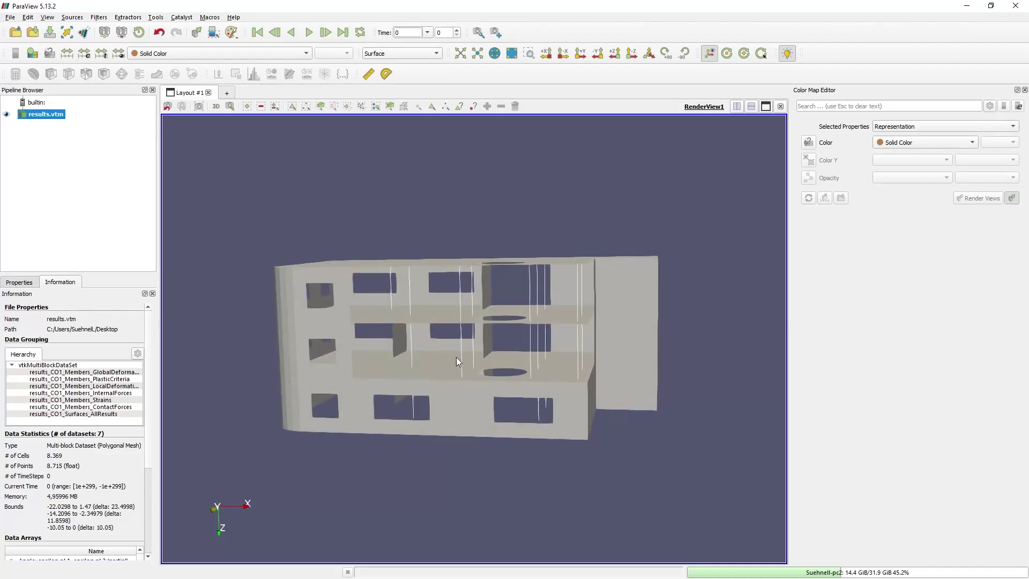
scroll(403, 386, "up", 4)
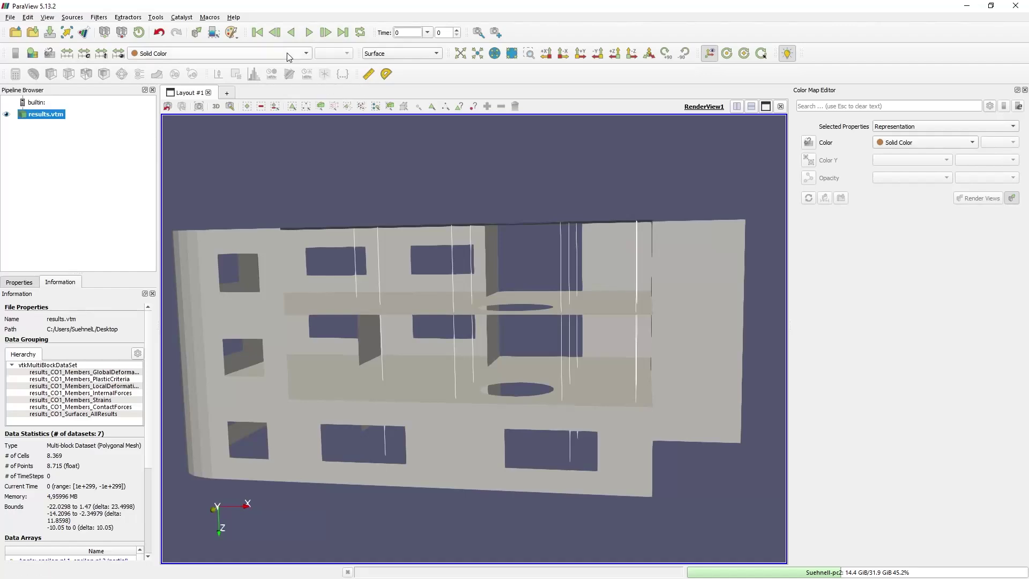
left_click(241, 53)
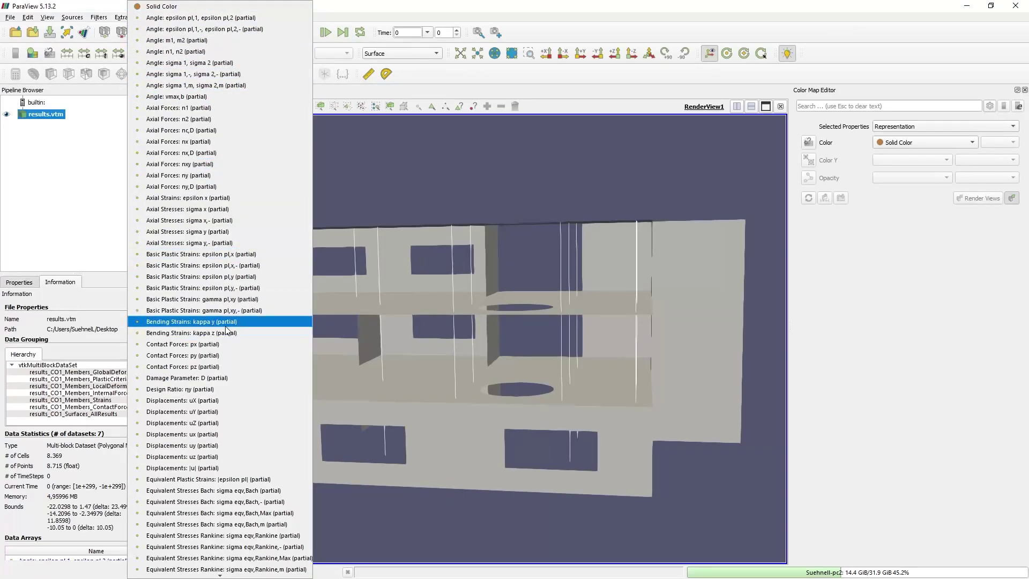
scroll(220, 330, "down", 15)
scroll(220, 331, "down", 13)
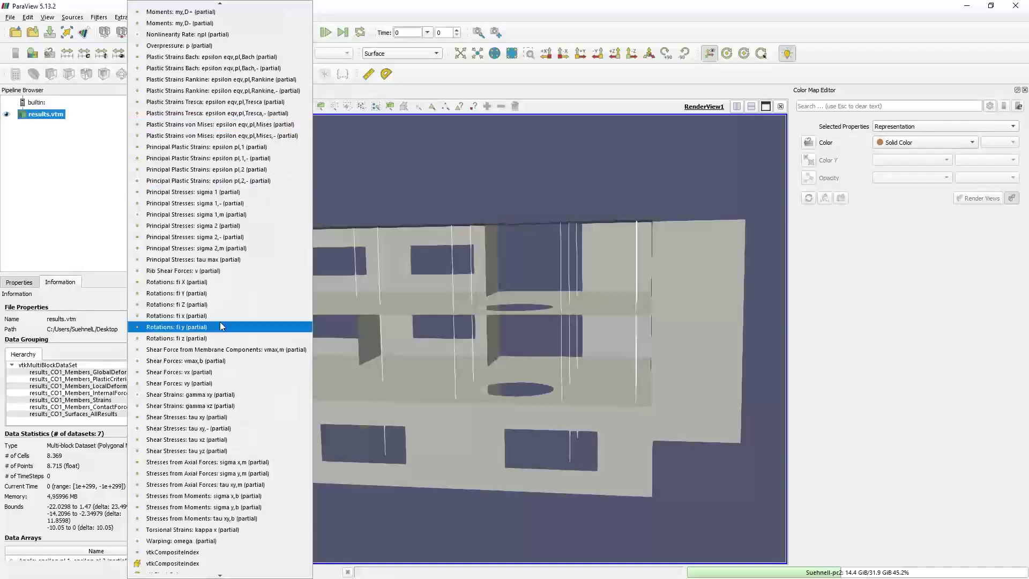
scroll(220, 321, "down", 1)
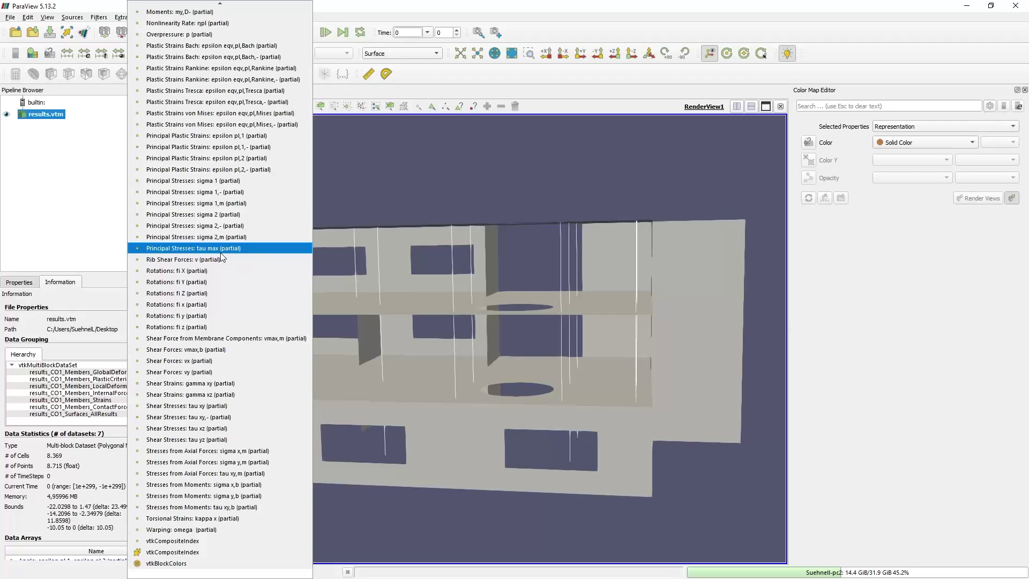
scroll(225, 303, "up", 7)
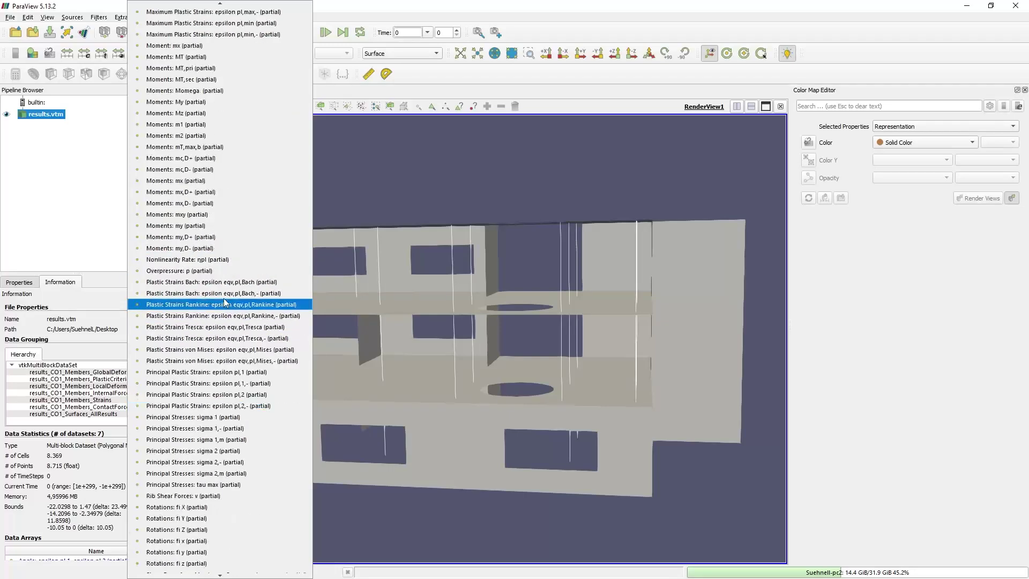
scroll(224, 304, "up", 15)
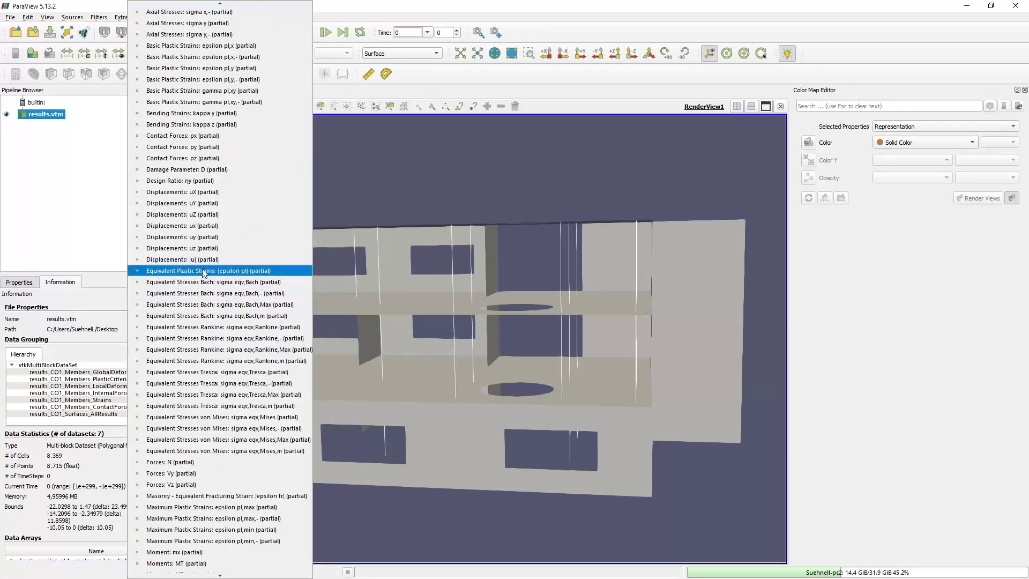
left_click(203, 259)
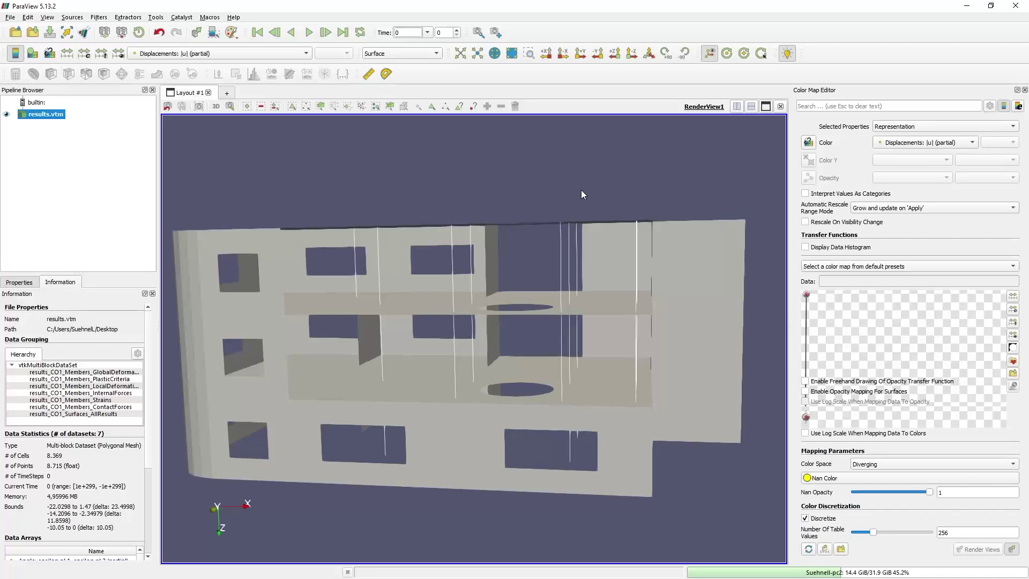
left_click_drag(628, 209, 615, 248)
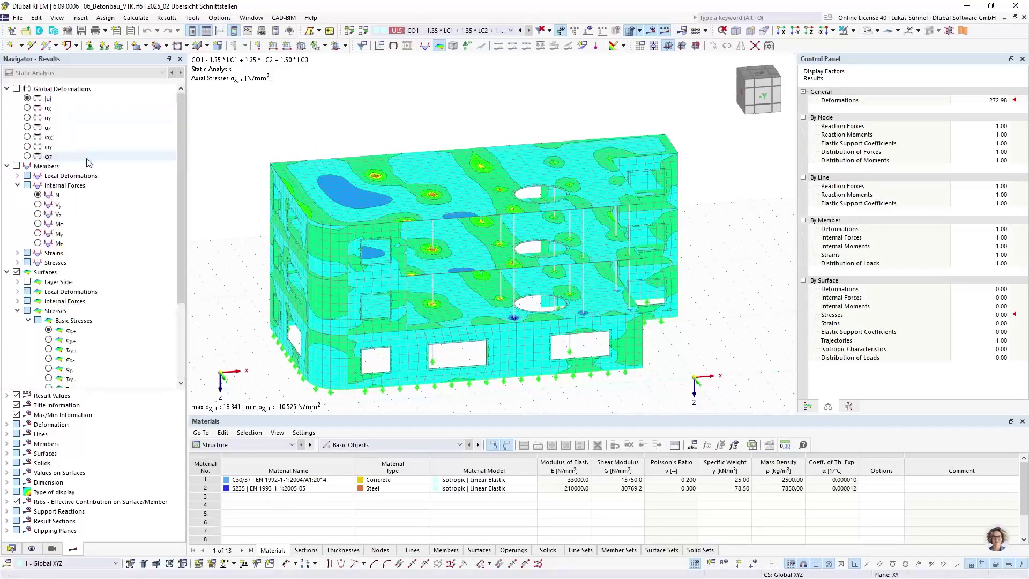
Switch to RFEM and display the global deformations |u| on the concrete building.
left_click(27, 98)
middle_click_drag(611, 129, 371, 179, "ctrl")
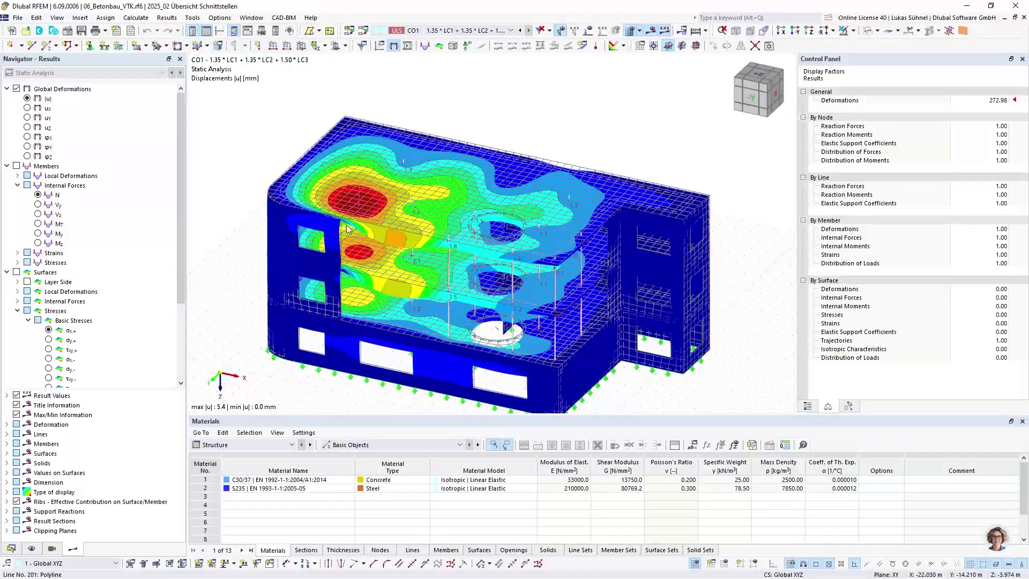
middle_click_drag(349, 224, 377, 222, "ctrl")
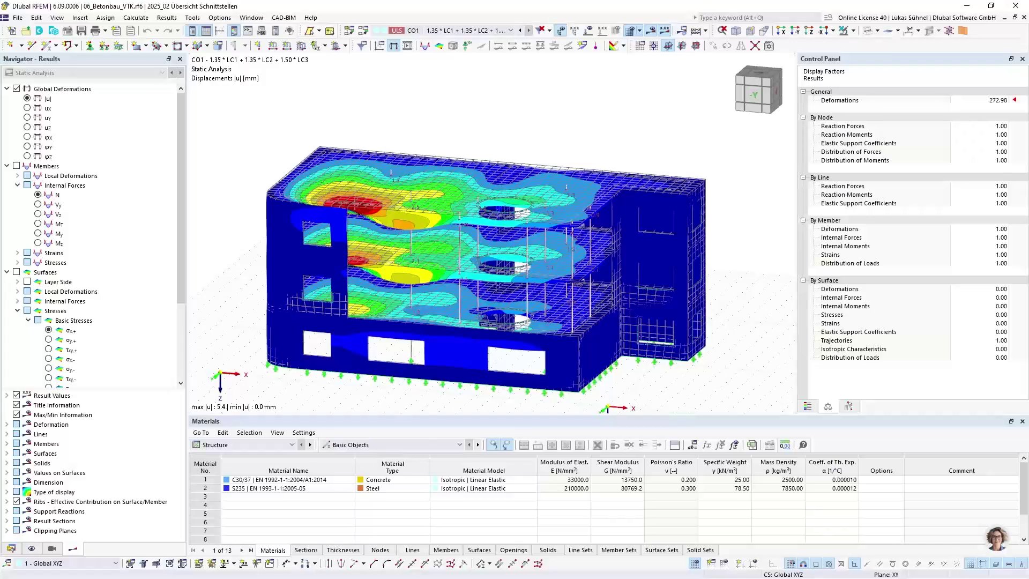
Return to ParaView and compare its displacement plot with the RFEM deformation results.
key("alt+Tab")
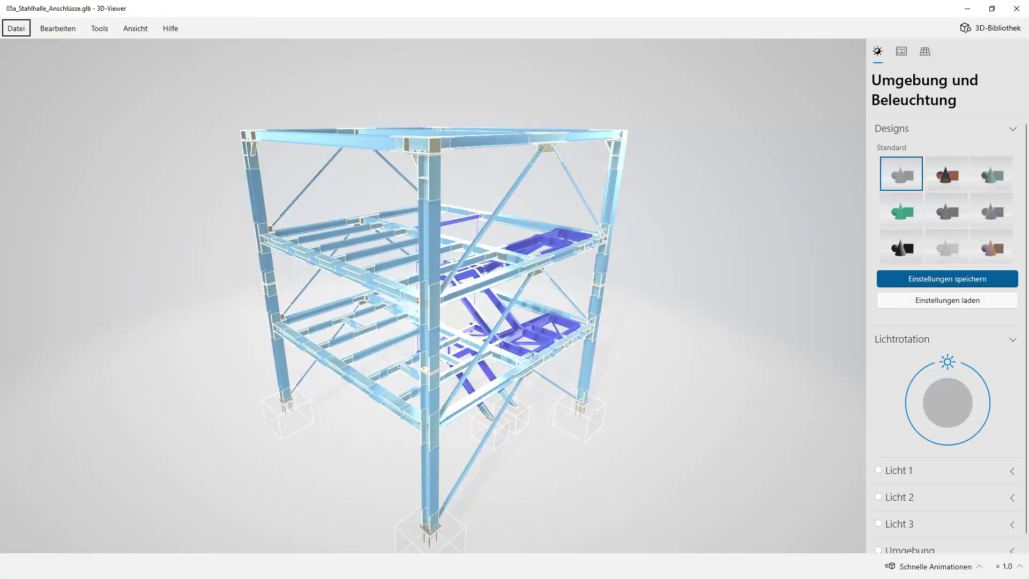
key("alt+Tab")
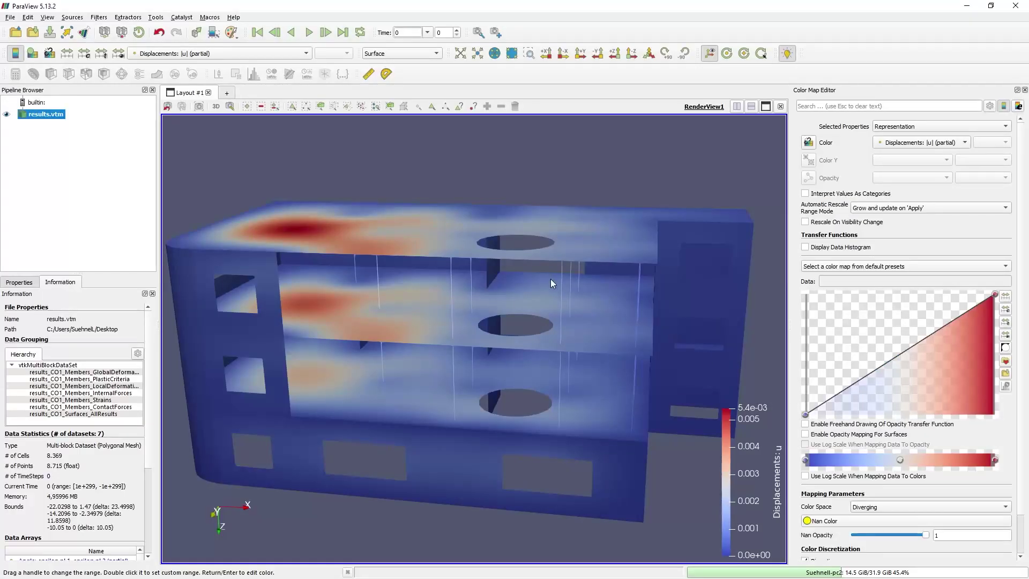
left_click_drag(337, 237, 402, 317)
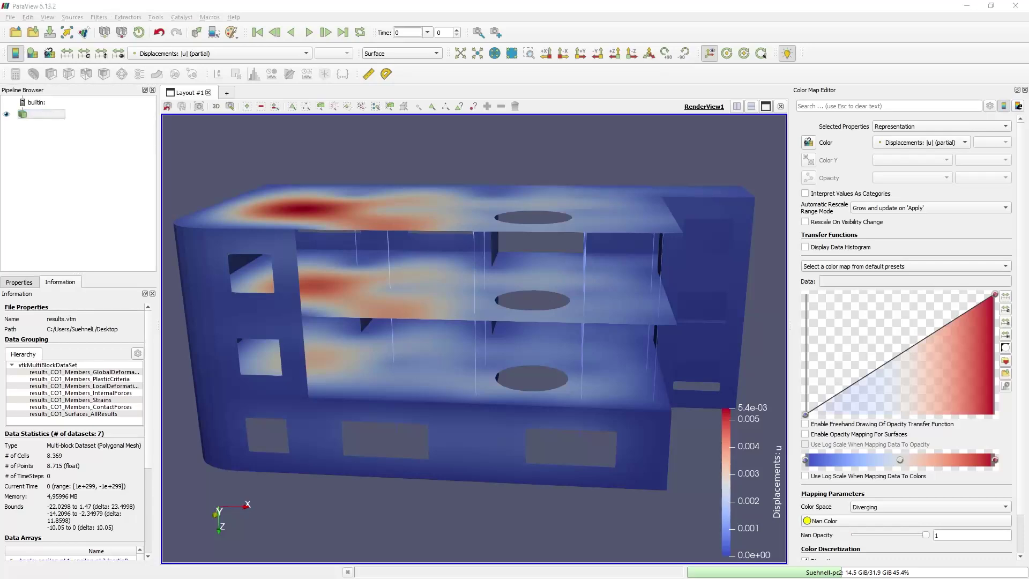
Switch to the presentation and advance to the SVG (*.svg) slide.
key("alt+Tab")
left_click(348, 347)
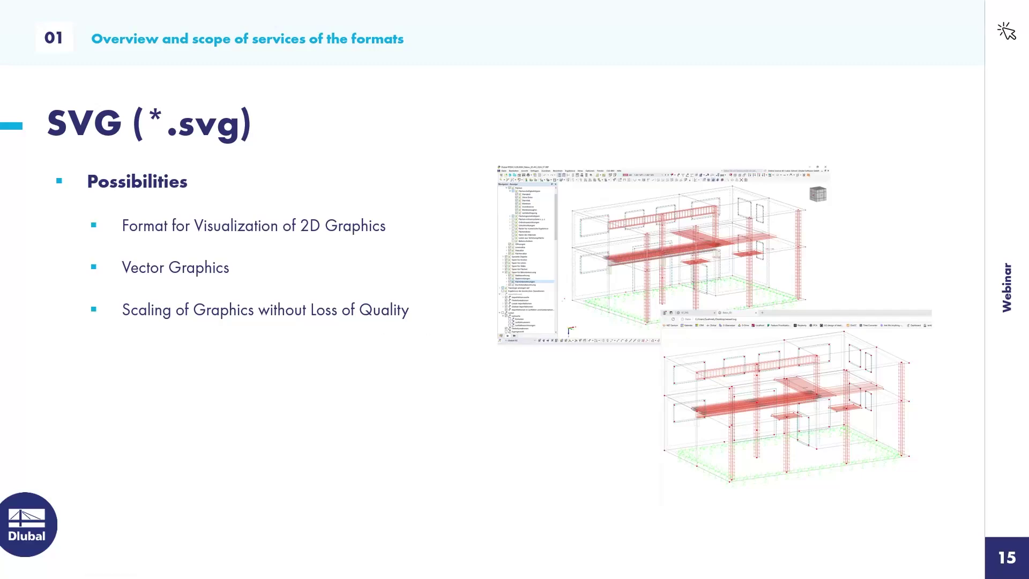
Switch to RFEM and open the model 07_SVG.rf6 from the 2025_02 Übersicht Schnittstellen folder.
key("alt+Tab")
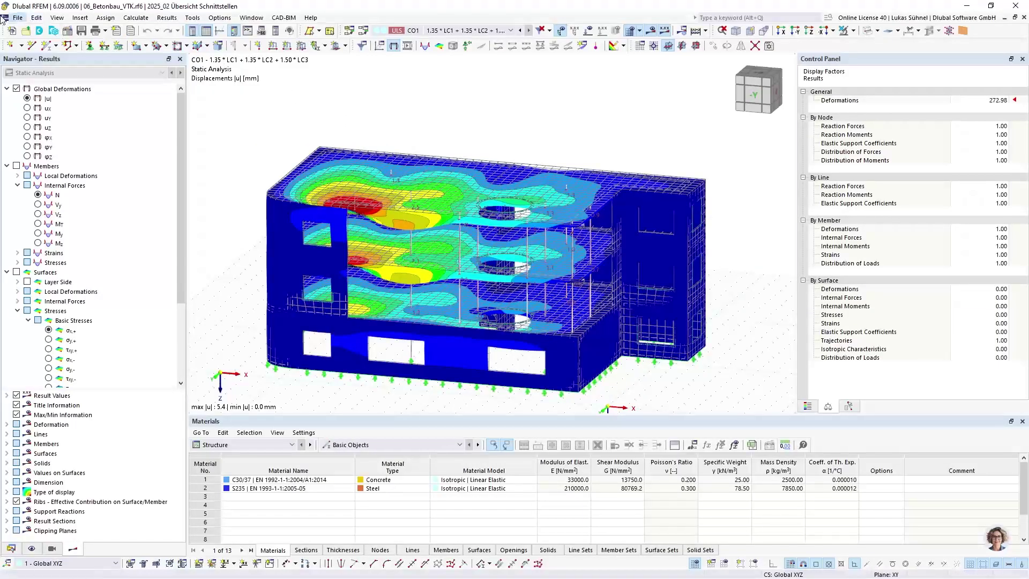
left_click(16, 20)
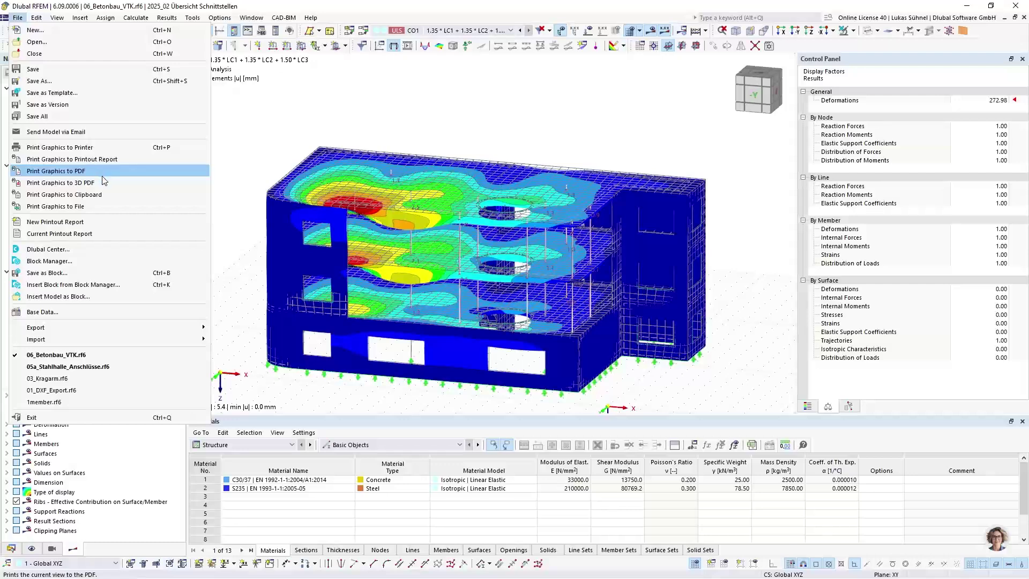
left_click(50, 39)
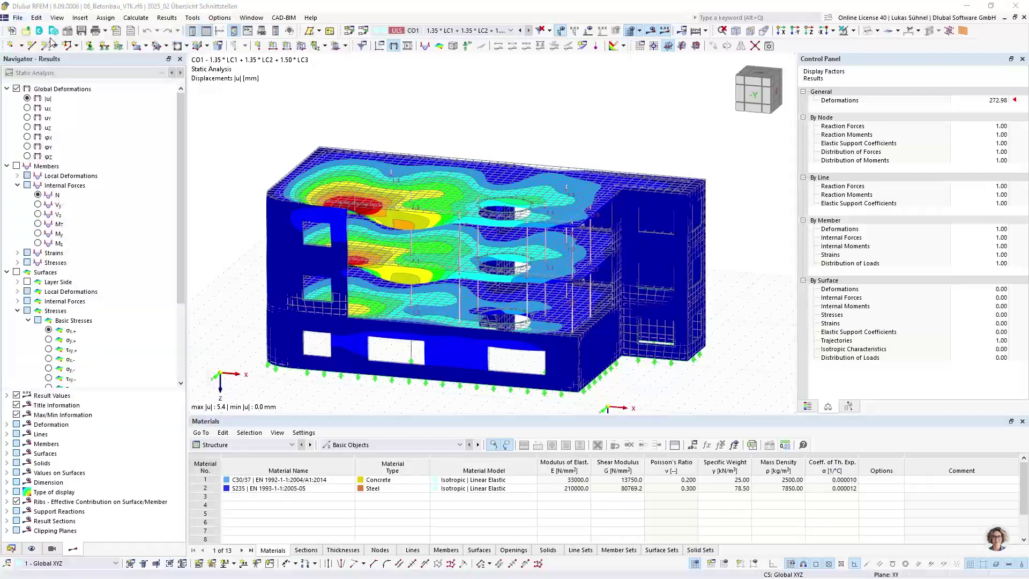
left_click(372, 297)
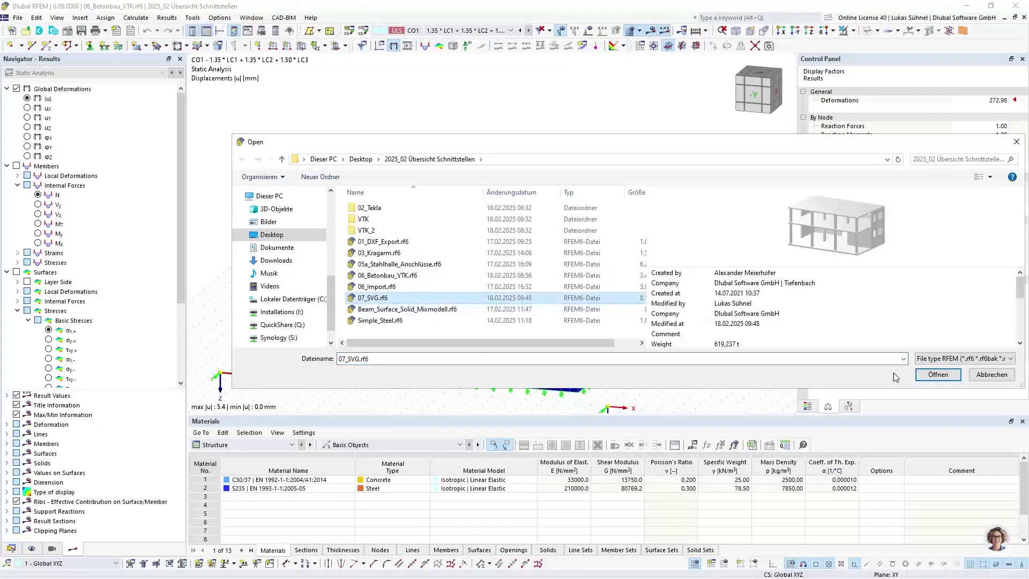
left_click(931, 376)
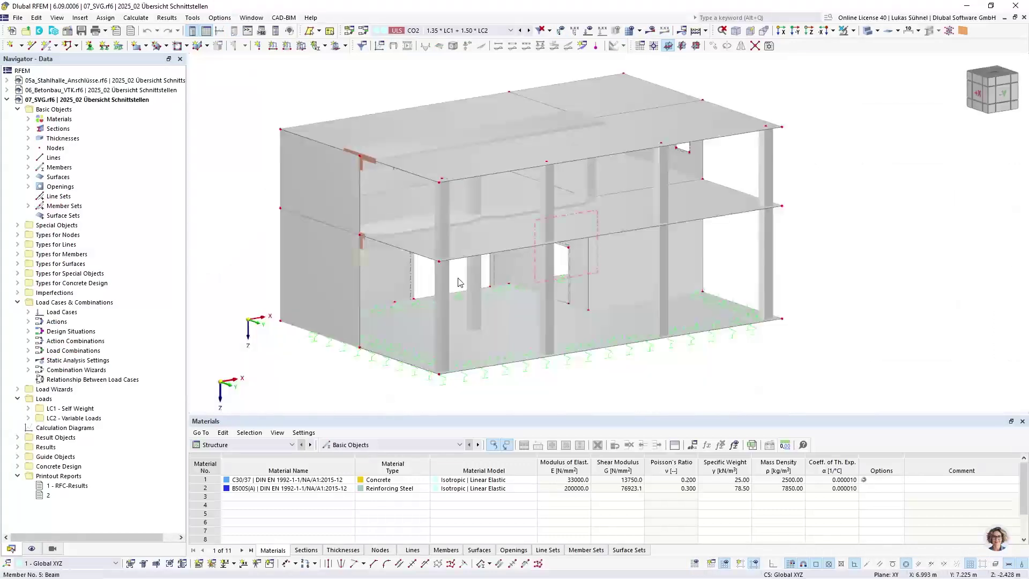
Display the model as a wireframe and turn on the types for concrete design to show the member reinforcement.
left_click(867, 31)
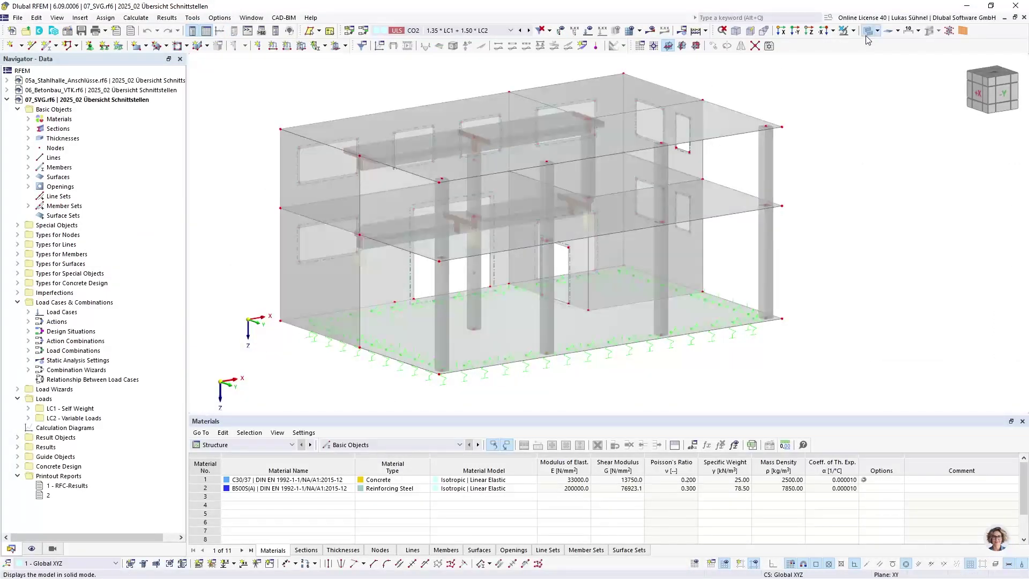
left_click(32, 548)
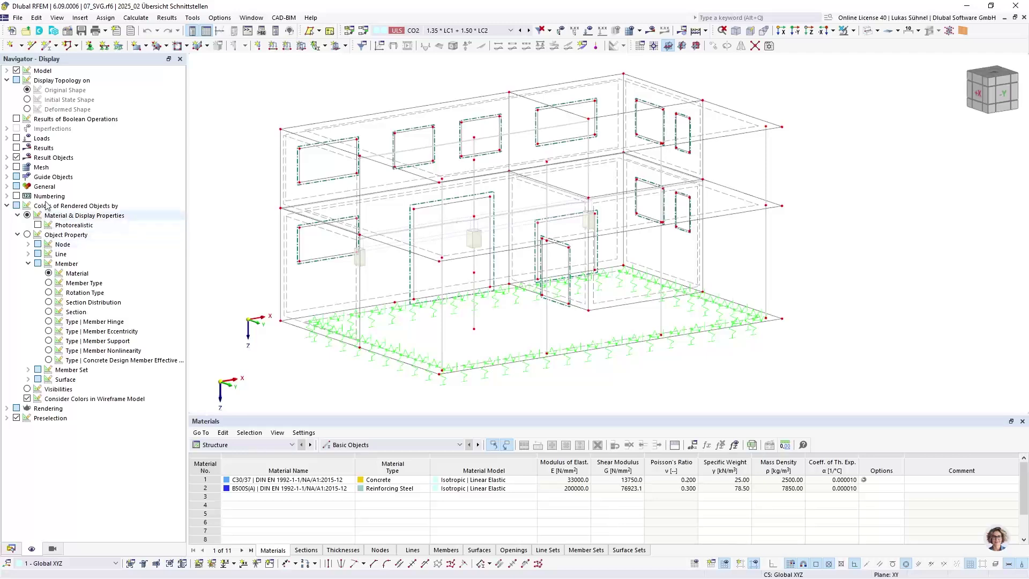
left_click(7, 70)
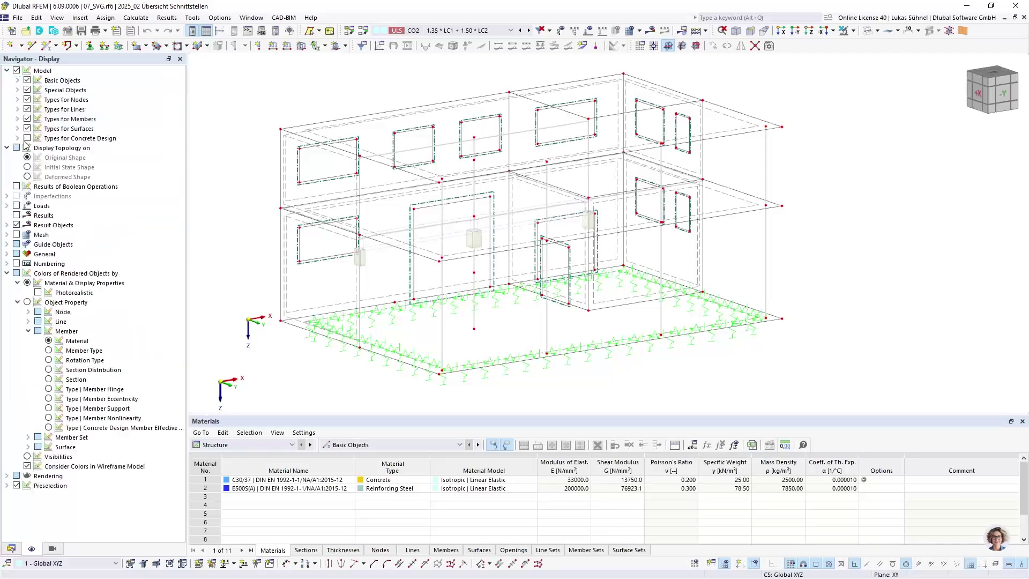
left_click(27, 138)
left_click(17, 138)
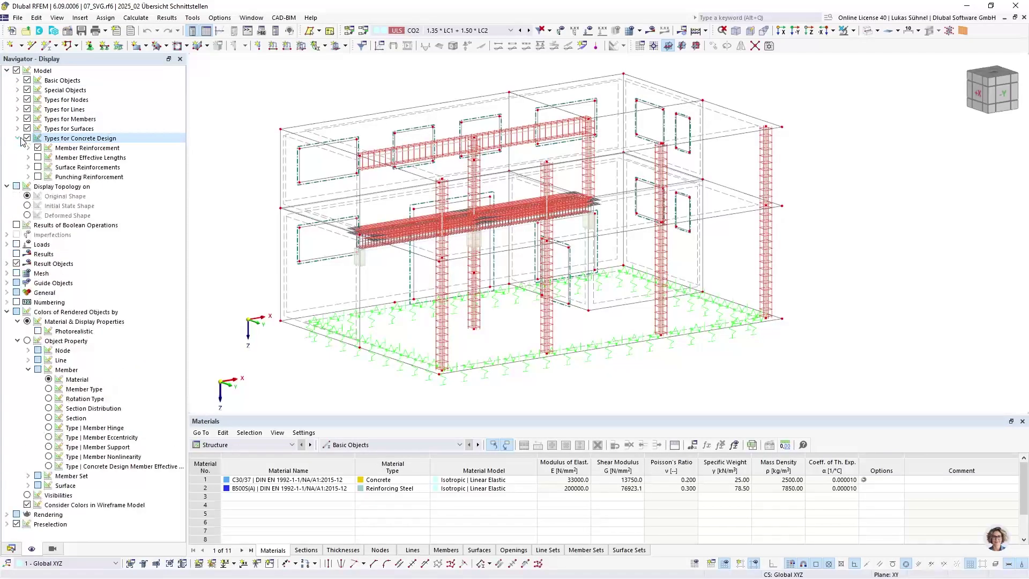
middle_click_drag(297, 259, 177, 225, "ctrl")
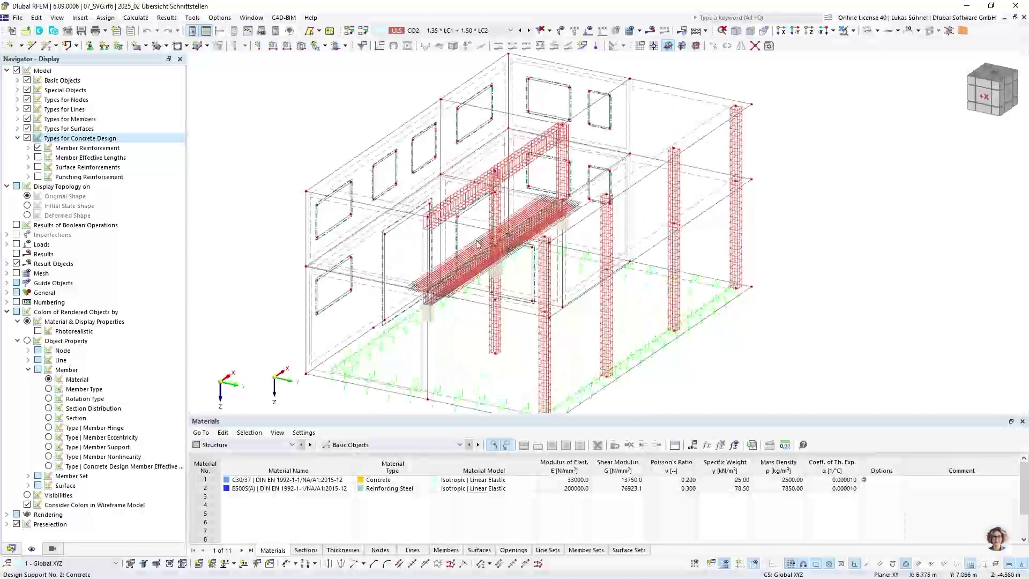
scroll(467, 320, "up", 1)
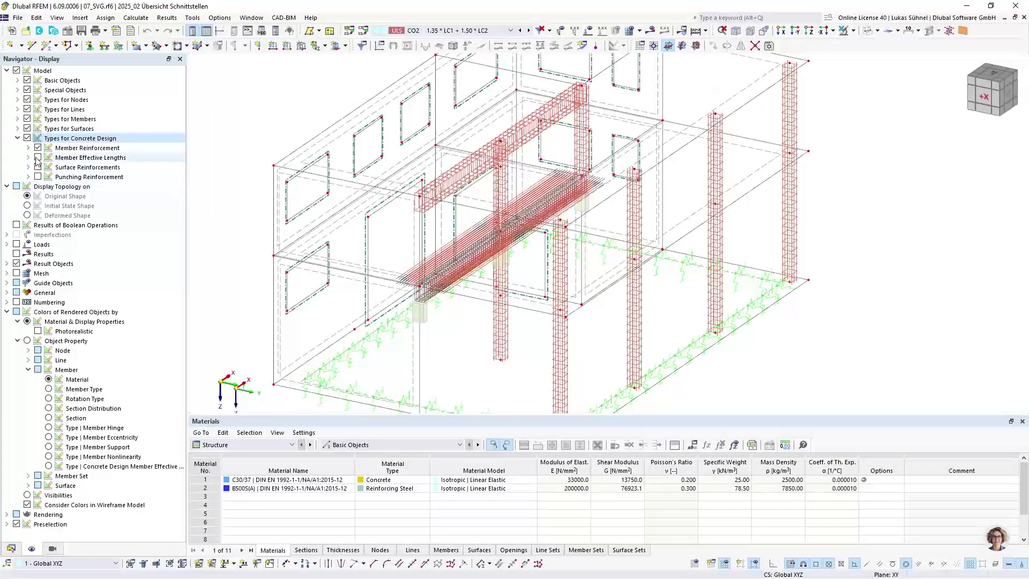
Show the surface reinforcements in the model and hide them again.
left_click(38, 167)
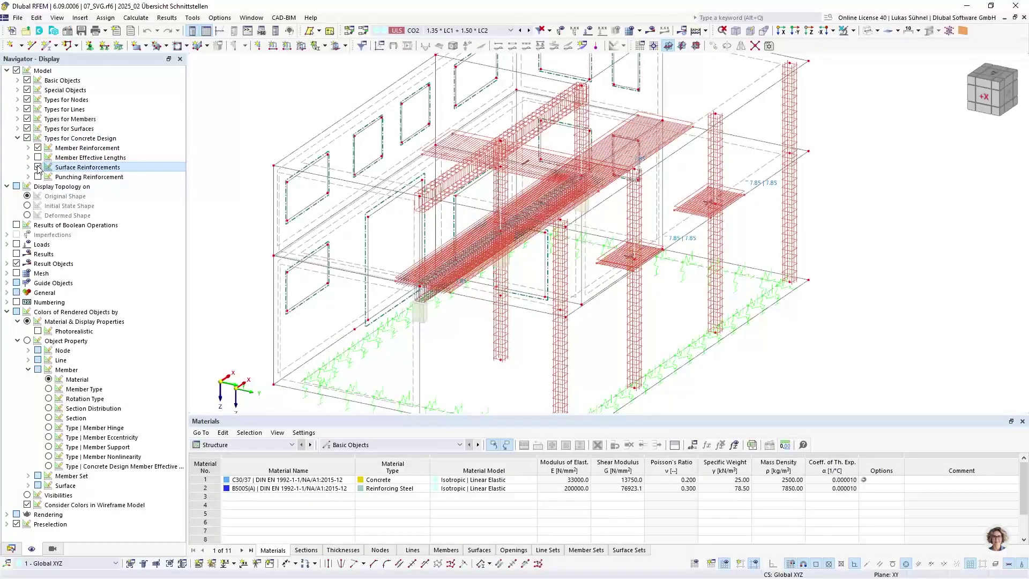
left_click(38, 167)
middle_click_drag(536, 209, 486, 297, "ctrl")
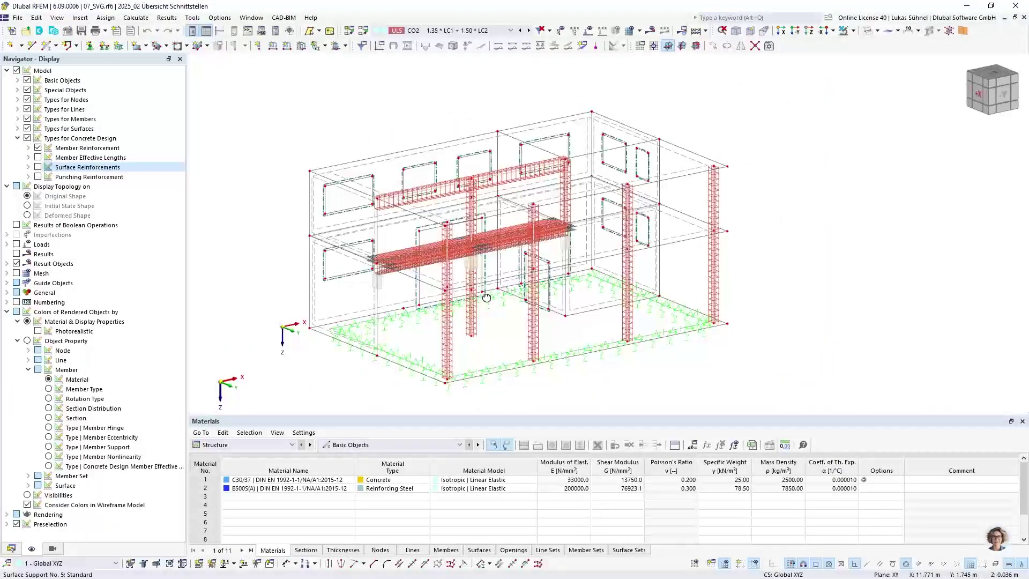
Show the longitudinal reinforcement descriptions on -z (top) and +z (bottom) for the members.
left_click(28, 148)
left_click(39, 157)
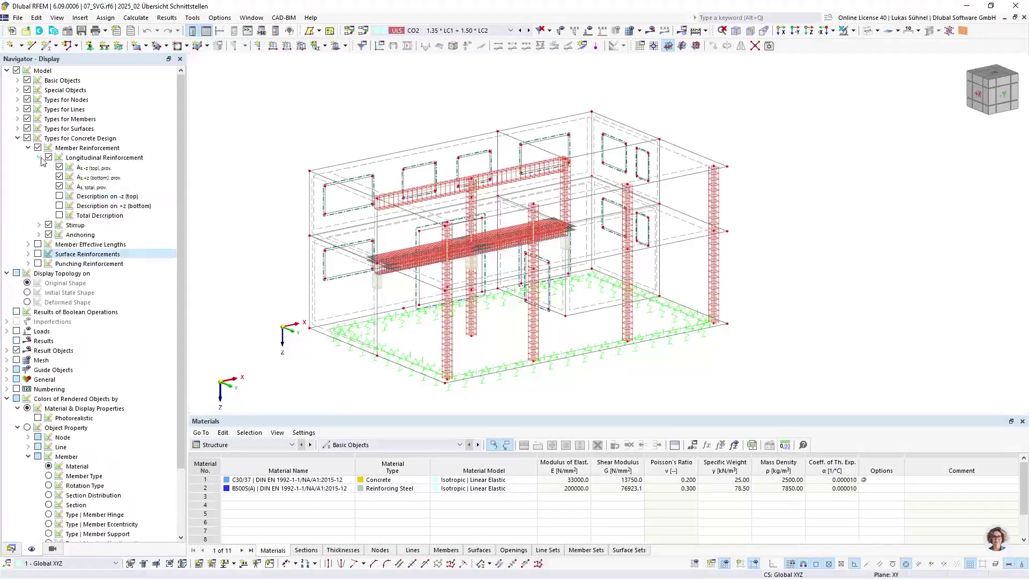
scroll(625, 189, "up", 10)
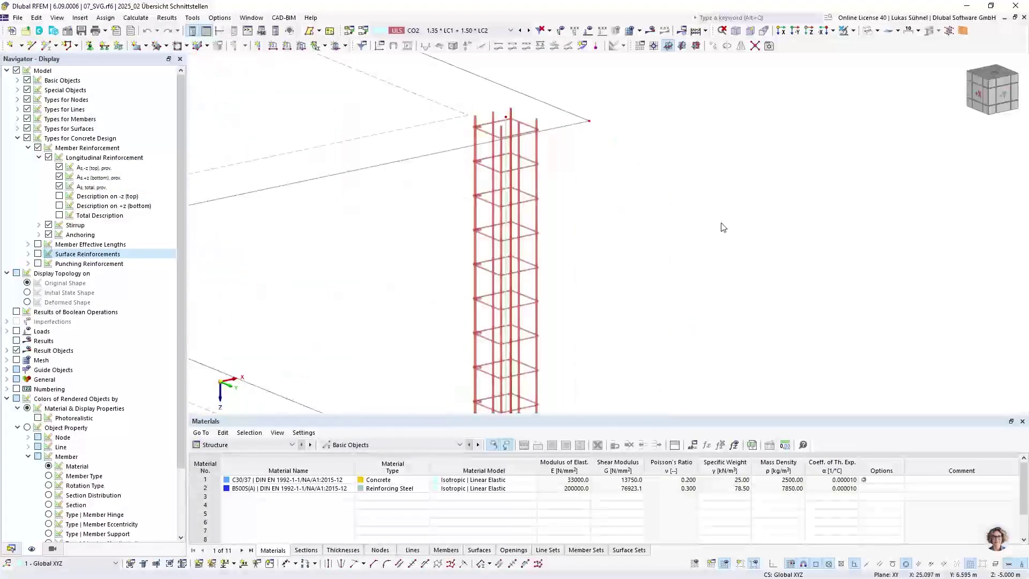
scroll(626, 188, "down", 5)
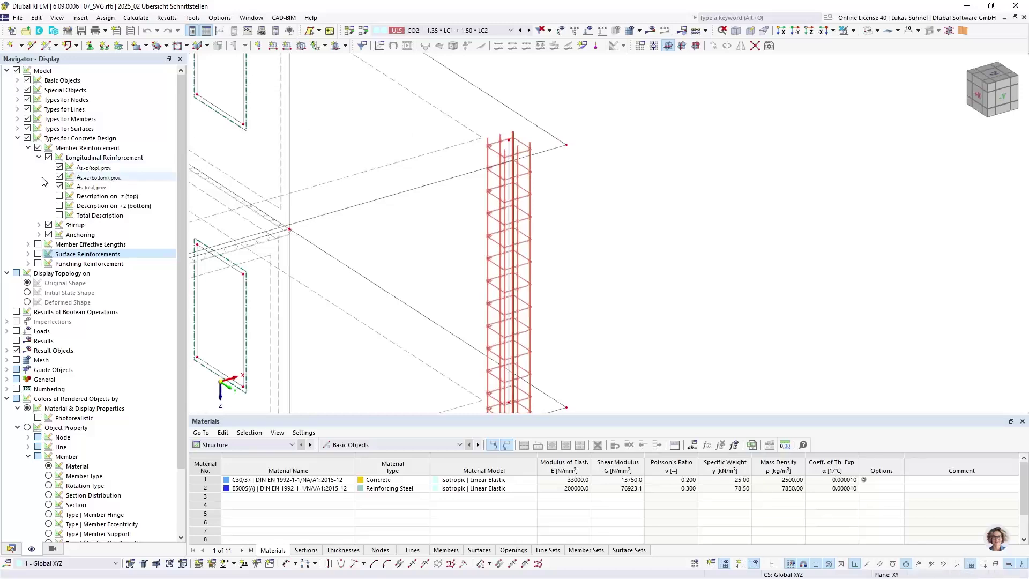
left_click(59, 197)
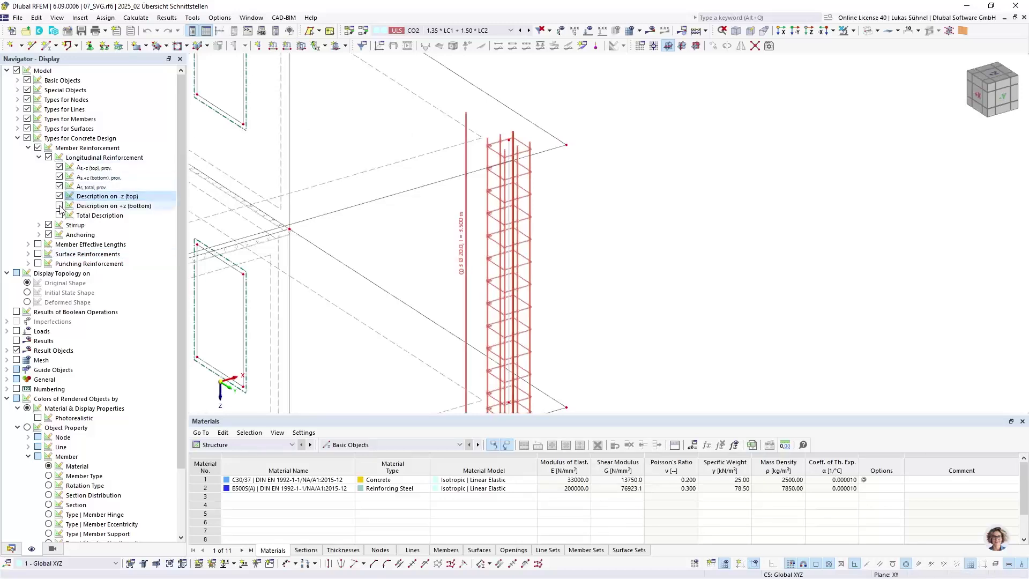
left_click(59, 205)
middle_click_drag(394, 260, 368, 225)
Show the stirrup descriptions of the member reinforcement and inspect the labels on the columns and beams.
left_click(39, 225)
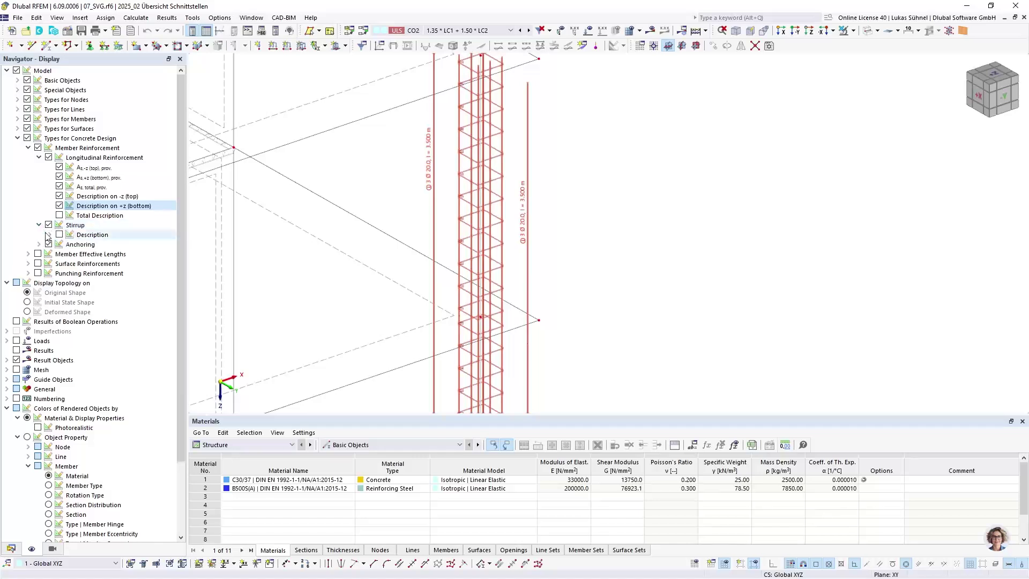
left_click(49, 235)
left_click(59, 235)
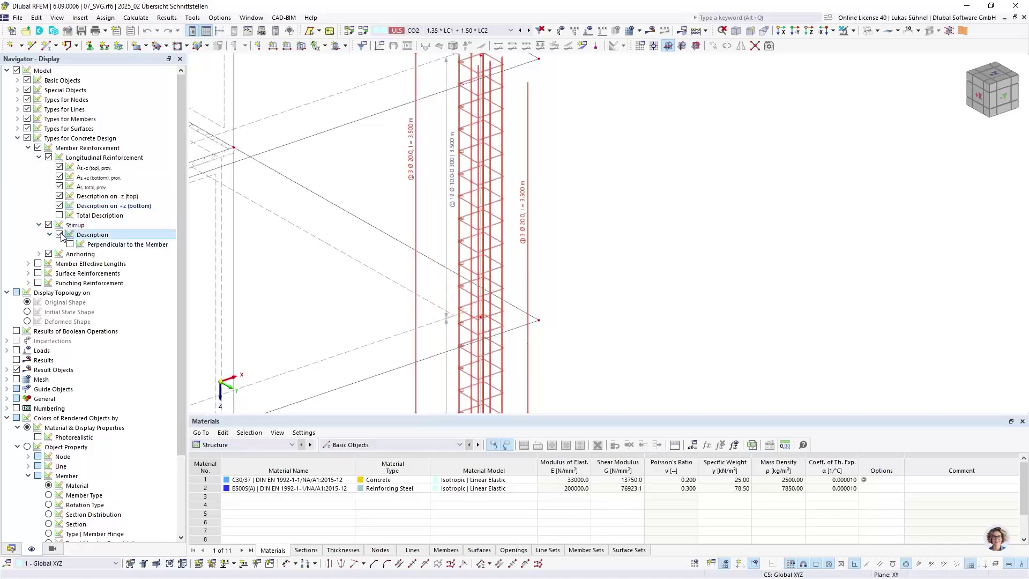
middle_click_drag(321, 241, 340, 276)
scroll(472, 198, "up", 3)
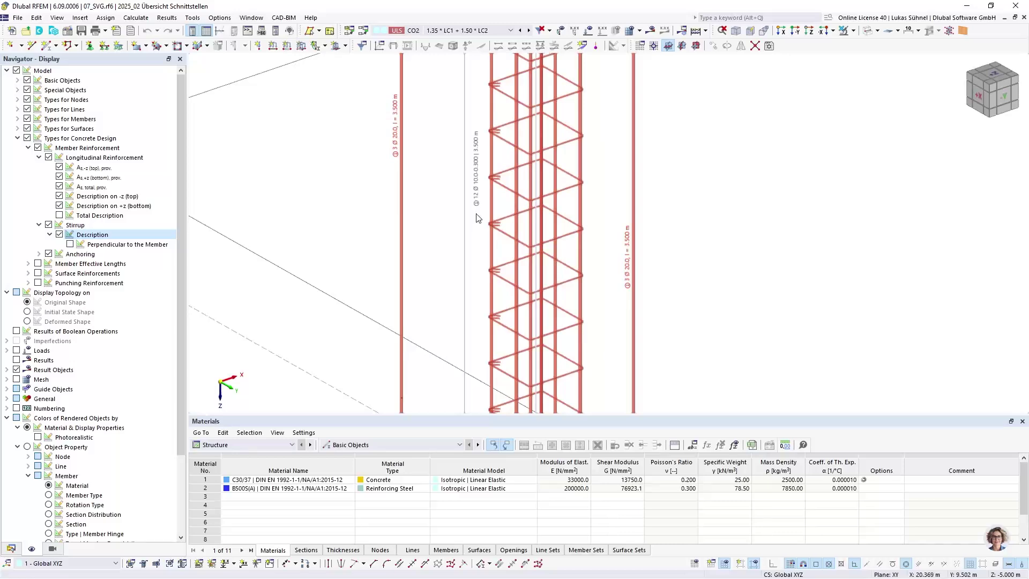
scroll(484, 281, "down", 3)
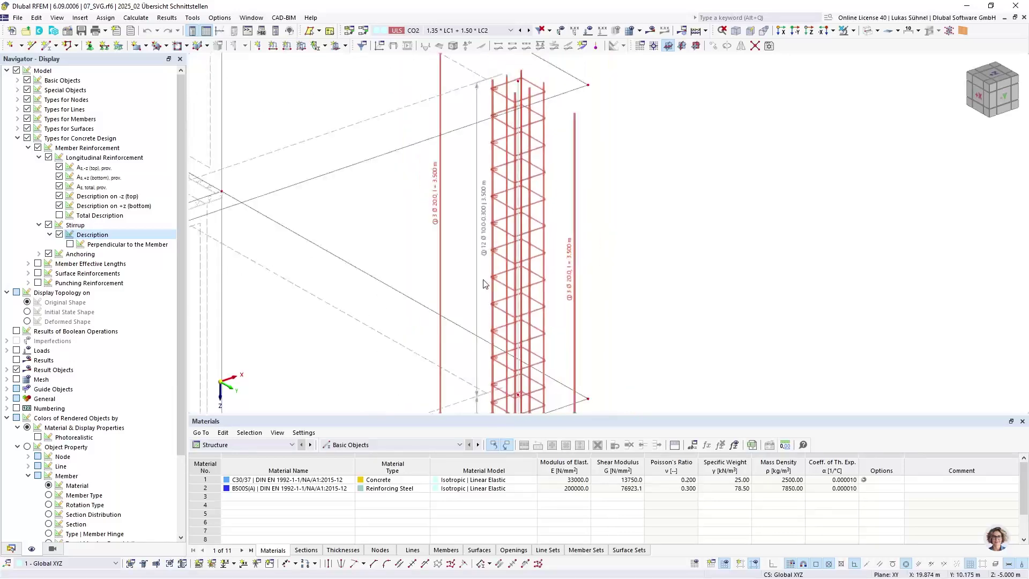
scroll(484, 281, "down", 5)
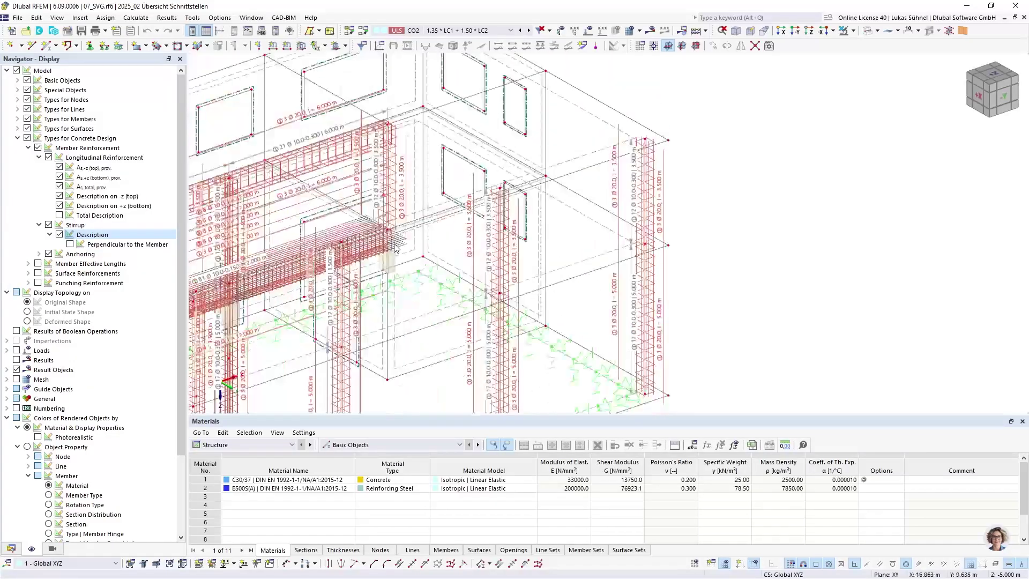
middle_click_drag(482, 225, 611, 161)
Hide the stirrup descriptions and the top and bottom longitudinal reinforcement descriptions.
left_click(59, 234)
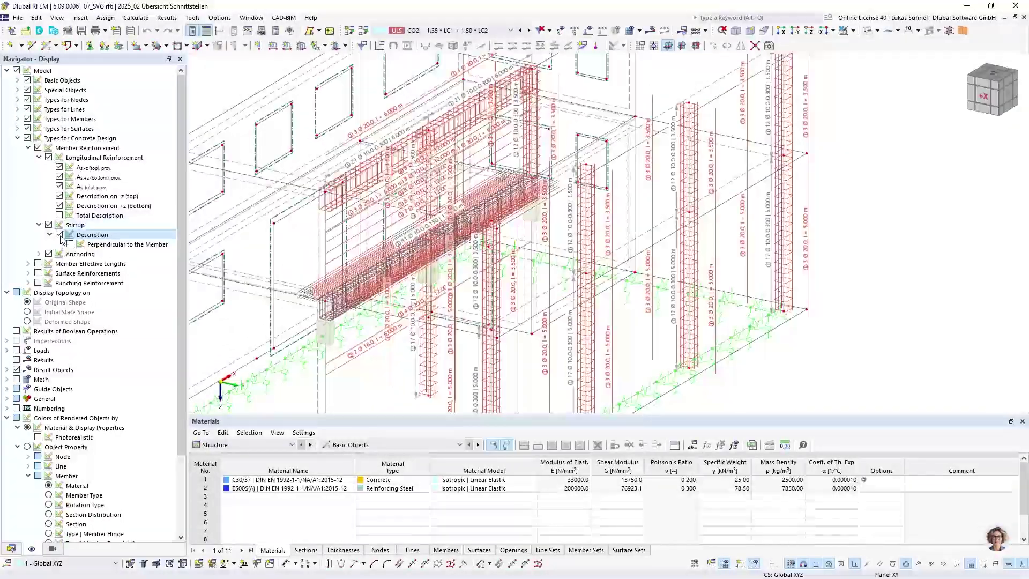
left_click(60, 196)
scroll(422, 260, "down", 5)
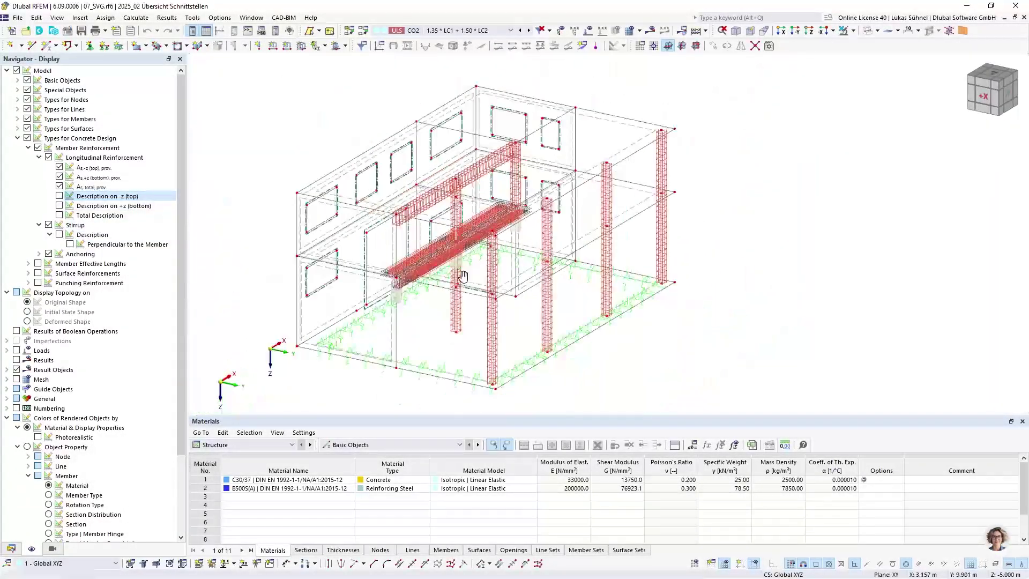
Export the current isometric view of the whole model to the Desktop as the SVG file 07_SVG.svg.
middle_click_drag(421, 260, 407, 292, "ctrl")
scroll(423, 278, "up", 3)
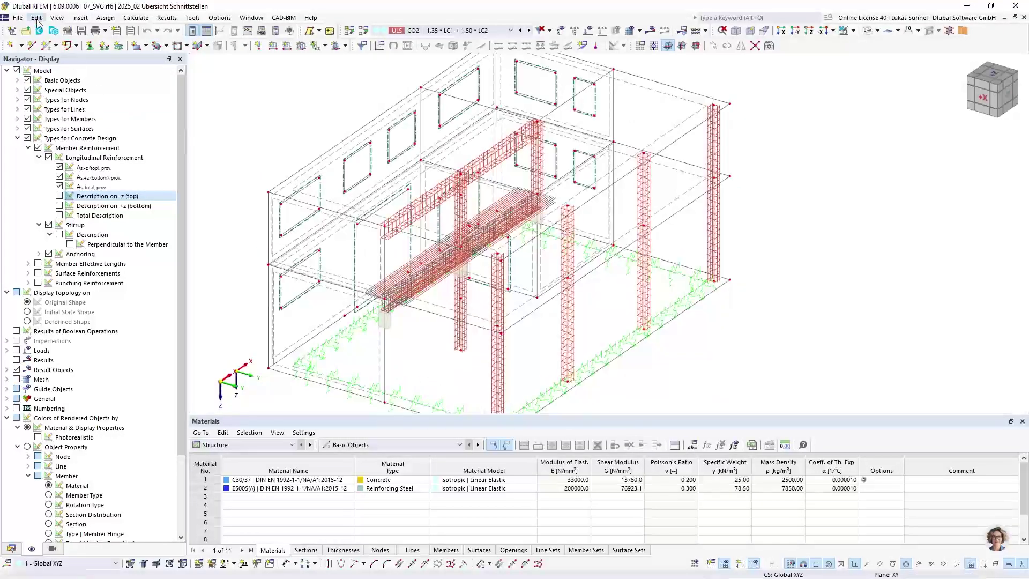
left_click(18, 17)
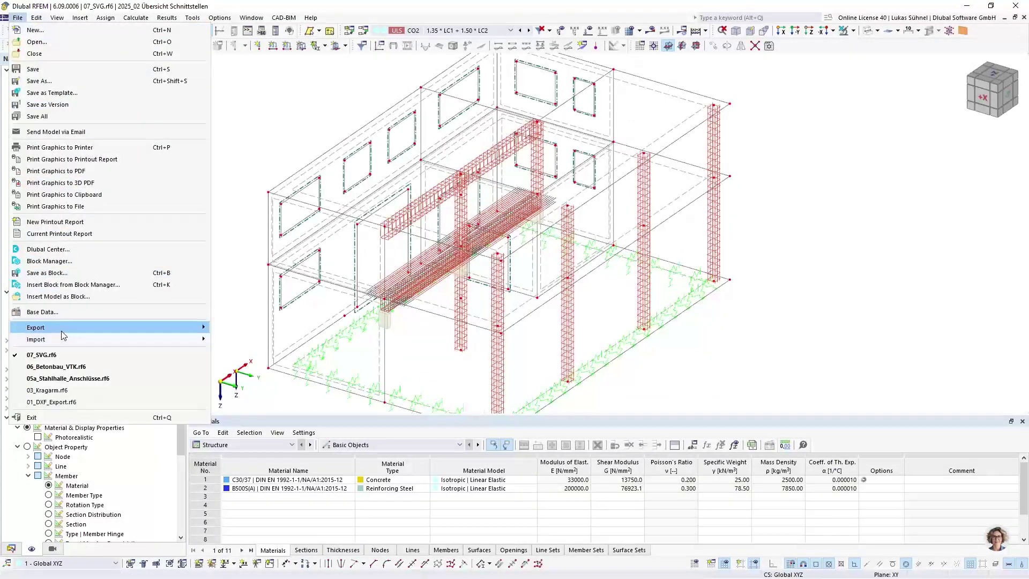
mouse_move(62, 331)
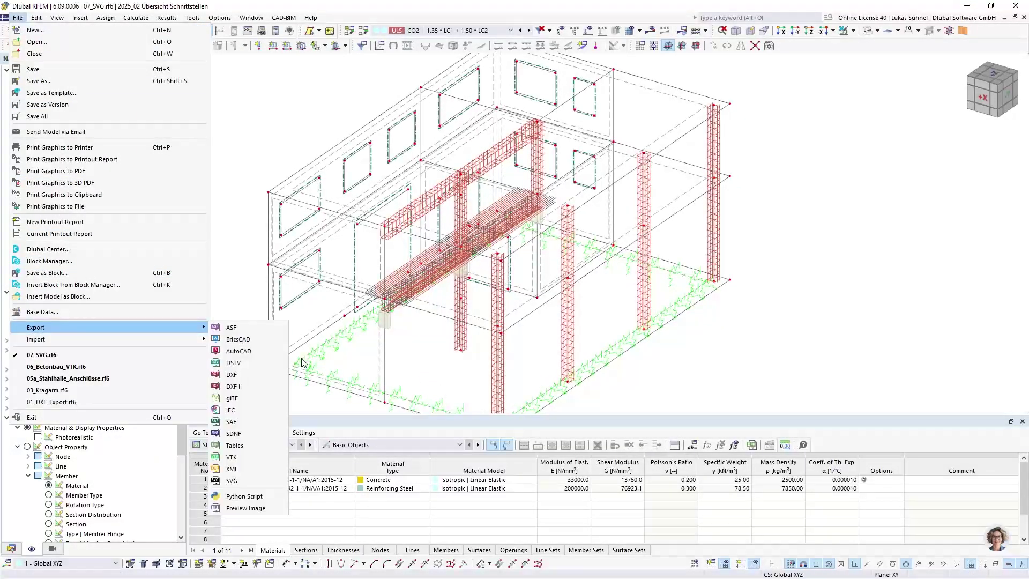
left_click(233, 481)
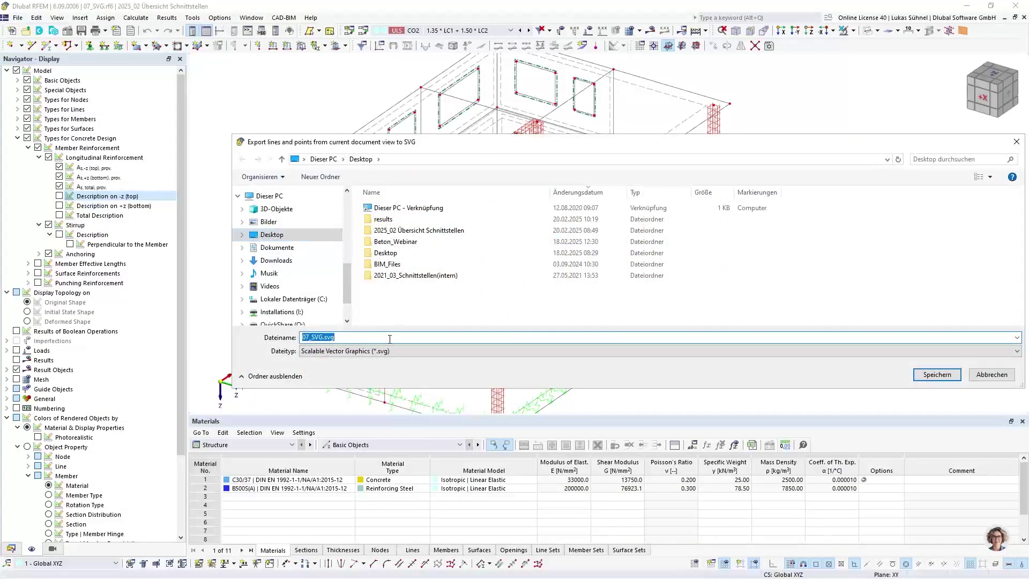
left_click(932, 375)
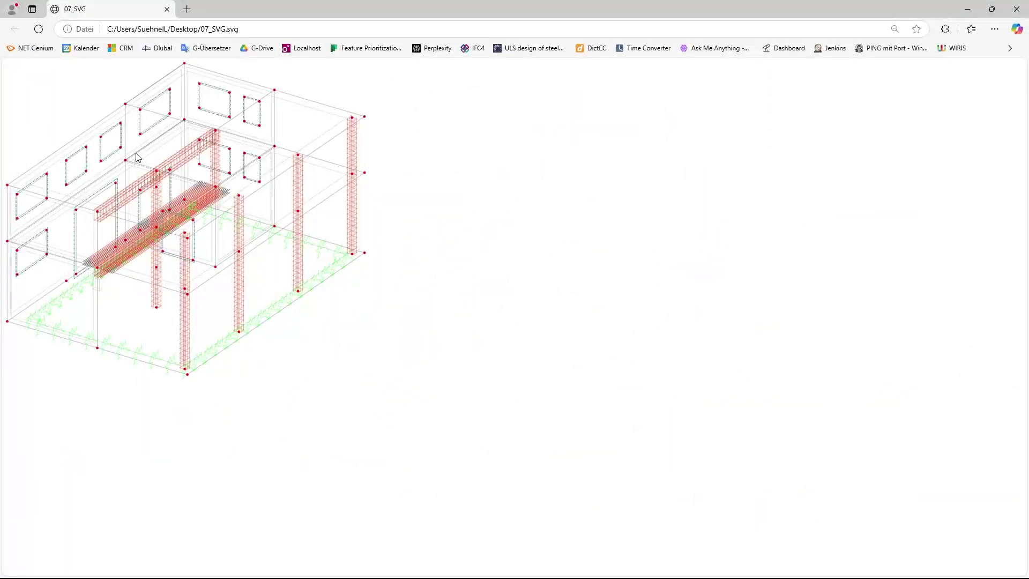
Hide the Favorites button from the toolbar of the browser that displays 07_SVG.svg.
right_click(83, 47)
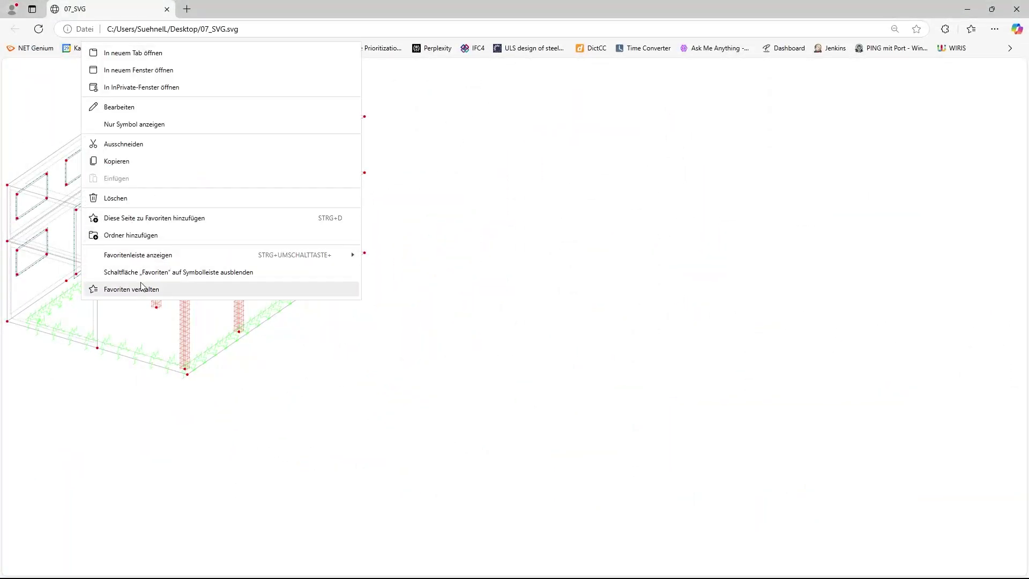
mouse_move(164, 261)
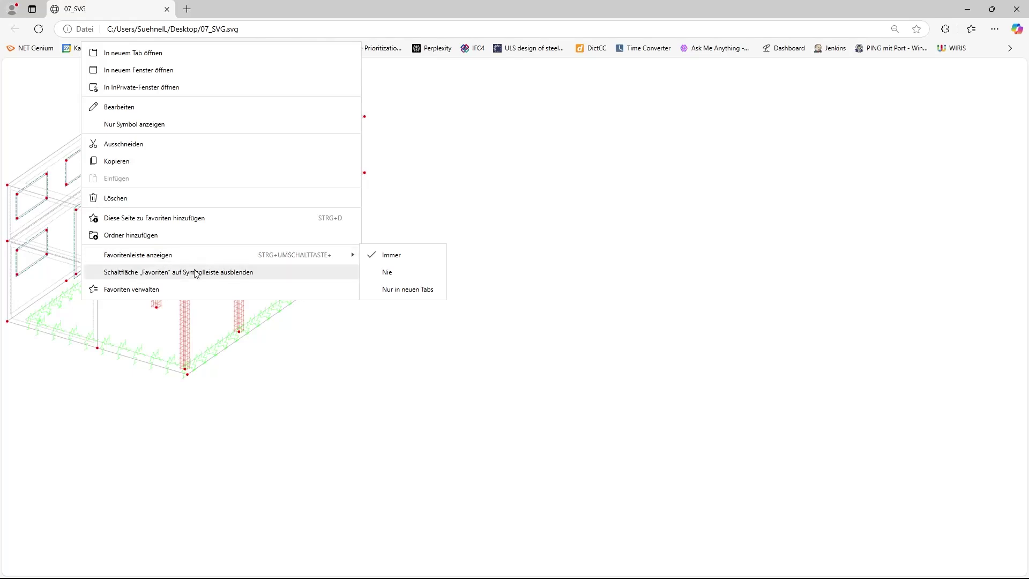
left_click(177, 278)
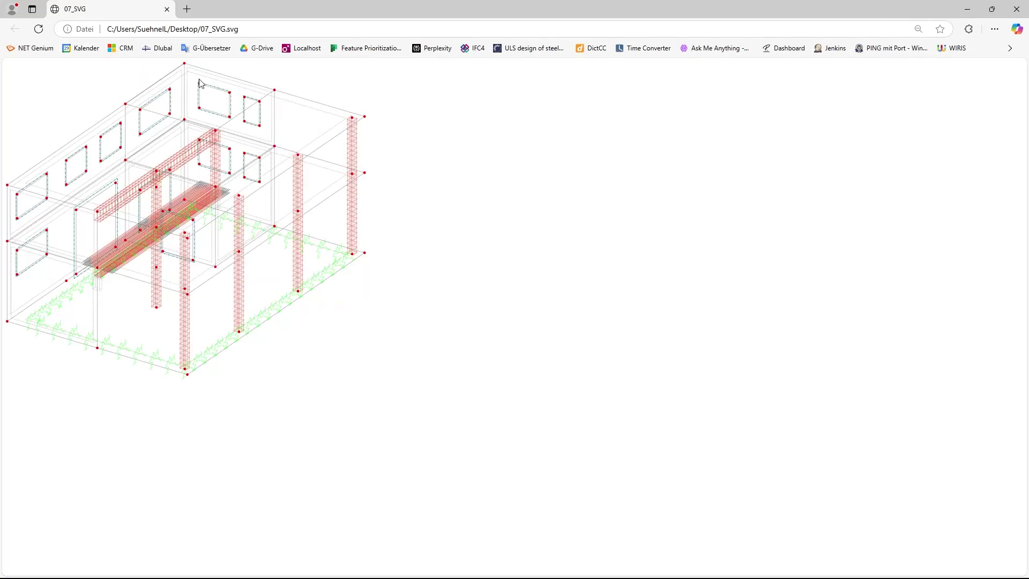
Examine the exported 07_SVG.svg drawing up close and as a whole, close the browser and return to the RFEM model.
scroll(130, 220, "up", 2, "ctrl")
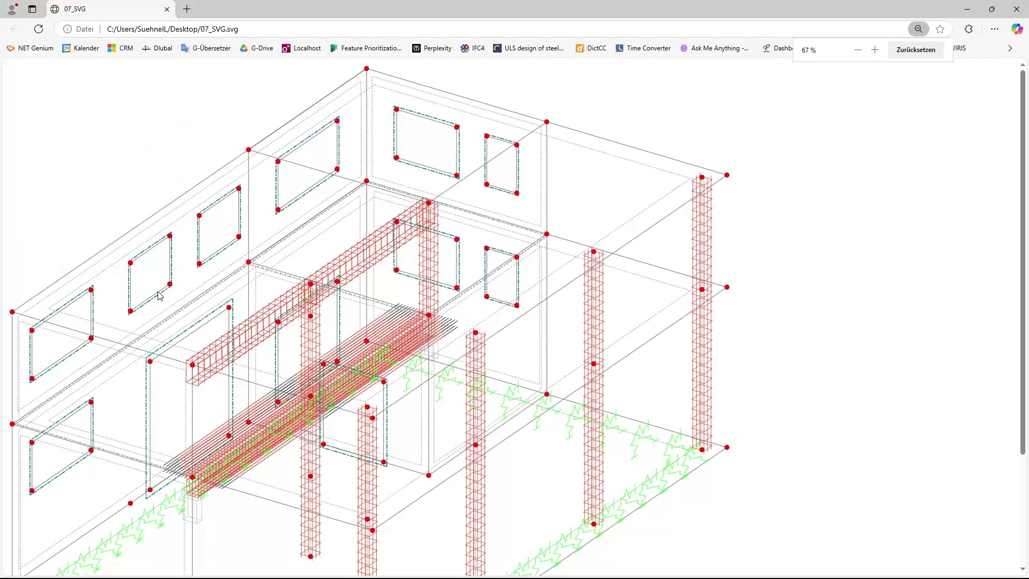
scroll(161, 311, "up", 1, "ctrl")
scroll(510, 374, "up", 5, "ctrl")
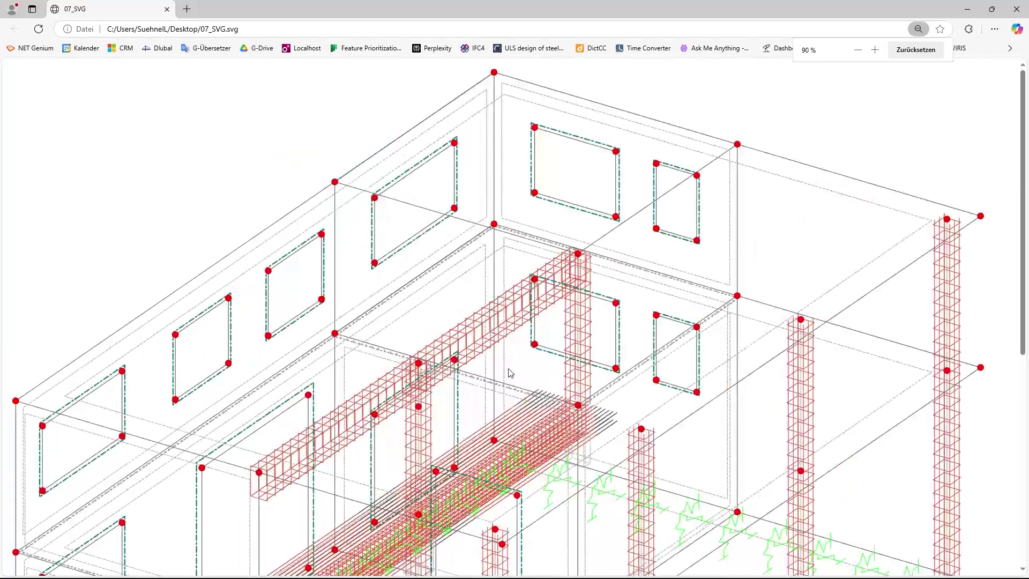
scroll(679, 410, "up", 4, "ctrl")
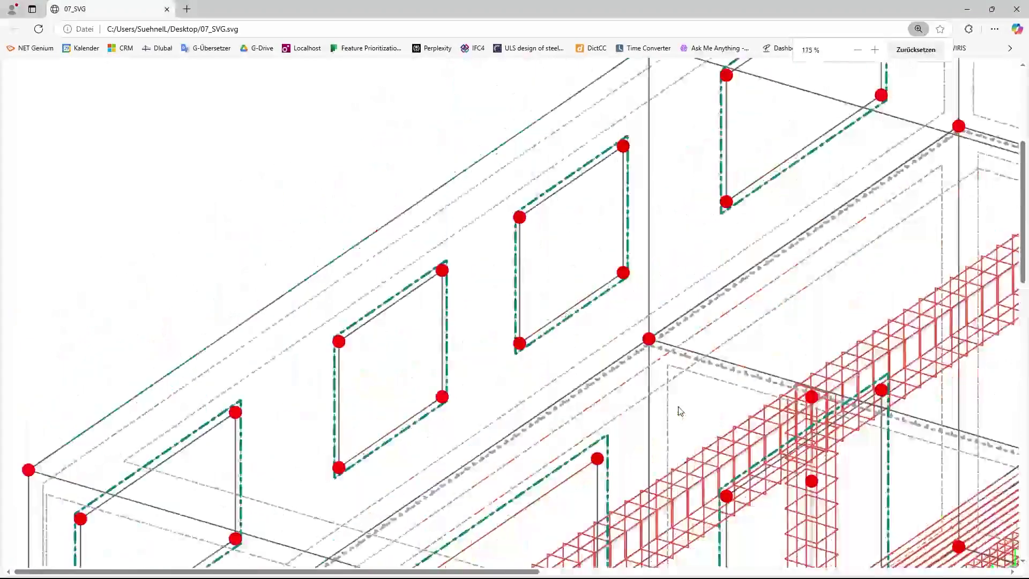
scroll(517, 328, "down", 8, "ctrl")
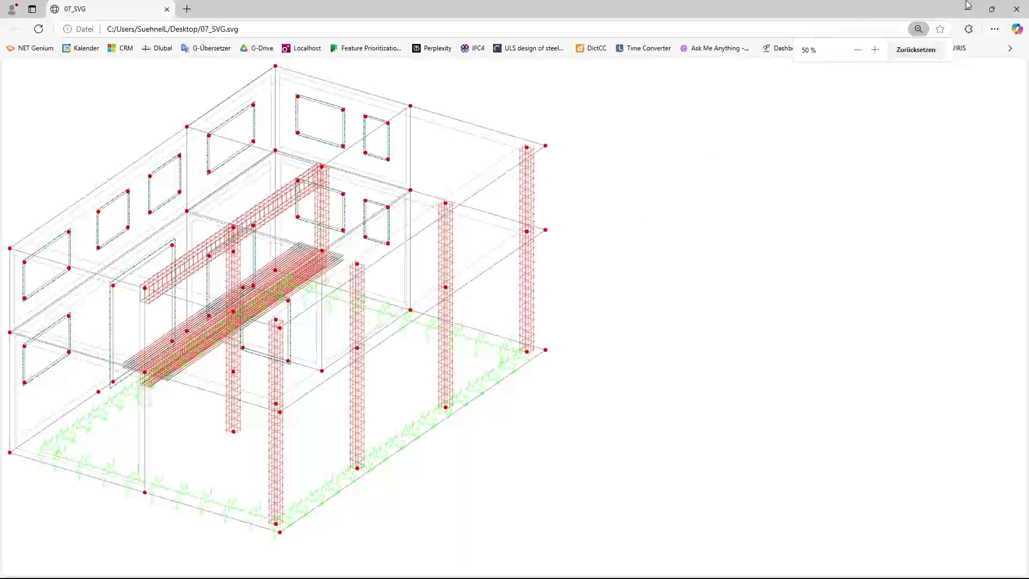
left_click(1016, 9)
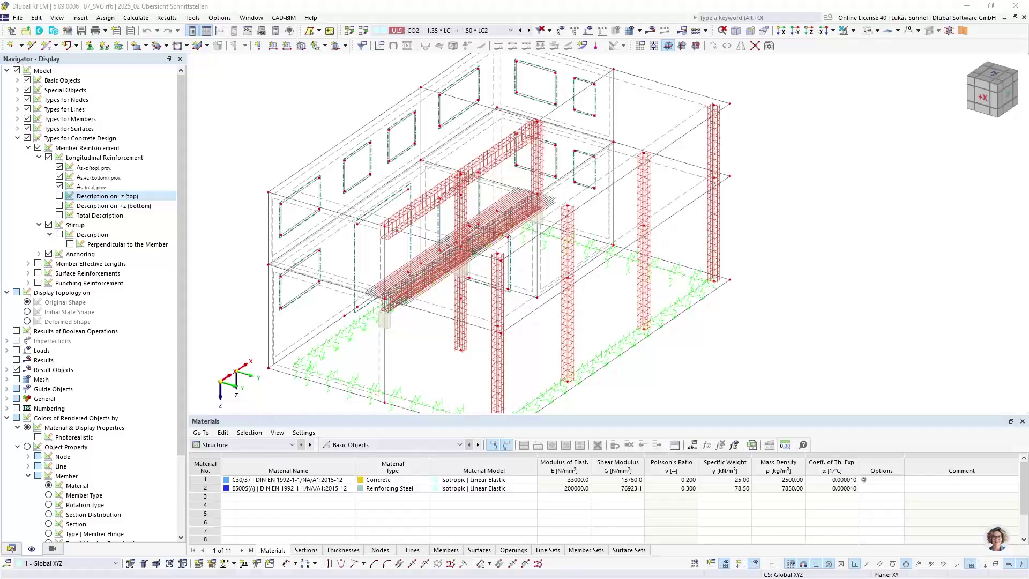
scroll(571, 268, "down", 2)
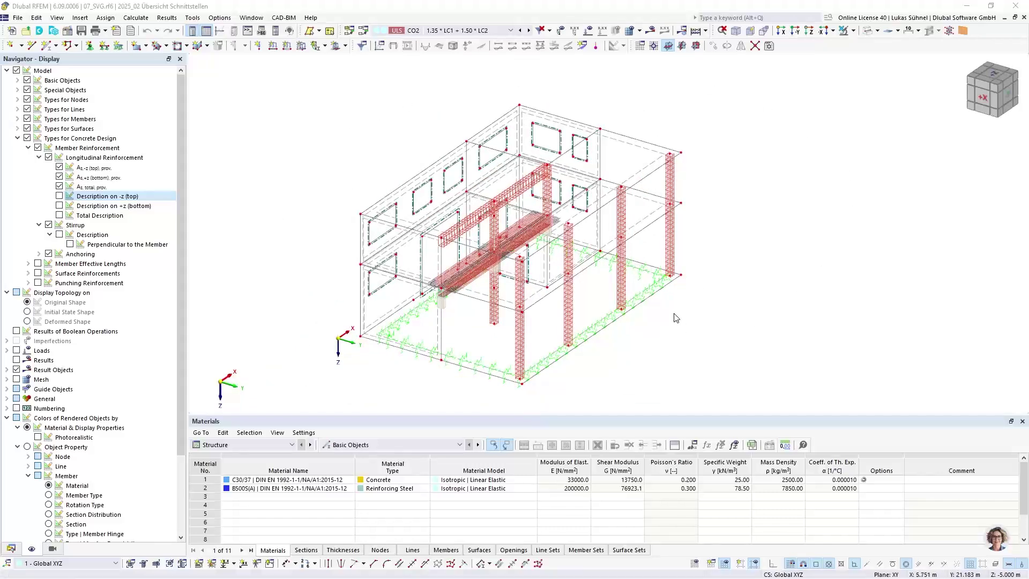